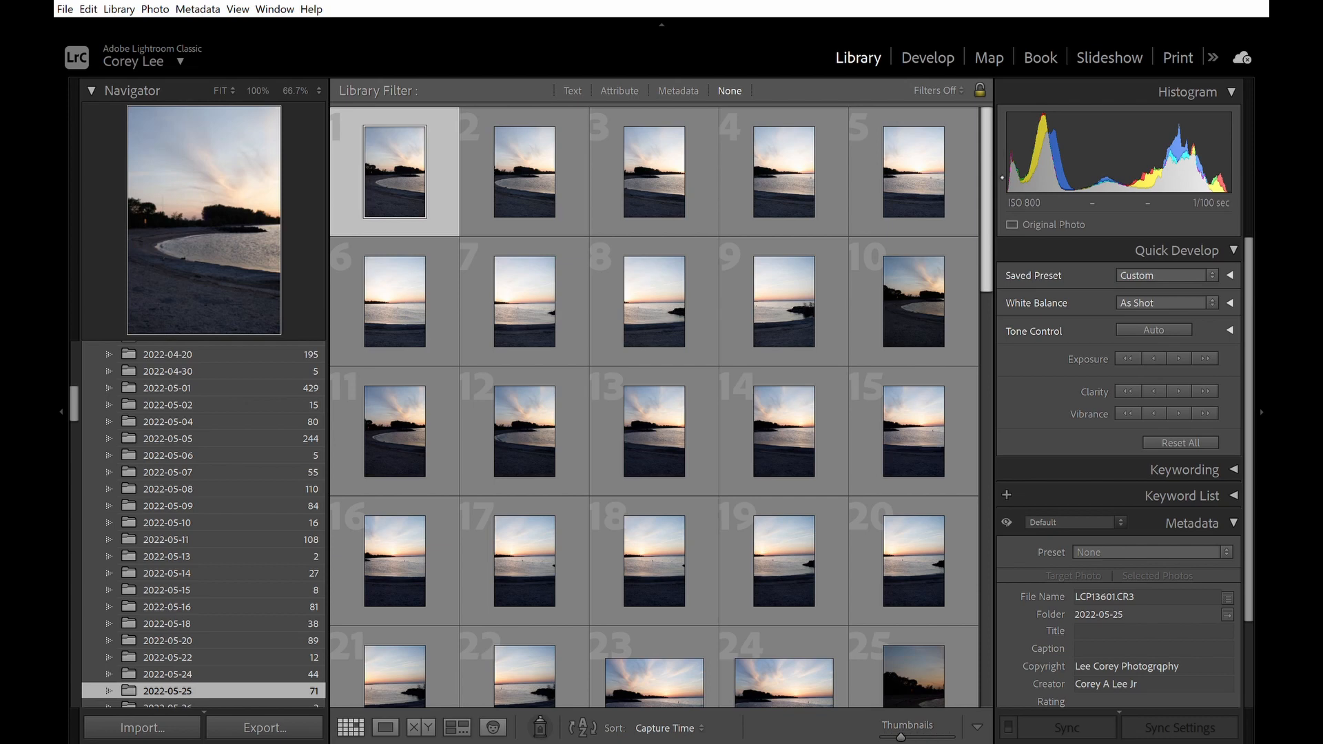
# Step: Browse the photo thumbnails in the 2022-05-25 folder
pyautogui.scroll(-4, 653, 406)
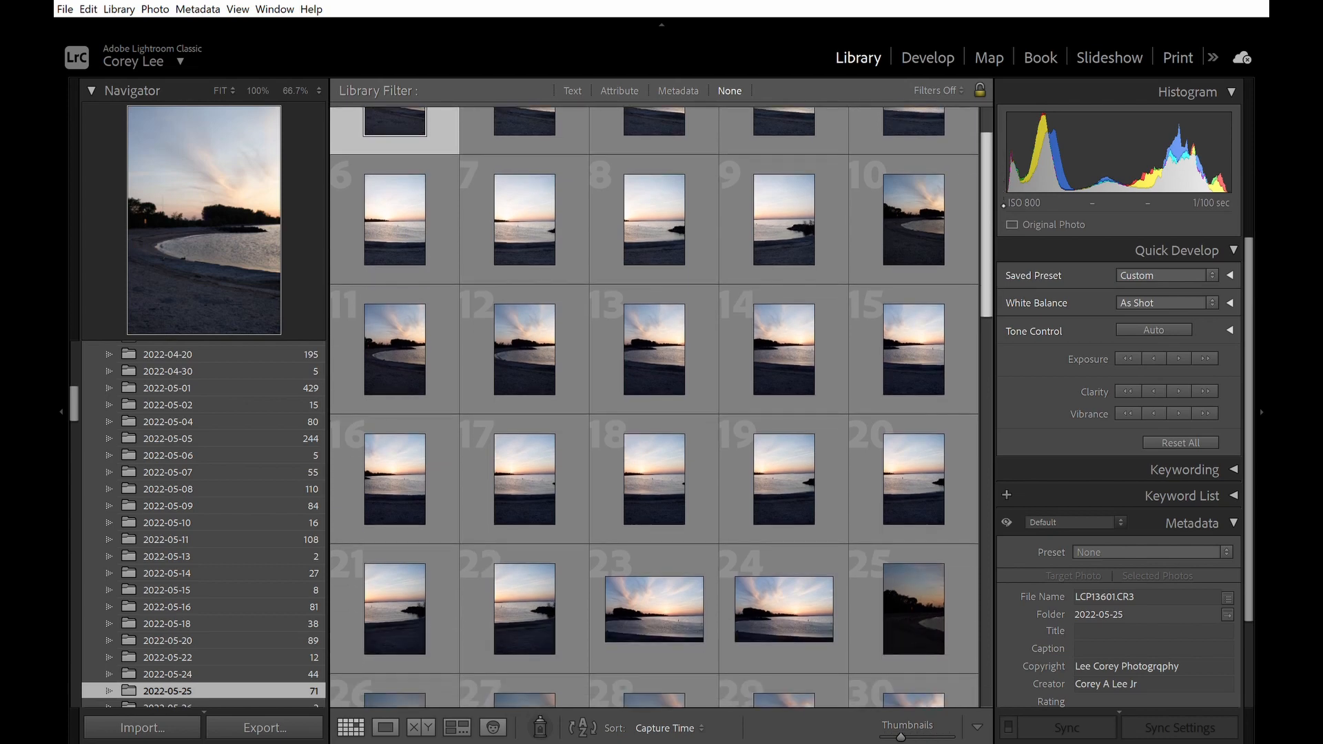
pyautogui.scroll(-2, 653, 406)
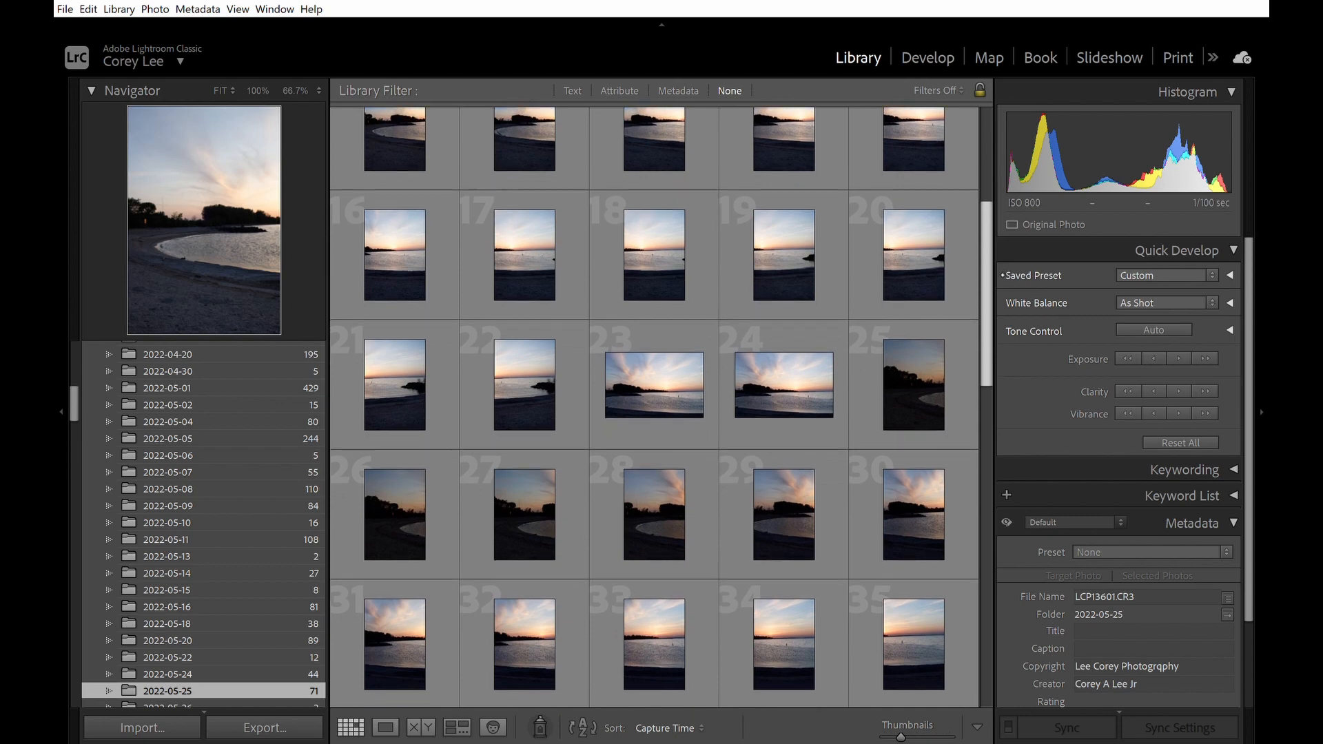
pyautogui.scroll(8, 653, 407)
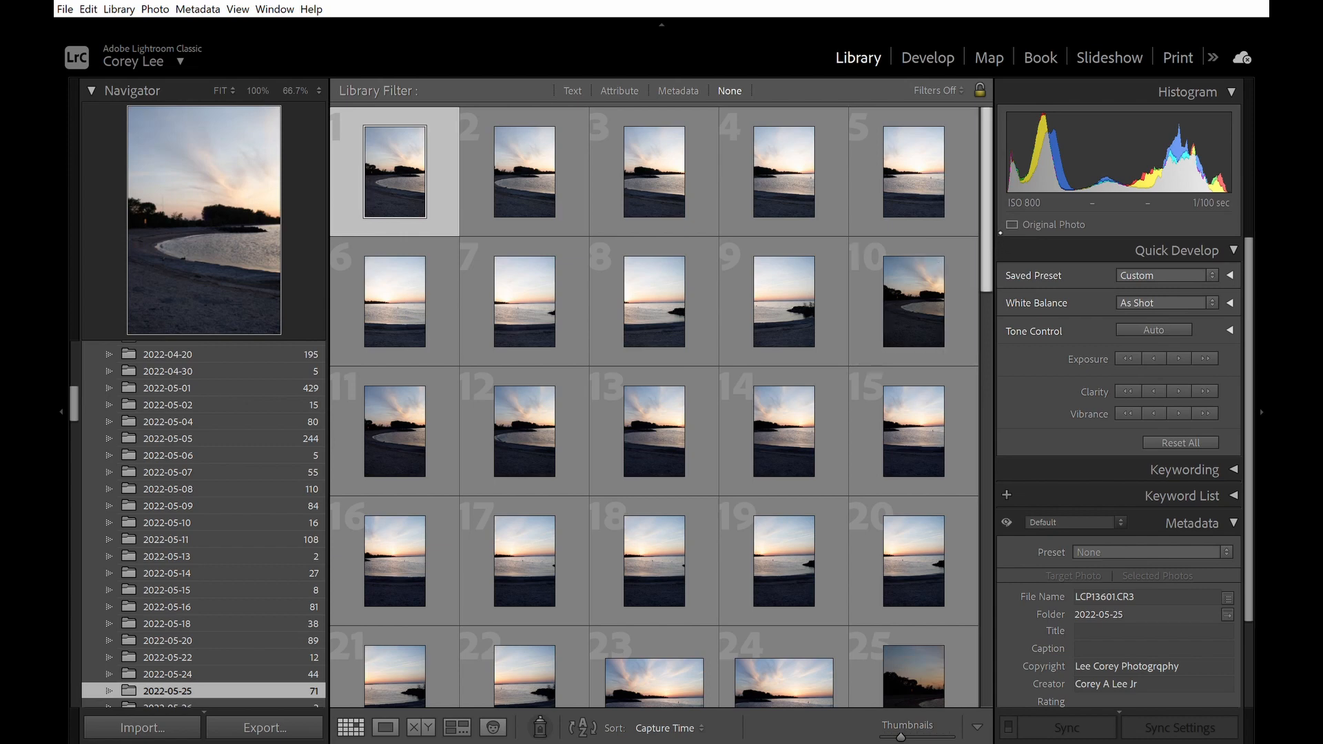
pyautogui.moveTo(987, 222)
pyautogui.mouseDown()
pyautogui.moveTo(986, 234)
pyautogui.moveTo(986, 221)
pyautogui.mouseUp()
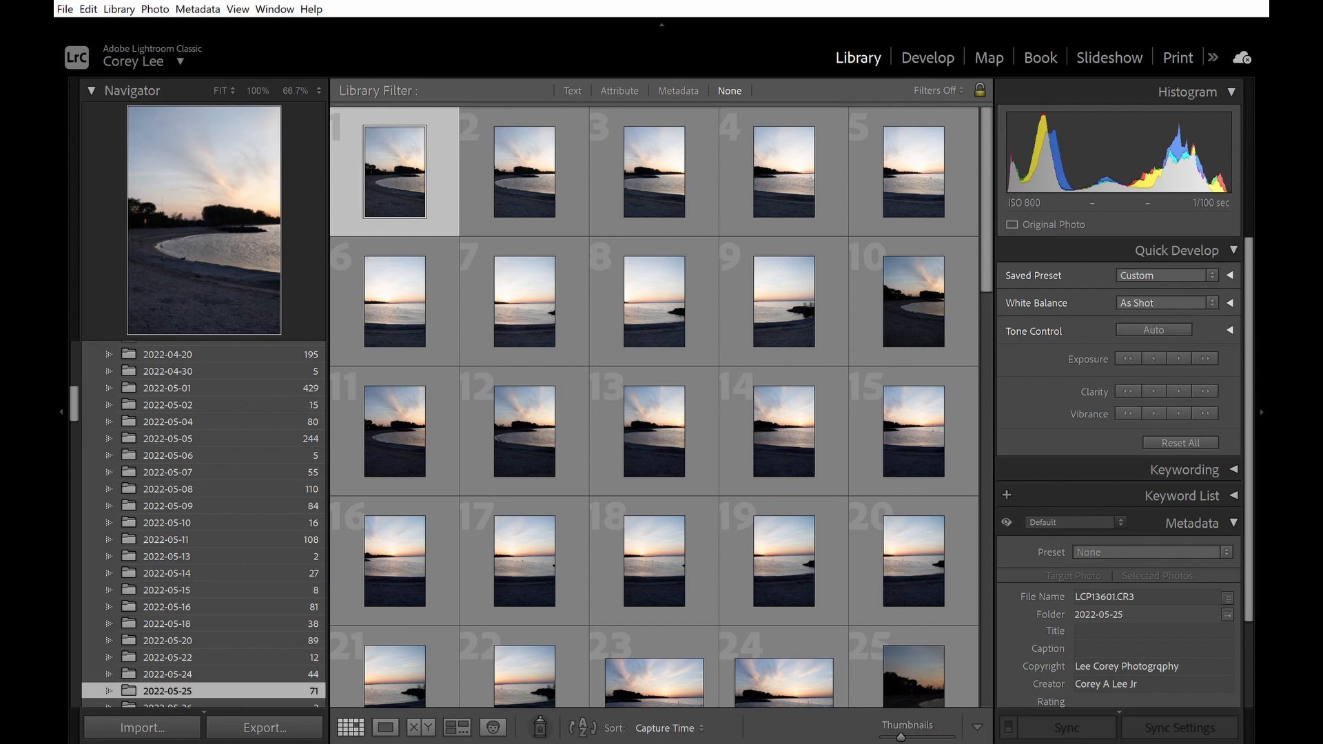
# Step: View photo 10 of the beach enlarged in Loupe view and return to the thumbnail grid
pyautogui.click(928, 312)
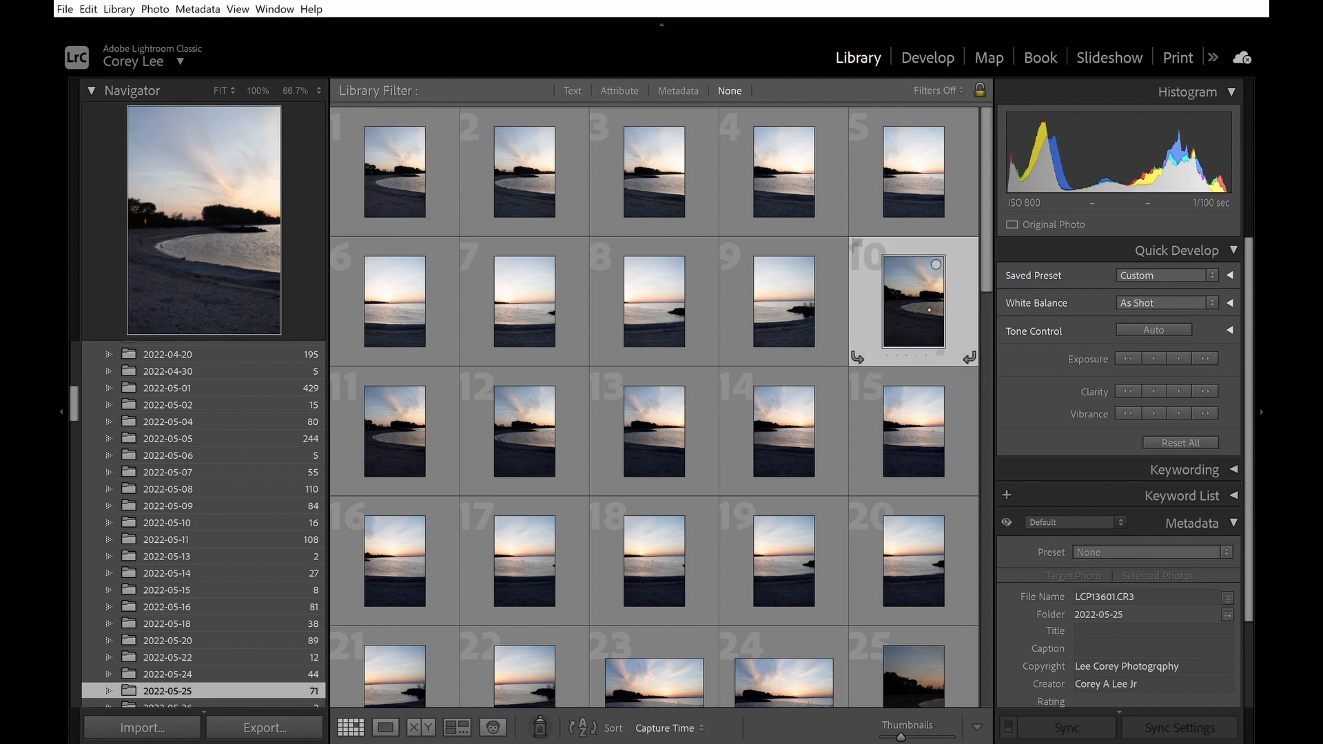
pyautogui.press('e')
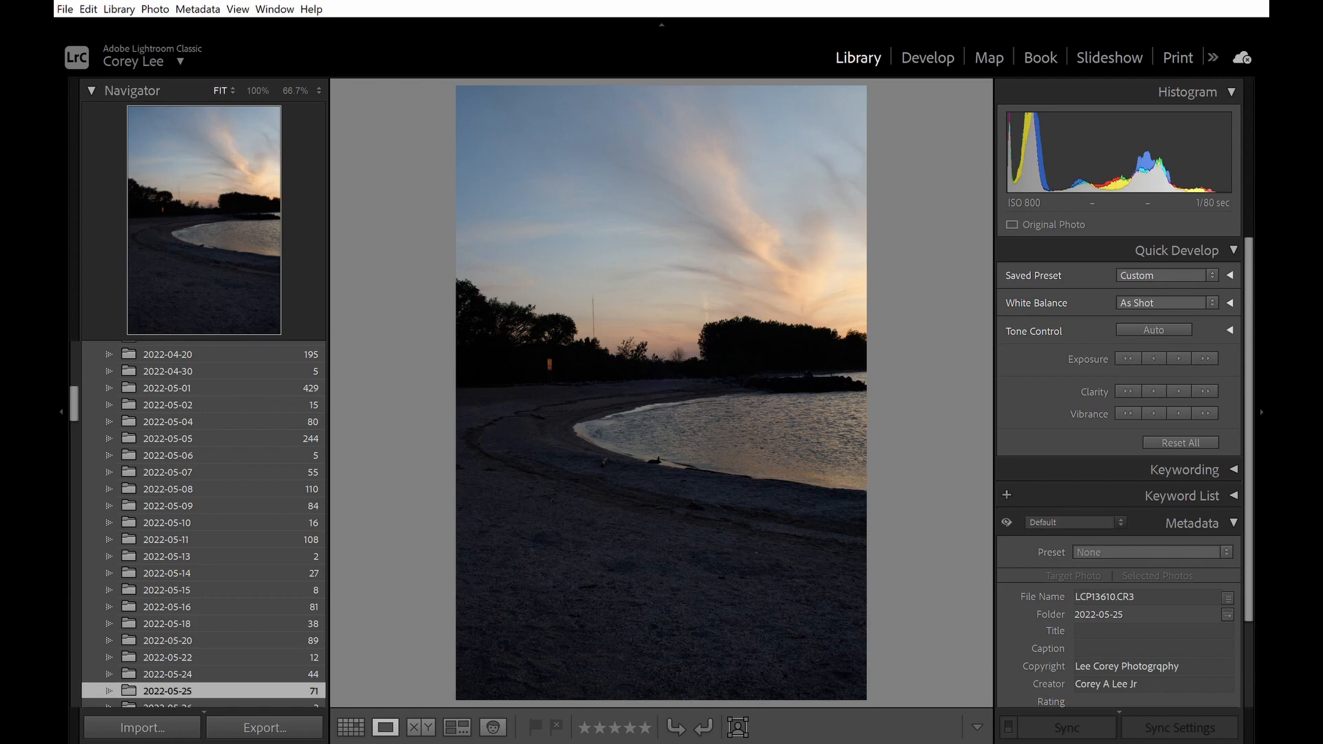
pyautogui.click(350, 726)
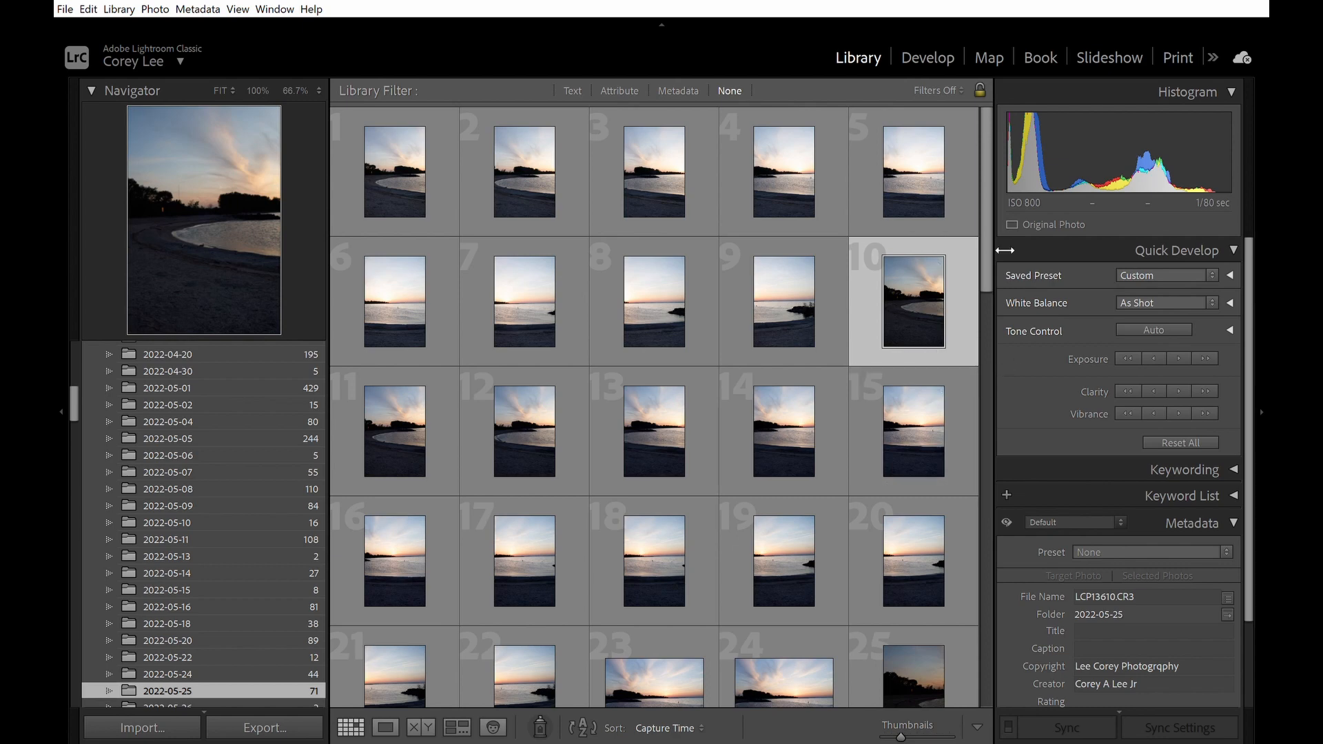
# Step: Check photo 10 in Loupe view and in the Develop module, finishing back in the thumbnail grid
pyautogui.scroll(-2, 654, 407)
pyautogui.moveTo(1003, 285); pyautogui.dragTo(1002, 287)
pyautogui.scroll(2, 655, 406)
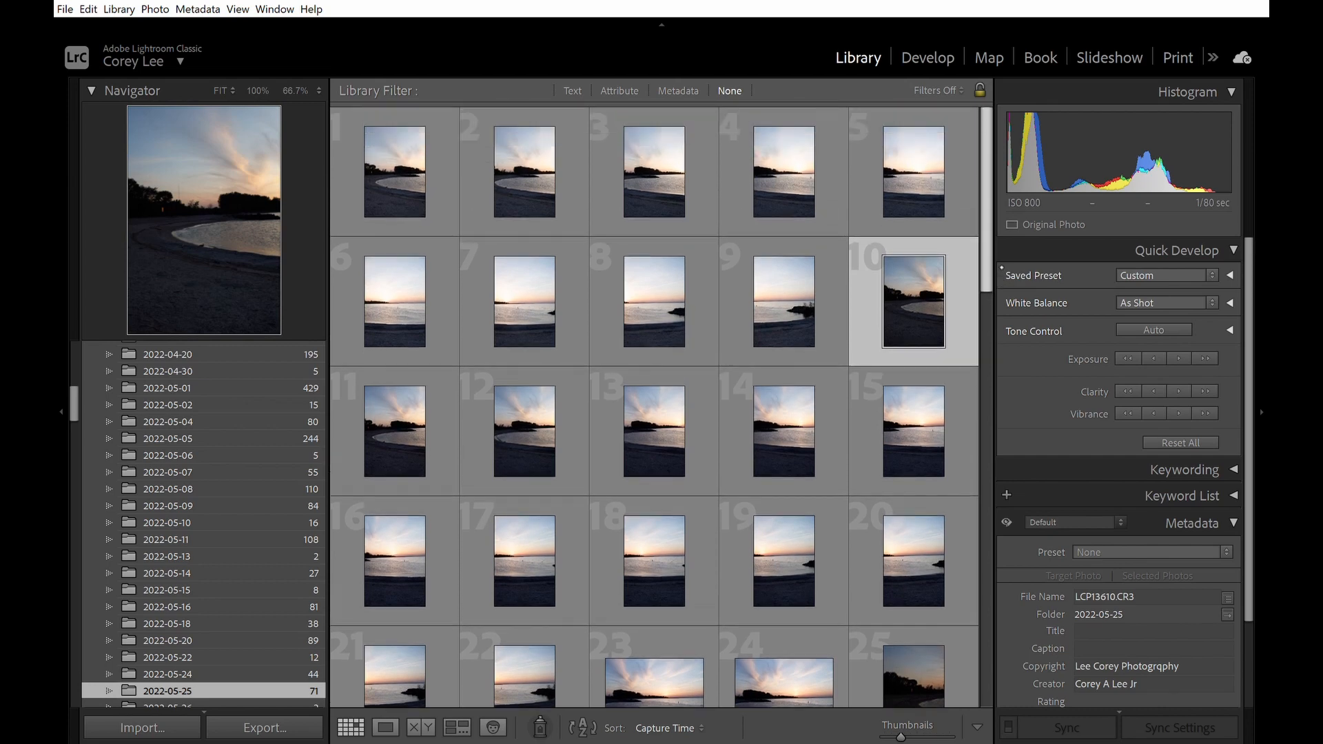
pyautogui.press('e')
pyautogui.click(950, 58)
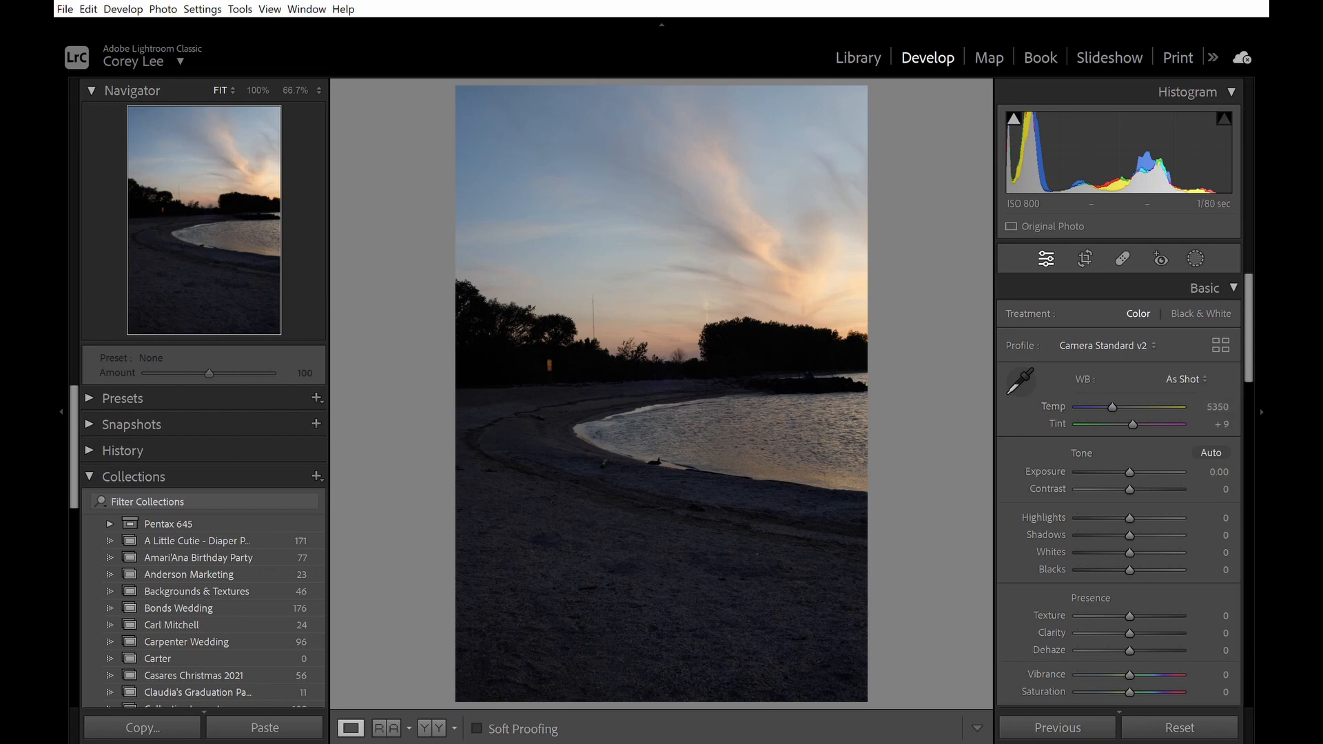
pyautogui.press('e')
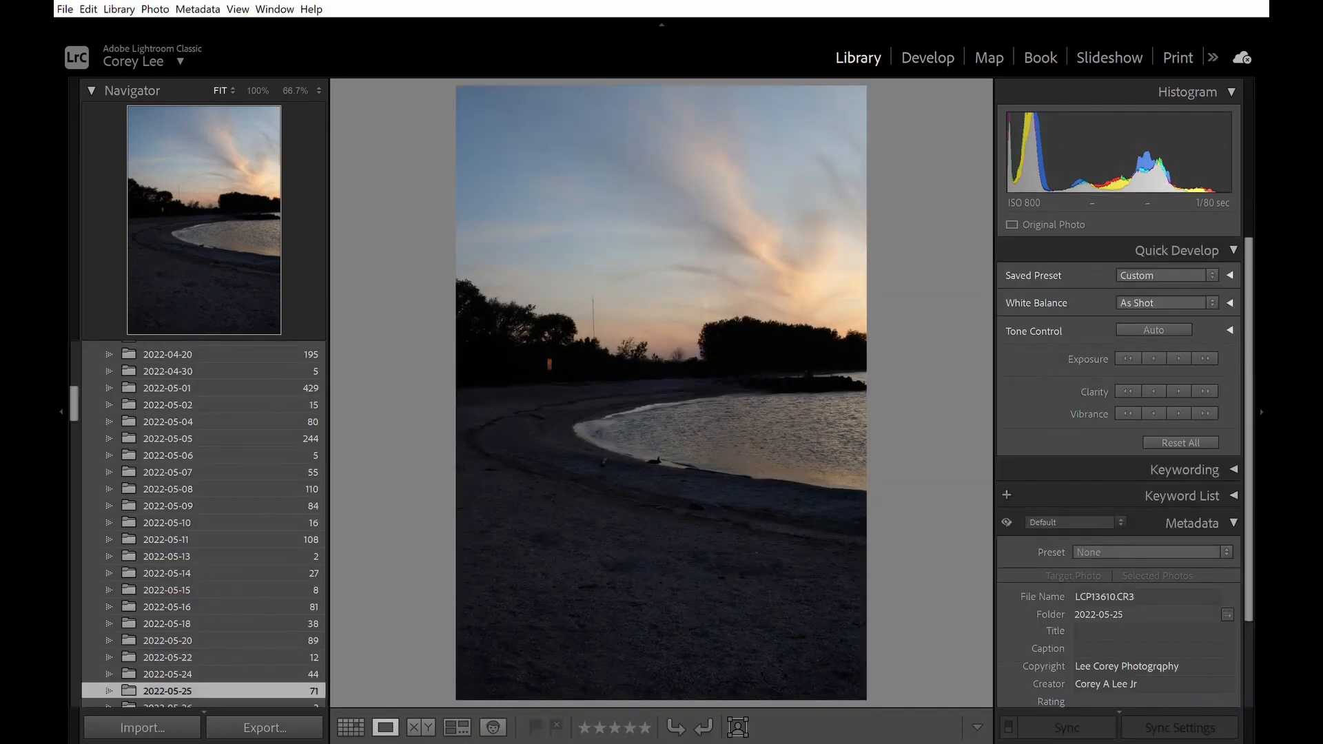
pyautogui.click(351, 727)
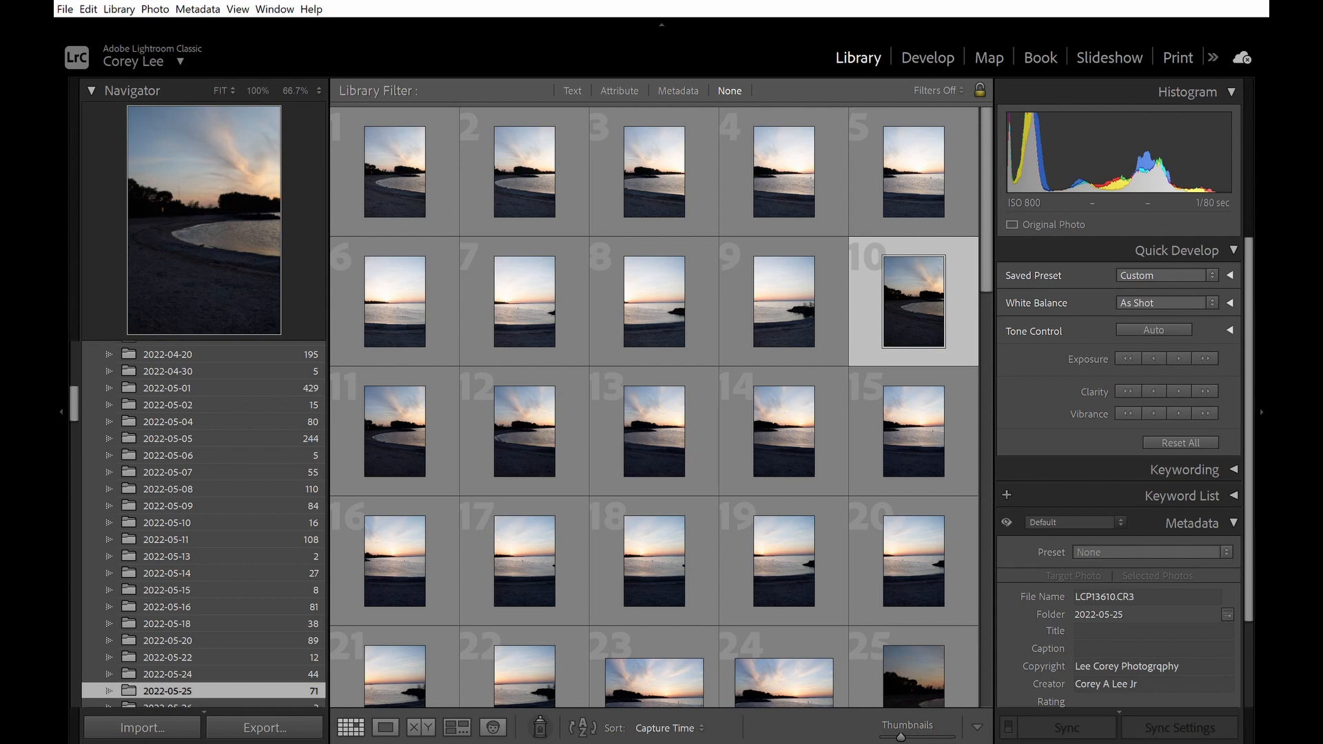
# Step: Add photos 11 through 22 to the selection alongside photo 10
pyautogui.keyDown('ctrl'); pyautogui.click(403, 441); pyautogui.keyUp('ctrl')
pyautogui.keyDown('ctrl'); pyautogui.click(541, 444); pyautogui.keyUp('ctrl')
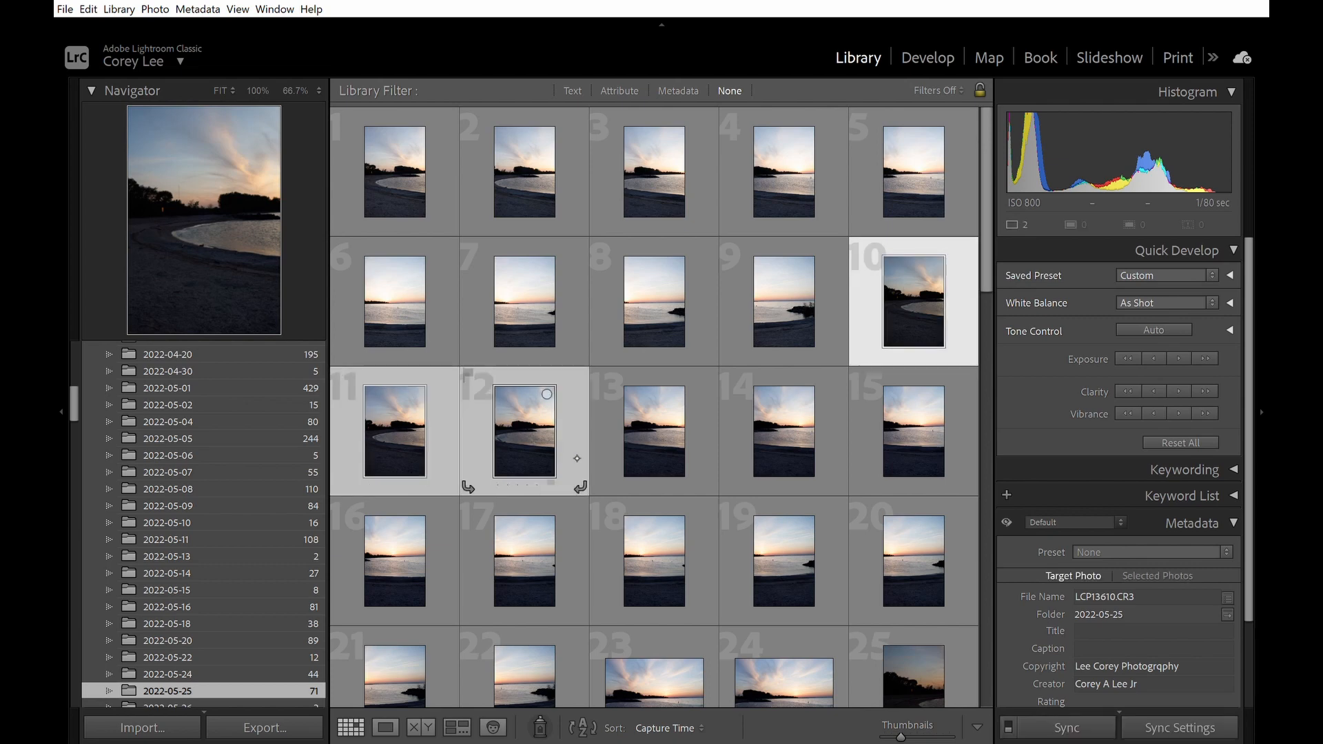
pyautogui.keyDown('ctrl'); pyautogui.click(655, 443); pyautogui.keyUp('ctrl')
pyautogui.keyDown('ctrl'); pyautogui.click(727, 486); pyautogui.keyUp('ctrl')
pyautogui.keyDown('ctrl'); pyautogui.click(857, 483); pyautogui.keyUp('ctrl')
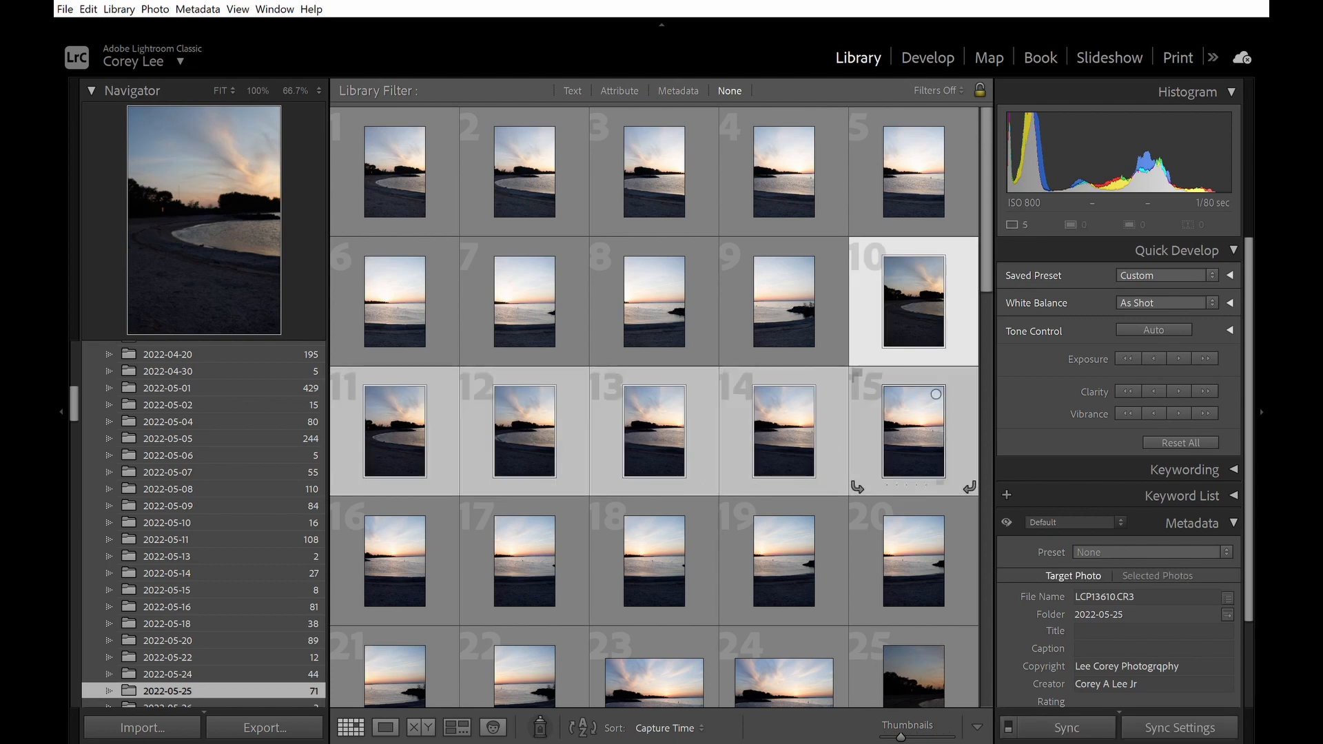
pyautogui.keyDown('ctrl'); pyautogui.click(406, 562); pyautogui.keyUp('ctrl')
pyautogui.keyDown('ctrl'); pyautogui.click(531, 579); pyautogui.keyUp('ctrl')
pyautogui.keyDown('ctrl'); pyautogui.click(658, 582); pyautogui.keyUp('ctrl')
pyautogui.keyDown('ctrl'); pyautogui.click(843, 588); pyautogui.keyUp('ctrl')
pyautogui.keyDown('ctrl'); pyautogui.click(858, 588); pyautogui.keyUp('ctrl')
pyautogui.keyDown('ctrl'); pyautogui.click(910, 302); pyautogui.keyUp('ctrl')
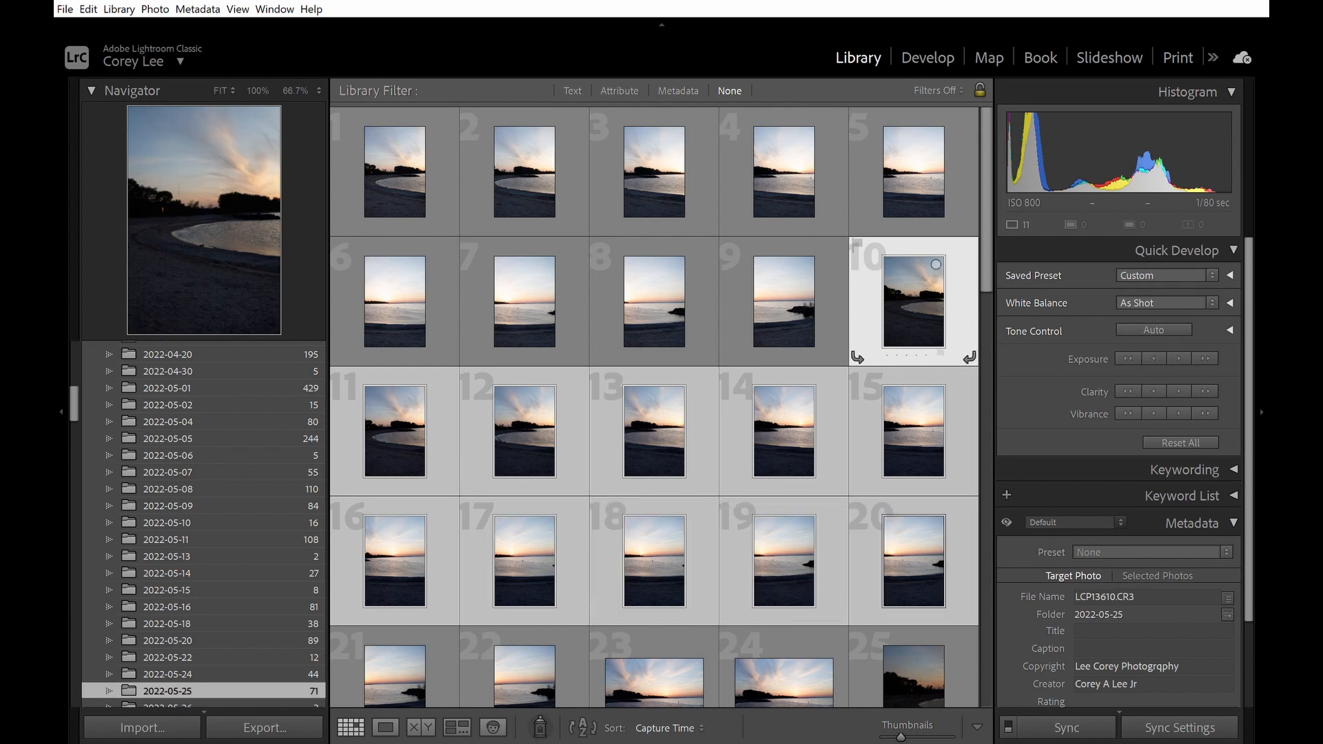
pyautogui.moveTo(987, 251); pyautogui.dragTo(1000, 284)
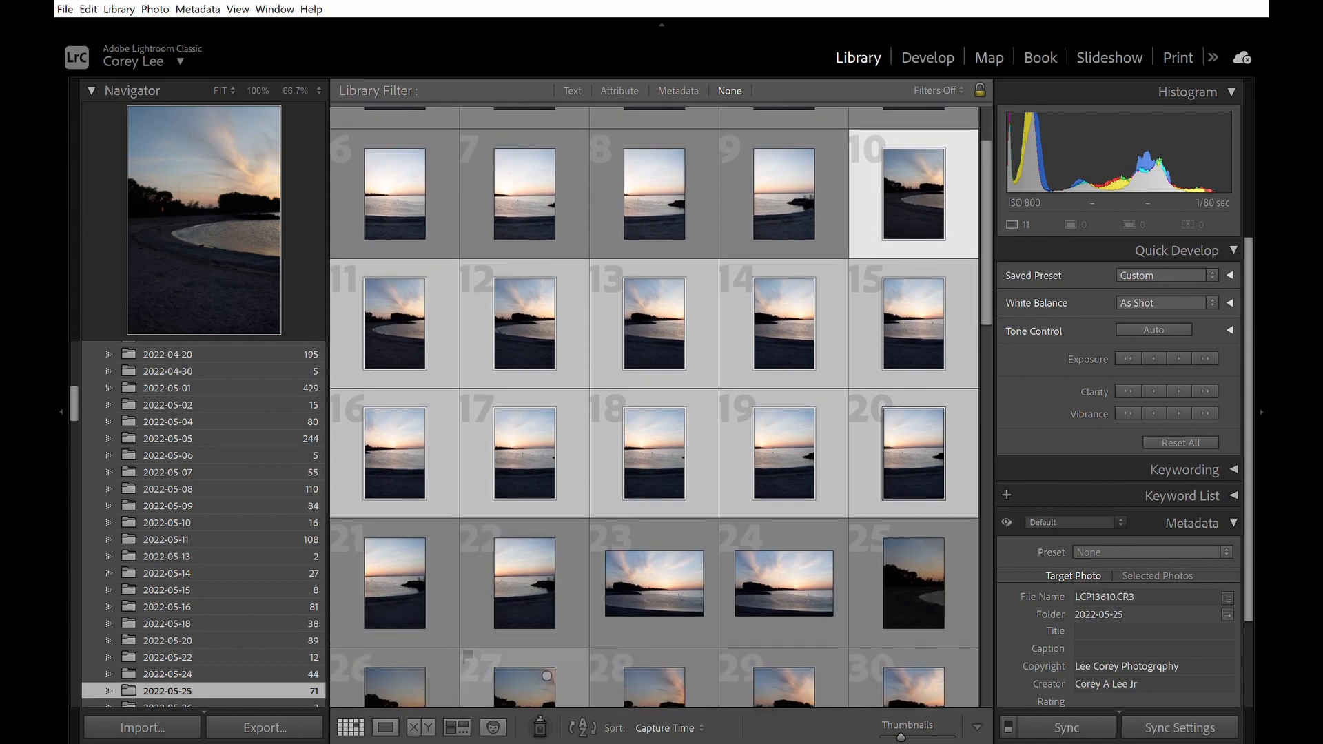
pyautogui.keyDown('ctrl'); pyautogui.click(396, 592); pyautogui.keyUp('ctrl')
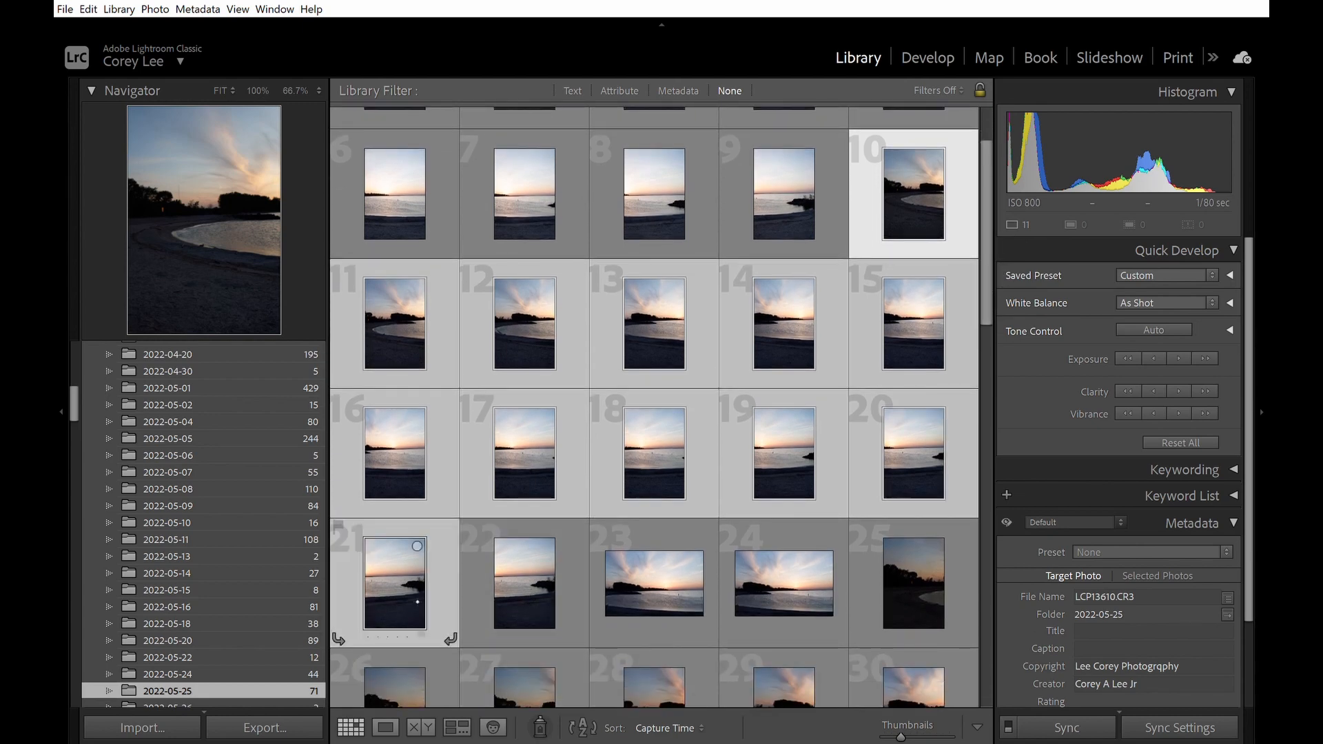
pyautogui.keyDown('ctrl'); pyautogui.click(511, 598); pyautogui.keyUp('ctrl')
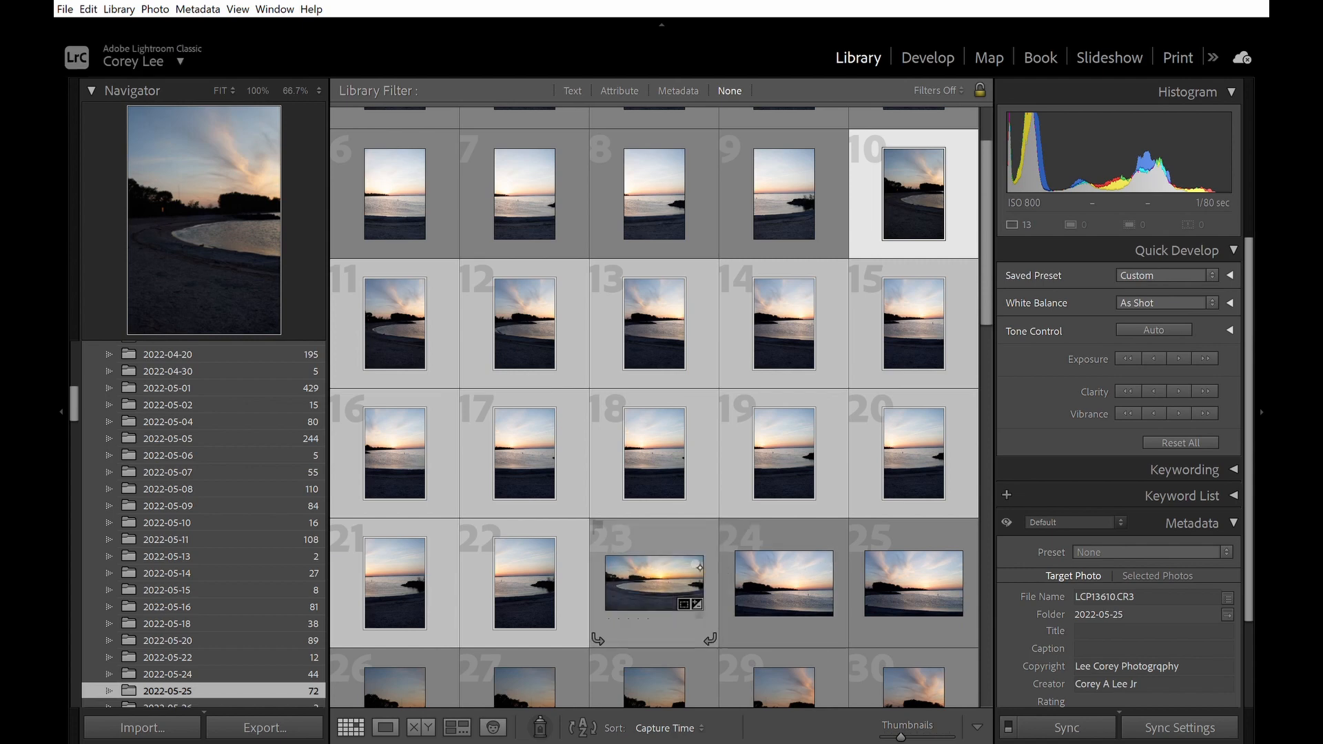
# Step: Enlarge the merged panorama LCP13610-Pano.dng in Loupe view and open it in the Develop module
pyautogui.click(653, 586)
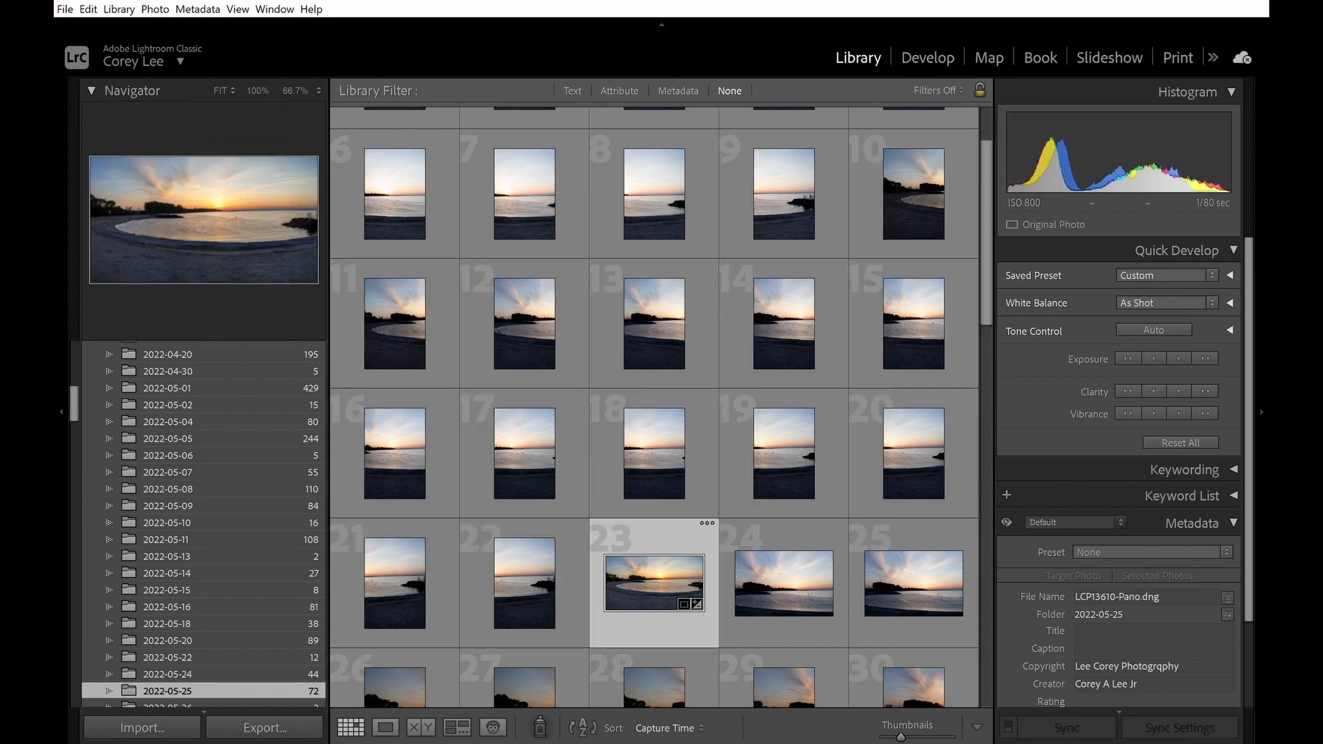
pyautogui.click(794, 584)
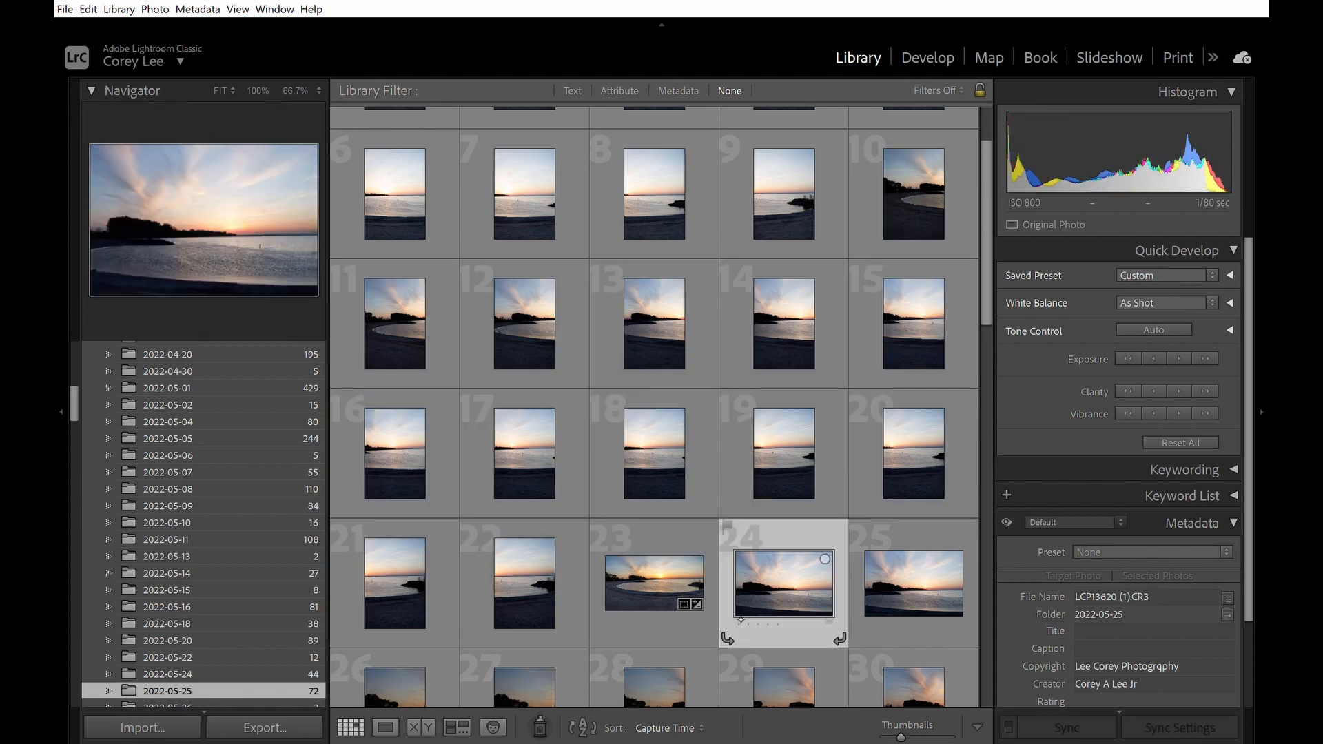
pyautogui.click(662, 582)
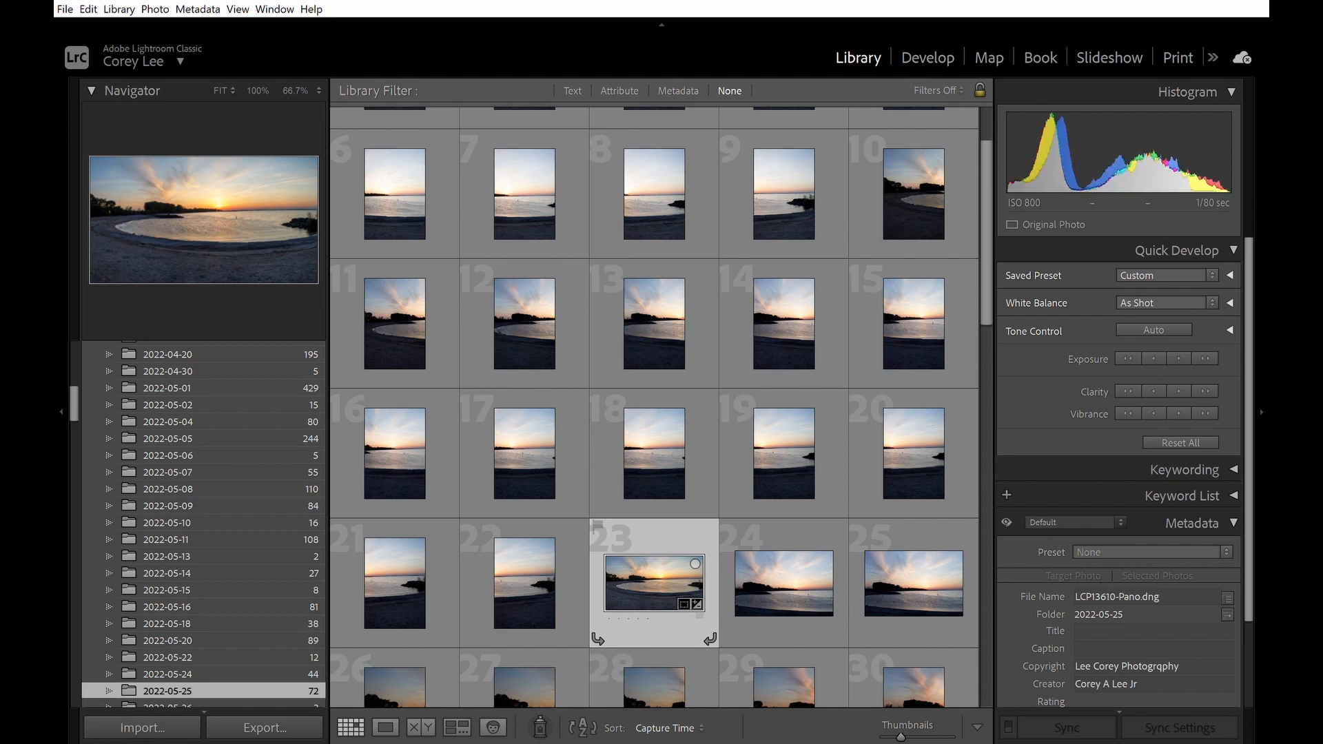
pyautogui.doubleClick(668, 581)
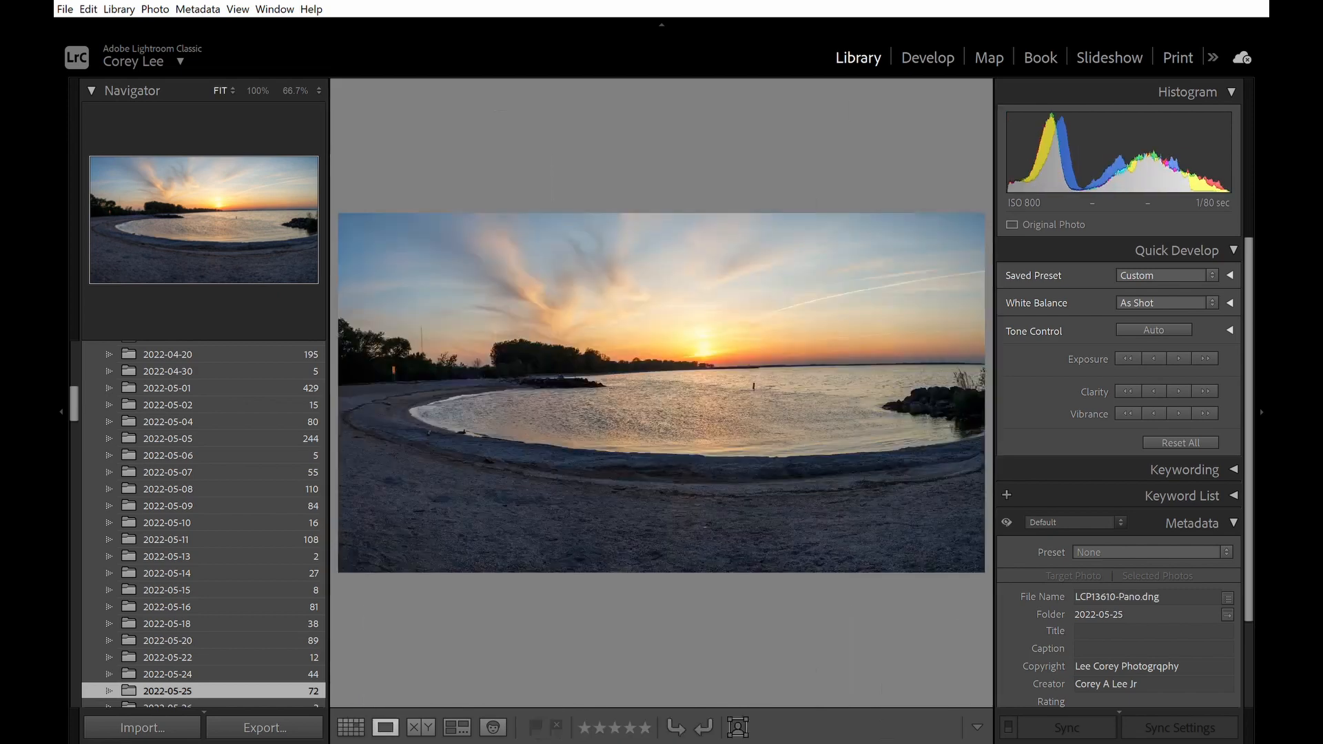
pyautogui.click(944, 57)
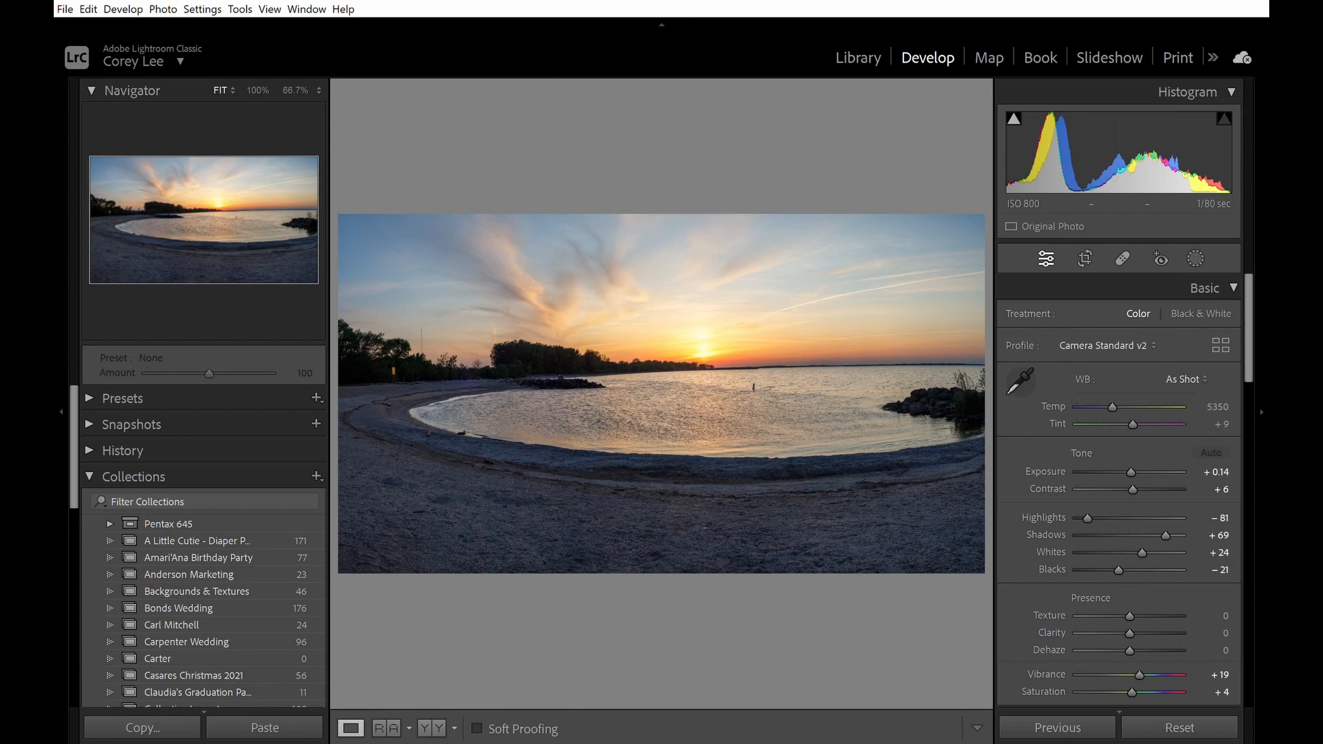
# Step: Examine the panorama's detail at 100% across the beach, water and sky, and return to the fitted view
pyautogui.click(700, 478)
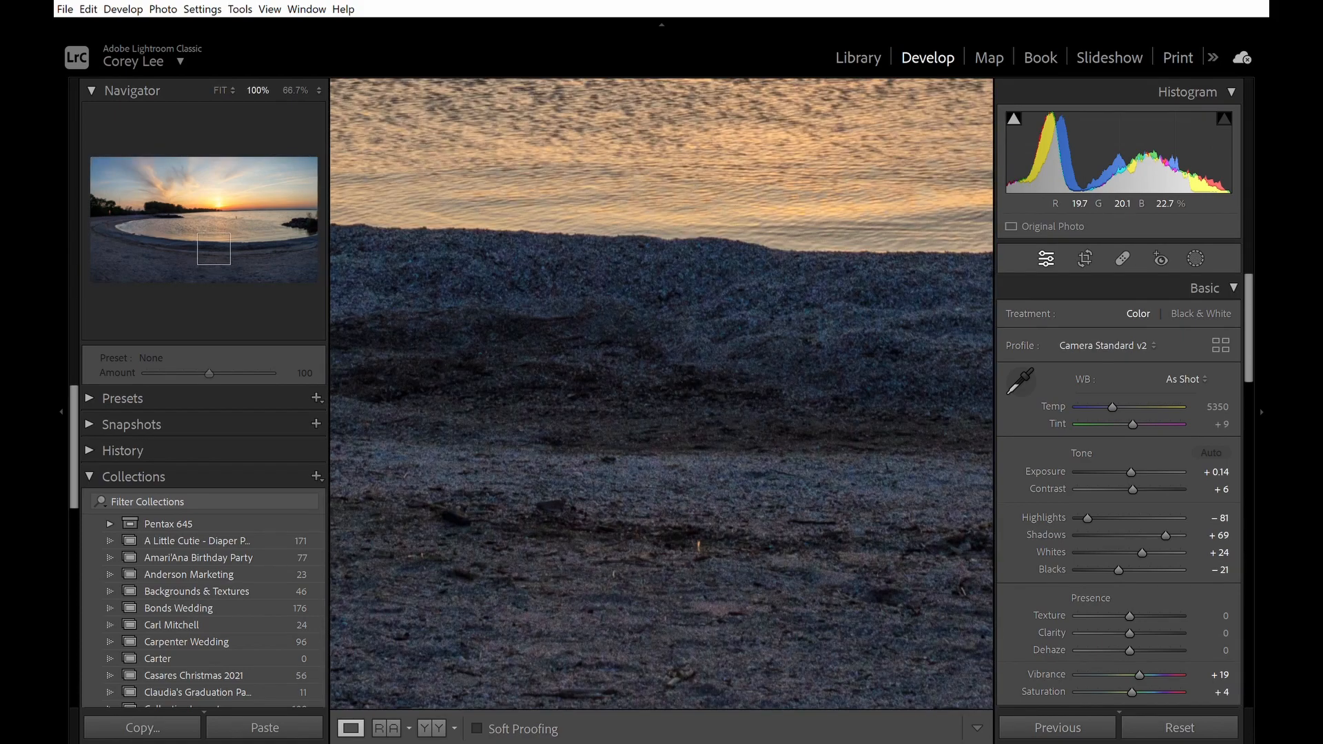
pyautogui.moveTo(739, 266); pyautogui.dragTo(752, 602)
pyautogui.moveTo(742, 288); pyautogui.dragTo(752, 557)
pyautogui.moveTo(668, 337); pyautogui.dragTo(927, 469)
pyautogui.moveTo(660, 541); pyautogui.dragTo(908, 354)
pyautogui.moveTo(666, 412); pyautogui.dragTo(840, 192)
pyautogui.moveTo(642, 341); pyautogui.dragTo(824, 289)
pyautogui.moveTo(706, 219); pyautogui.dragTo(851, 470)
pyautogui.moveTo(732, 269); pyautogui.dragTo(723, 443)
pyautogui.click(696, 461)
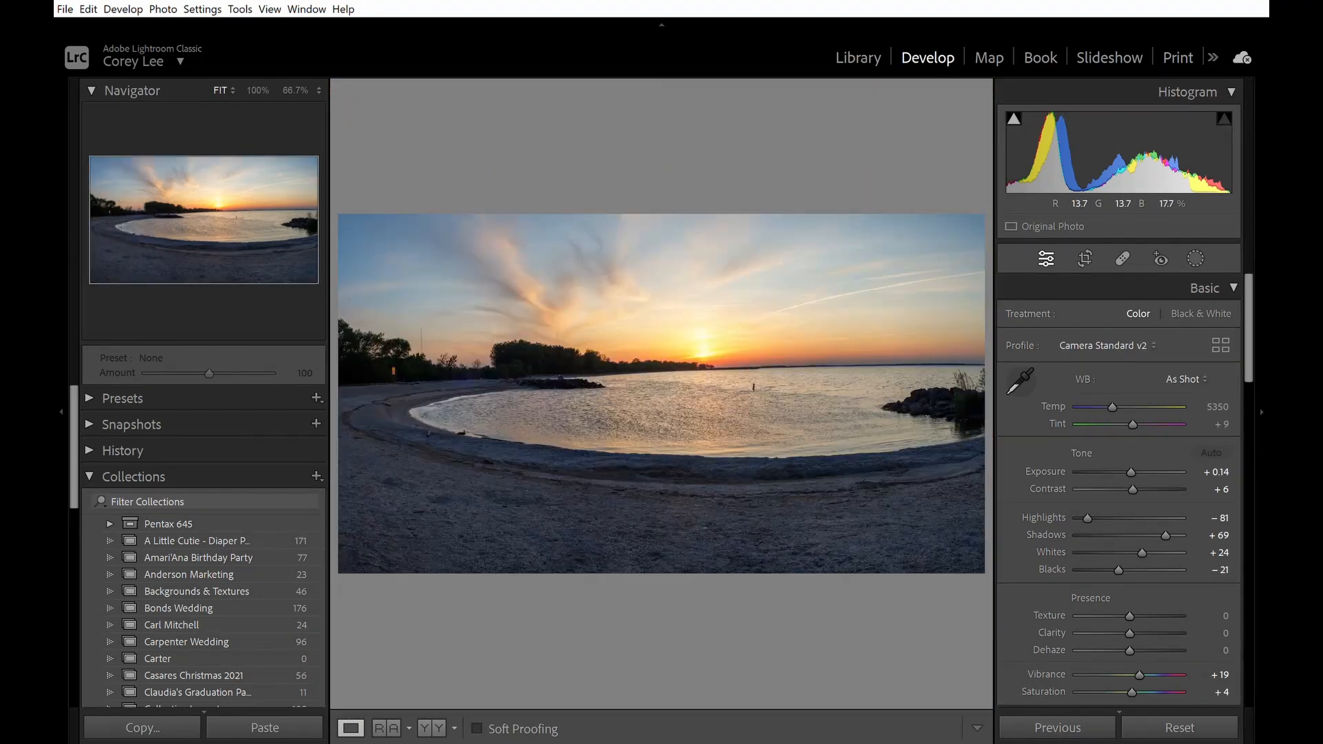
# Step: Straighten the panorama's horizon with Crop & Straighten, setting the angle to 1.50
pyautogui.click(1084, 258)
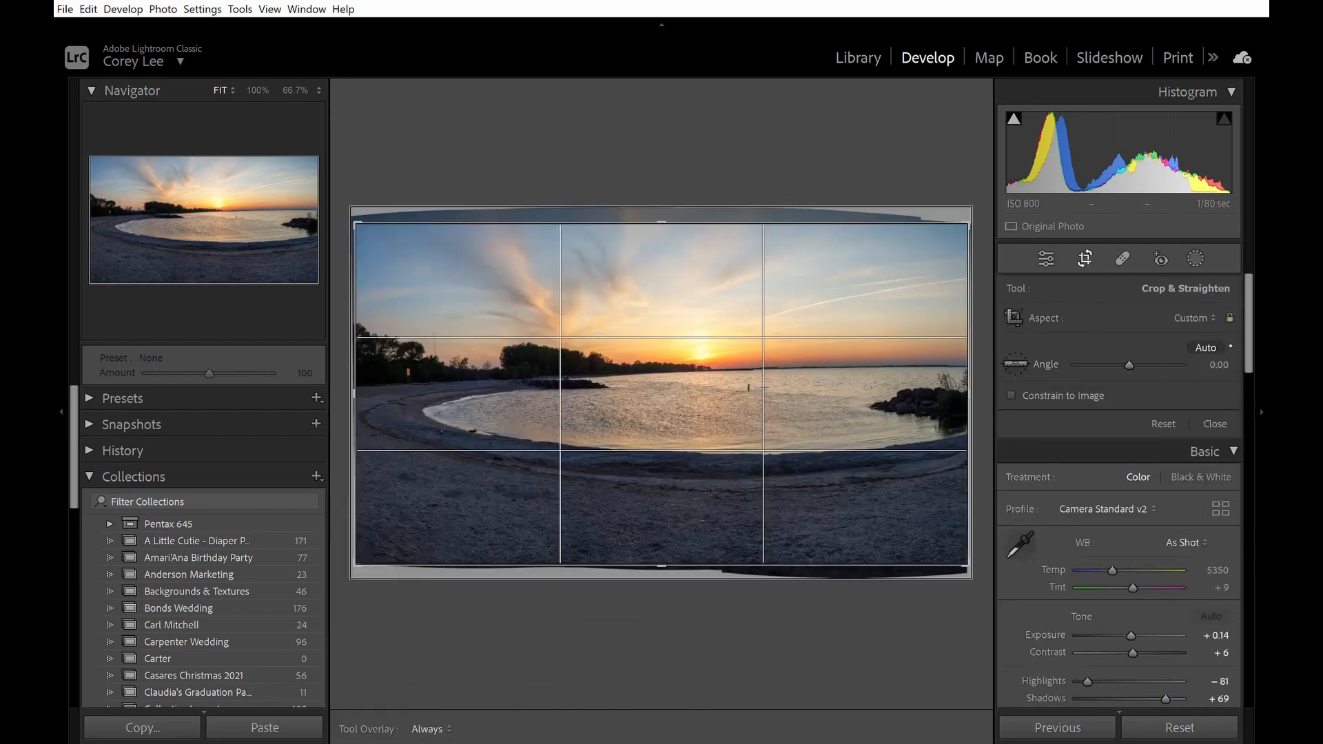
pyautogui.moveTo(1223, 362); pyautogui.dragTo(1254, 362)
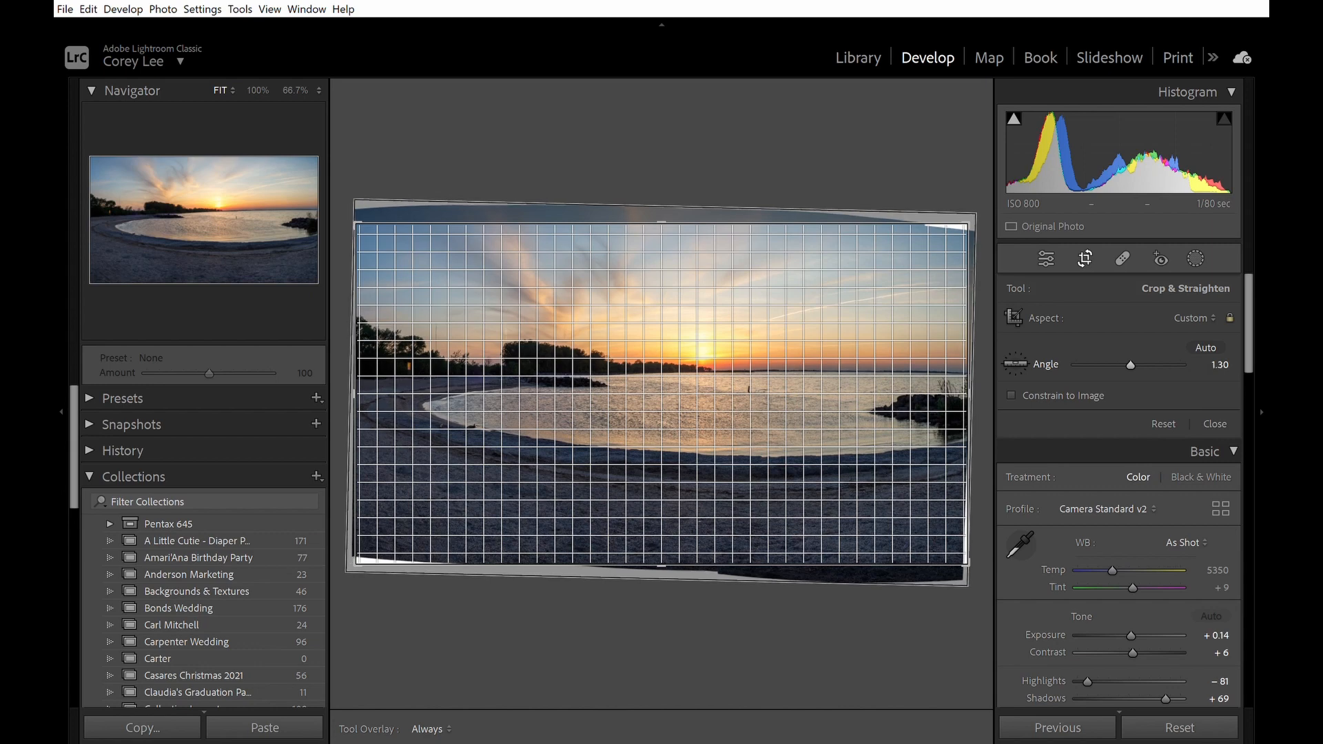
pyautogui.moveTo(1253, 362); pyautogui.dragTo(1257, 362)
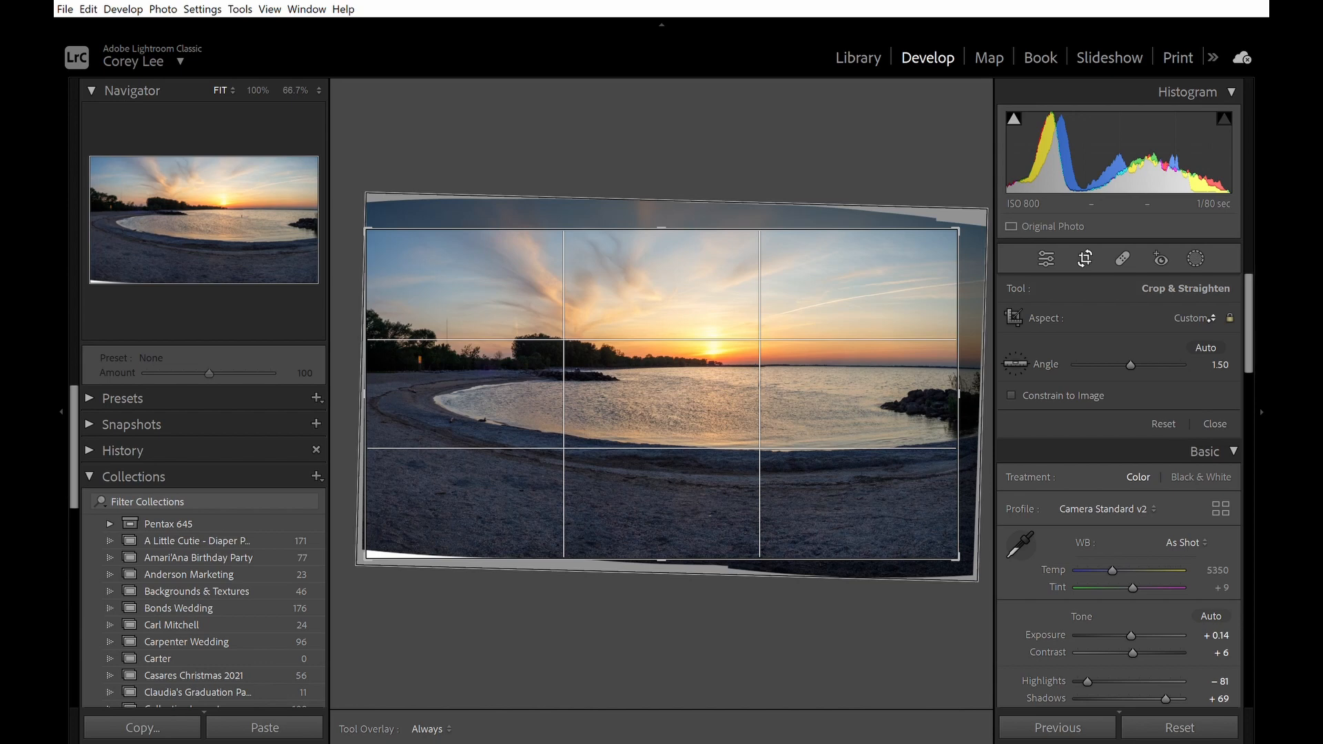
# Step: Crop the panorama to a 16 x 9 aspect, tighten the frame to exclude the blank corner and reposition the image inside it
pyautogui.click(1114, 494)
pyautogui.moveTo(369, 557); pyautogui.dragTo(382, 541)
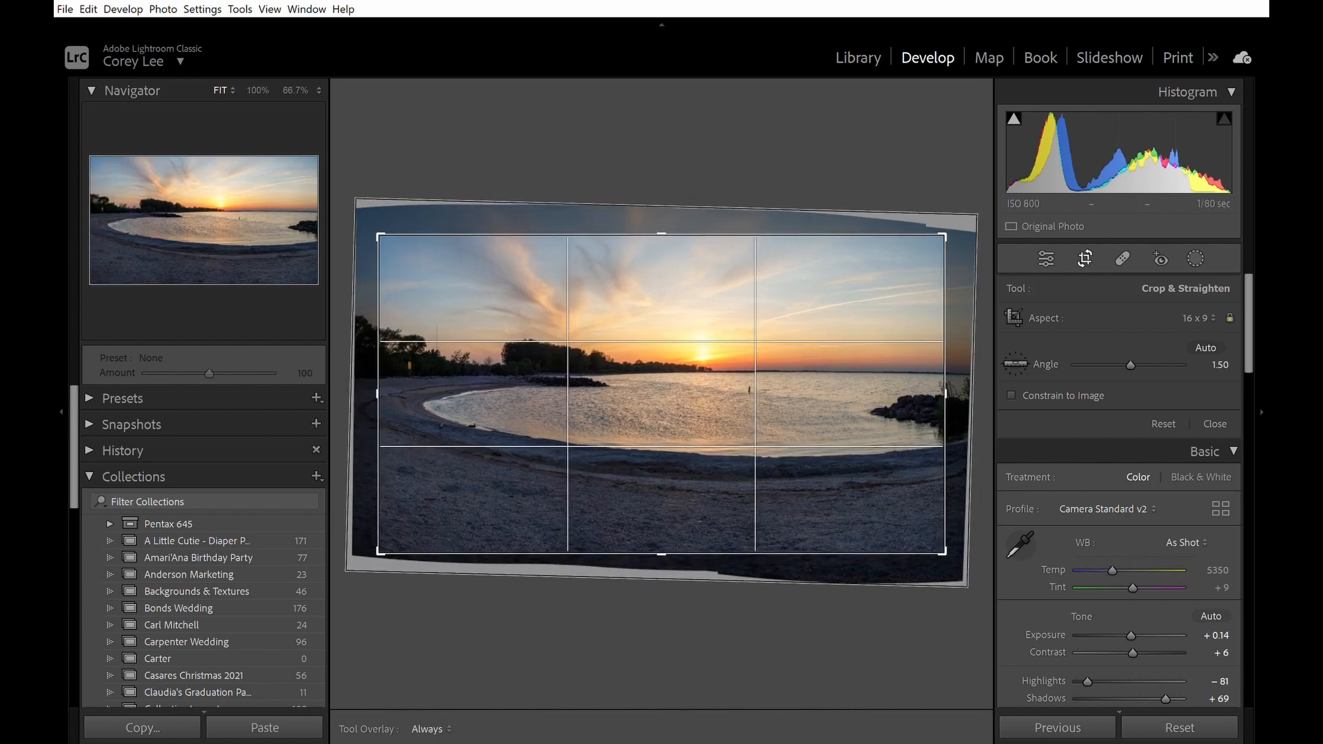
pyautogui.moveTo(893, 409); pyautogui.dragTo(912, 416)
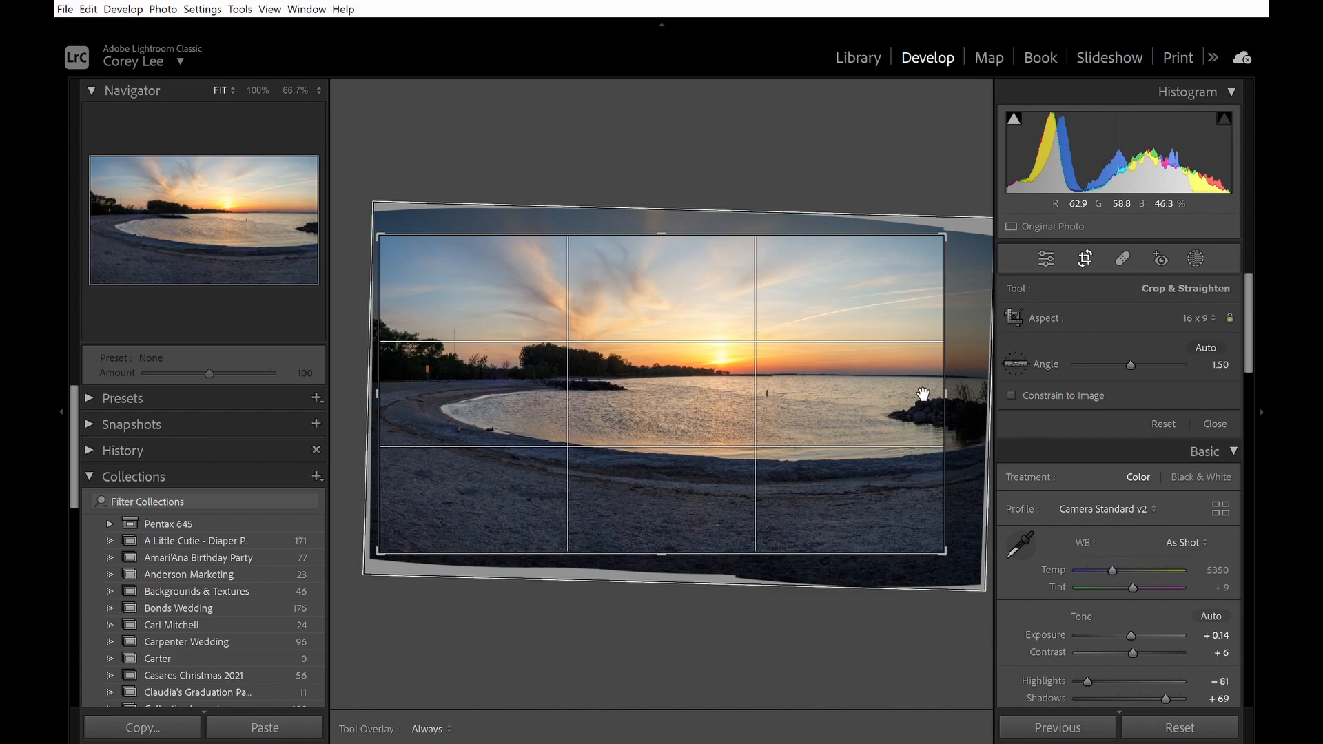
pyautogui.click(1085, 259)
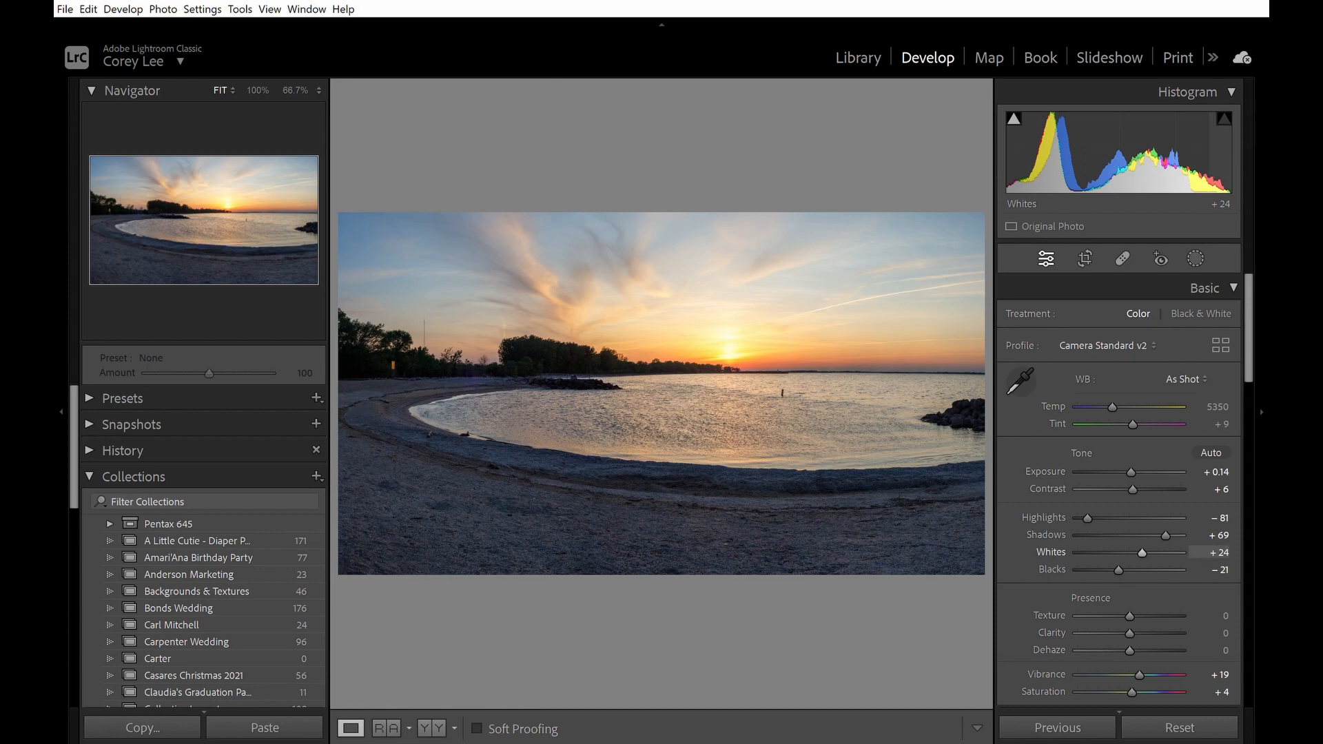
# Step: Set the panorama's Shadows to +100 and Highlights to -100
pyautogui.click(1182, 535)
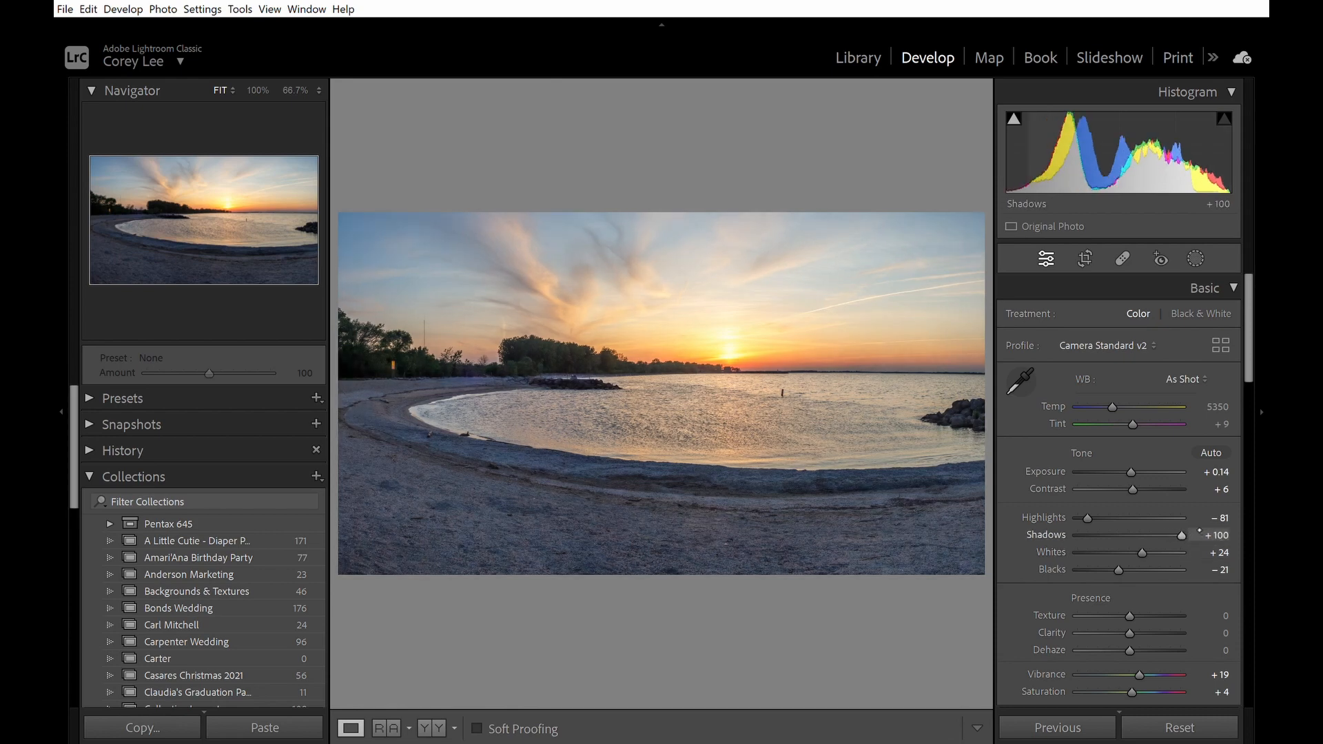
pyautogui.click(1078, 518)
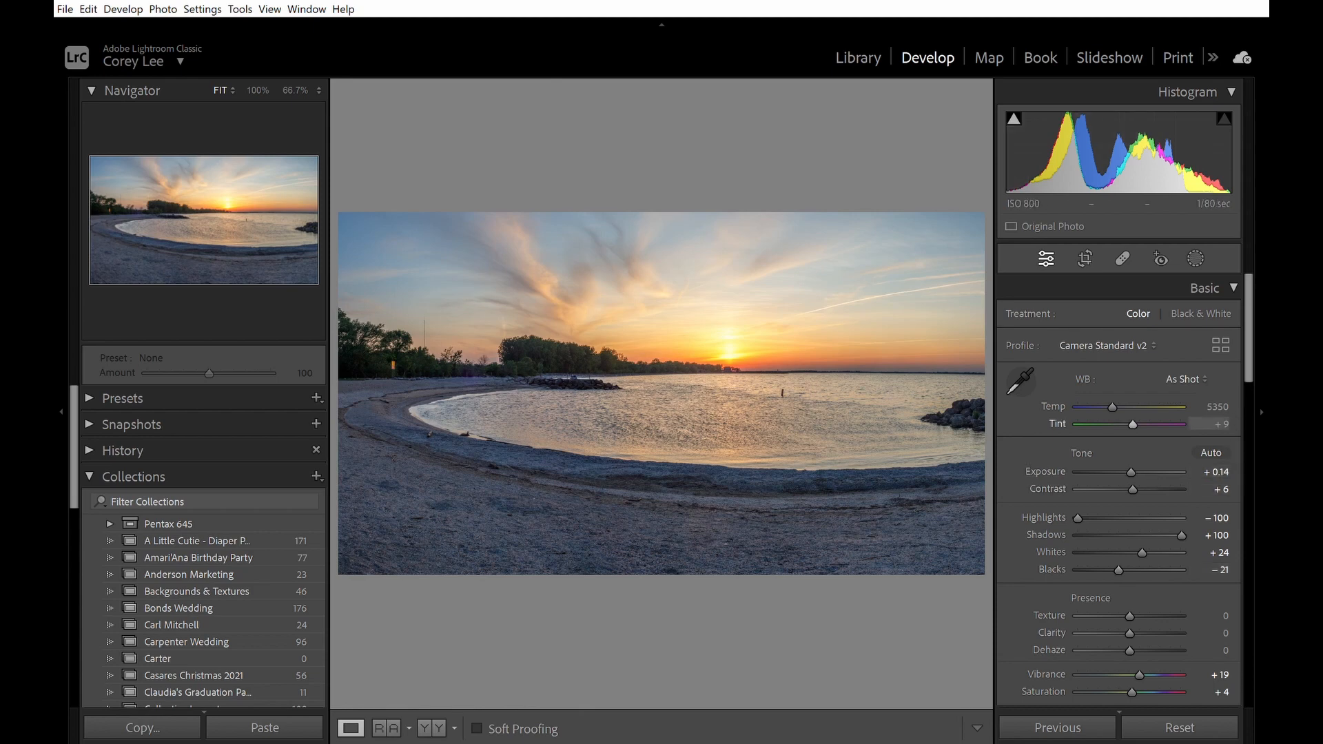
# Step: Reset the panorama's Highlights, Shadows, Whites and Blacks to 0
pyautogui.doubleClick(1101, 513)
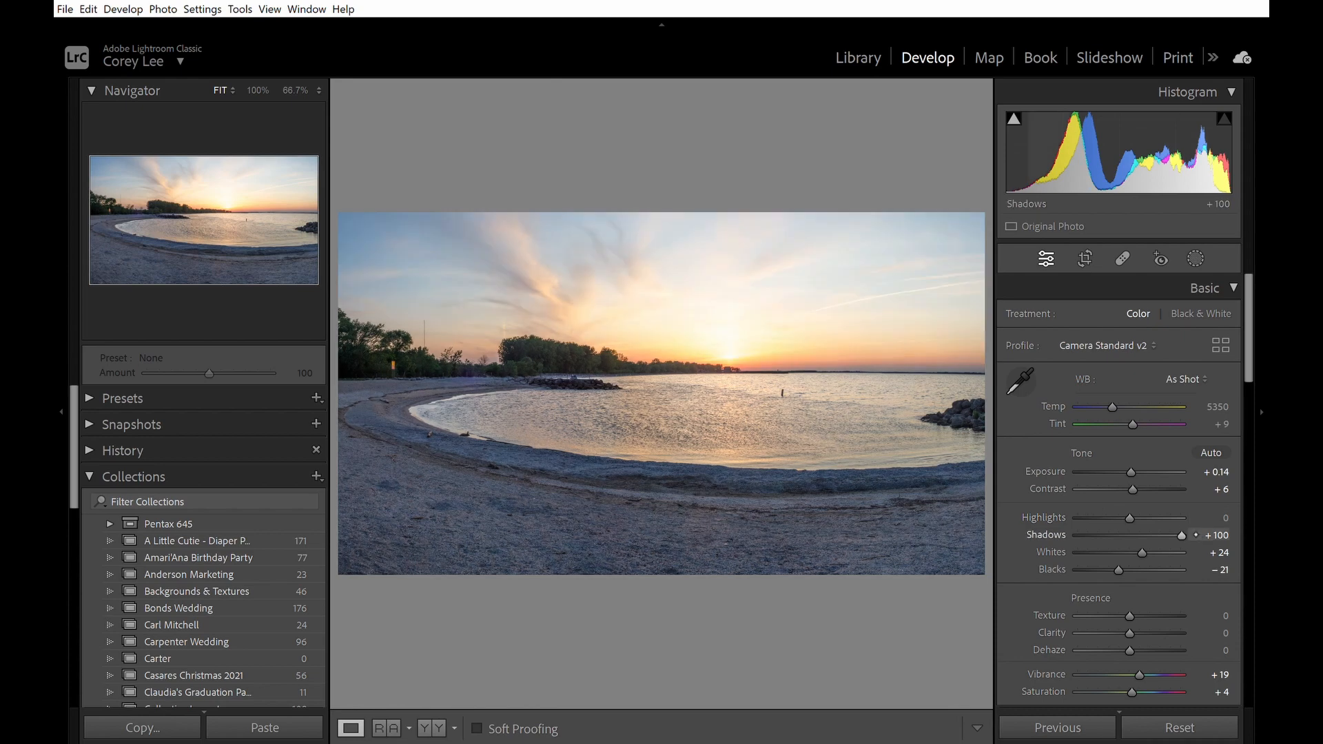
pyautogui.doubleClick(1196, 534)
pyautogui.doubleClick(1171, 552)
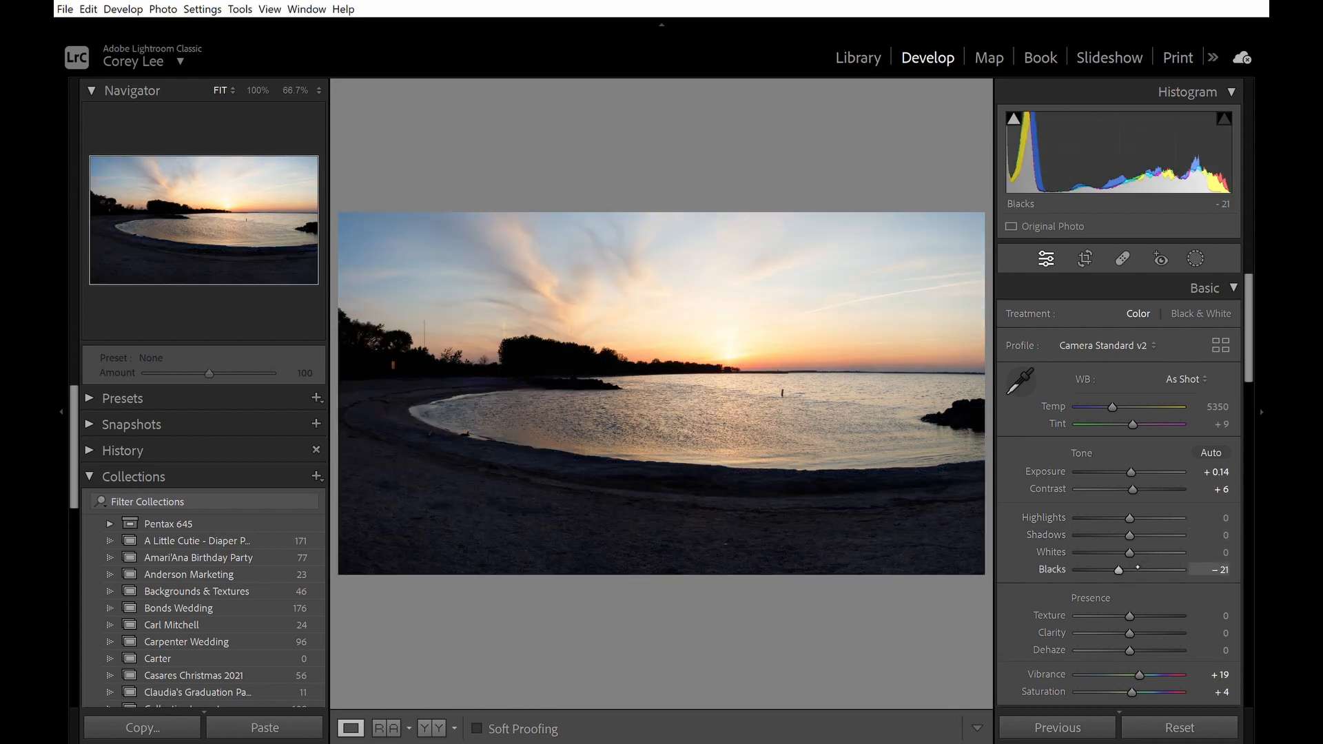
pyautogui.doubleClick(1137, 567)
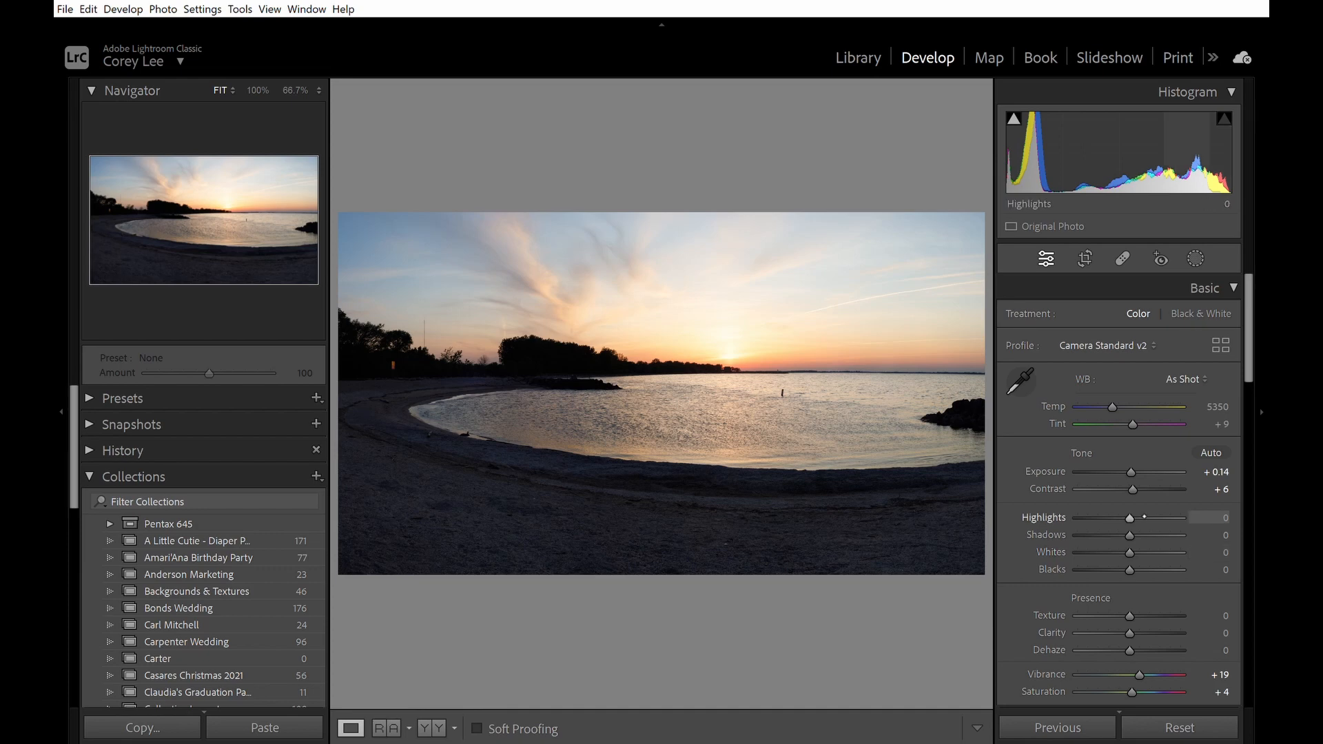
# Step: Set the panorama's Highlights to -90 and Shadows to +100
pyautogui.moveTo(1145, 513); pyautogui.dragTo(1124, 536)
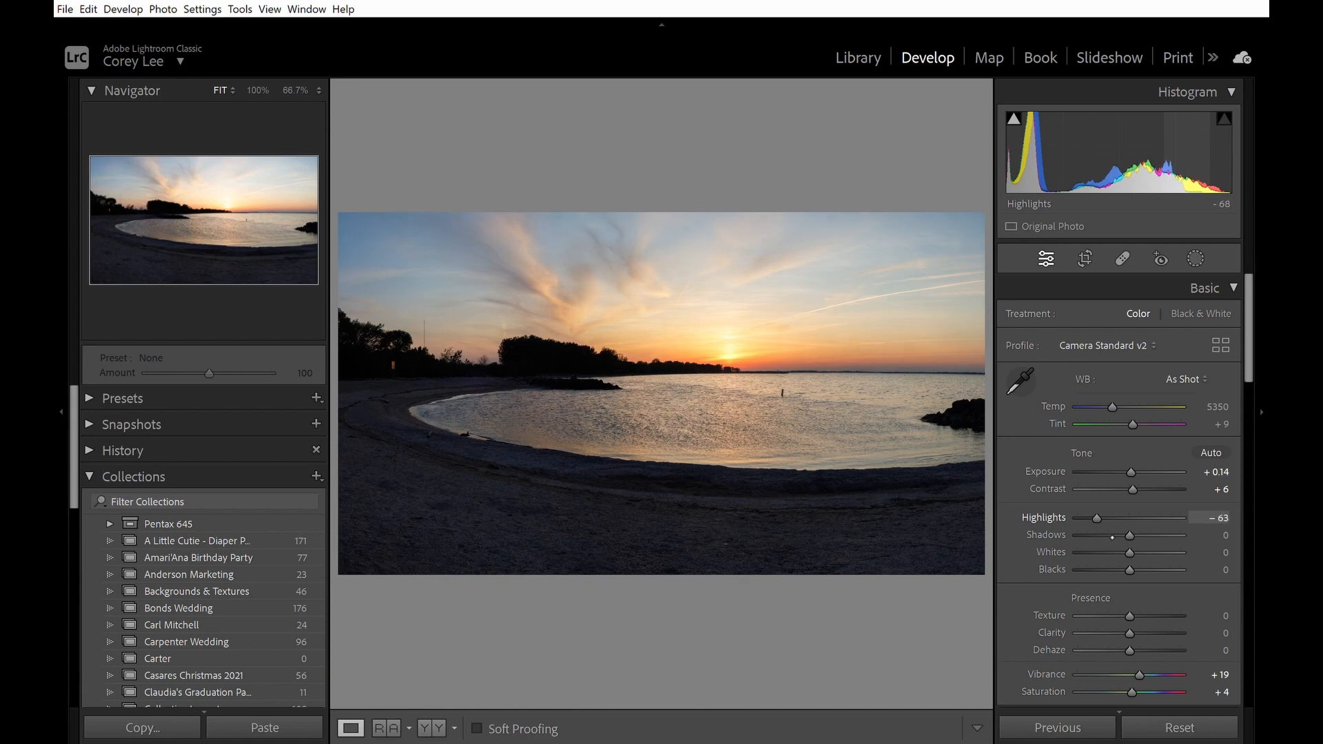
pyautogui.moveTo(1111, 537); pyautogui.dragTo(1182, 535)
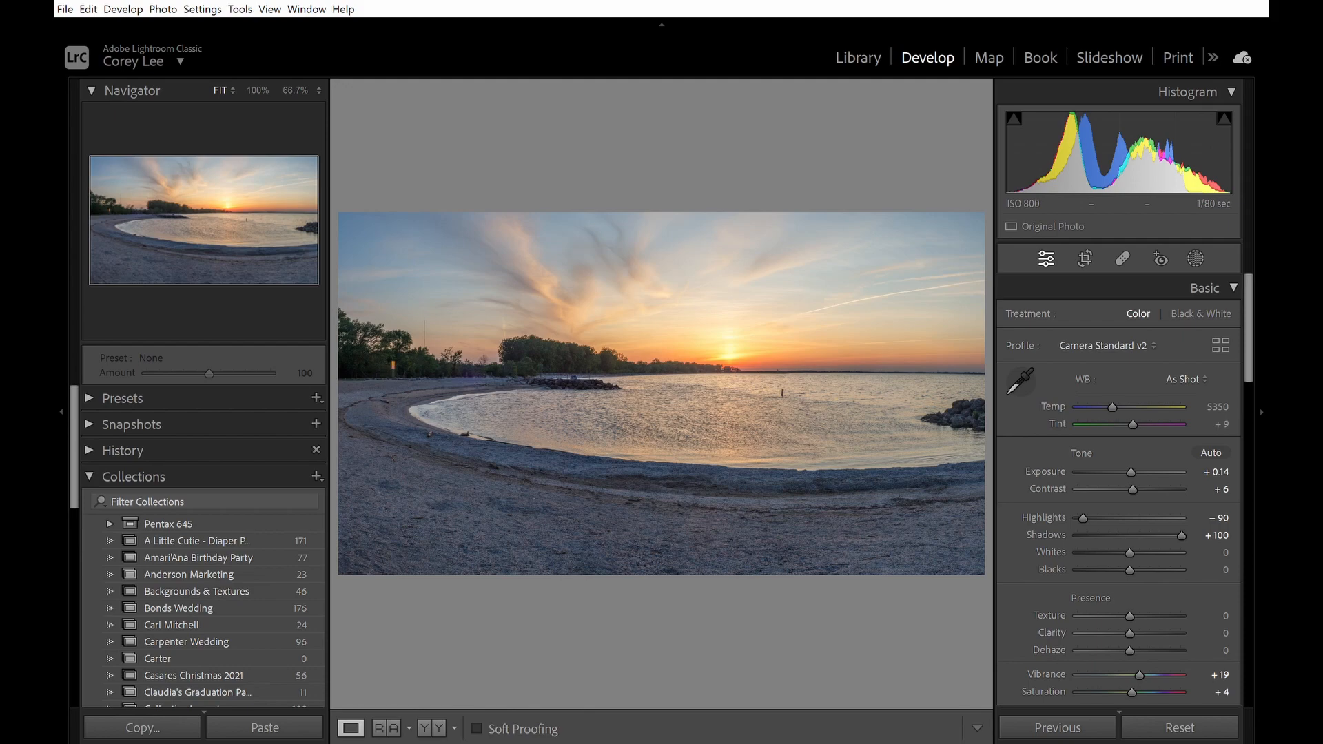
pyautogui.click(1267, 326)
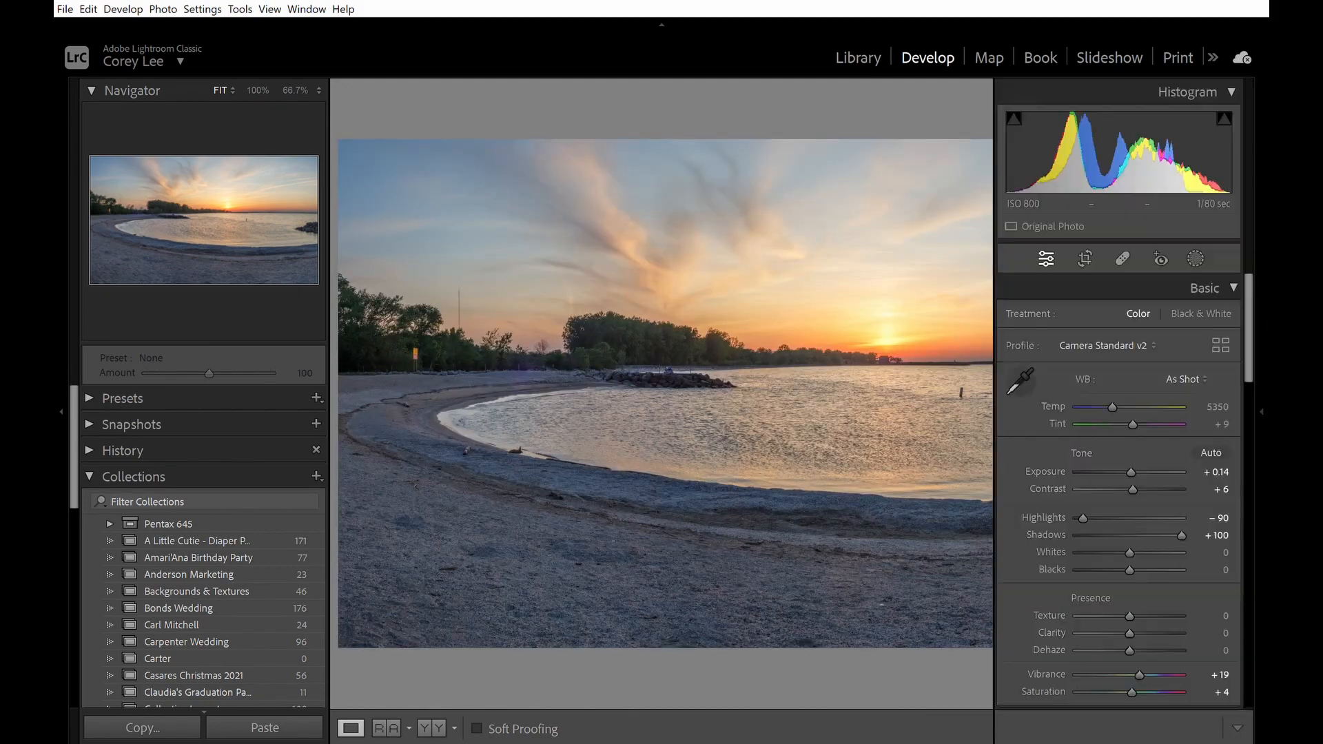
pyautogui.click(1266, 330)
# Step: Shape the panorama's tone curve by setting the region values Lights to +34, Darks to -19 and Shadows to -1
pyautogui.moveTo(1251, 328); pyautogui.dragTo(1251, 452)
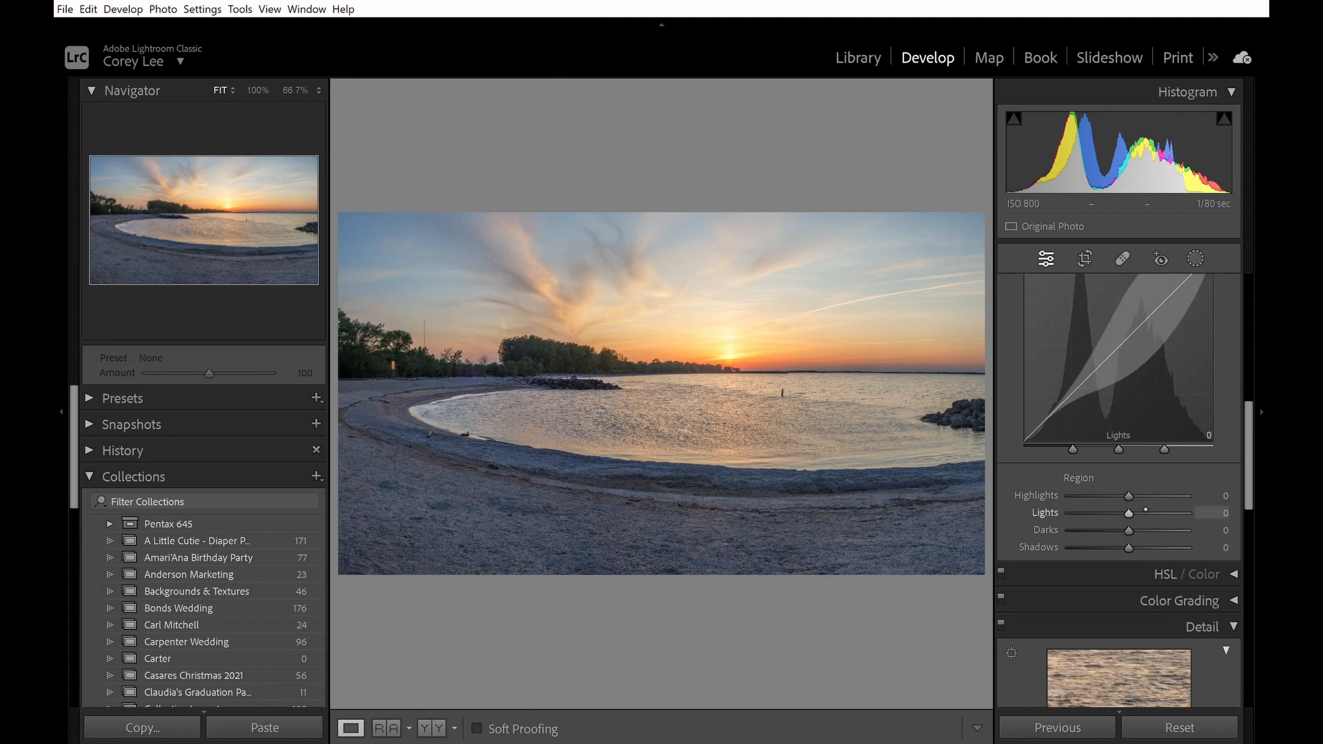
pyautogui.moveTo(1146, 513)
pyautogui.mouseDown()
pyautogui.moveTo(1173, 510)
pyautogui.moveTo(1162, 529)
pyautogui.moveTo(1134, 526)
pyautogui.mouseUp()
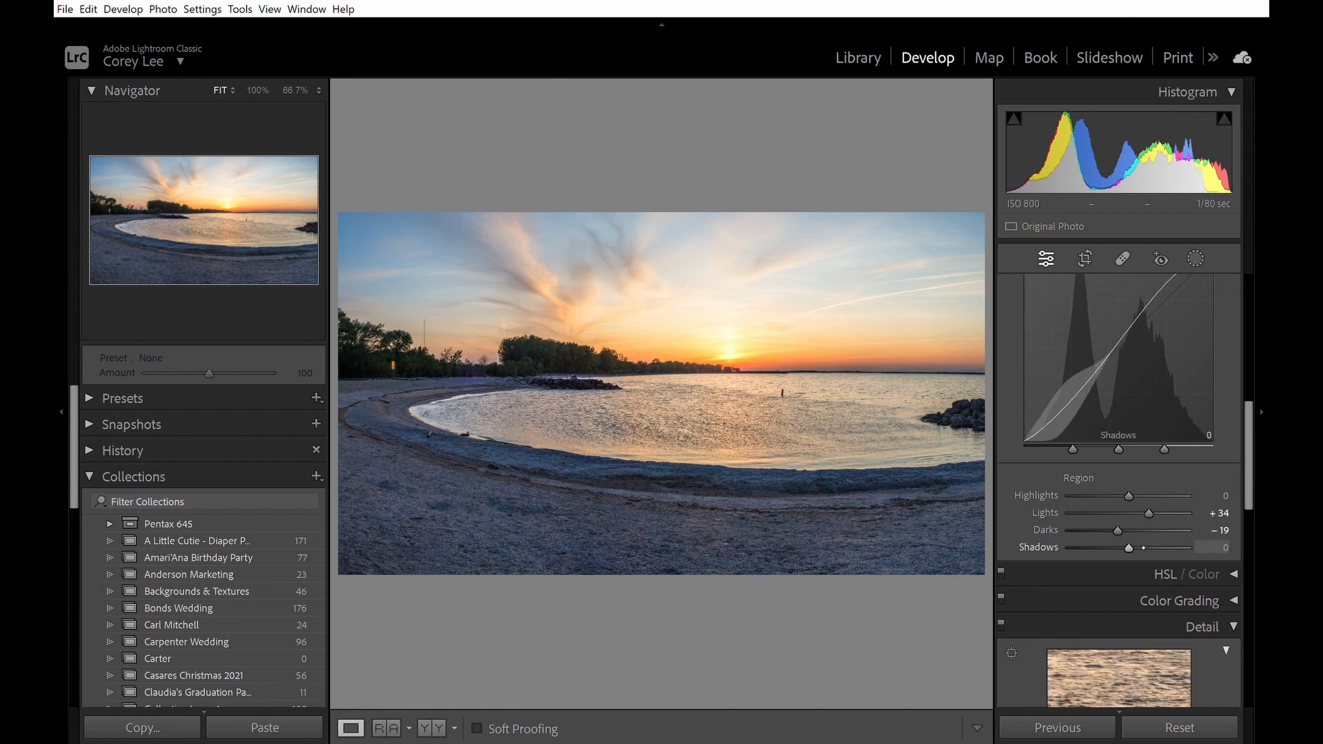
pyautogui.moveTo(1145, 547)
pyautogui.mouseDown()
pyautogui.moveTo(1133, 548)
pyautogui.moveTo(1144, 549)
pyautogui.mouseUp()
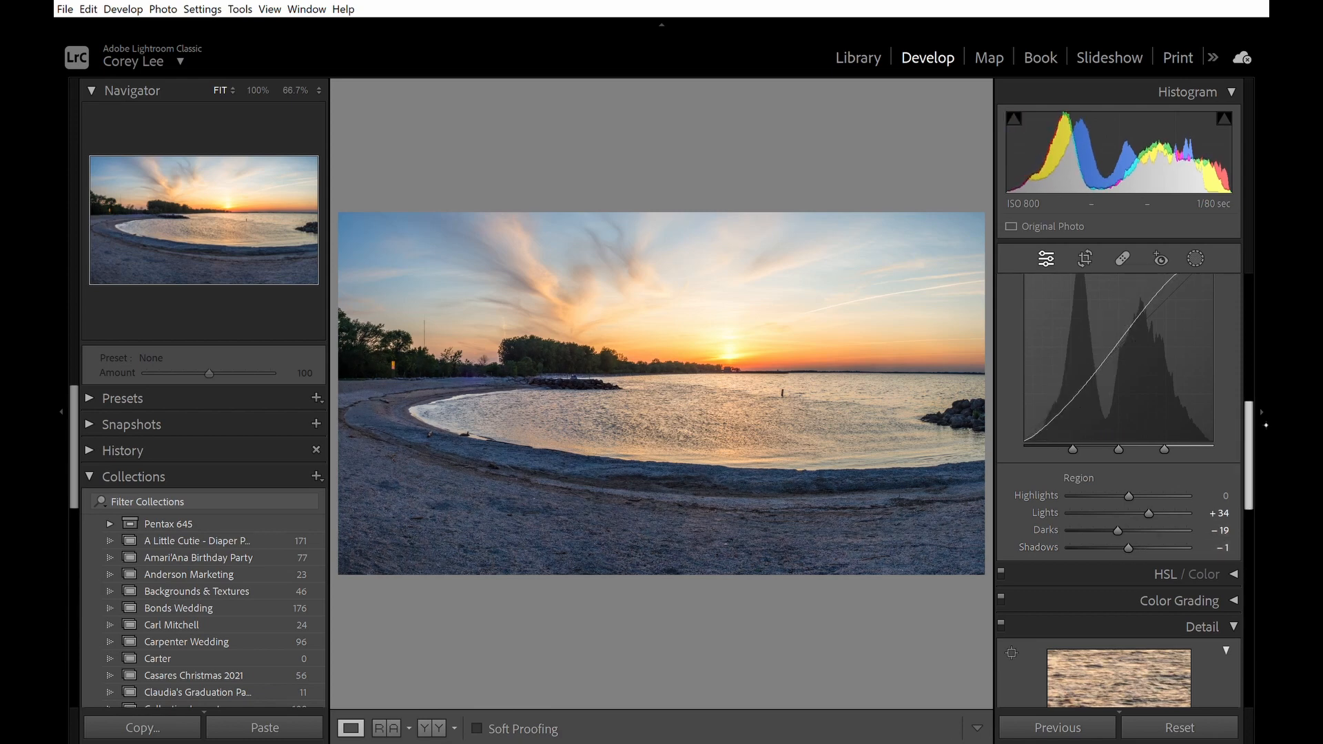
# Step: View the shoreline at 100% and set the panorama's Sharpening Amount to 45
pyautogui.moveTo(1249, 431); pyautogui.dragTo(1255, 504)
pyautogui.click(709, 455)
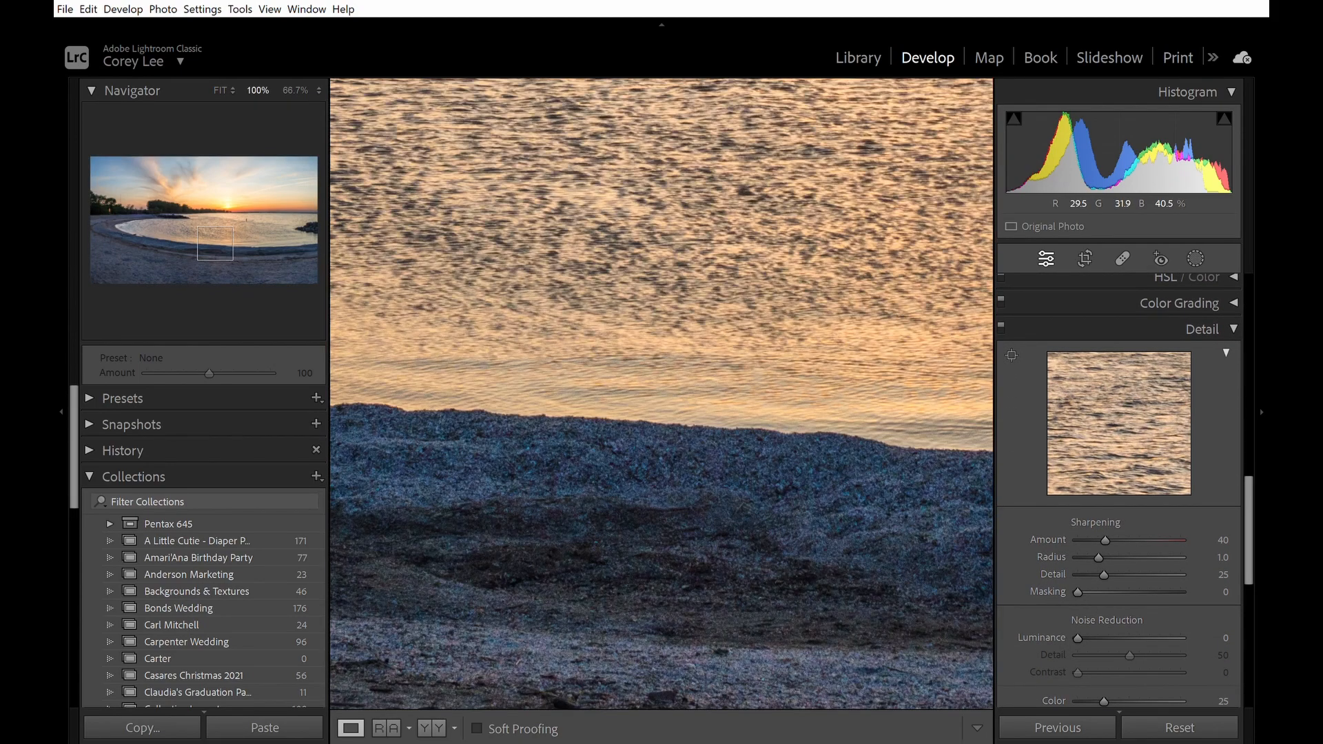
pyautogui.click(1220, 540)
pyautogui.write('45')
pyautogui.press('Return')
pyautogui.moveTo(1219, 539); pyautogui.dragTo(1249, 579)
pyautogui.scroll(8, 1124, 479)
pyautogui.scroll(2, 1125, 488)
pyautogui.scroll(4, 1124, 488)
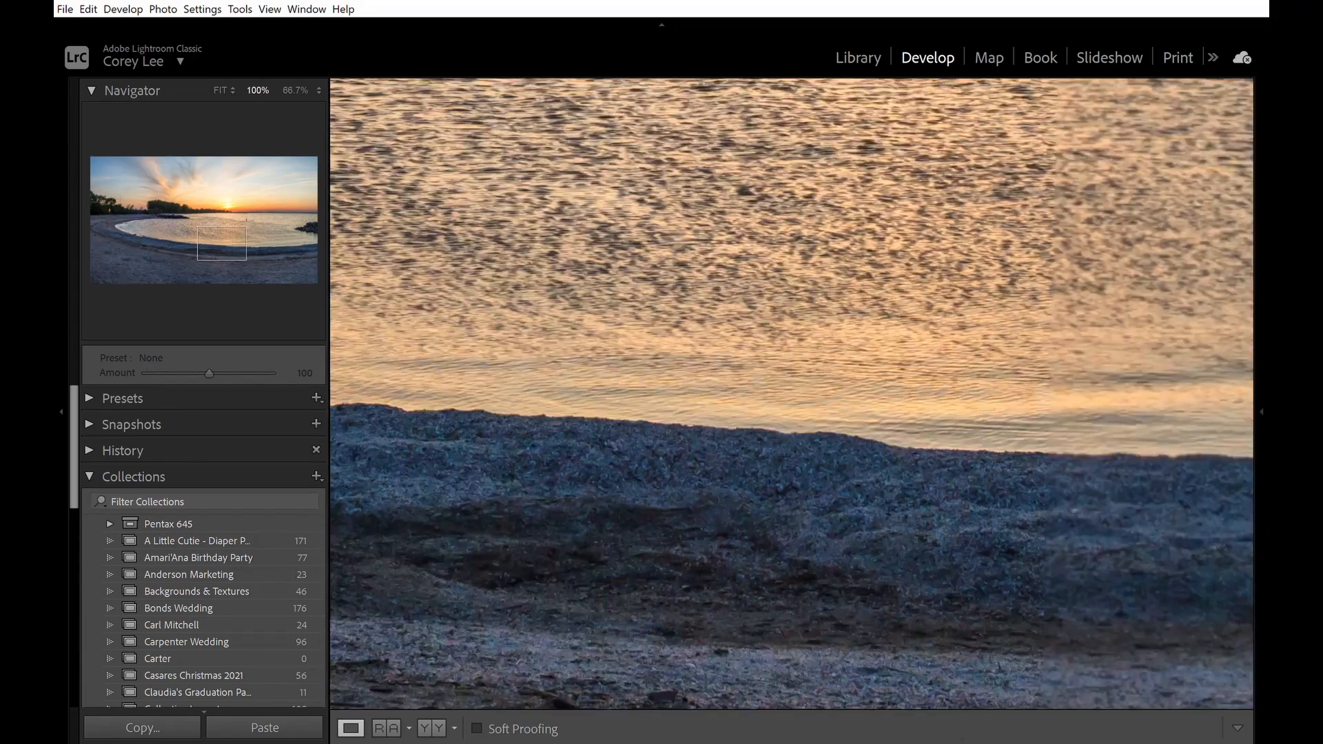
# Step: Collapse the Detail settings and return the panorama to the Fit view
pyautogui.moveTo(1249, 535); pyautogui.dragTo(1265, 431)
pyautogui.click(1194, 584)
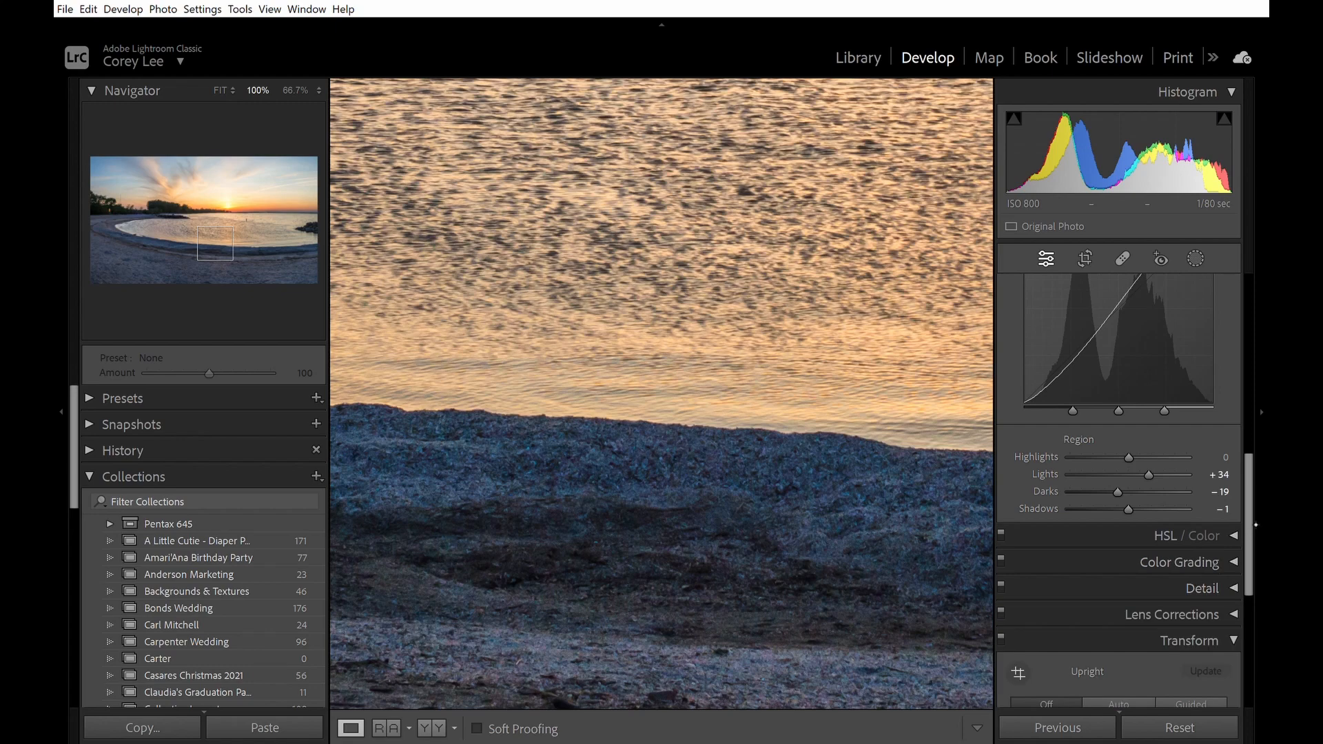
pyautogui.moveTo(1251, 515); pyautogui.dragTo(1253, 469)
pyautogui.click(878, 498)
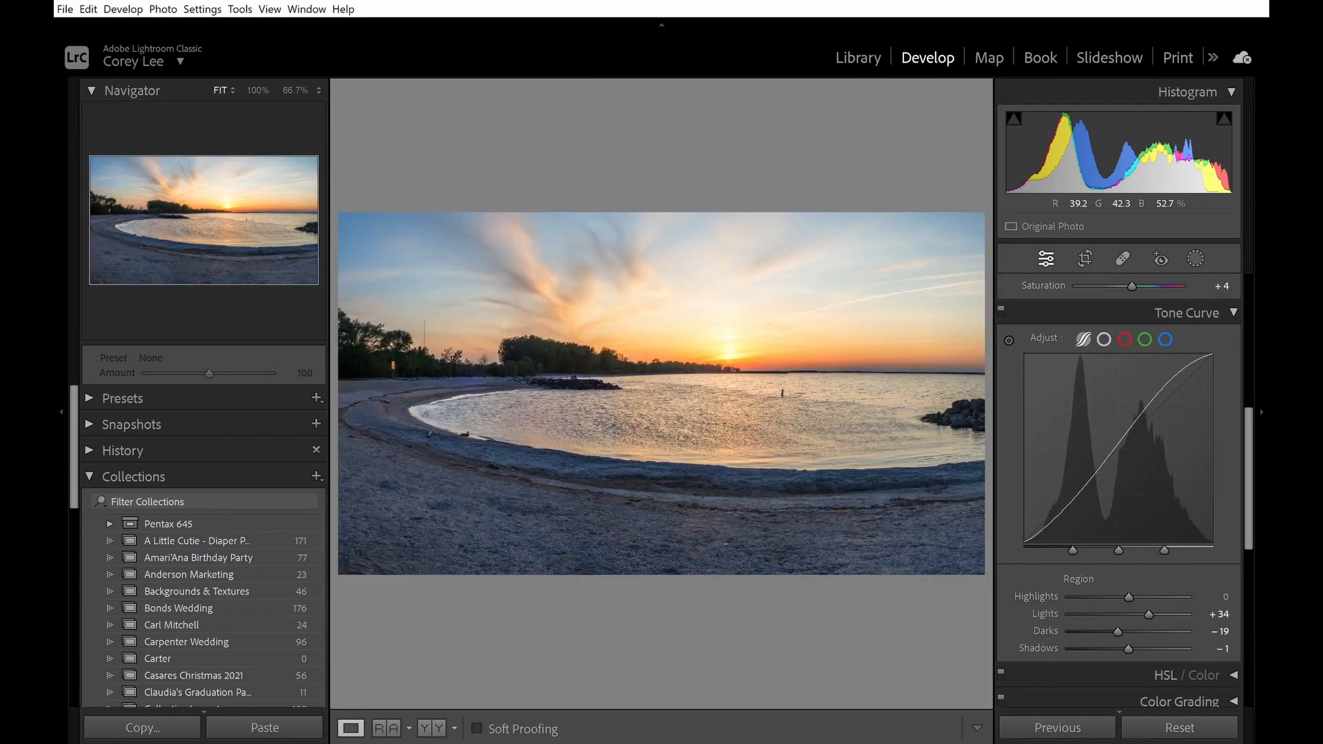
# Step: Try the extreme Clarity values of -100 and +100 on the panorama, resetting the slider after each trial
pyautogui.moveTo(1249, 423); pyautogui.dragTo(1268, 346)
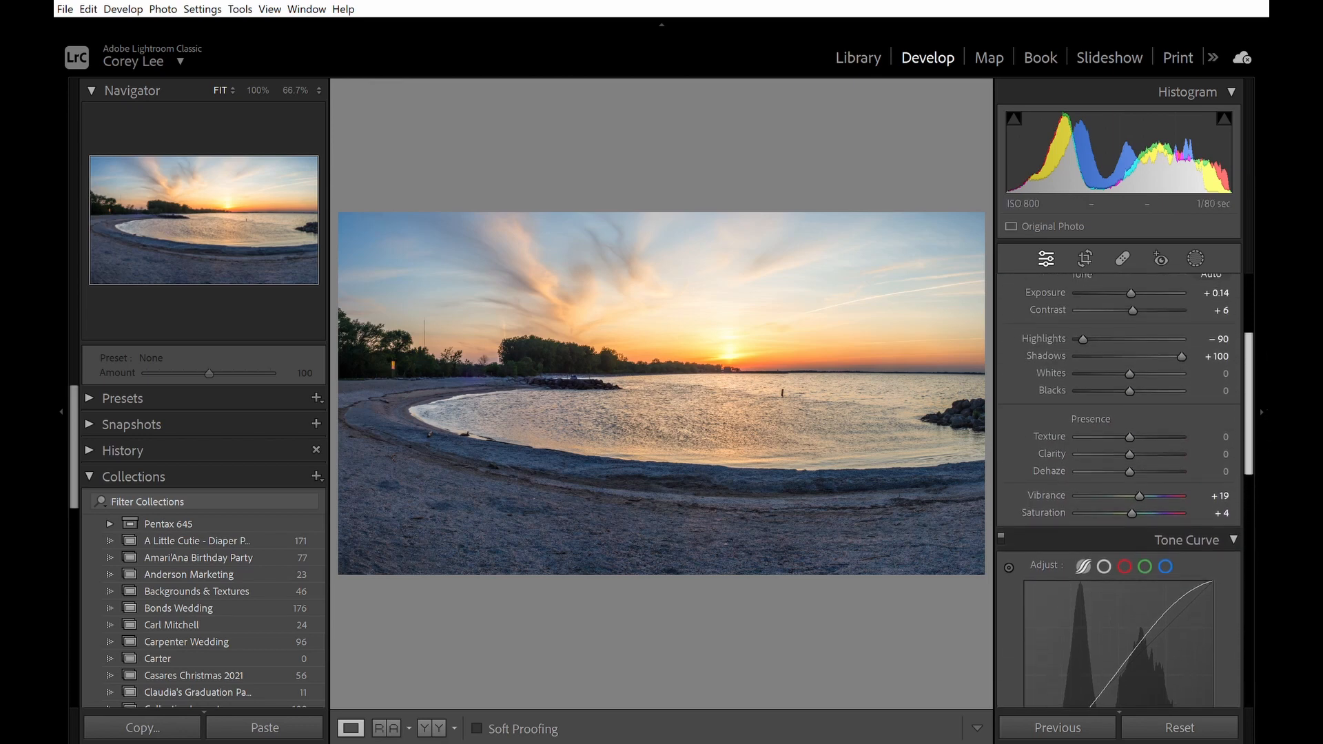
pyautogui.moveTo(1147, 453)
pyautogui.mouseDown()
pyautogui.moveTo(1169, 454)
pyautogui.moveTo(1157, 455)
pyautogui.mouseUp()
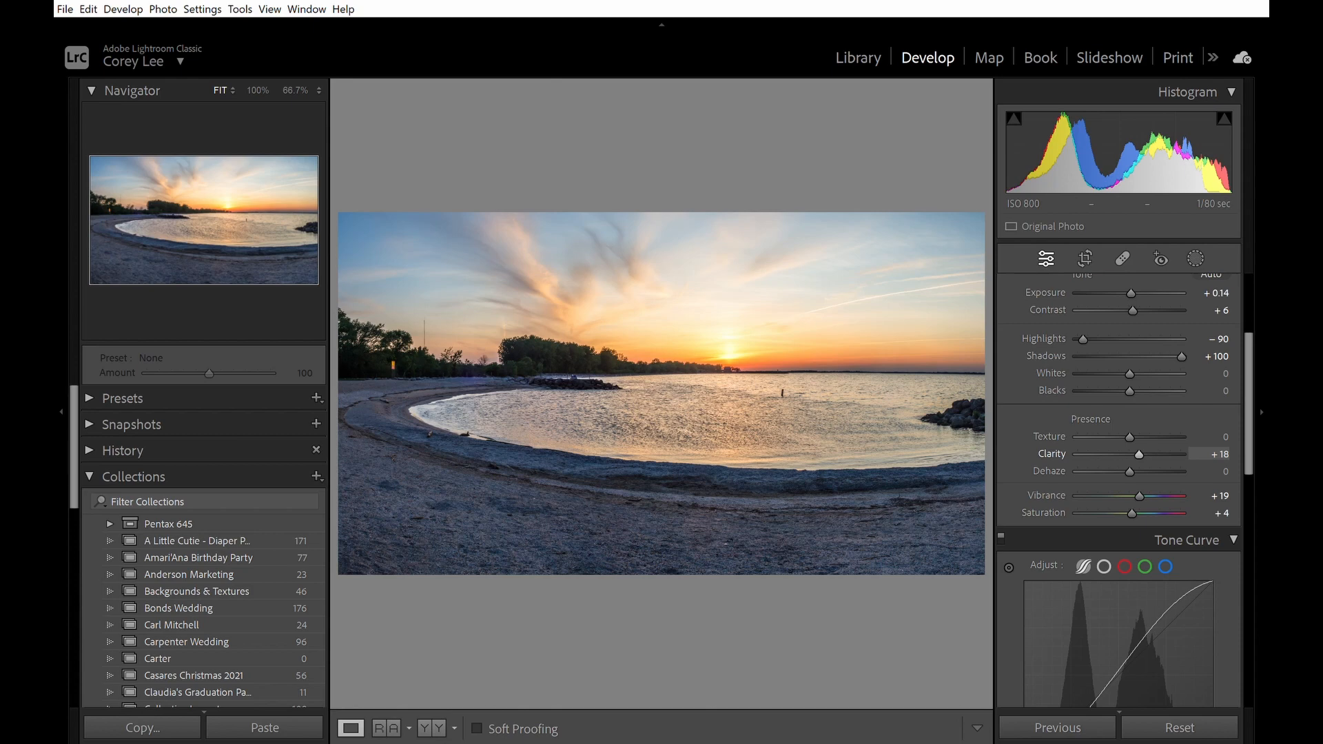
pyautogui.doubleClick(1144, 456)
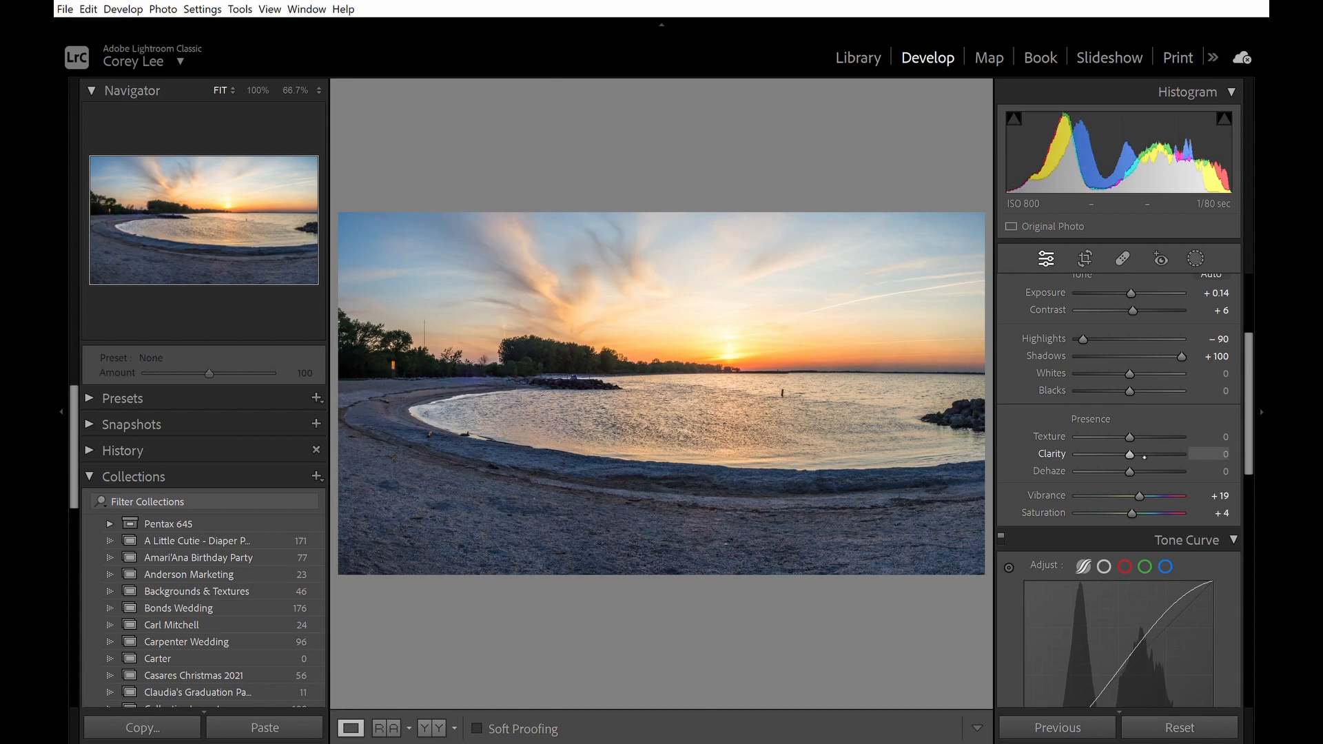
pyautogui.moveTo(1129, 455); pyautogui.dragTo(1077, 455)
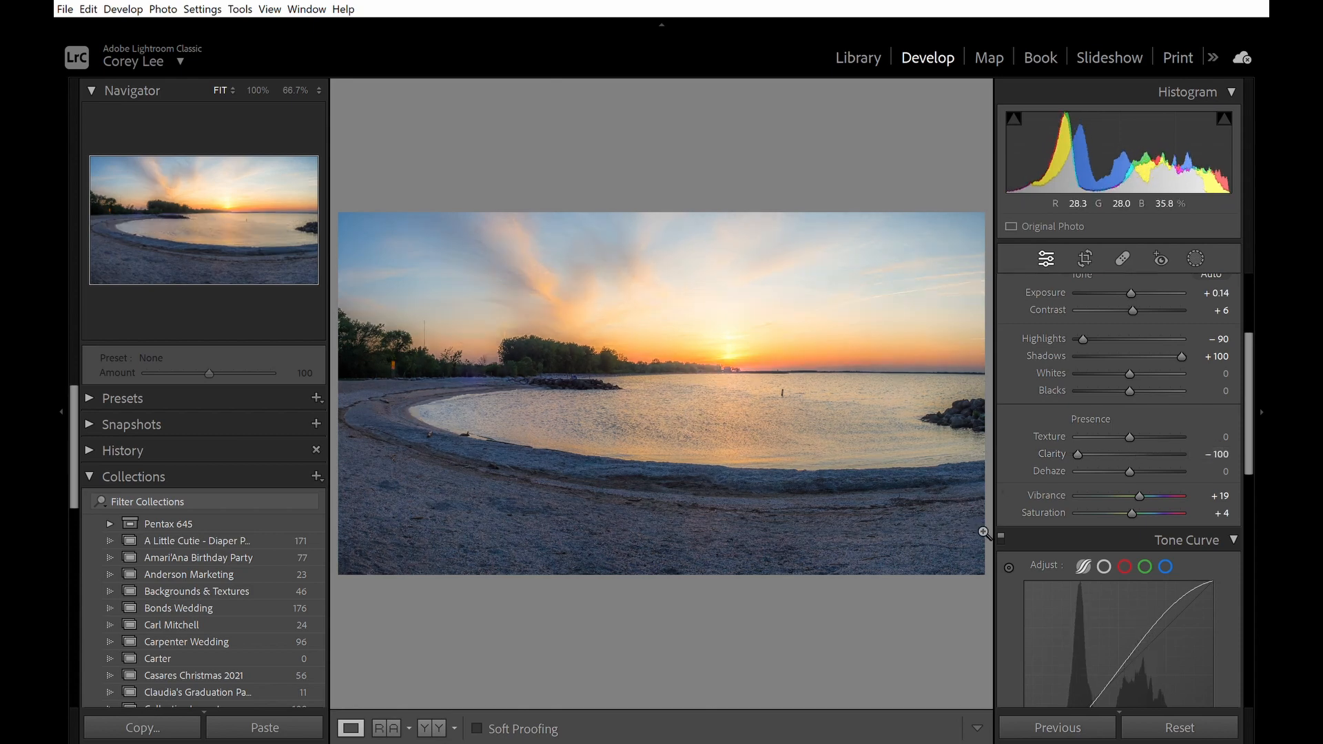
pyautogui.moveTo(1077, 456); pyautogui.dragTo(1182, 456)
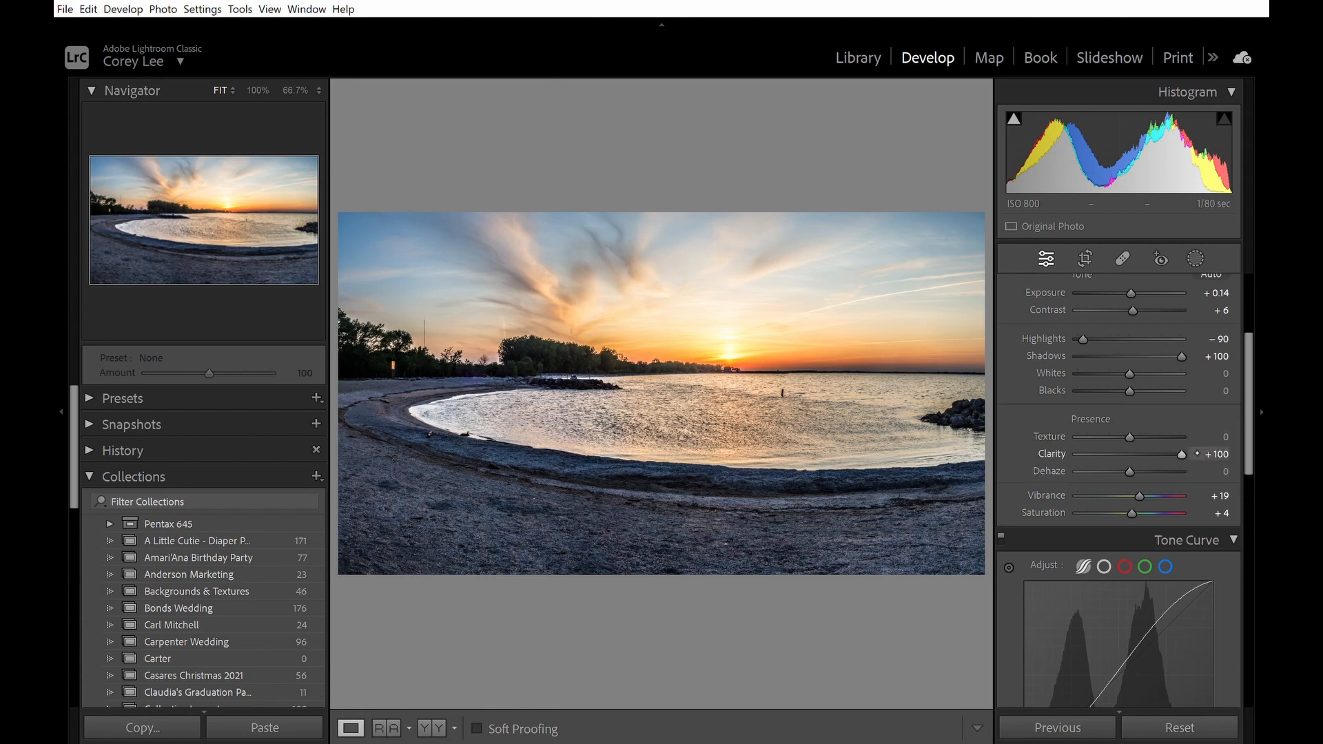
pyautogui.doubleClick(1189, 454)
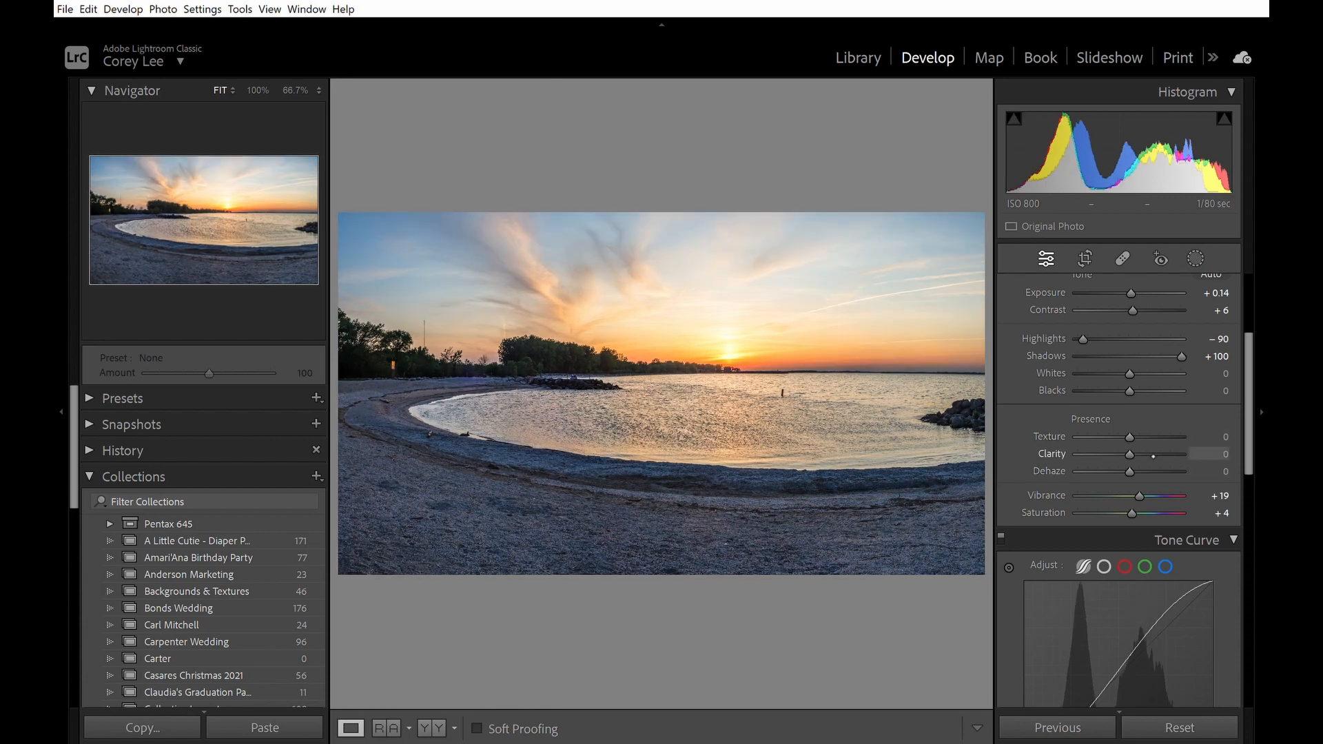
pyautogui.moveTo(1129, 454); pyautogui.dragTo(1213, 458)
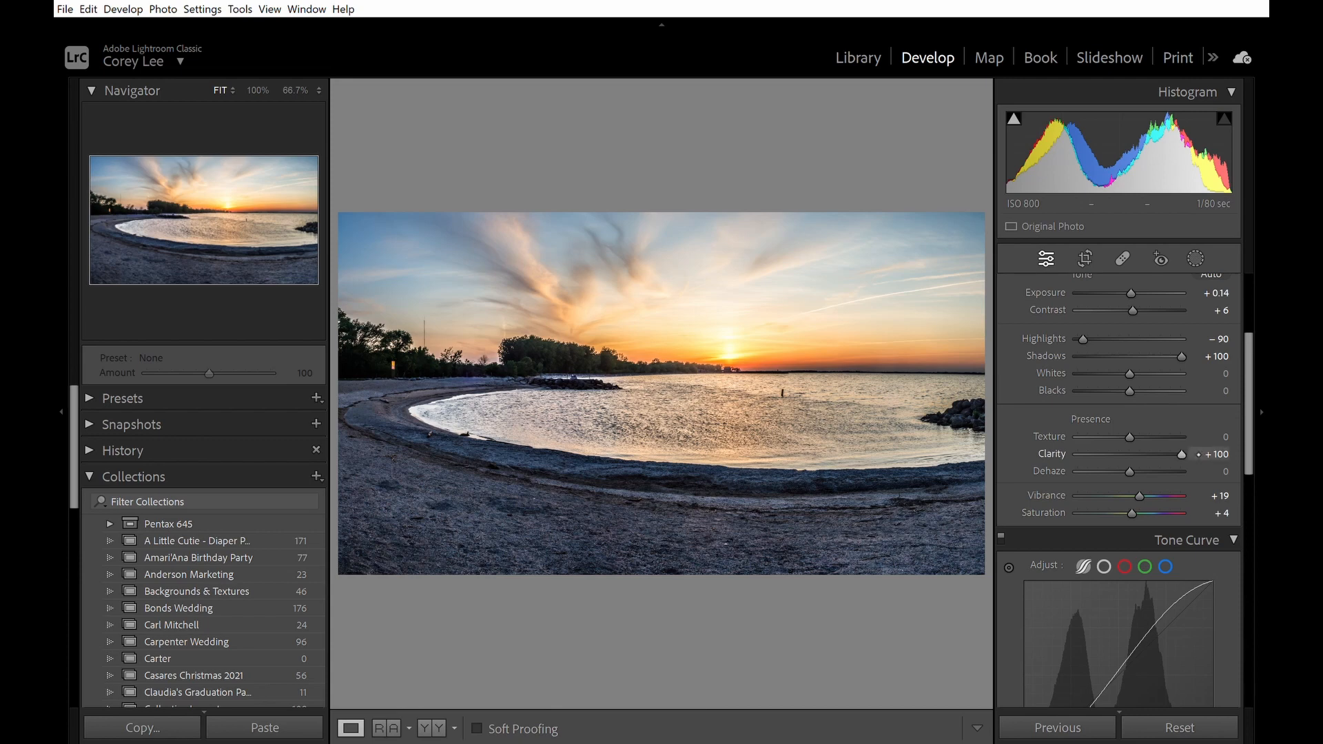
pyautogui.doubleClick(1182, 454)
# Step: Set the panorama's Clarity to +15 and Blacks to +32, and check the distant treeline at 100%
pyautogui.moveTo(1129, 454); pyautogui.dragTo(1151, 454)
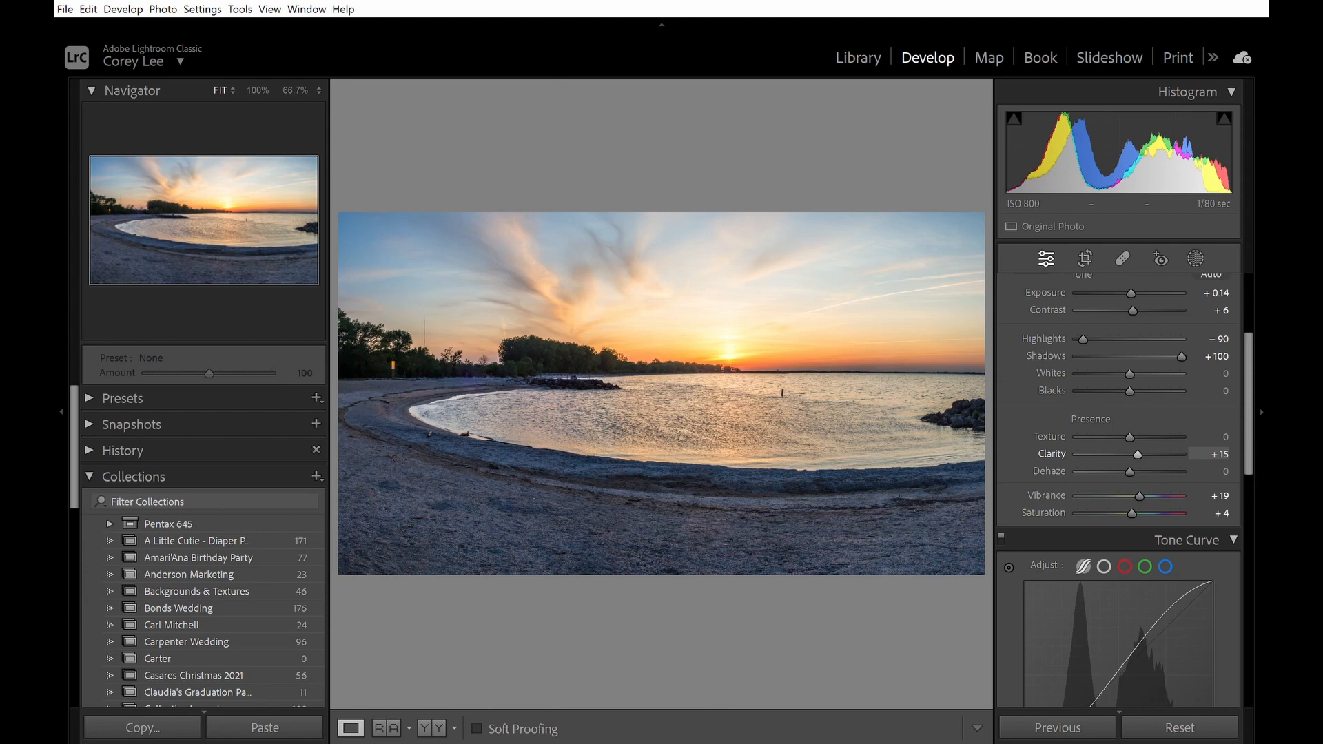
pyautogui.moveTo(1141, 391); pyautogui.dragTo(1165, 392)
pyautogui.click(717, 369)
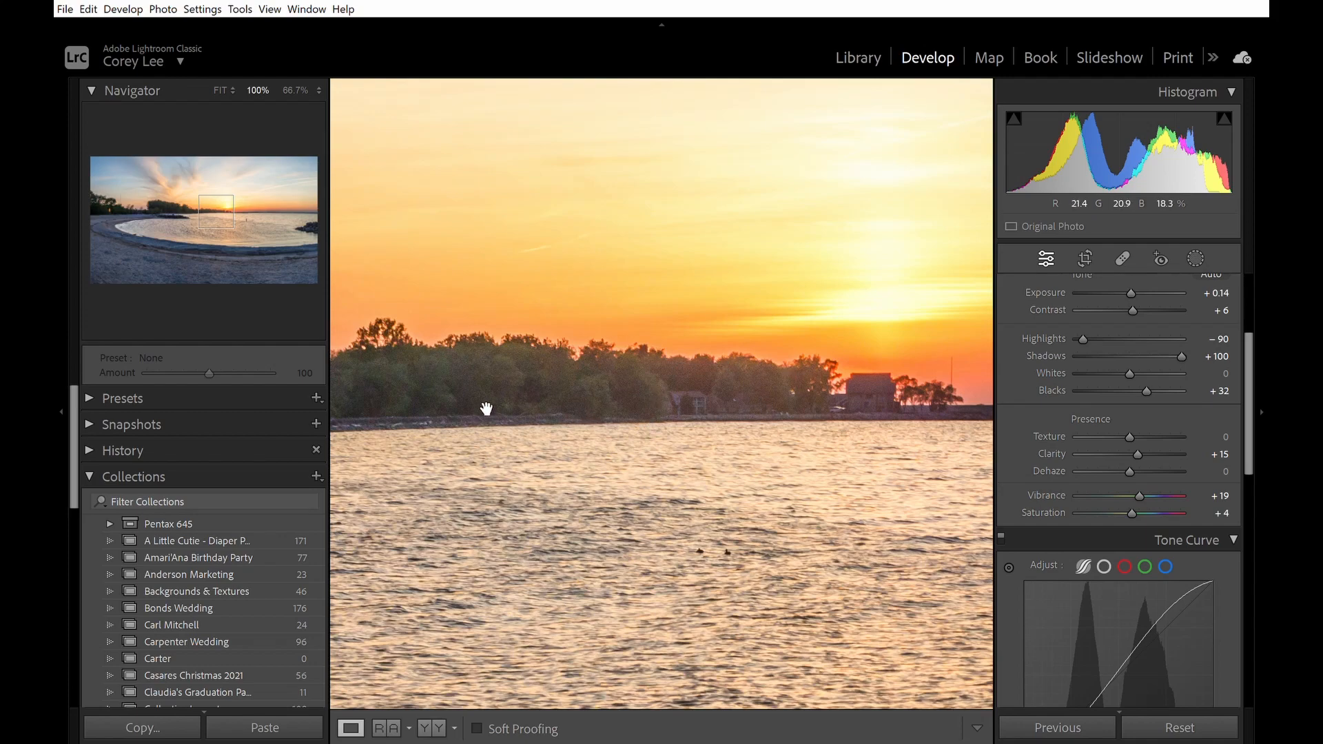
pyautogui.click(780, 441)
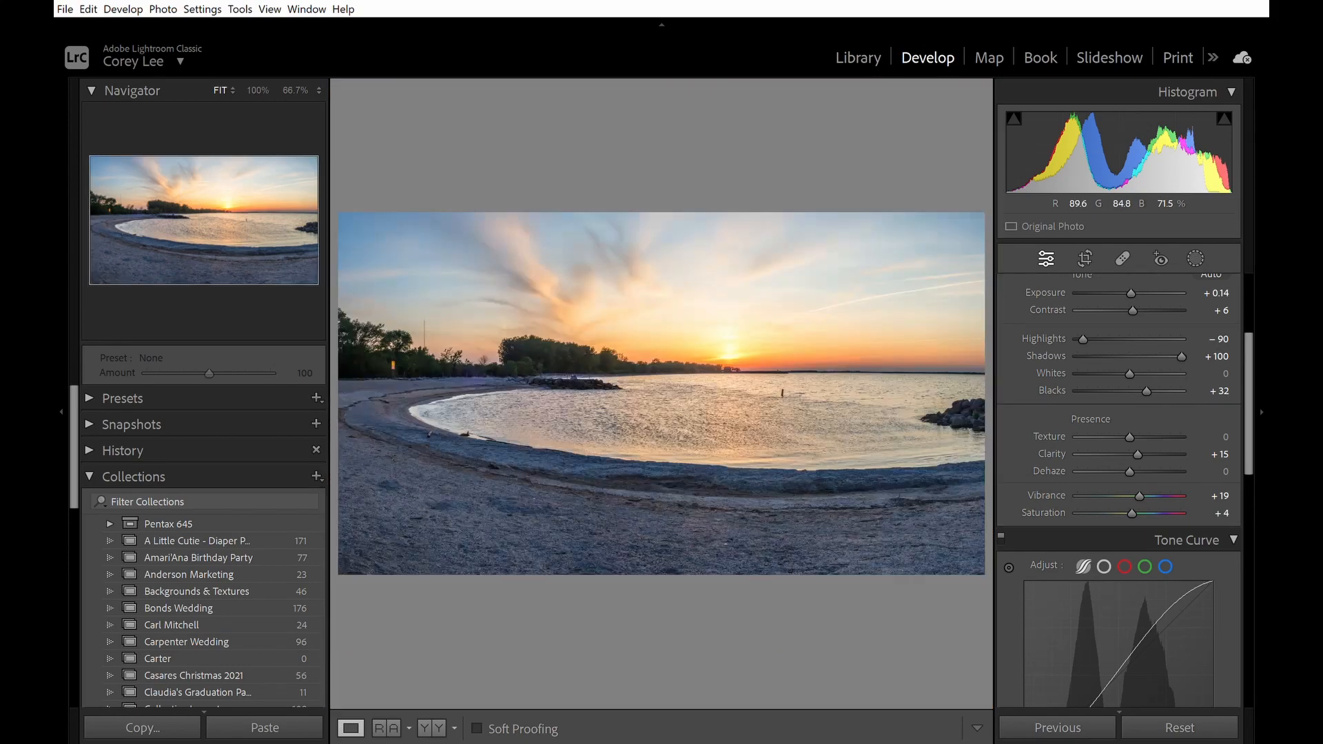
# Step: Set the panorama's Contrast to +25 and Highlights to -100
pyautogui.doubleClick(1160, 308)
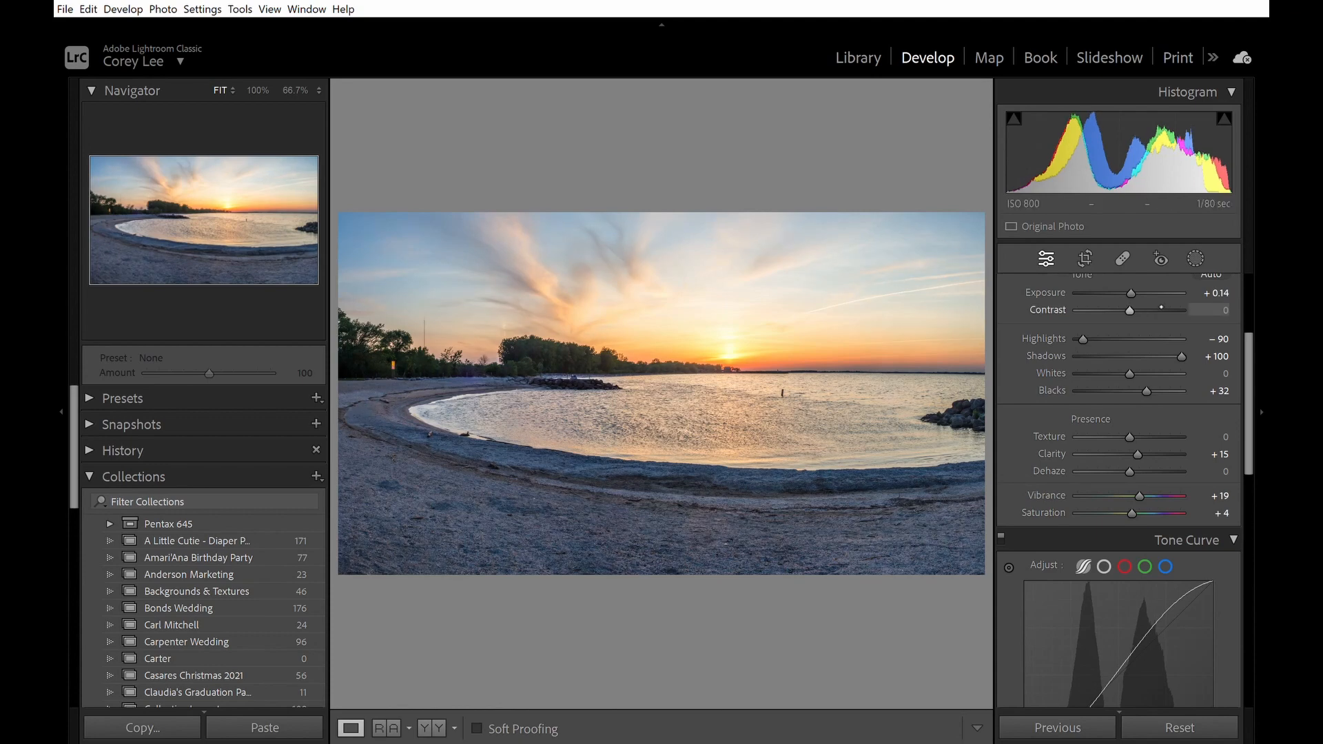
pyautogui.moveTo(1156, 308); pyautogui.dragTo(1158, 309)
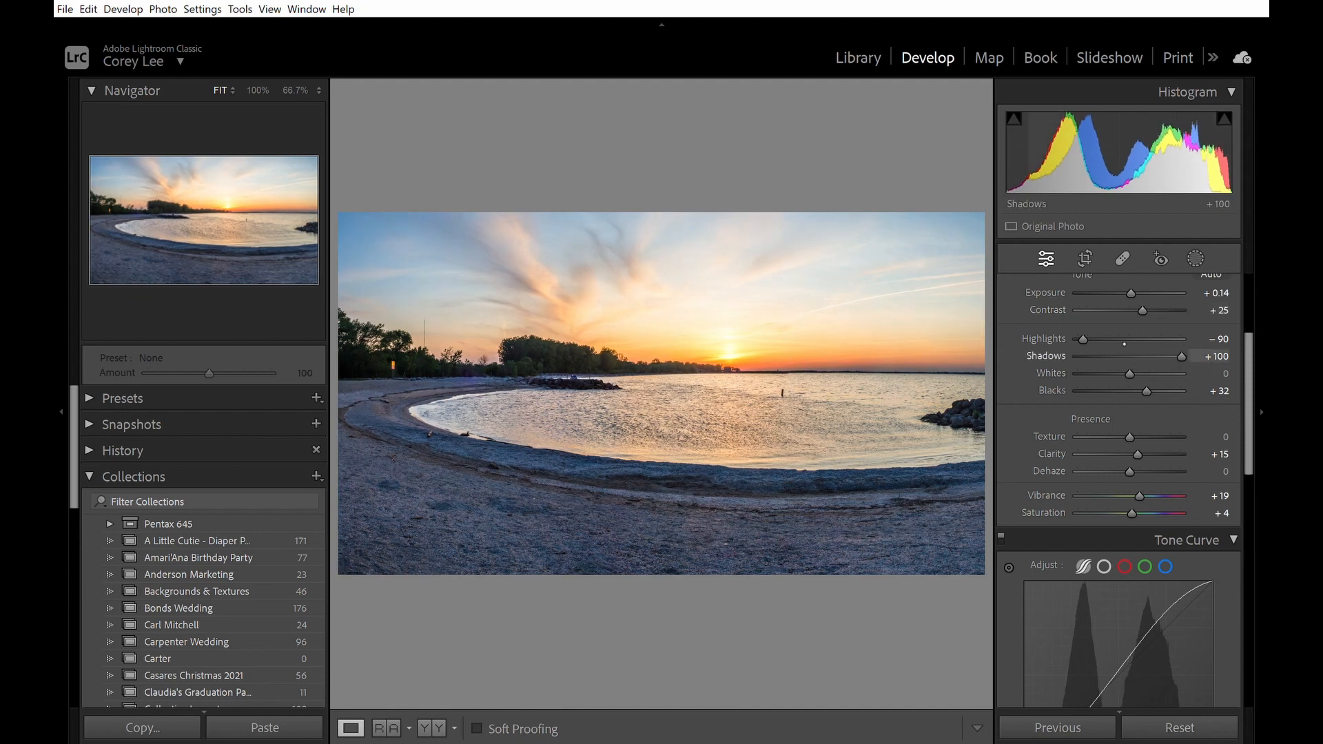
pyautogui.moveTo(1083, 338); pyautogui.dragTo(1078, 338)
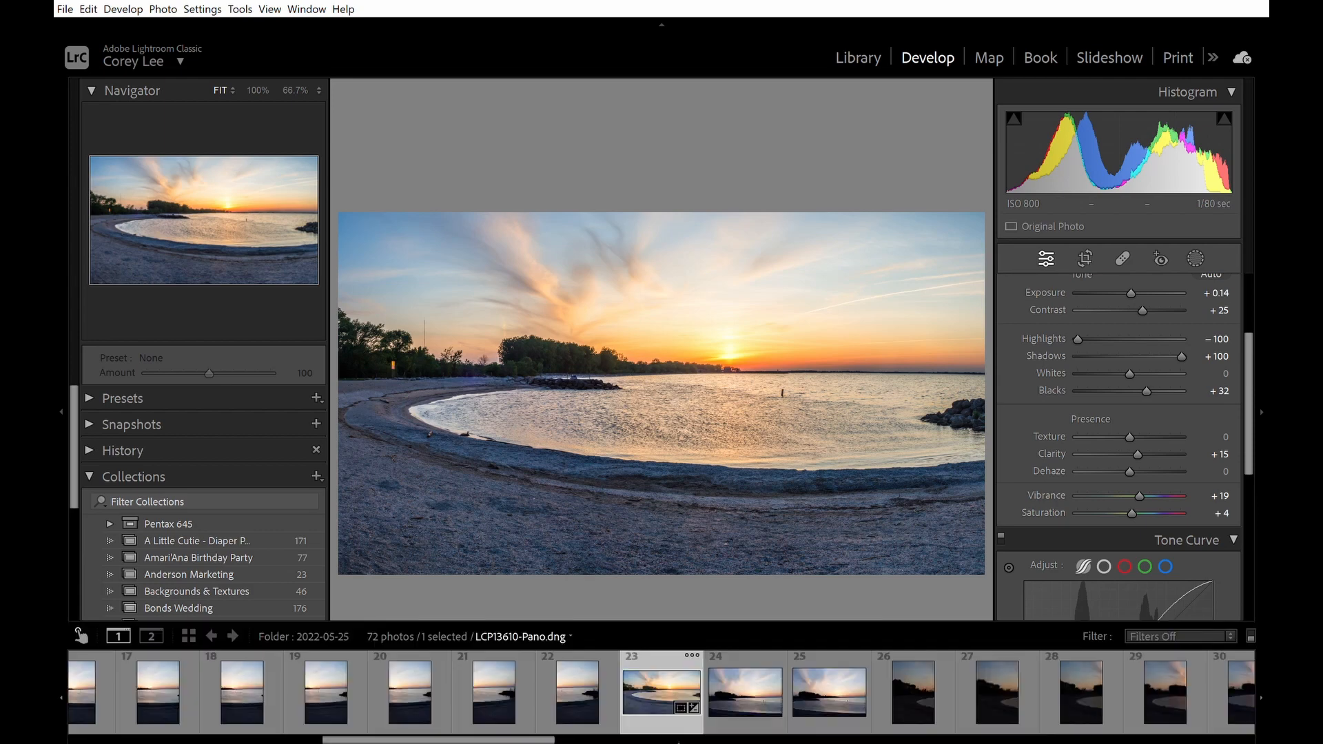
# Step: Show the filmstrip and compare the panorama with the two single horizontal frames after it, examining the first frame's treeline at 100%
pyautogui.click(679, 743)
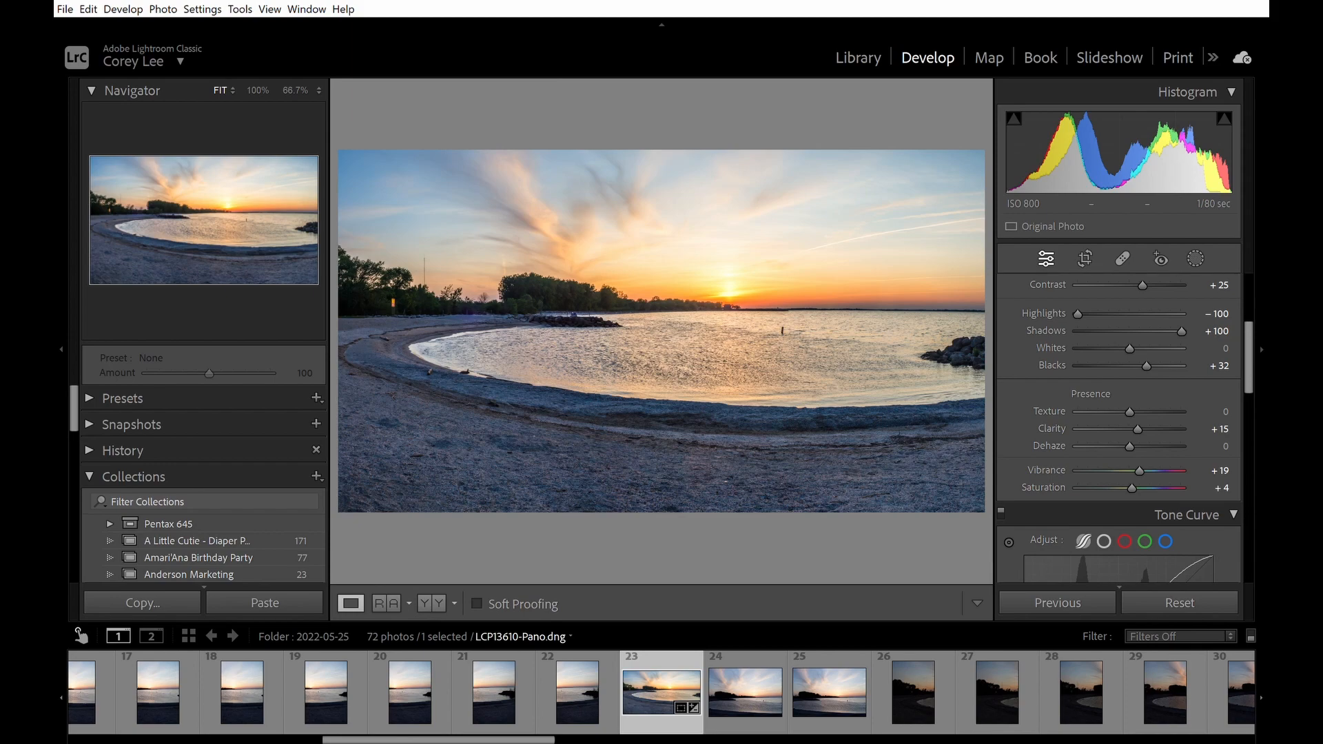
pyautogui.click(759, 698)
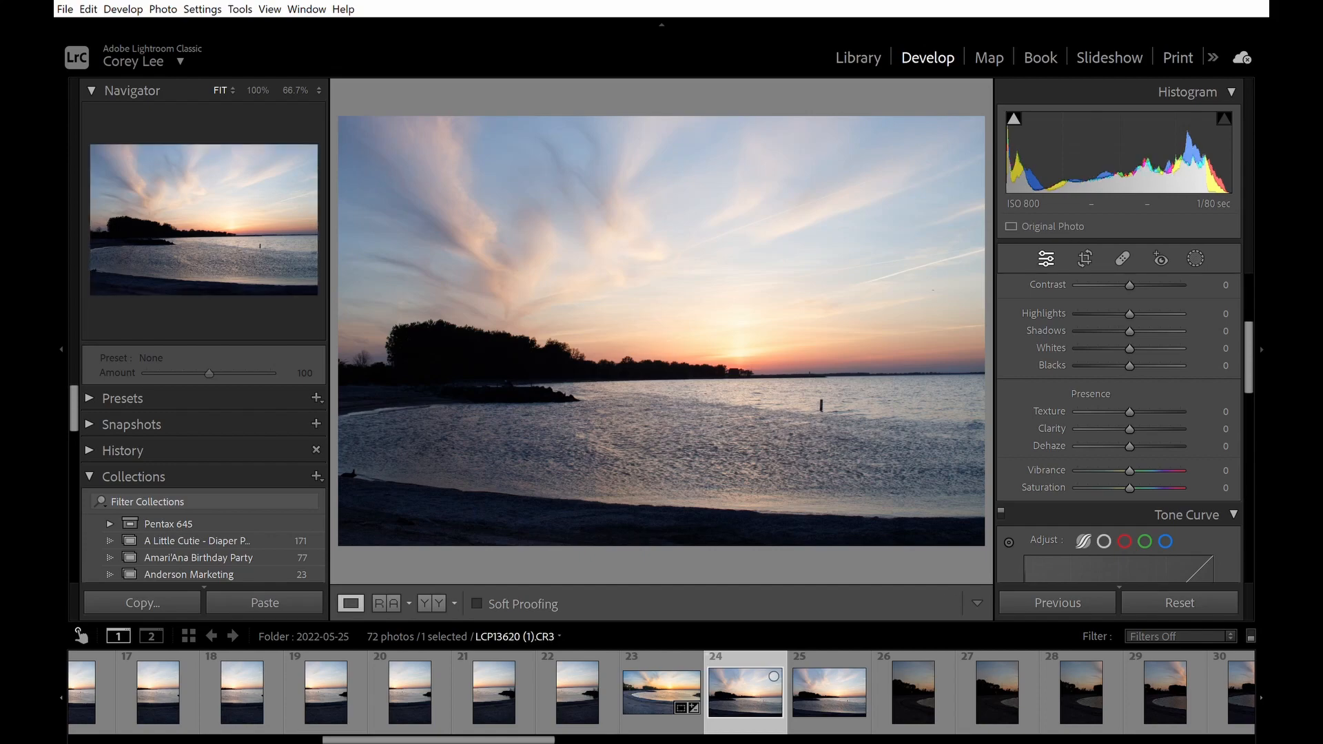
pyautogui.click(724, 367)
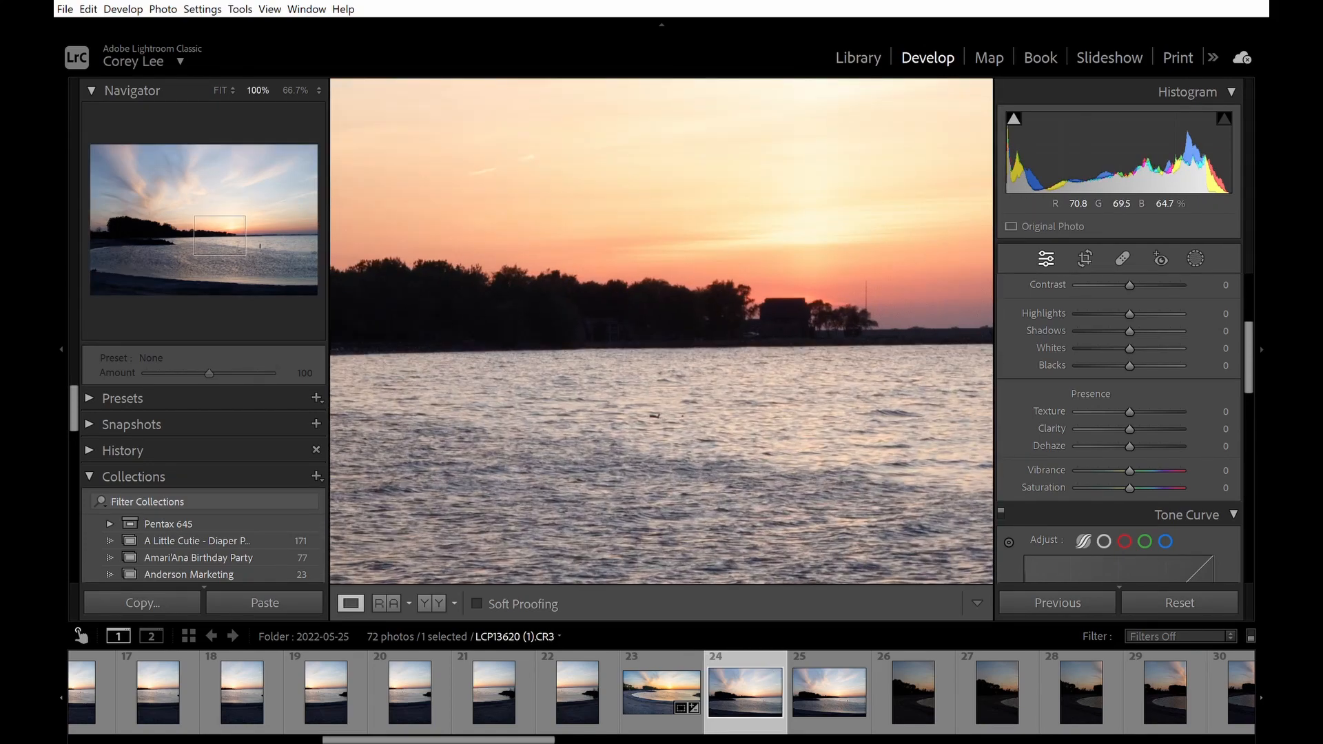
pyautogui.click(777, 430)
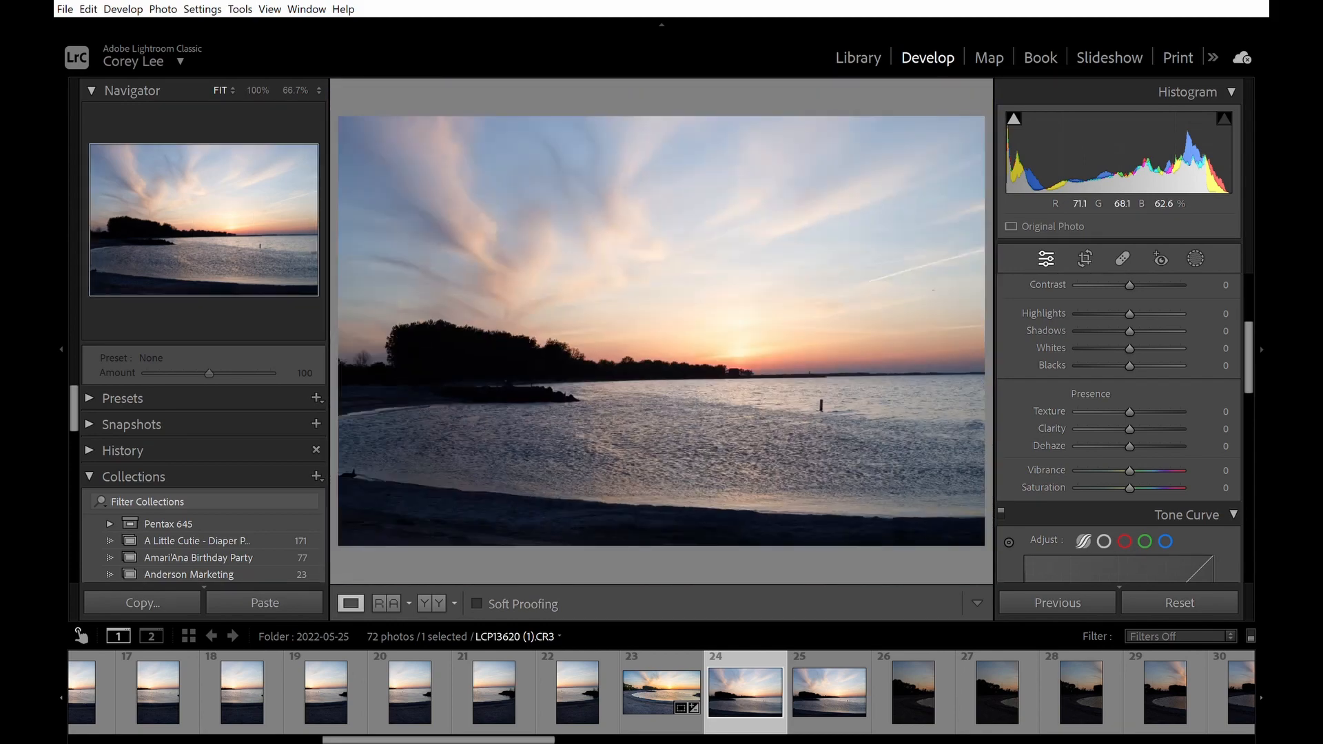
pyautogui.click(836, 697)
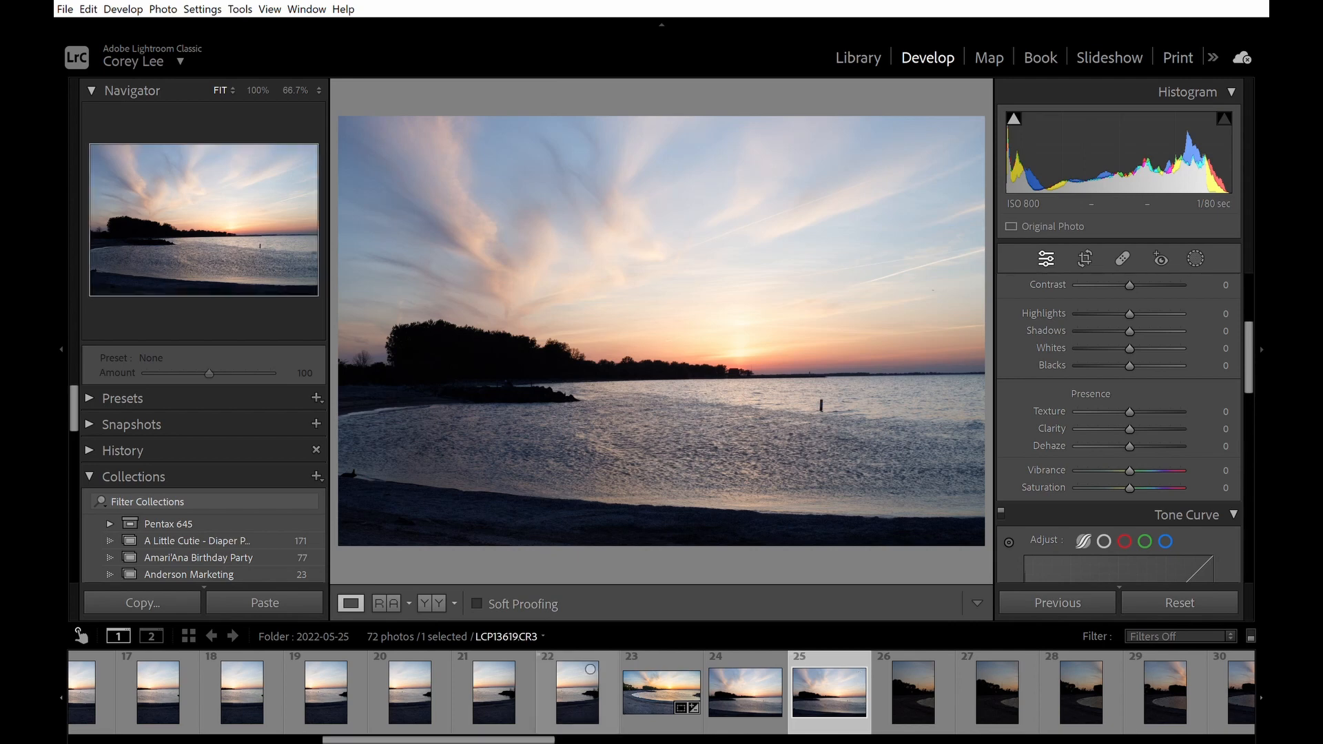
# Step: Select the vertical sunset frames 26 through 39 together in the Library grid
pyautogui.click(872, 59)
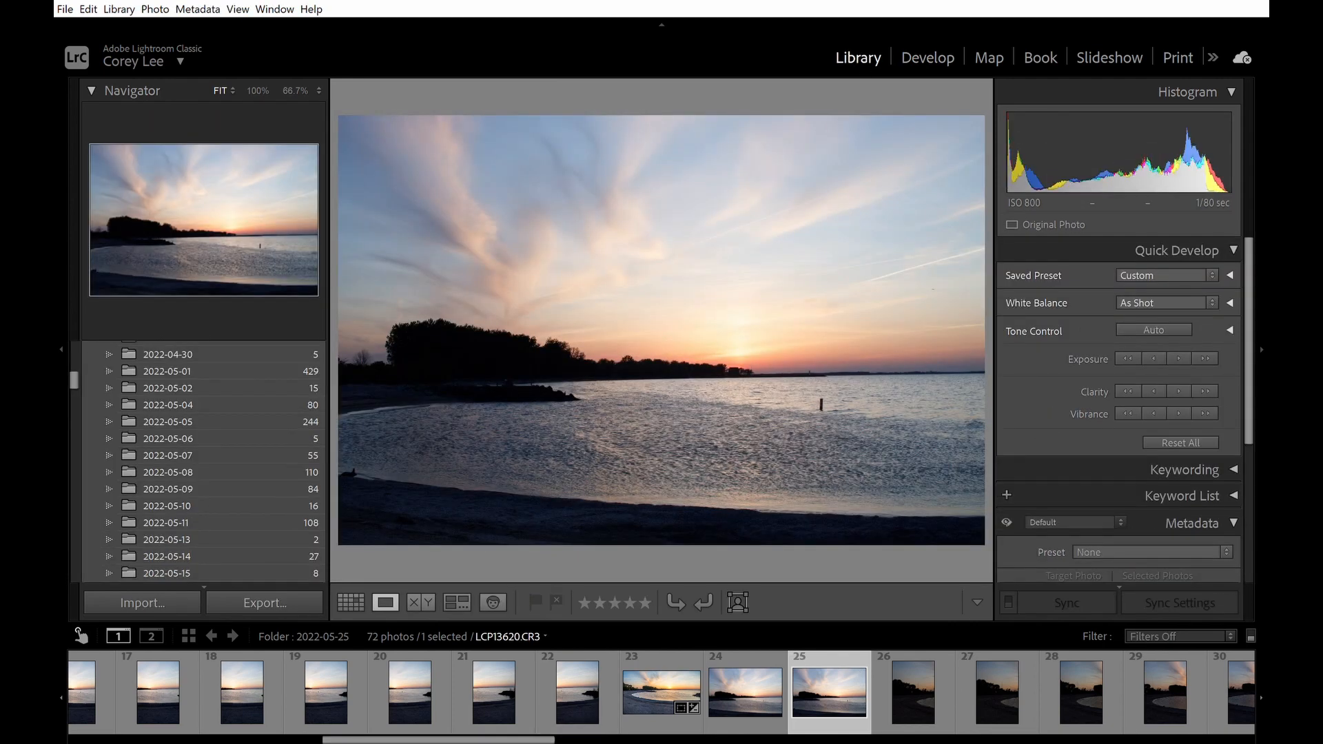
pyautogui.press('g')
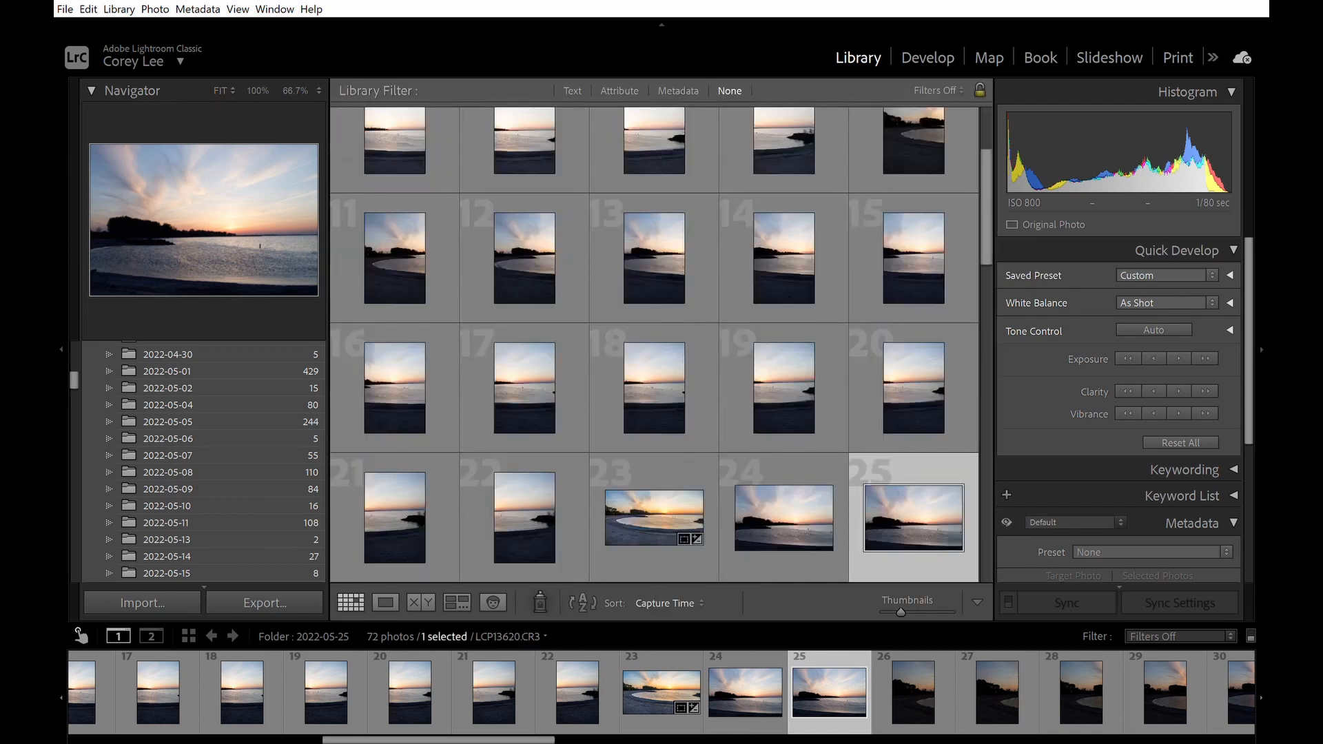
pyautogui.moveTo(989, 221); pyautogui.dragTo(1006, 313)
pyautogui.click(395, 275)
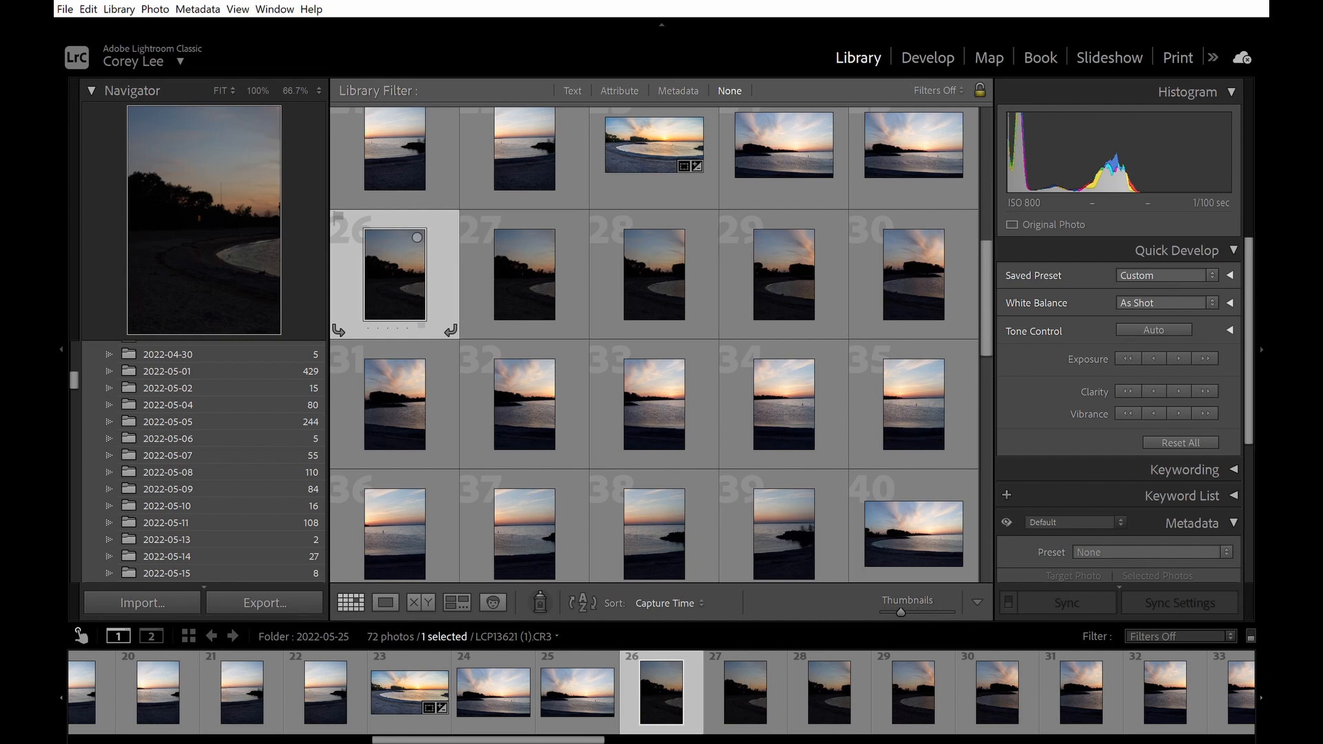
pyautogui.keyDown('ctrl'); pyautogui.click(524, 276); pyautogui.keyUp('ctrl')
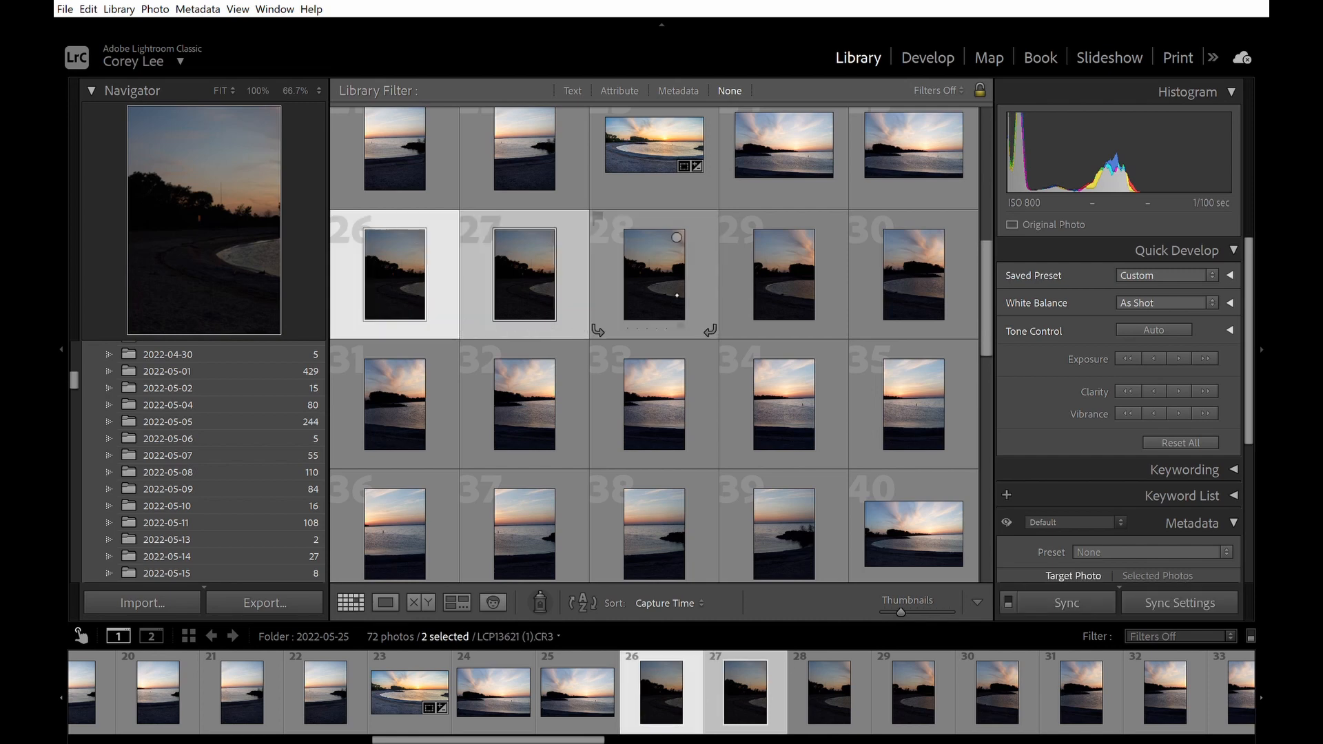
pyautogui.keyDown('ctrl'); pyautogui.click(654, 275); pyautogui.keyUp('ctrl')
pyautogui.keyDown('ctrl'); pyautogui.click(784, 276); pyautogui.keyUp('ctrl')
pyautogui.keyDown('ctrl'); pyautogui.click(913, 276); pyautogui.keyUp('ctrl')
pyautogui.keyDown('ctrl'); pyautogui.click(395, 405); pyautogui.keyUp('ctrl')
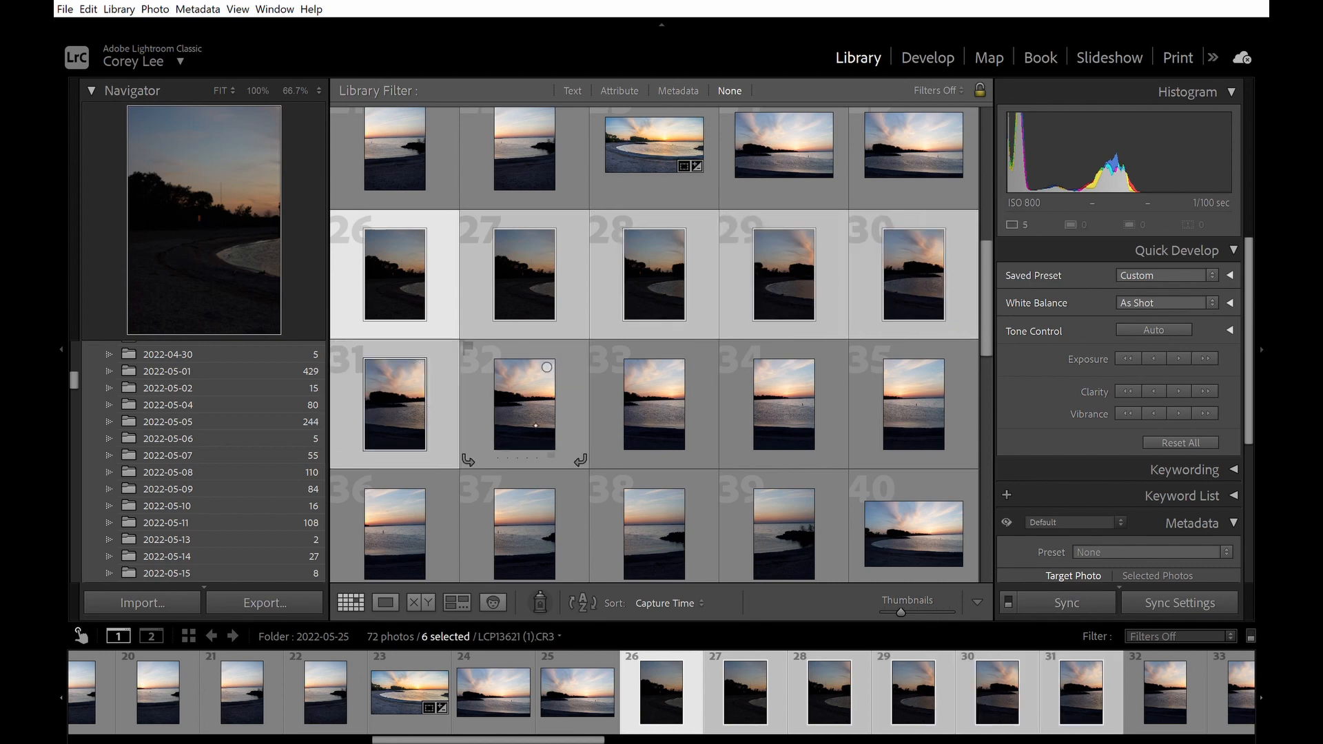
pyautogui.keyDown('ctrl'); pyautogui.click(524, 405); pyautogui.keyUp('ctrl')
pyautogui.keyDown('ctrl'); pyautogui.click(654, 405); pyautogui.keyUp('ctrl')
pyautogui.keyDown('ctrl'); pyautogui.click(784, 405); pyautogui.keyUp('ctrl')
pyautogui.keyDown('ctrl'); pyautogui.click(914, 405); pyautogui.keyUp('ctrl')
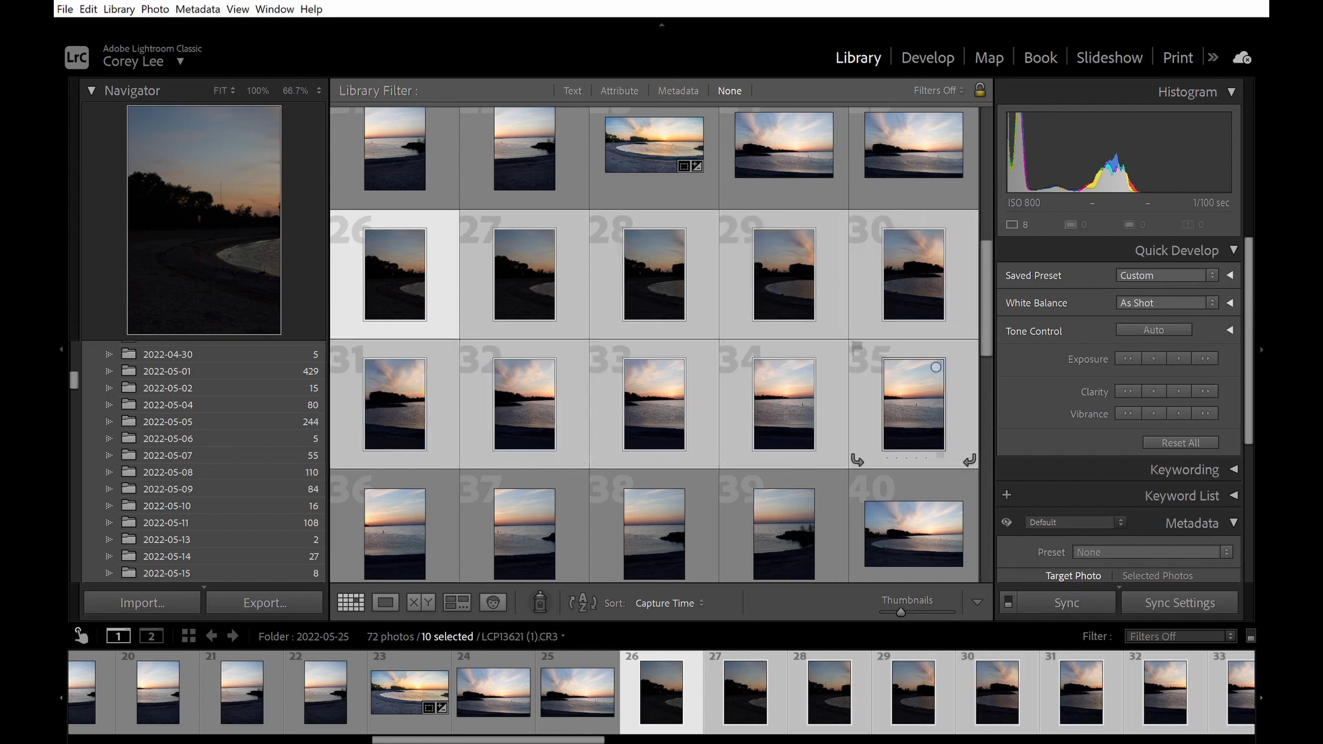
pyautogui.keyDown('ctrl'); pyautogui.click(395, 534); pyautogui.keyUp('ctrl')
pyautogui.keyDown('ctrl'); pyautogui.click(524, 534); pyautogui.keyUp('ctrl')
pyautogui.keyDown('ctrl'); pyautogui.click(654, 534); pyautogui.keyUp('ctrl')
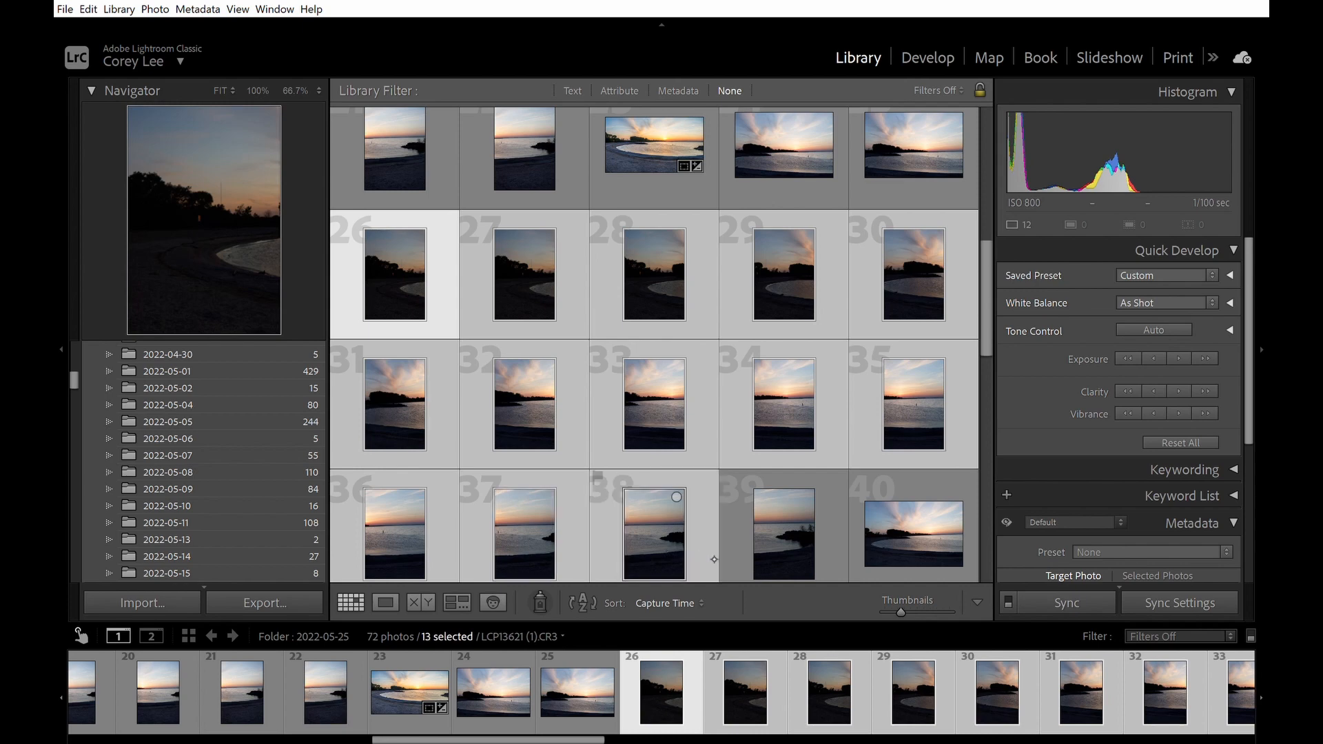
pyautogui.keyDown('ctrl'); pyautogui.click(796, 547); pyautogui.keyUp('ctrl')
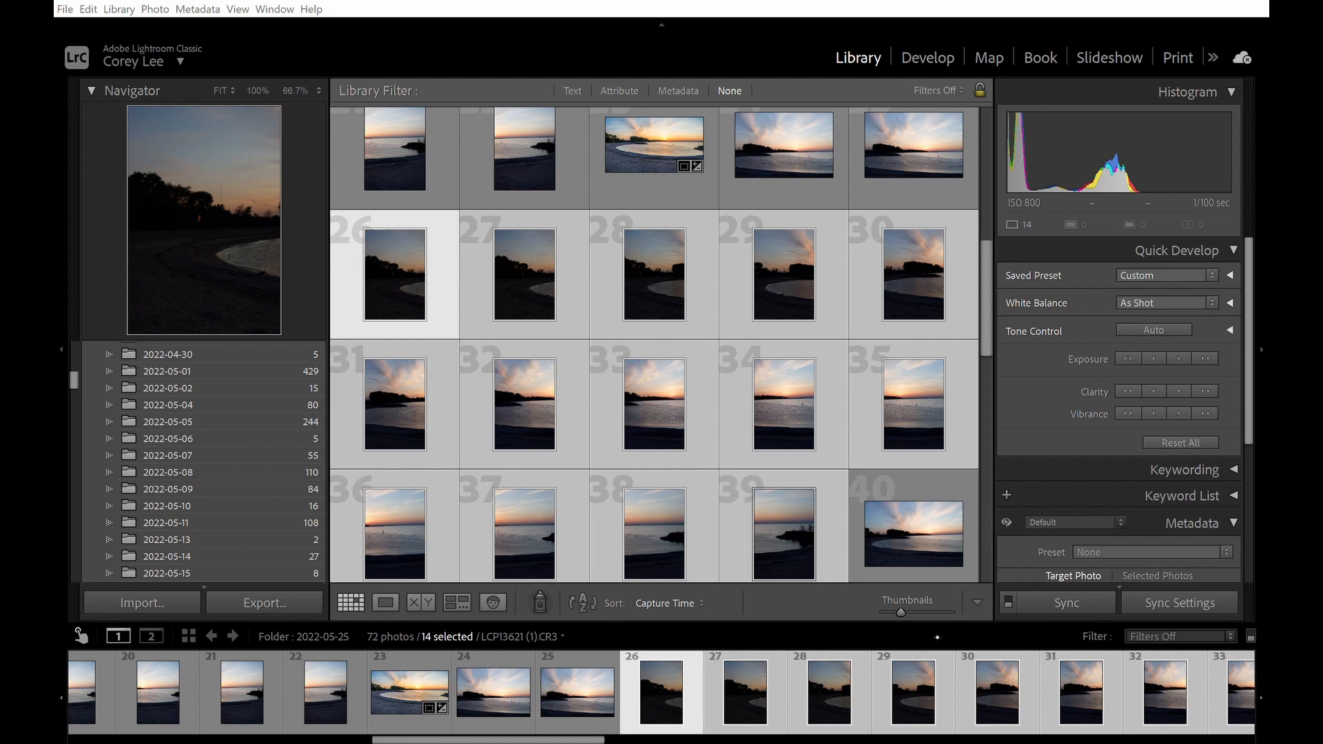
# Step: Merge the selected frames into a panorama with the last-used settings and open the merged DNG in Develop
pyautogui.hotkey('ctrl', 'shift', 'm')
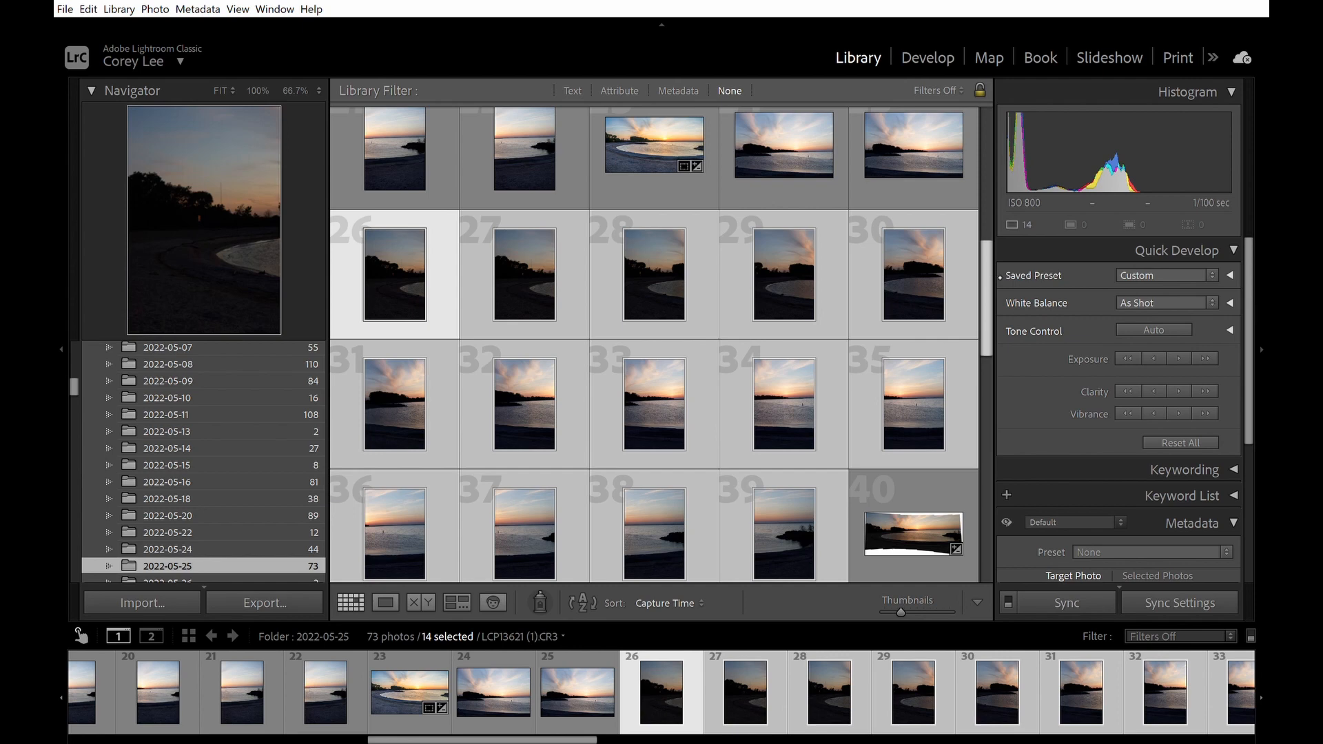
pyautogui.scroll(-2, 921, 438)
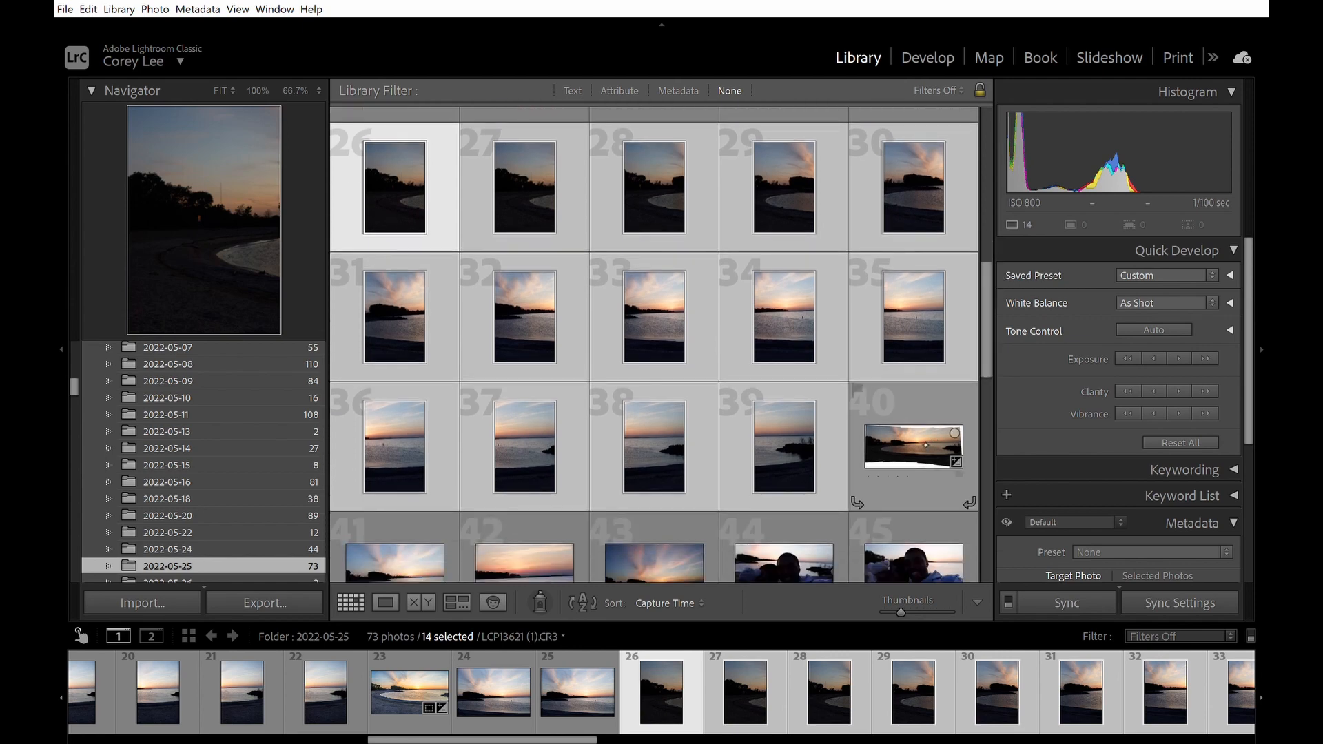
pyautogui.doubleClick(920, 439)
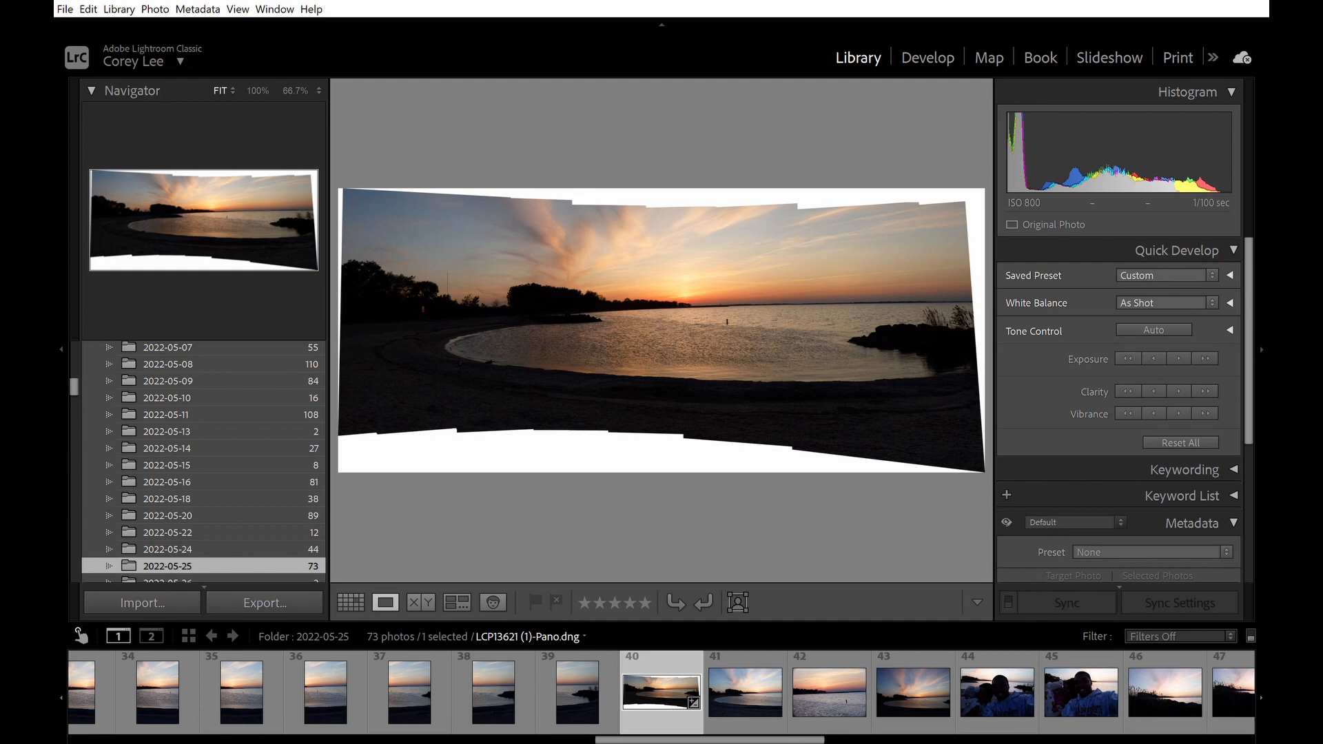
pyautogui.press('d')
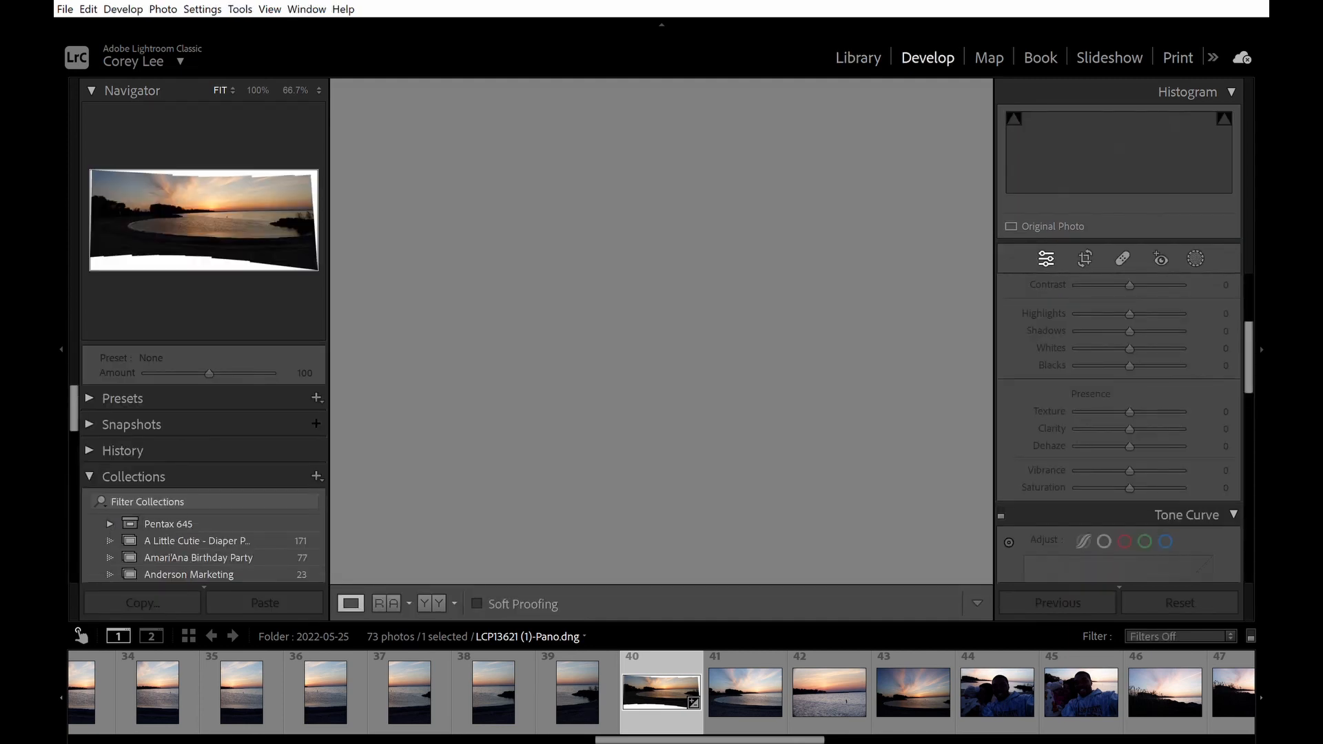
# Step: Try a 16 x 9 crop on the new panorama, switch to Original and shrink the frame inside the white stitching borders
pyautogui.press('r')
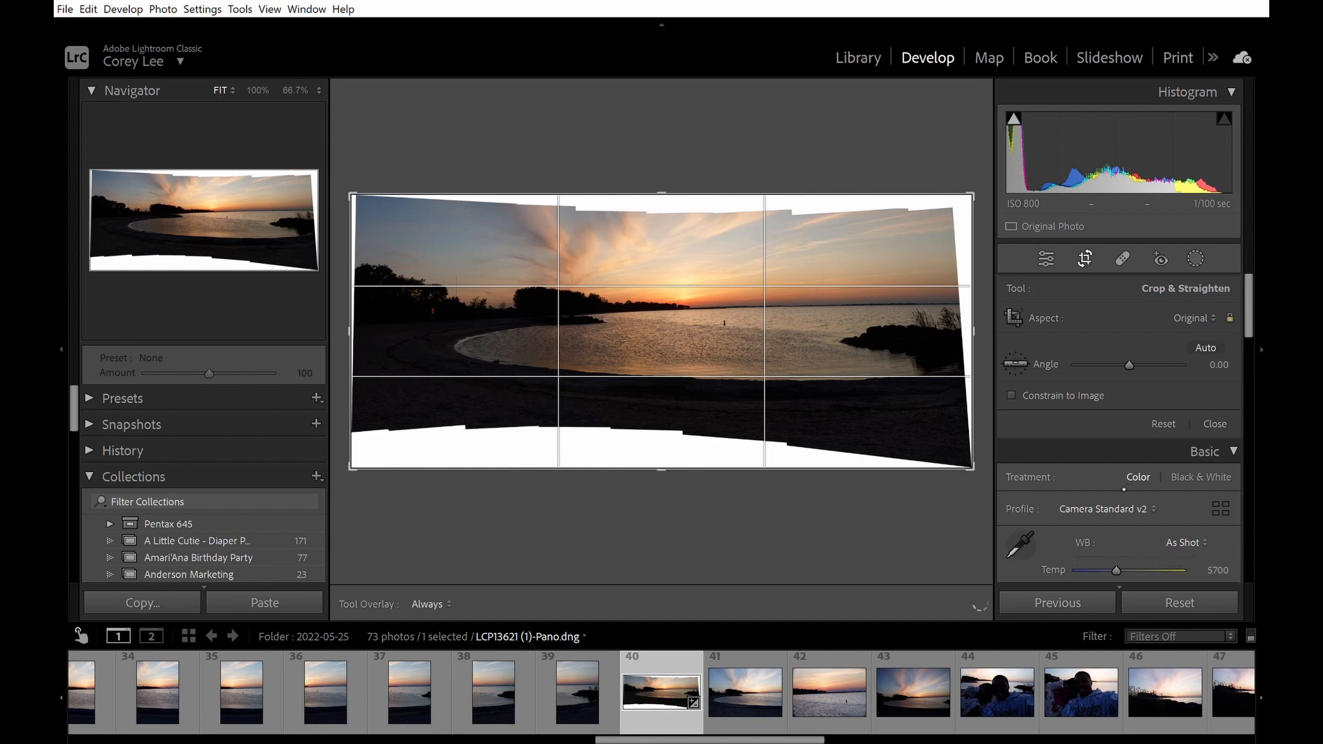
pyautogui.click(1122, 492)
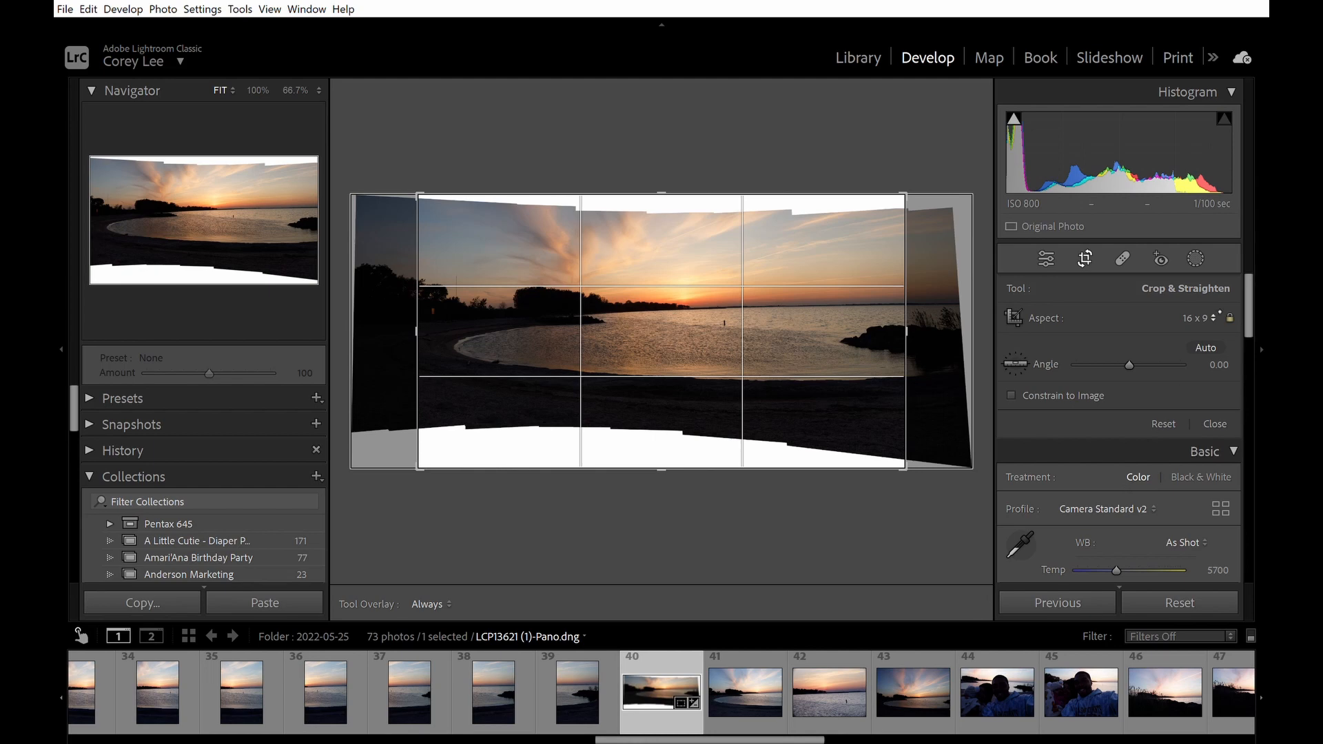
pyautogui.click(1122, 360)
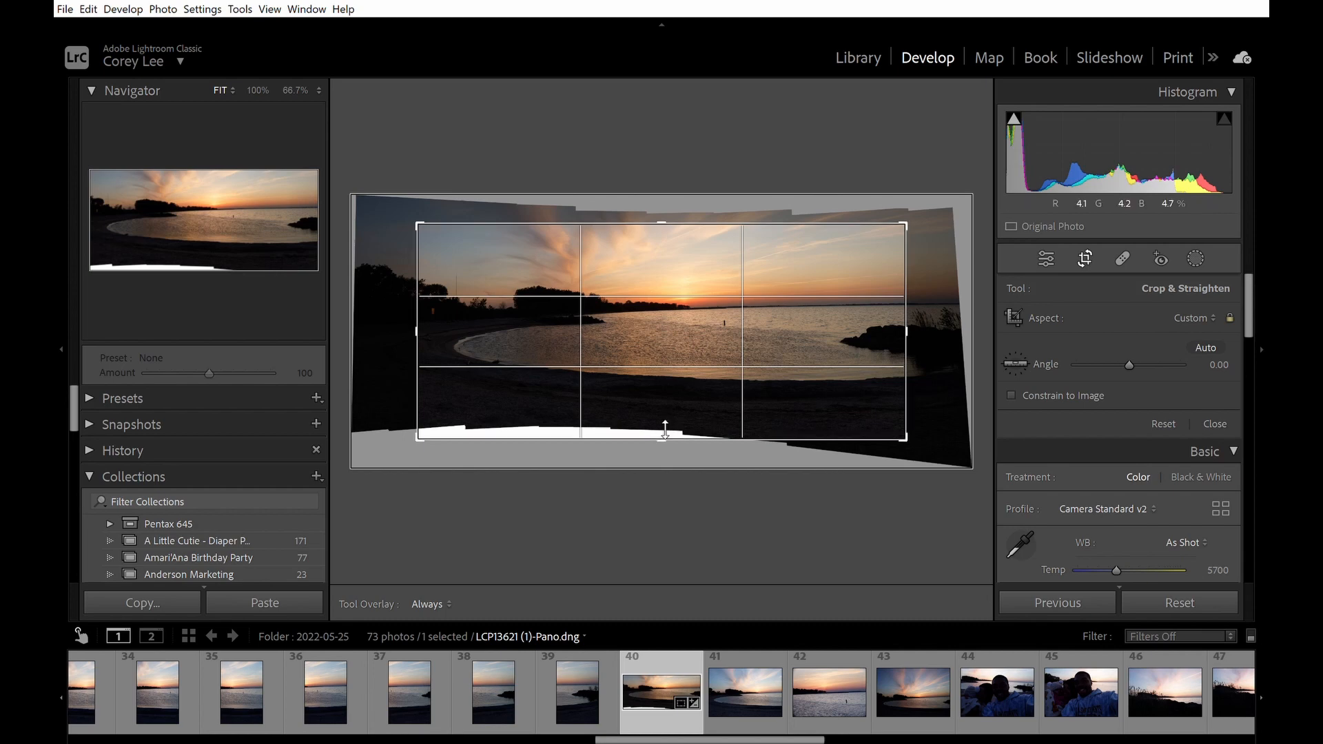
pyautogui.moveTo(664, 430); pyautogui.dragTo(664, 420)
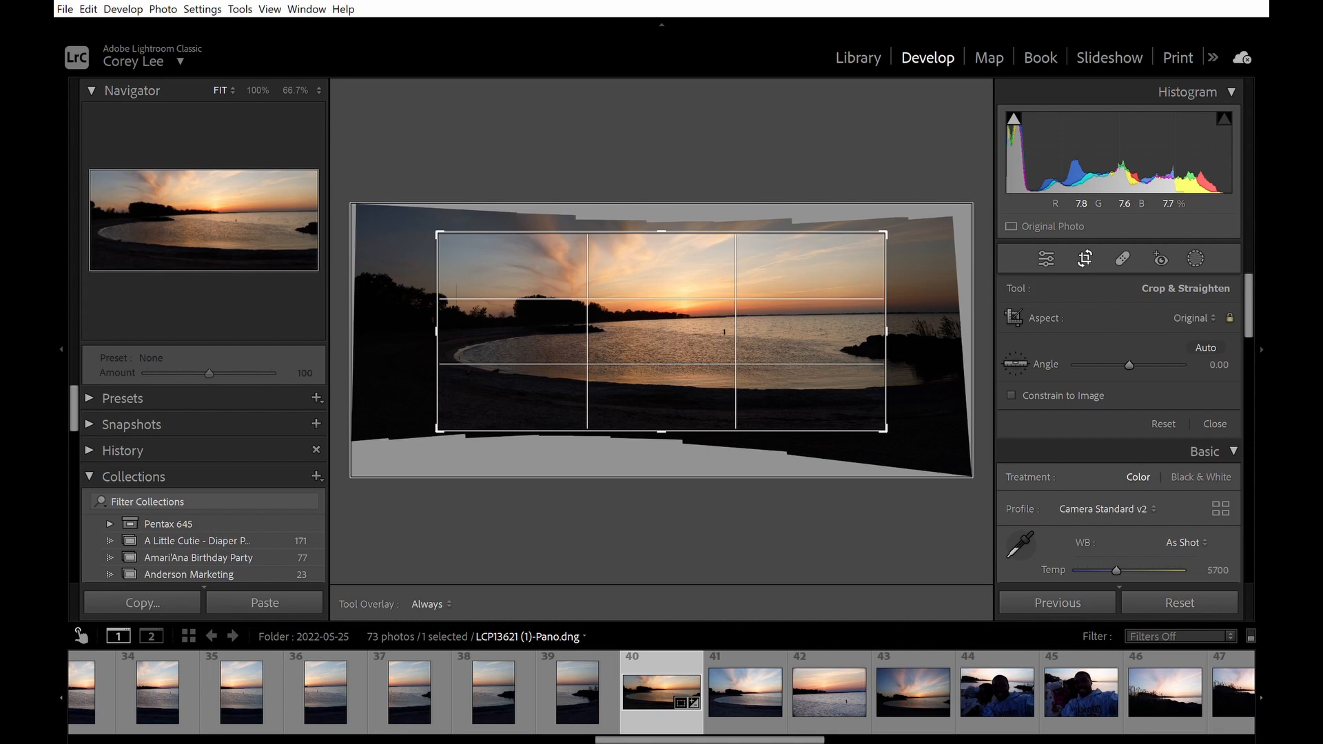
# Step: Set the crop aspect to Custom and widen the frame toward the rocks with its proportions locked
pyautogui.click(1108, 363)
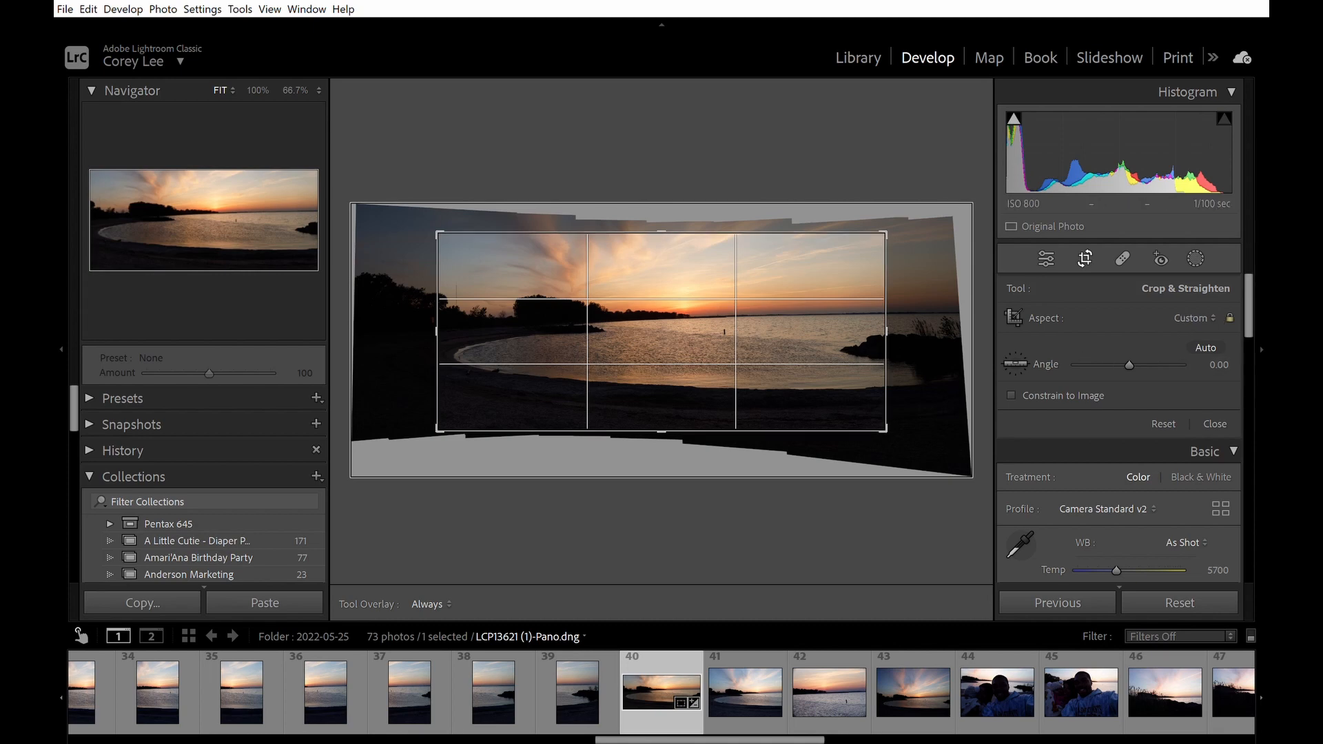
pyautogui.moveTo(894, 315); pyautogui.dragTo(915, 320)
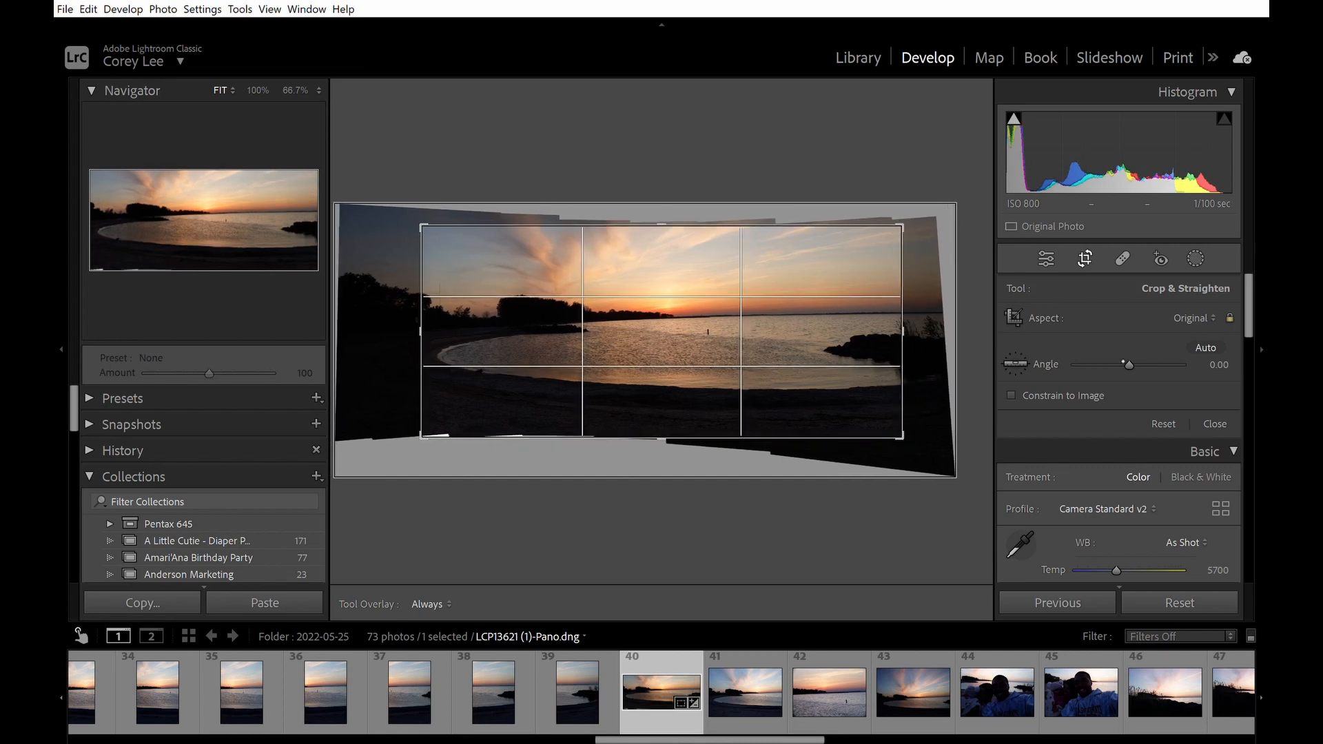
pyautogui.moveTo(917, 320); pyautogui.dragTo(932, 321)
pyautogui.hotkey('ctrl', 'z')
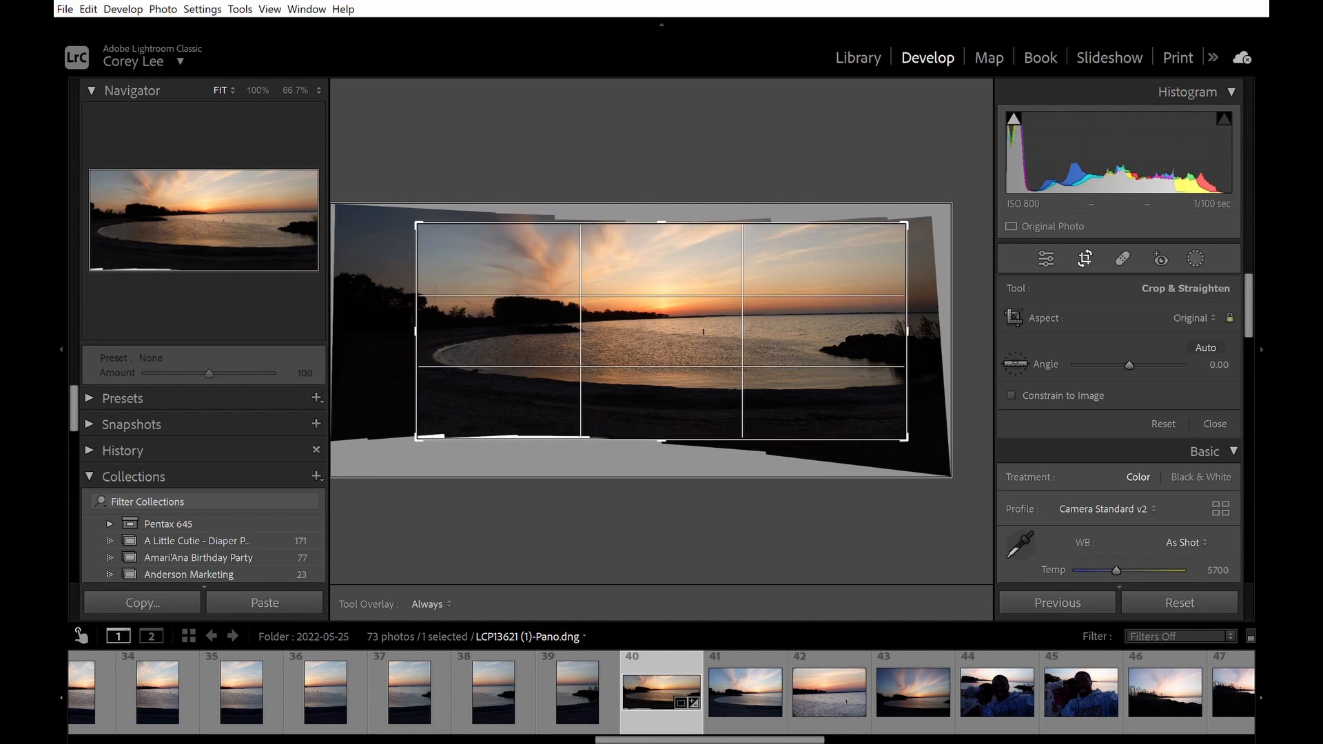
pyautogui.click(1229, 317)
pyautogui.click(1229, 317)
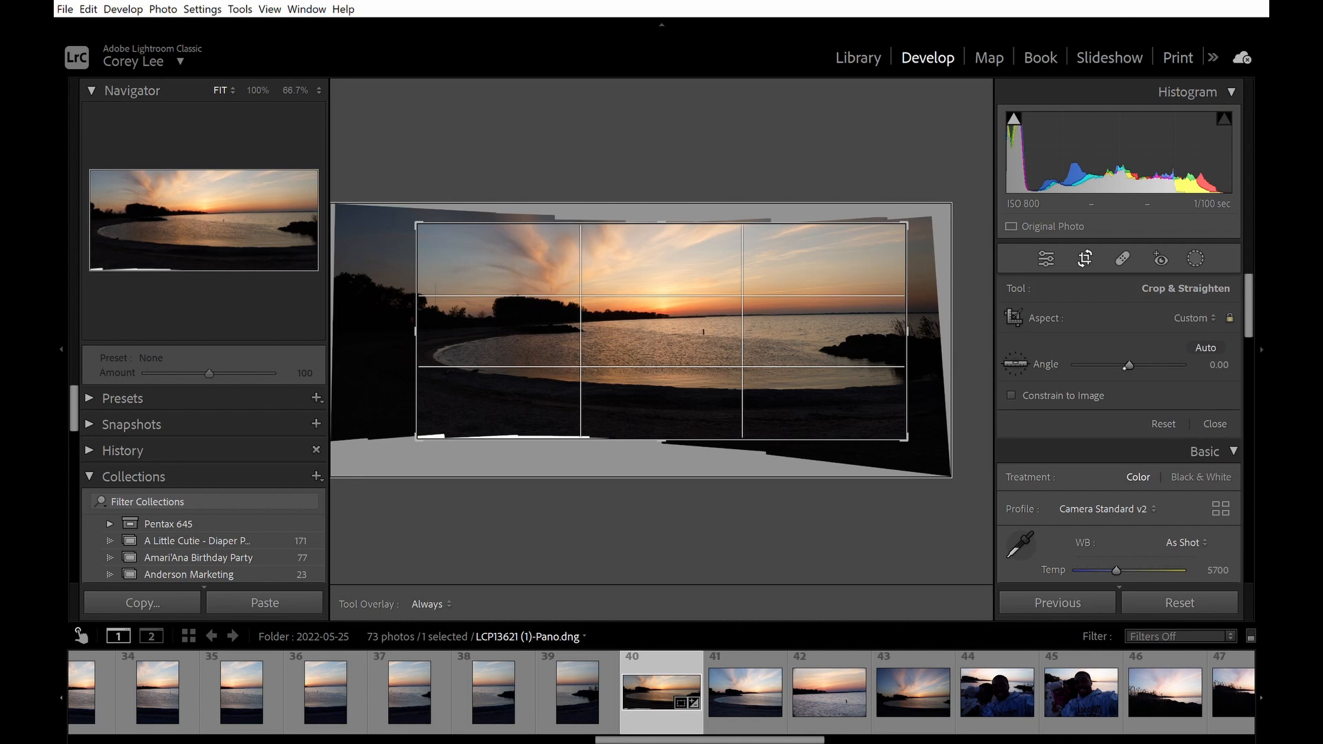
# Step: Unlock the crop proportions, trim the white area off the lower edge, widen both sides to the usable image and apply the crop
pyautogui.click(1229, 318)
pyautogui.moveTo(673, 438); pyautogui.dragTo(680, 428)
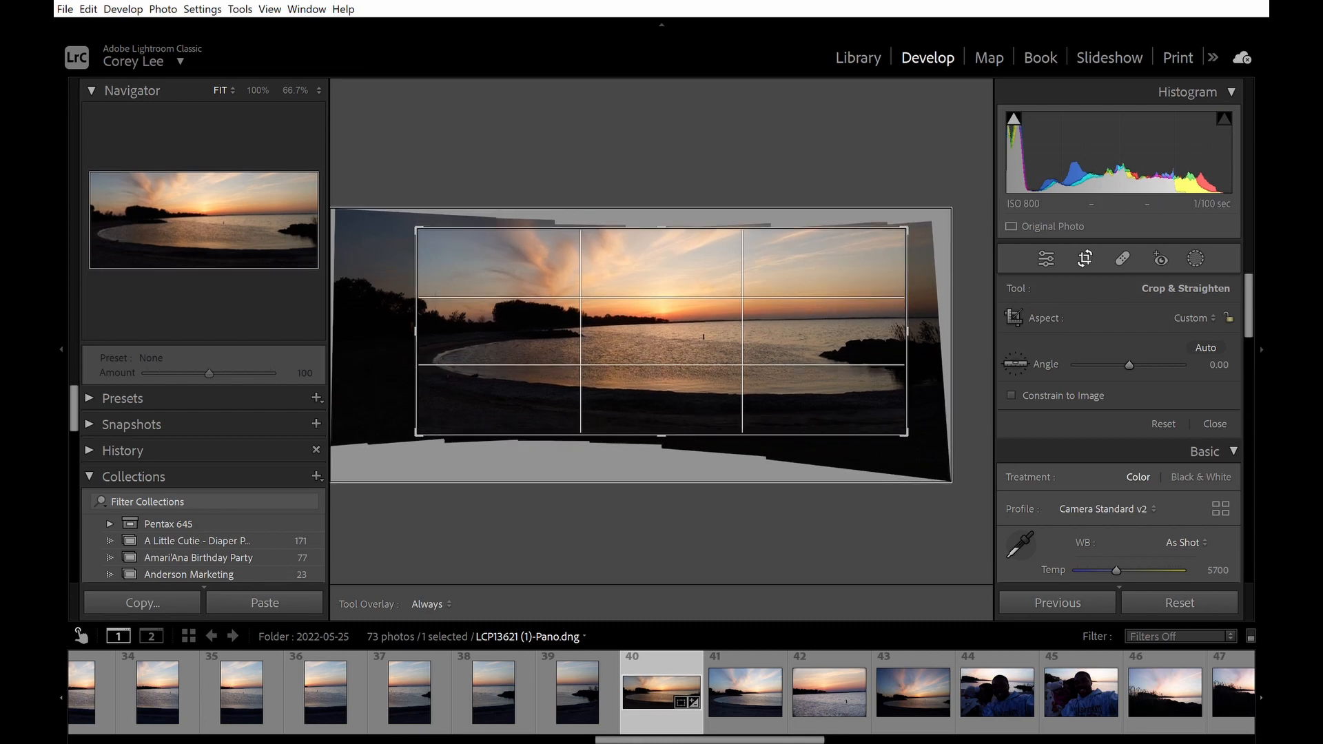
pyautogui.moveTo(418, 326); pyautogui.dragTo(395, 330)
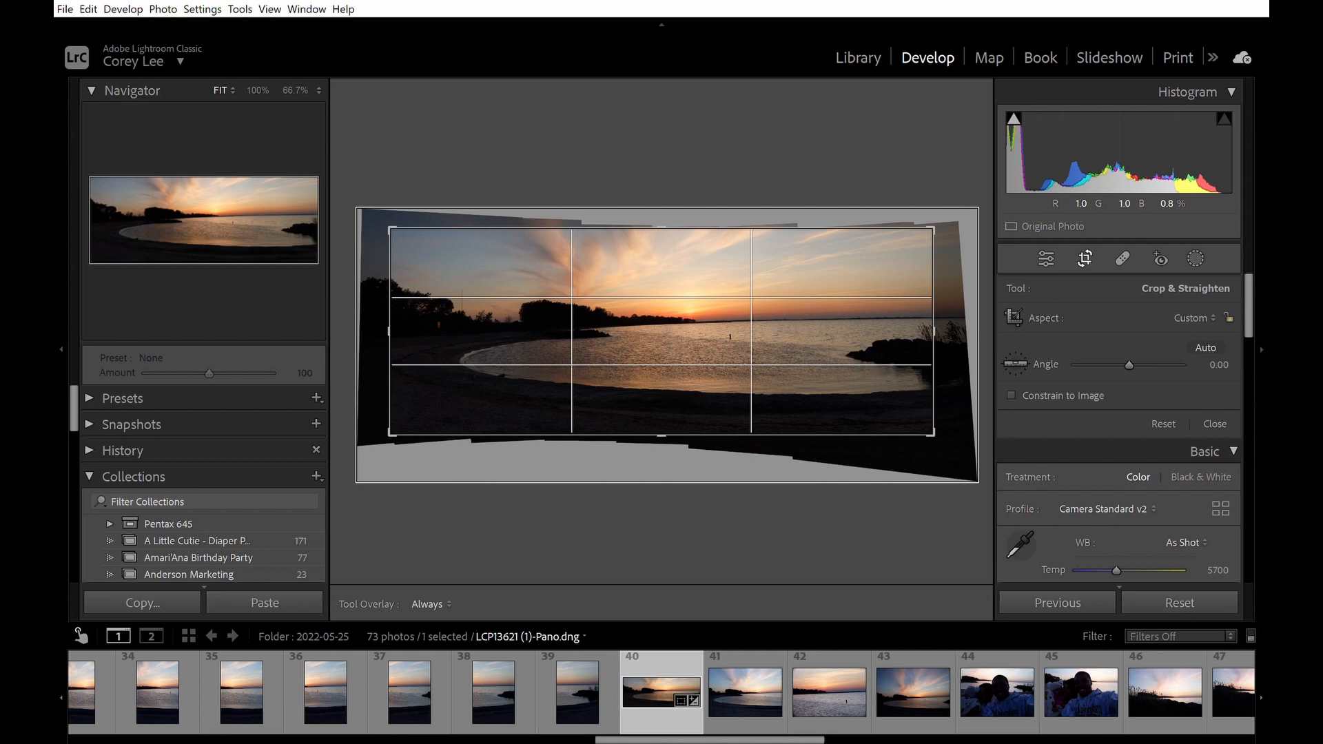
pyautogui.moveTo(936, 316); pyautogui.dragTo(954, 317)
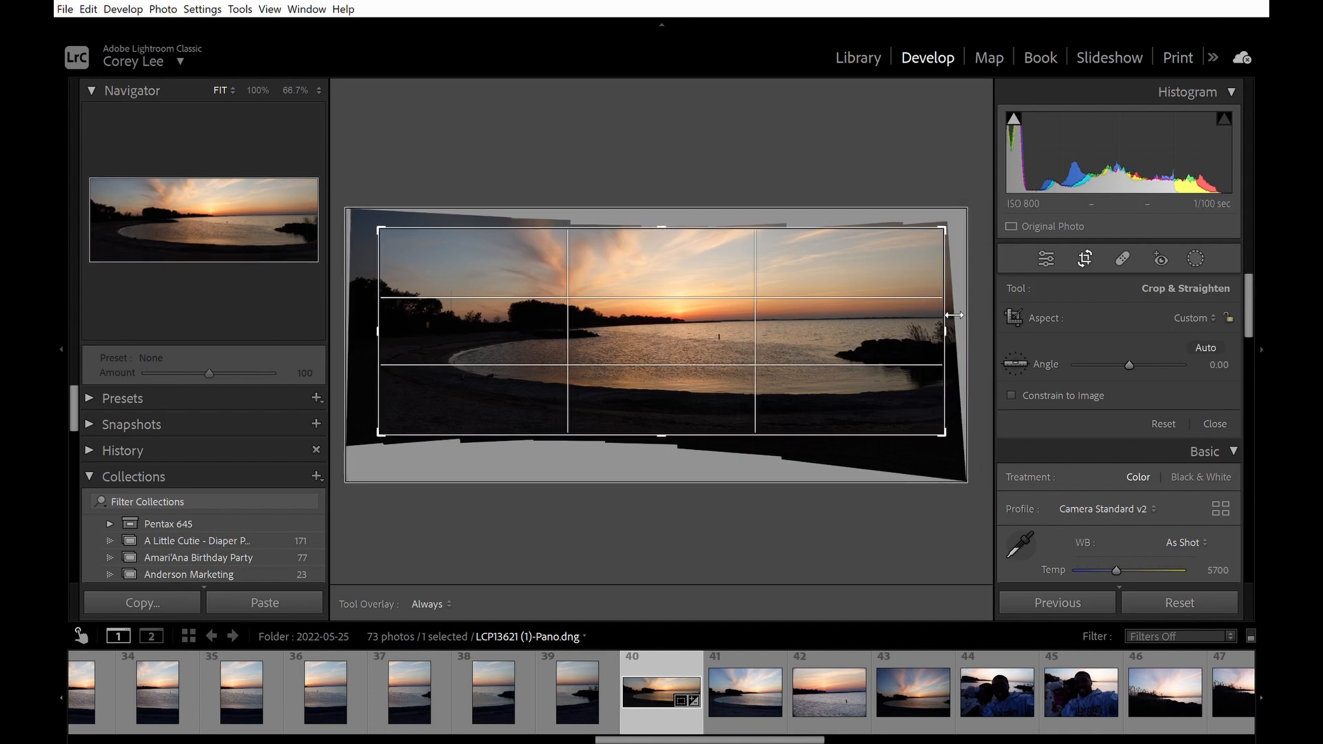
pyautogui.moveTo(396, 312); pyautogui.dragTo(379, 320)
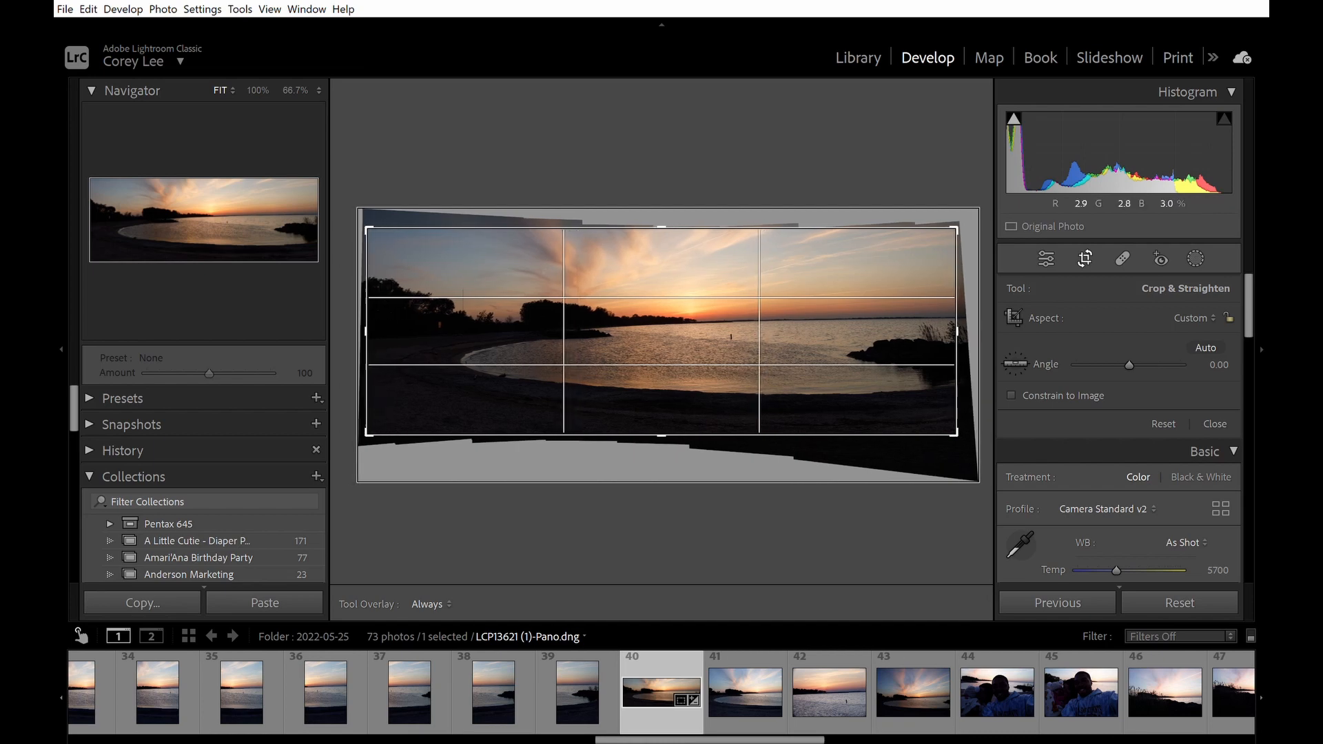
pyautogui.press('Return')
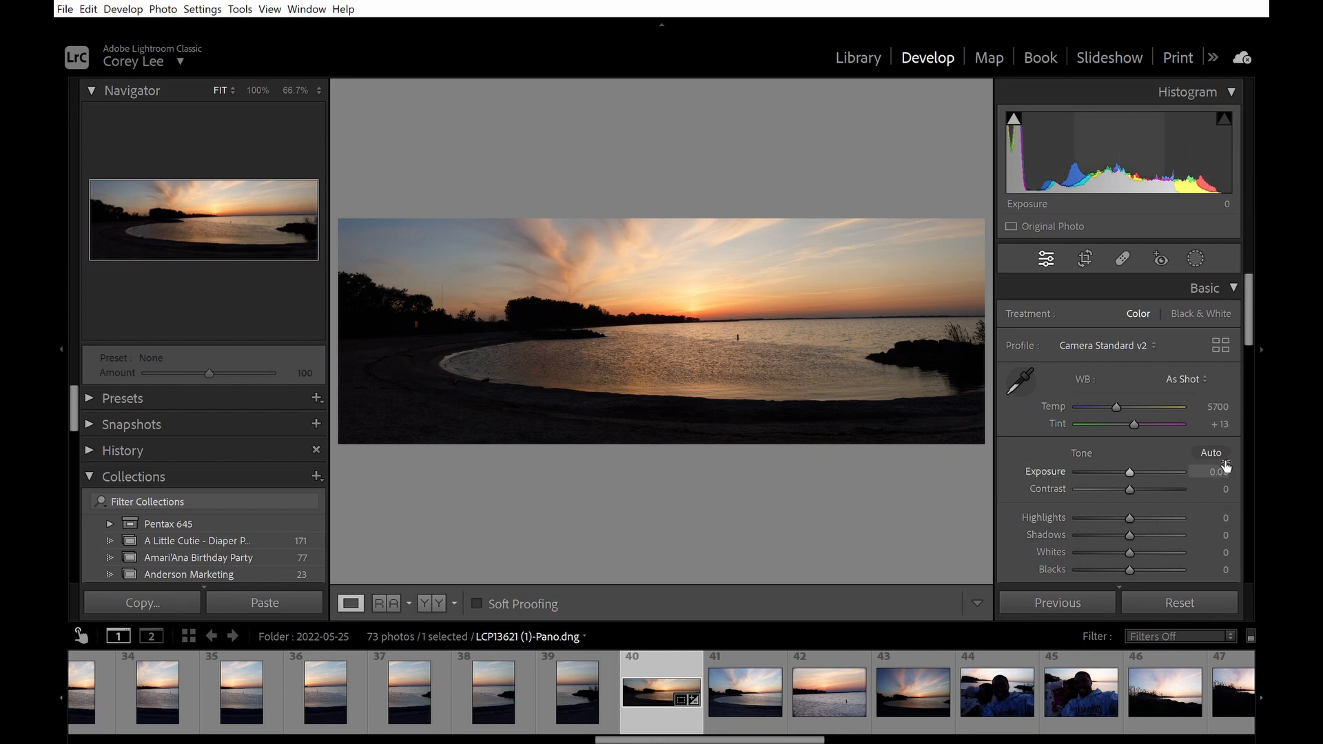
# Step: Set the panorama's Exposure to +1.00, Highlights to -100 and Shadows to +74
pyautogui.moveTo(1224, 467); pyautogui.dragTo(1259, 467)
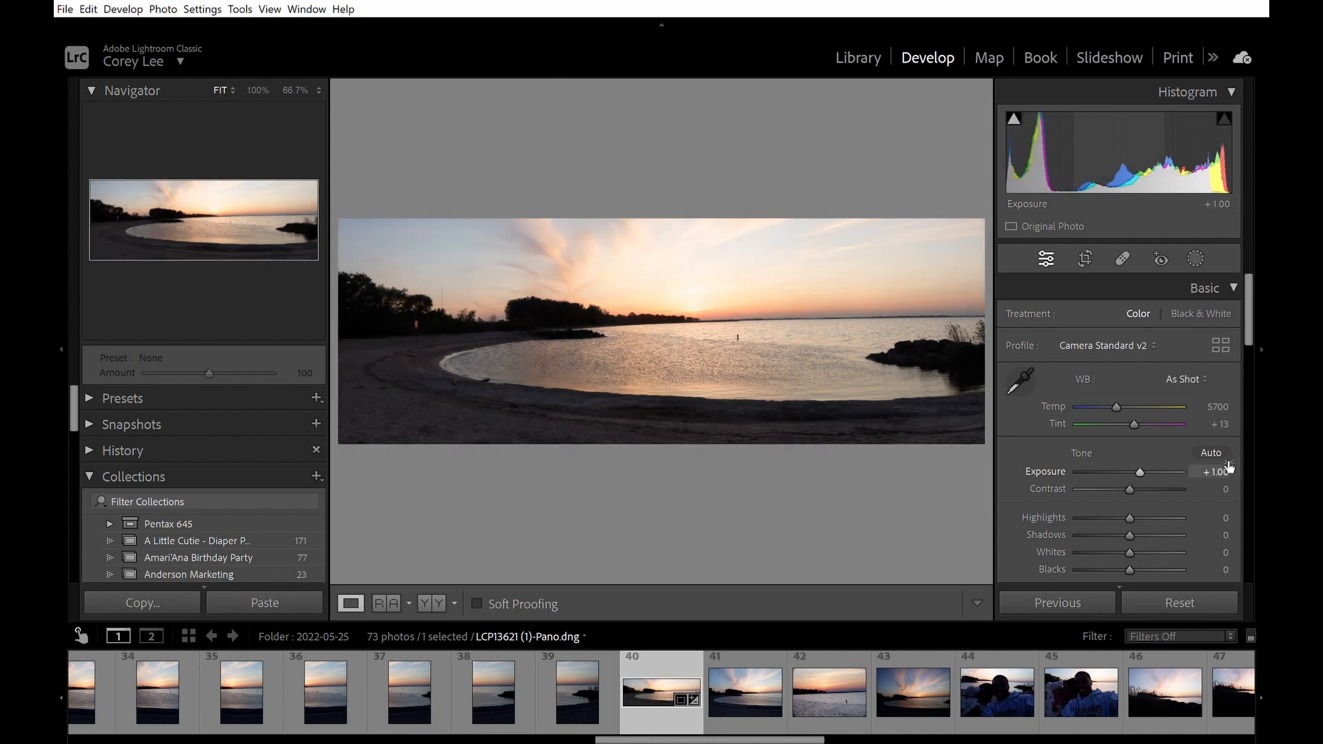
pyautogui.moveTo(1150, 516); pyautogui.dragTo(1184, 533)
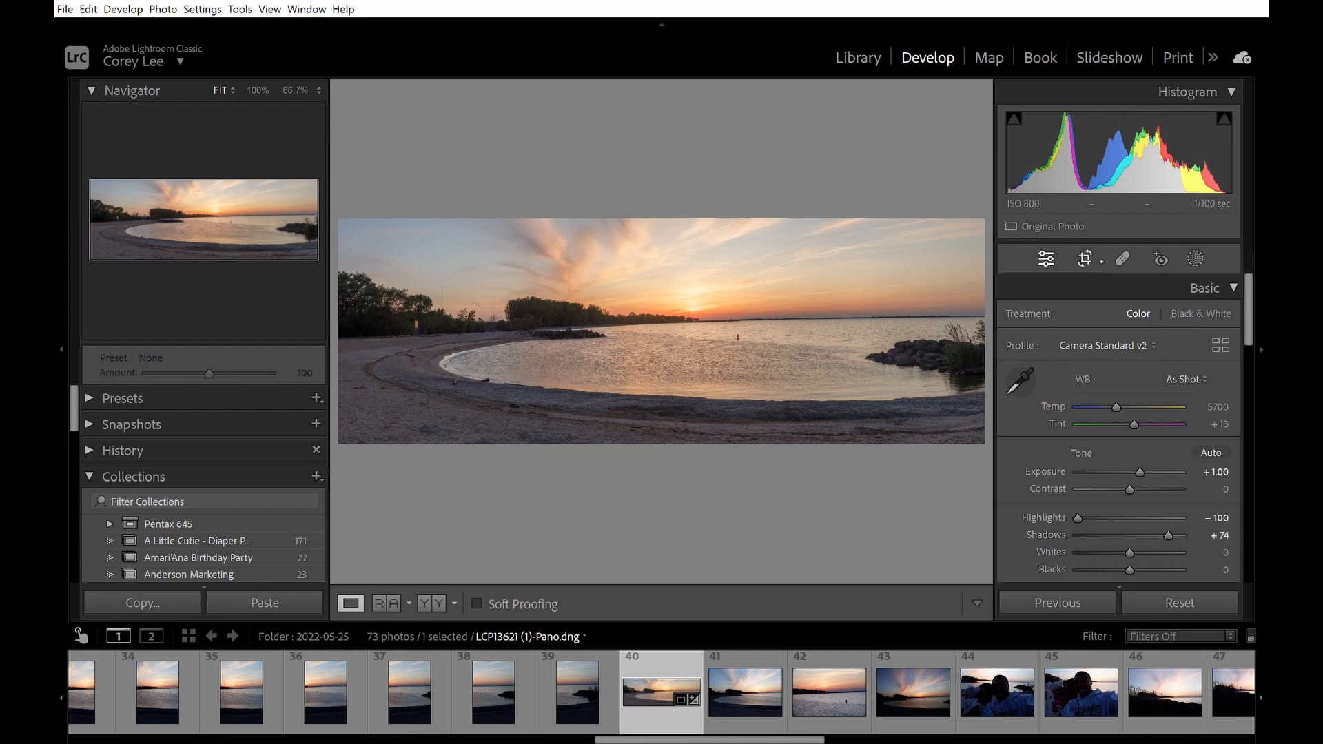
# Step: Straighten the panorama by 0.90, refit the crop's corner and side edges inside the image, and apply it
pyautogui.click(1085, 259)
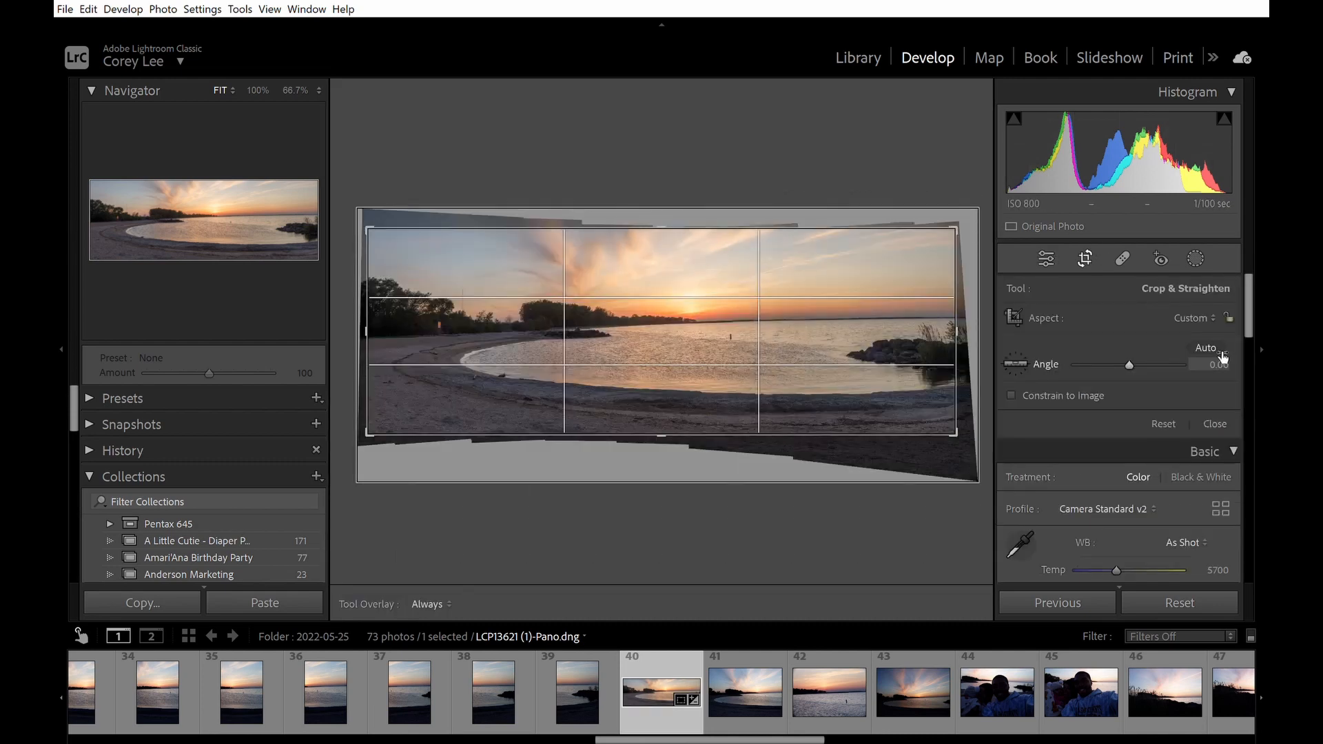
pyautogui.moveTo(1222, 359); pyautogui.dragTo(1234, 359)
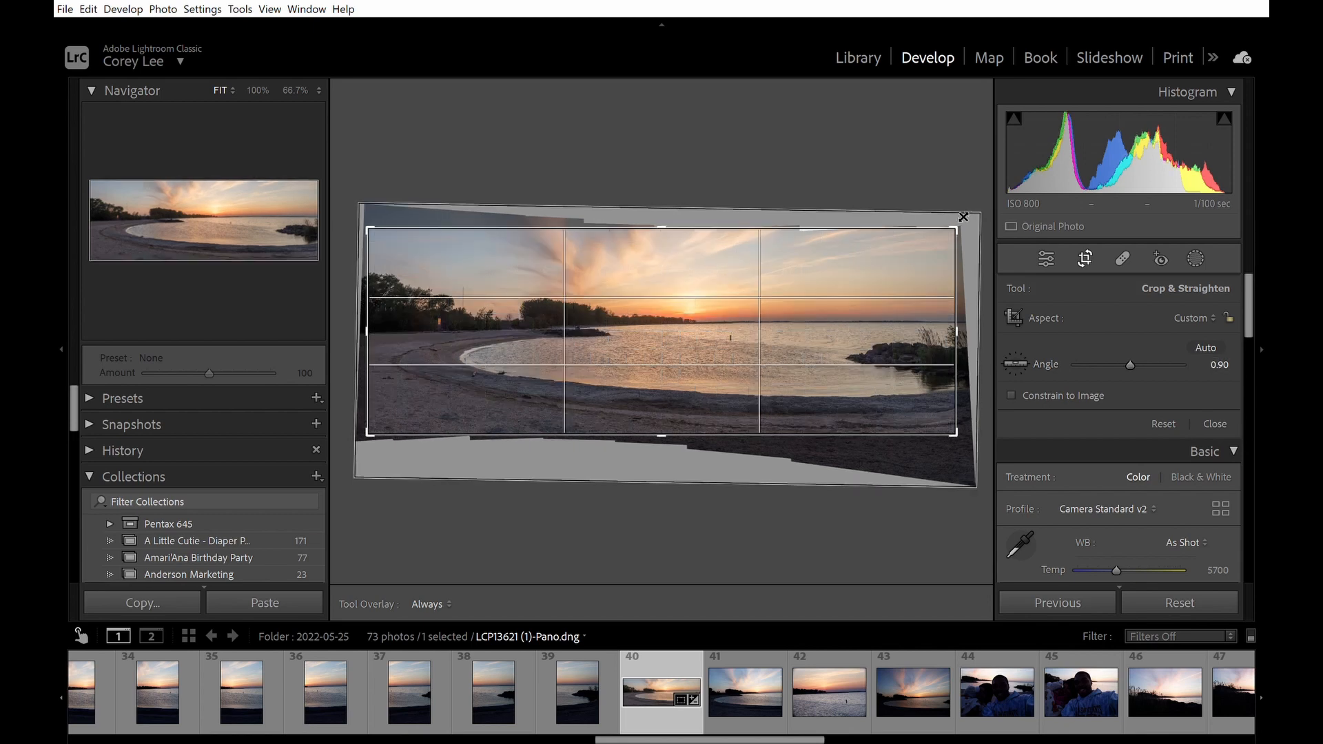
pyautogui.moveTo(961, 221); pyautogui.dragTo(957, 227)
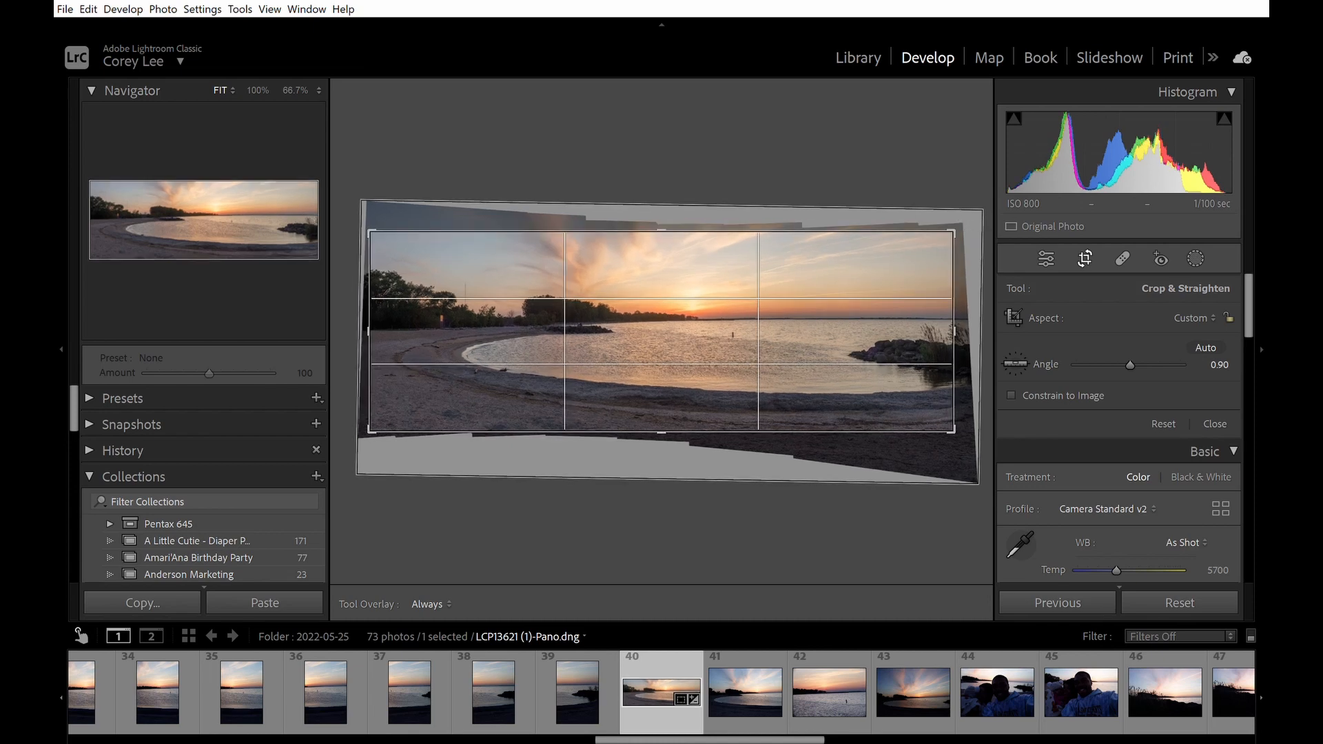
pyautogui.moveTo(957, 322); pyautogui.dragTo(960, 325)
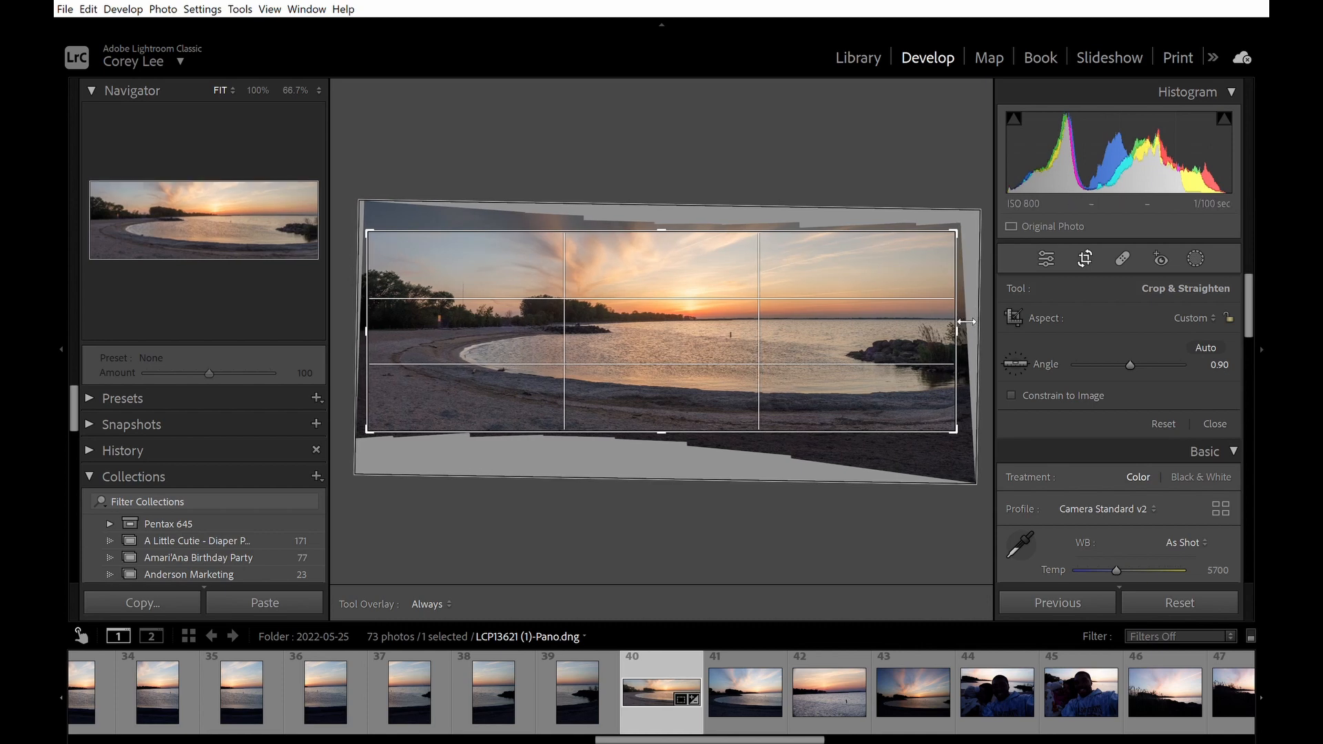
pyautogui.moveTo(966, 321); pyautogui.dragTo(970, 321)
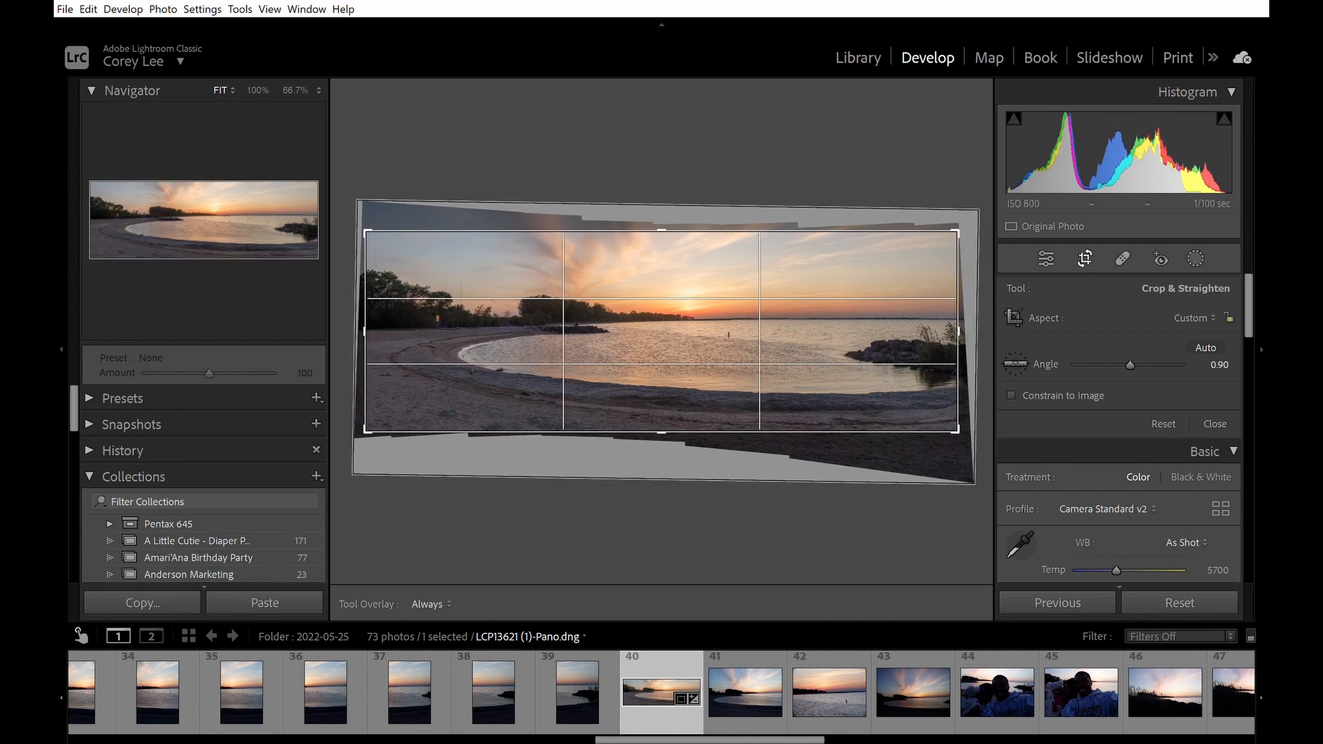
pyautogui.press('Return')
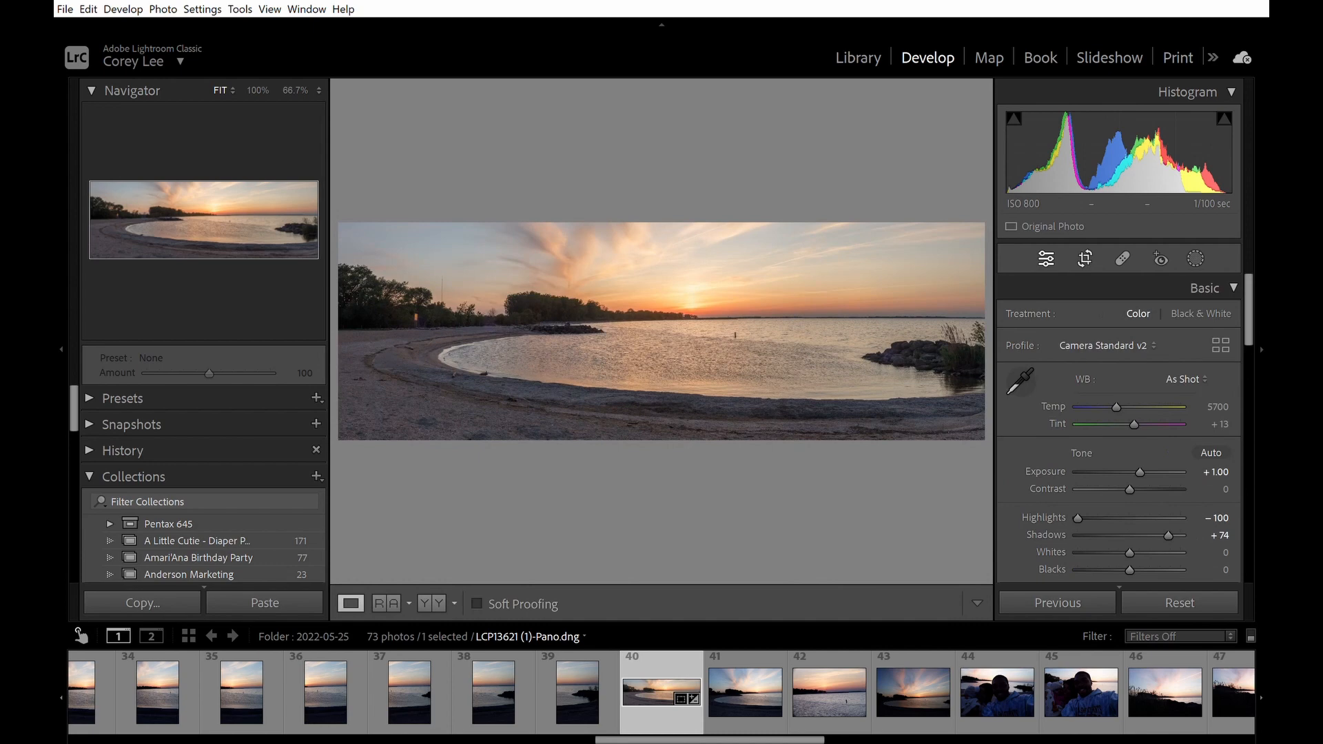
# Step: Examine the tree line and the rock jetty with the seated people at 100% magnification
pyautogui.scroll(-5, 1118, 427)
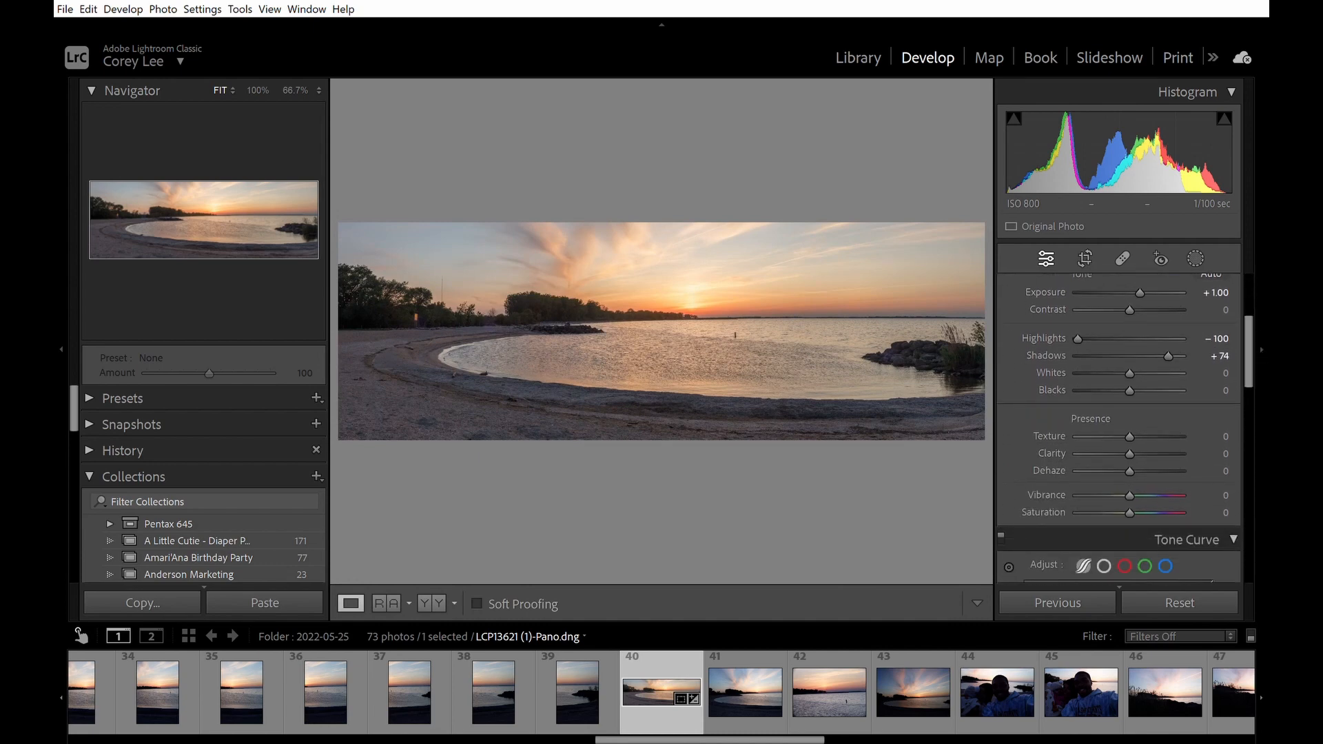
pyautogui.click(584, 319)
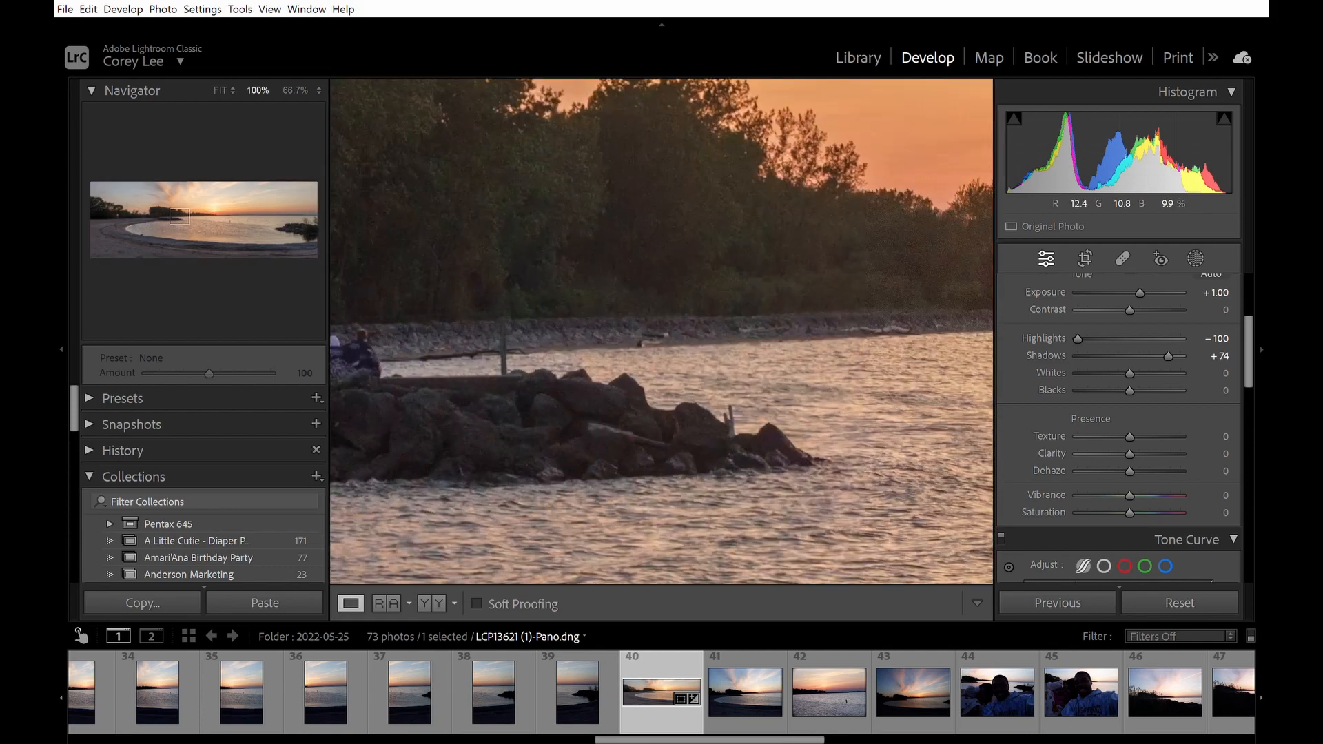
pyautogui.moveTo(720, 463); pyautogui.dragTo(801, 169)
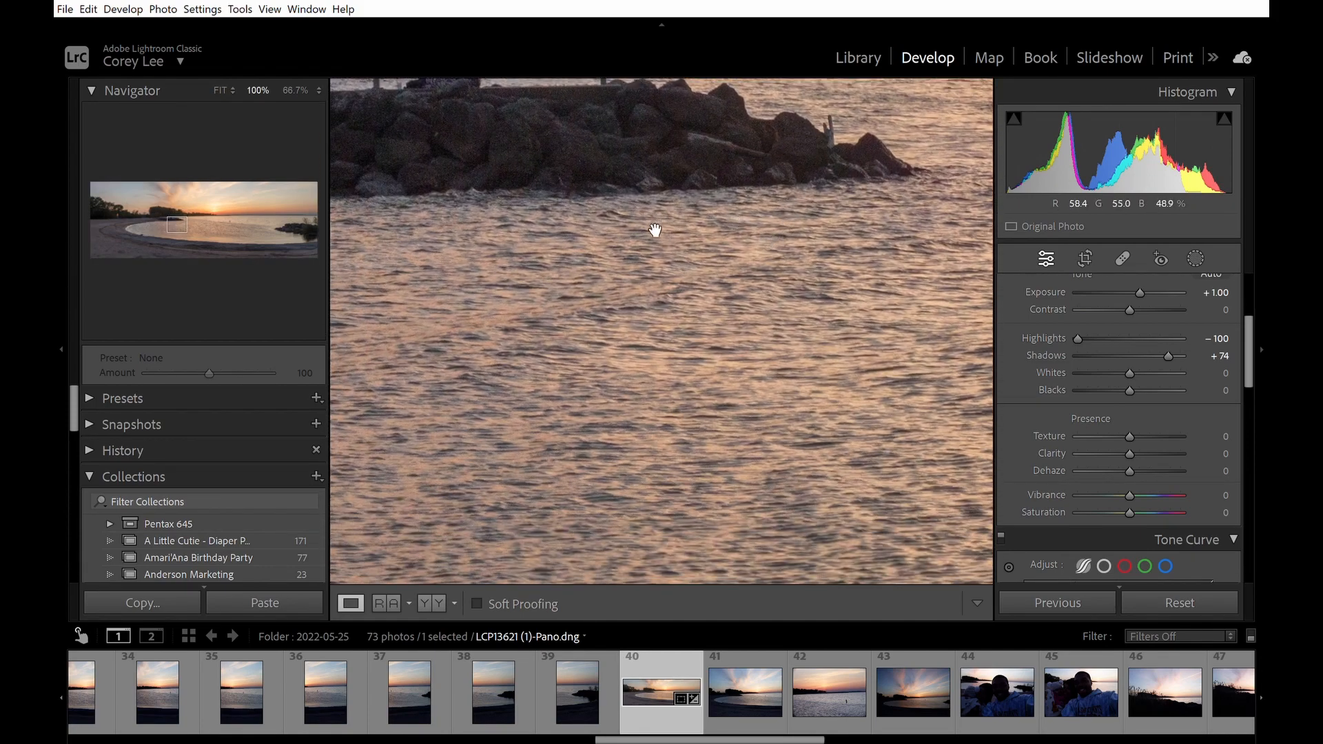
pyautogui.moveTo(655, 230); pyautogui.dragTo(905, 520)
pyautogui.moveTo(652, 461); pyautogui.dragTo(794, 452)
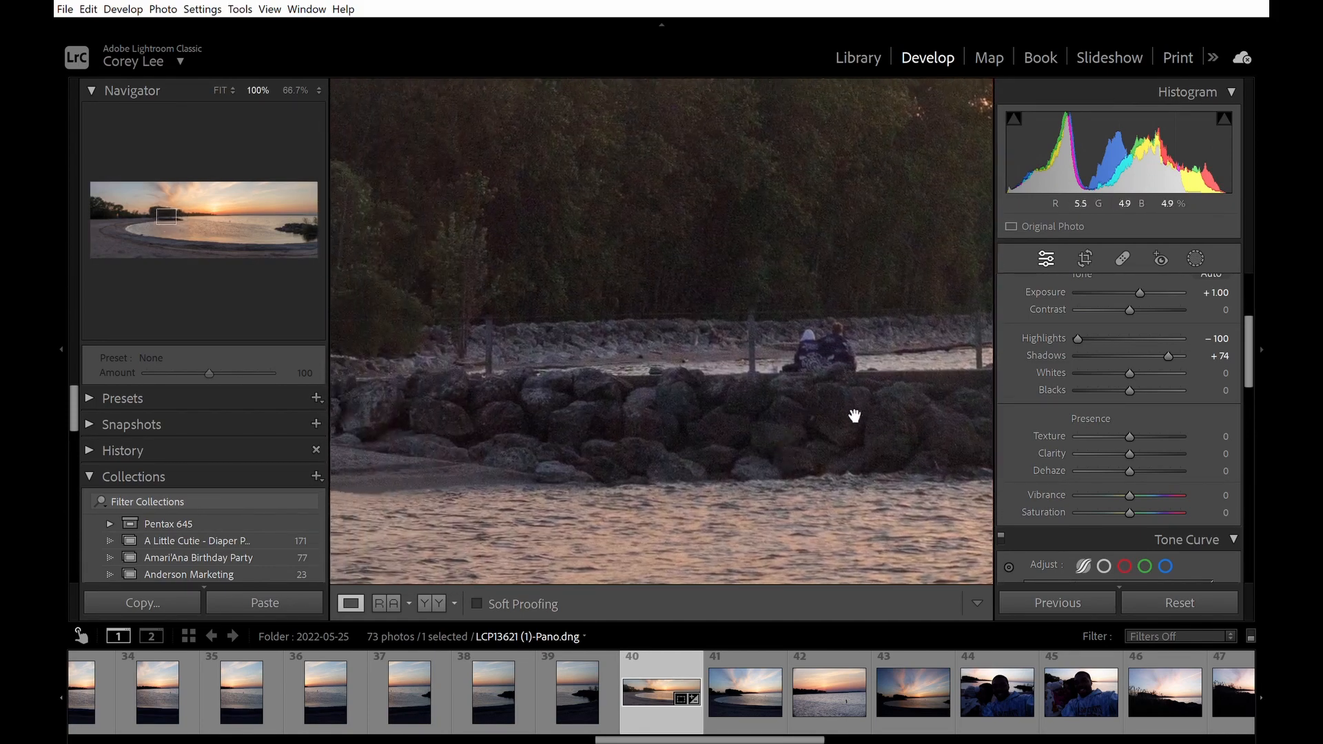
pyautogui.moveTo(854, 416); pyautogui.dragTo(670, 463)
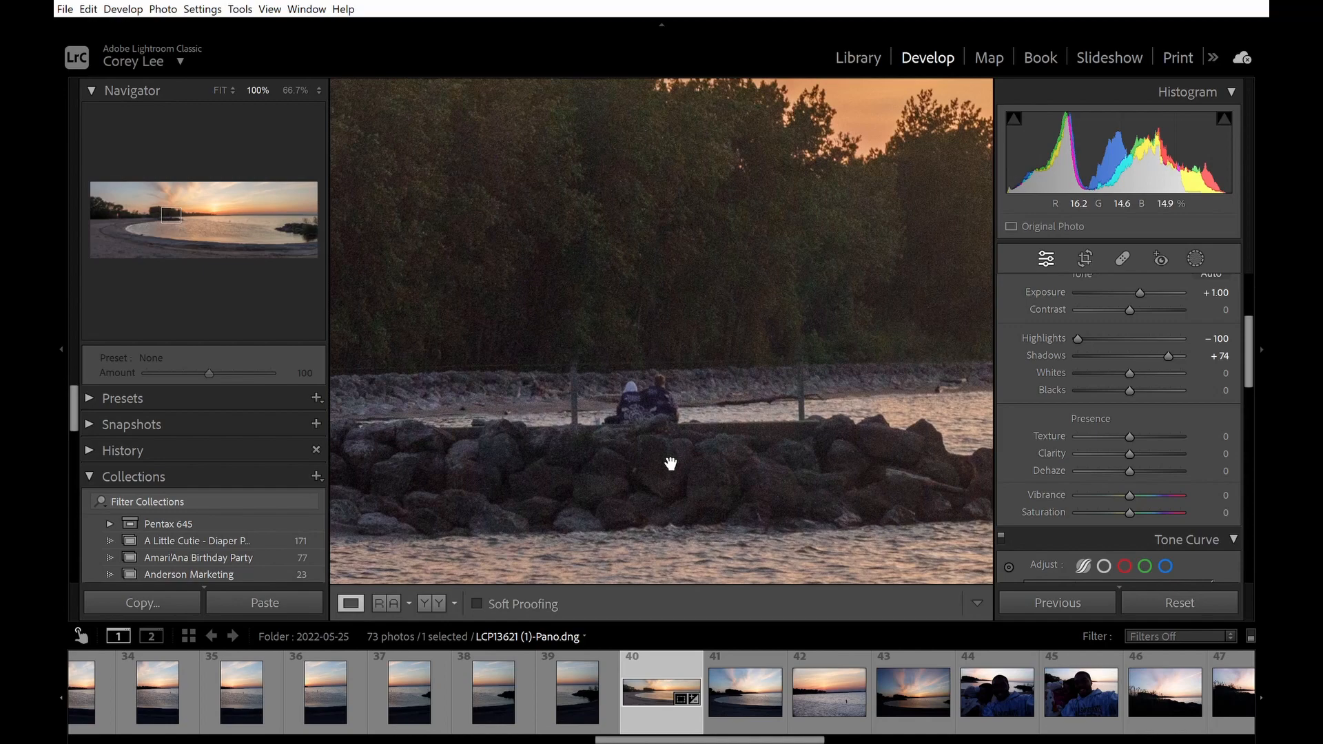
pyautogui.click(756, 443)
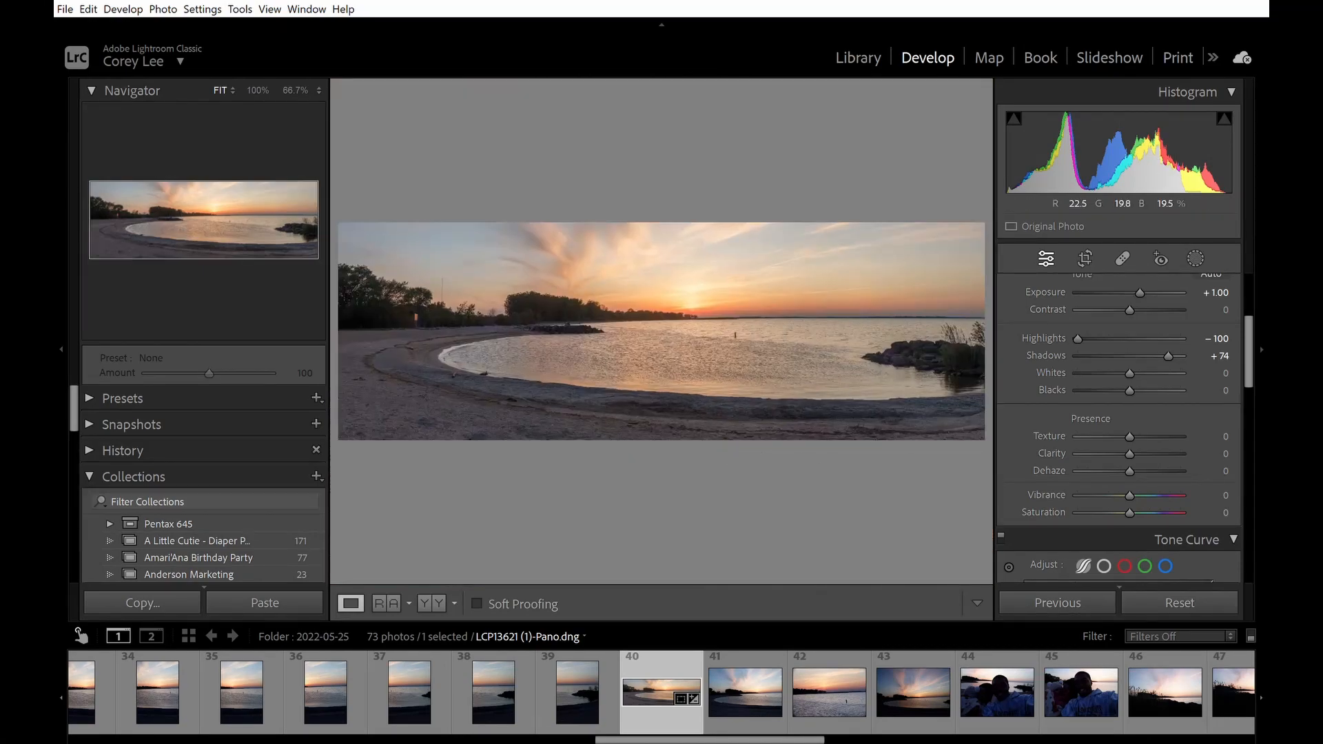
# Step: Heal away the yellow sign and its posts in front of the trees with a size 28 brush, and check the retouched area
pyautogui.click(419, 307)
pyautogui.moveTo(601, 428); pyautogui.dragTo(739, 350)
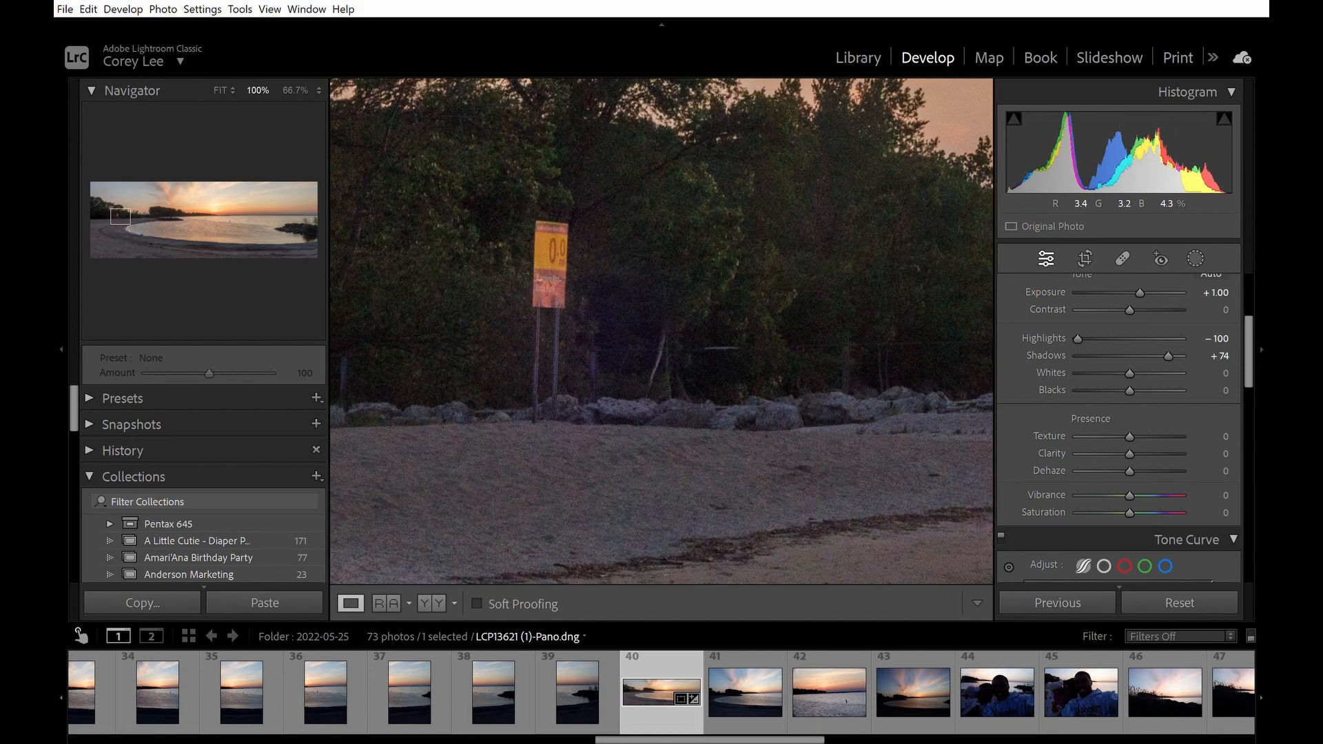
pyautogui.click(1123, 258)
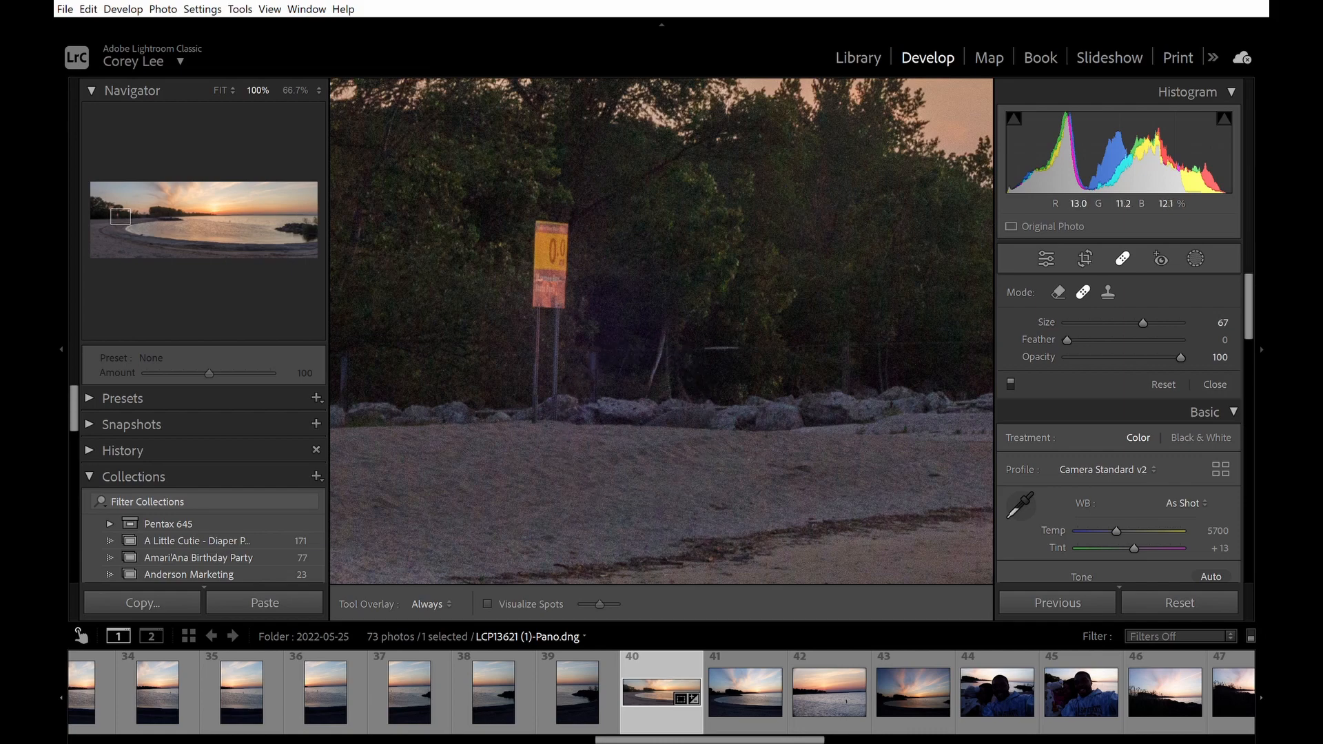
pyautogui.moveTo(1153, 321); pyautogui.dragTo(1109, 321)
pyautogui.moveTo(542, 395); pyautogui.dragTo(555, 244)
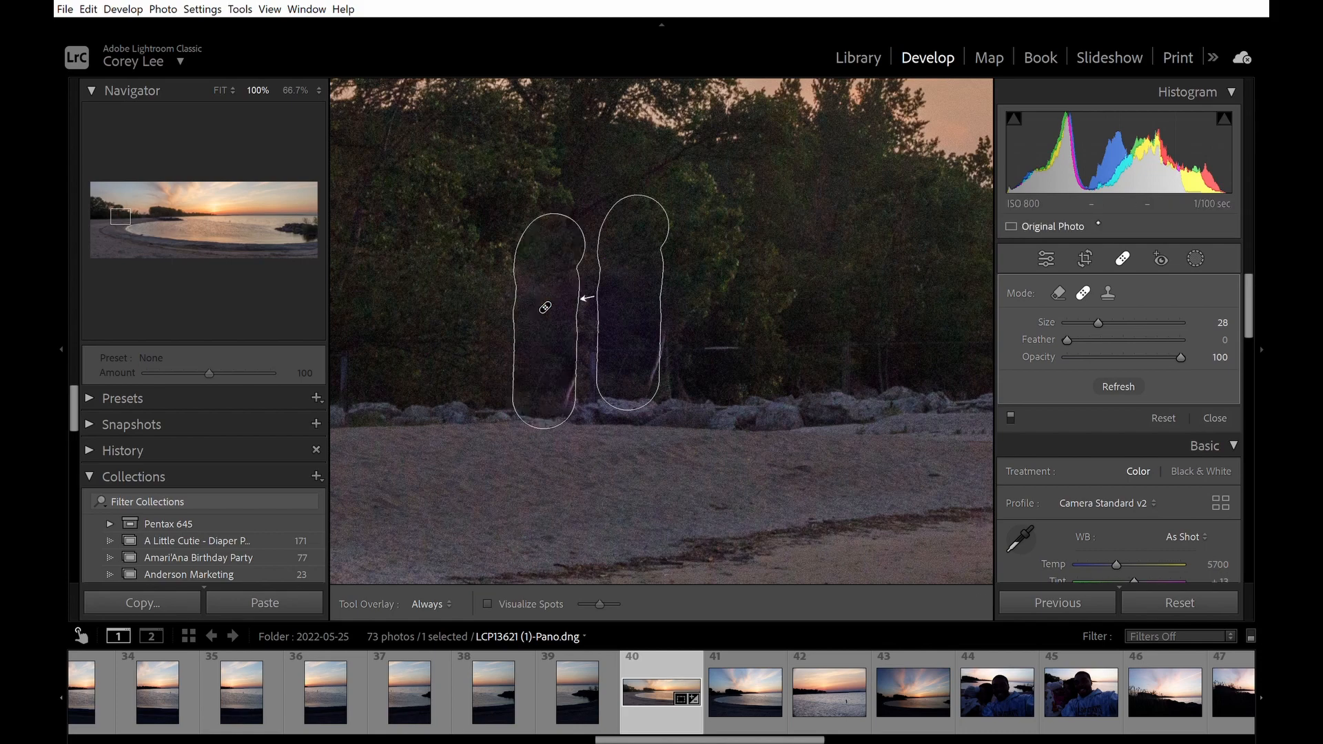
pyautogui.press('q')
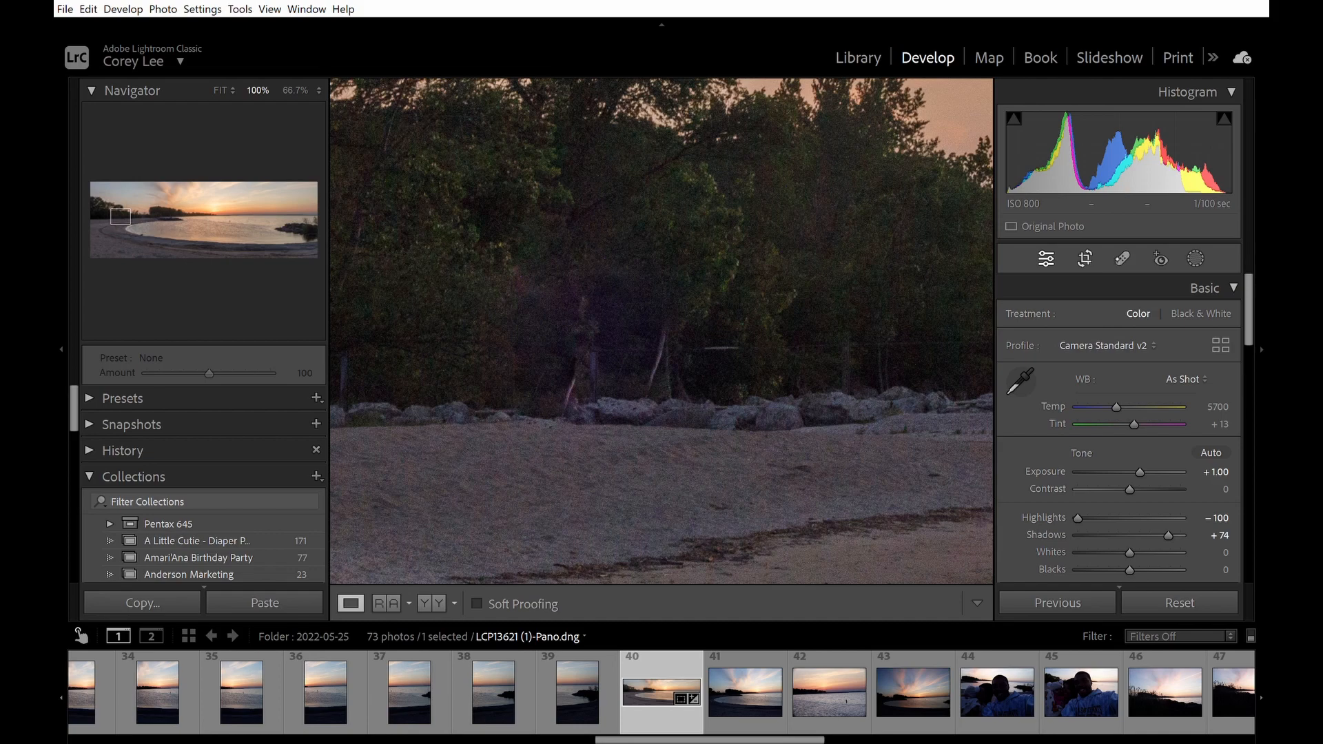
pyautogui.click(786, 397)
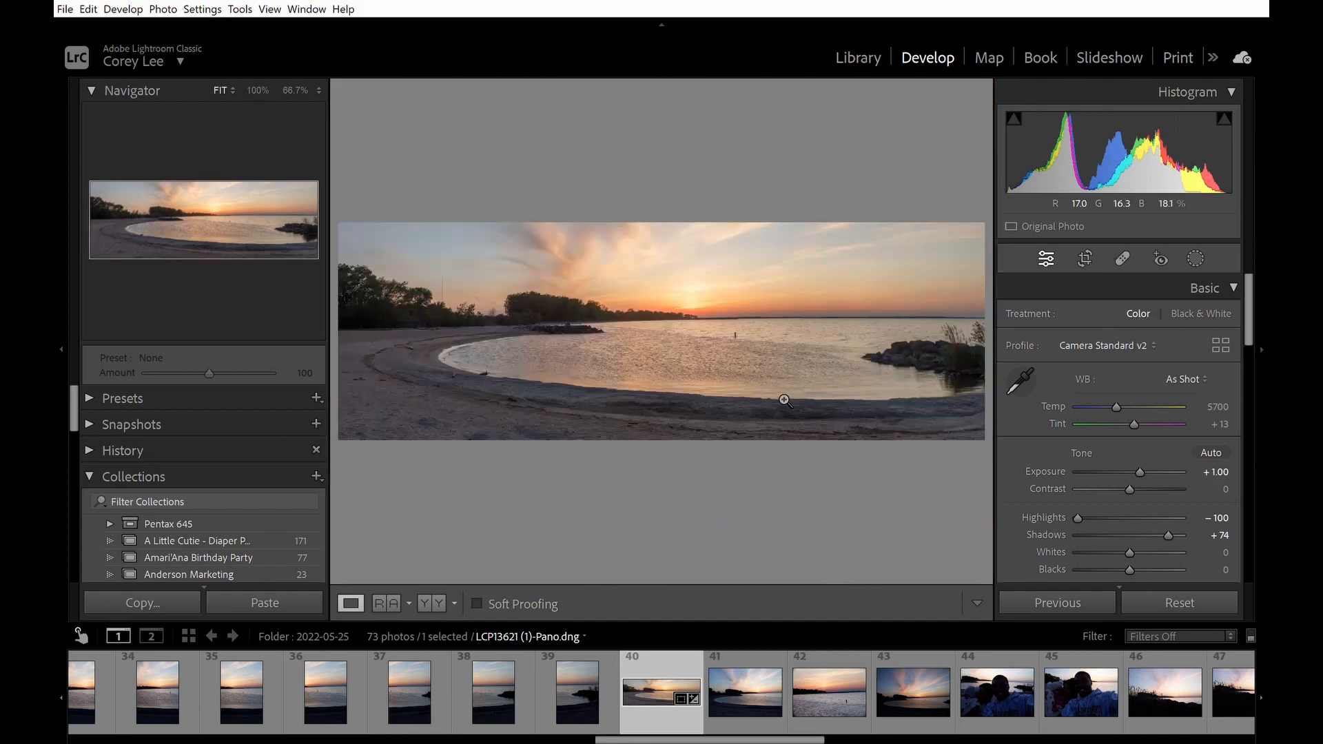
pyautogui.click(400, 322)
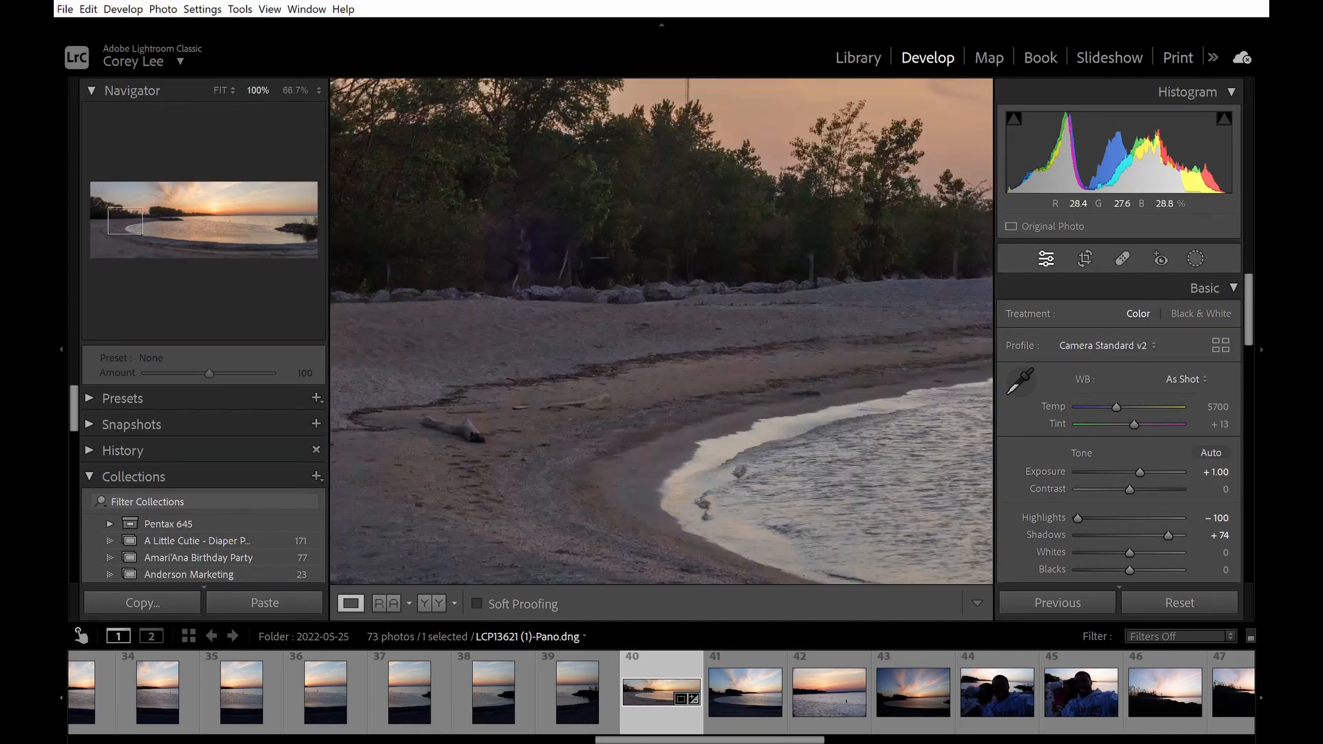
pyautogui.moveTo(701, 301); pyautogui.dragTo(664, 402)
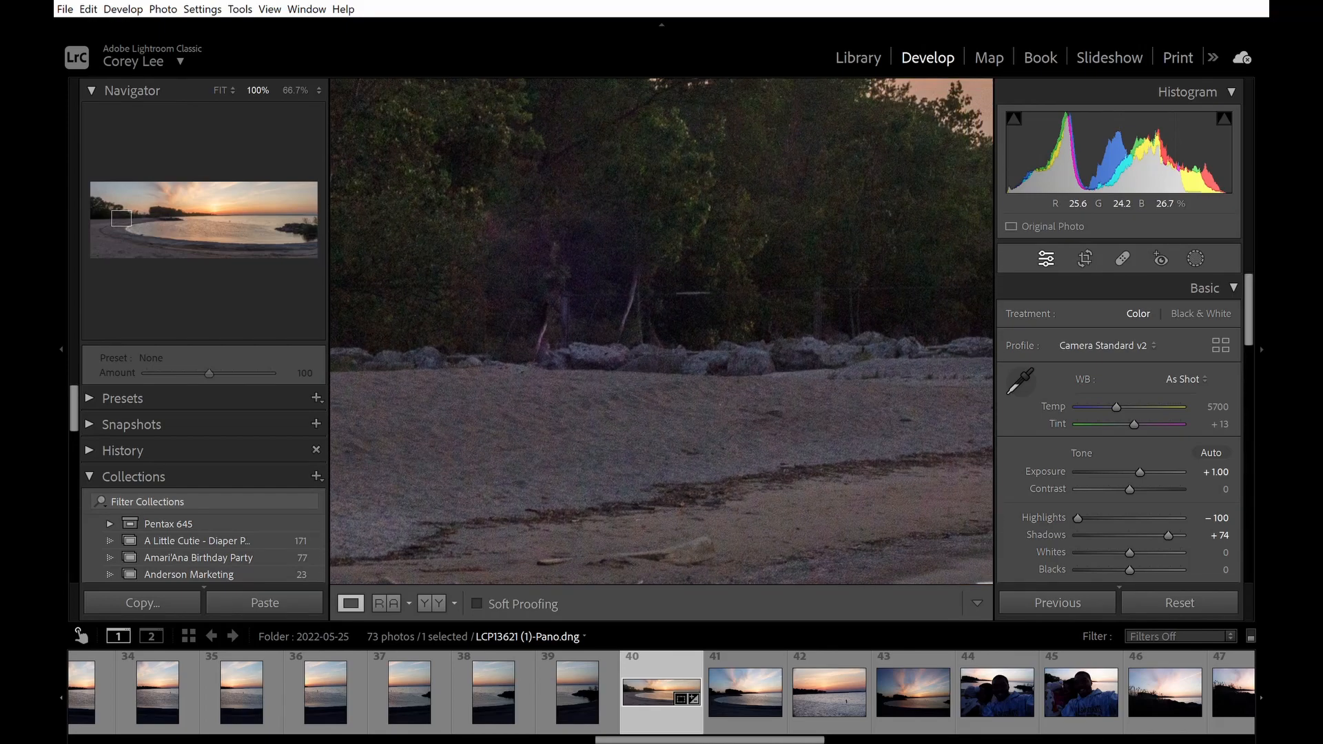
pyautogui.click(724, 445)
# Step: Heal the buoy out of the water below the lighthouse with the size 28 brush at 100 opacity
pyautogui.click(748, 331)
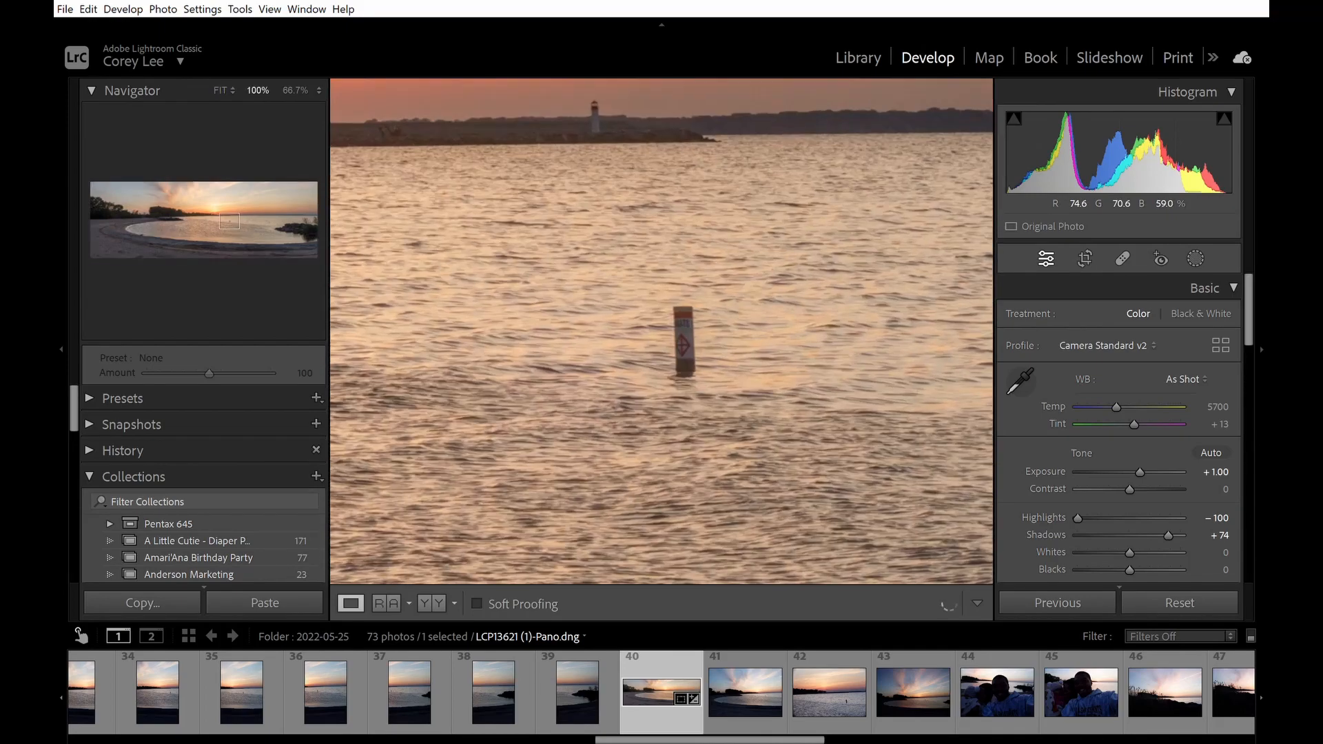
pyautogui.press('q')
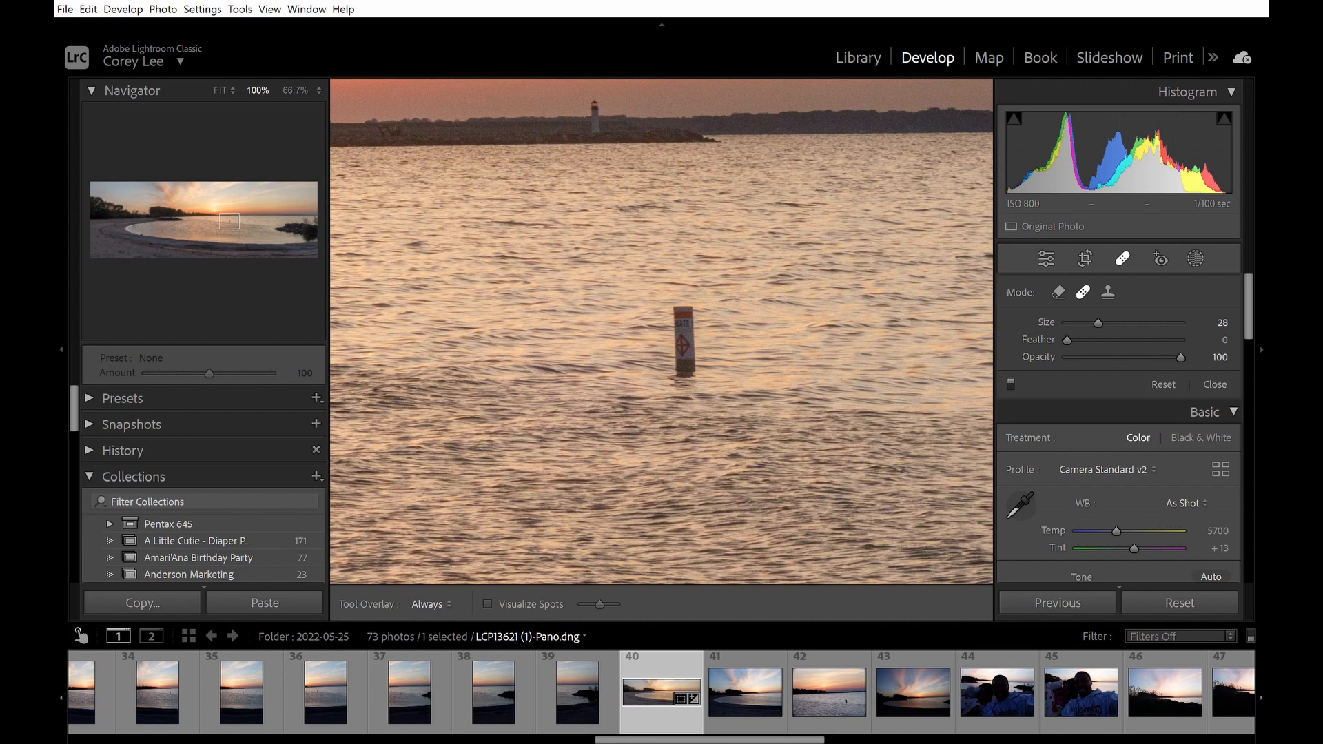
pyautogui.moveTo(691, 348); pyautogui.dragTo(688, 312)
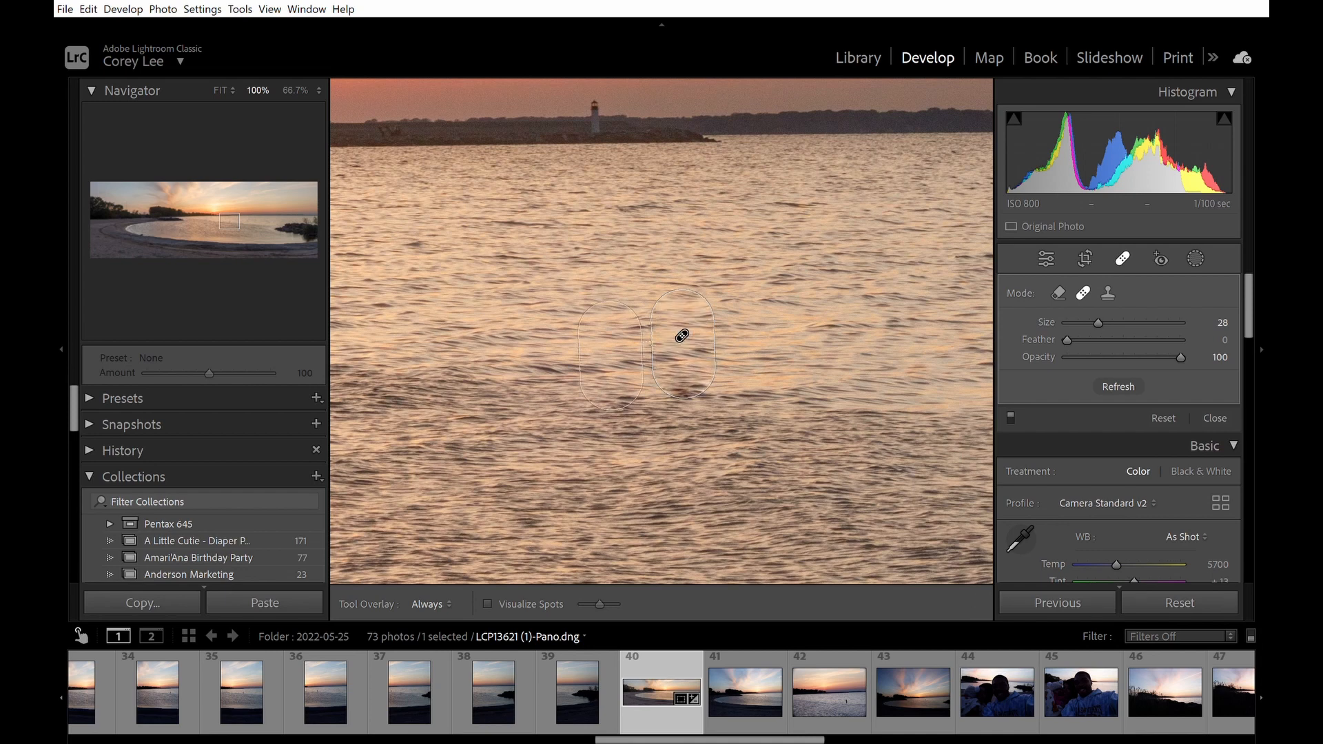
pyautogui.press('q')
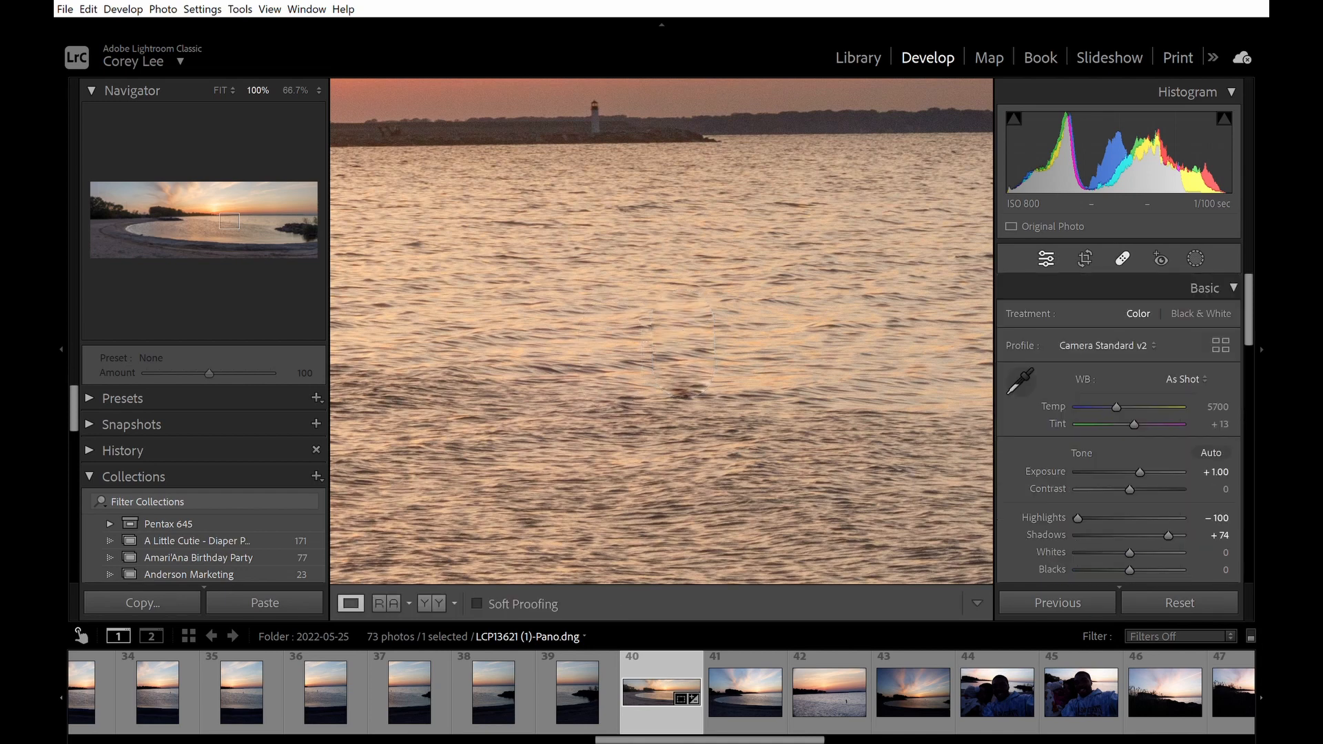
# Step: Refresh the source of the buoy's heal spot and change that spot to content-aware Remove mode
pyautogui.press('q')
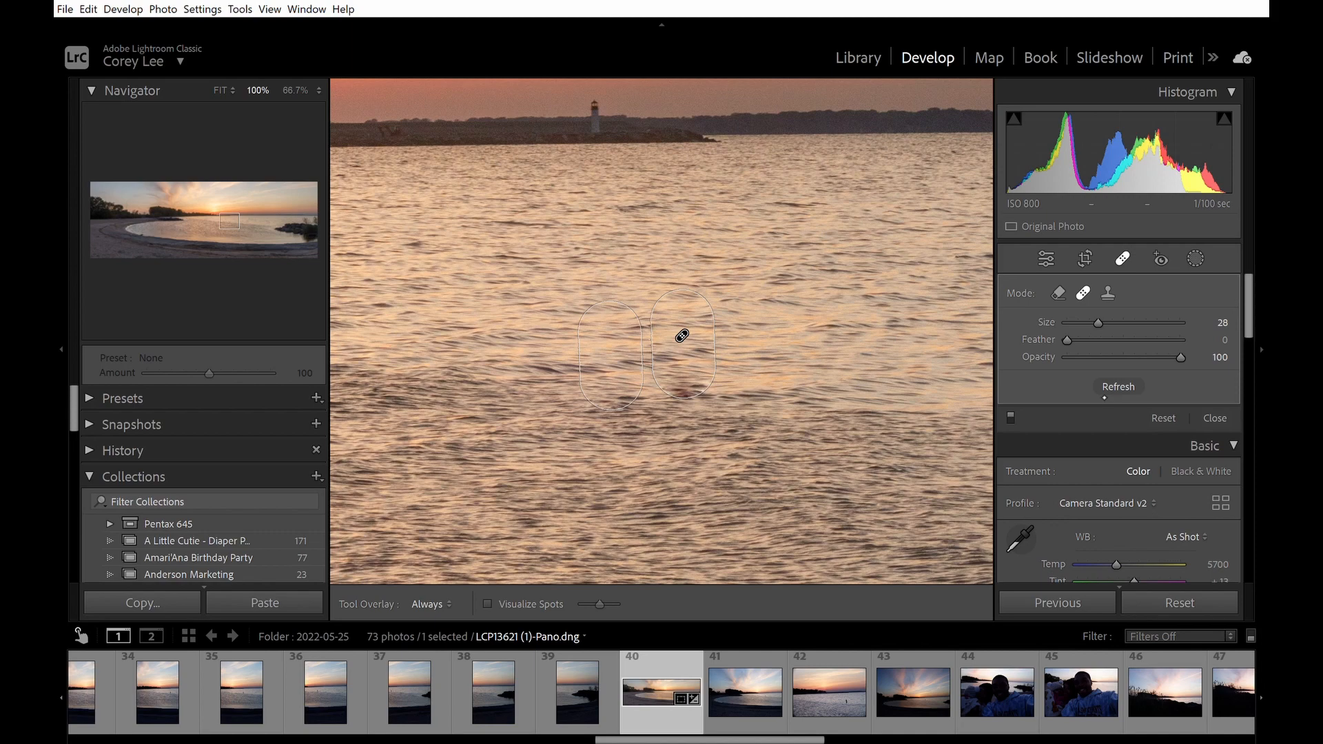
pyautogui.click(1140, 384)
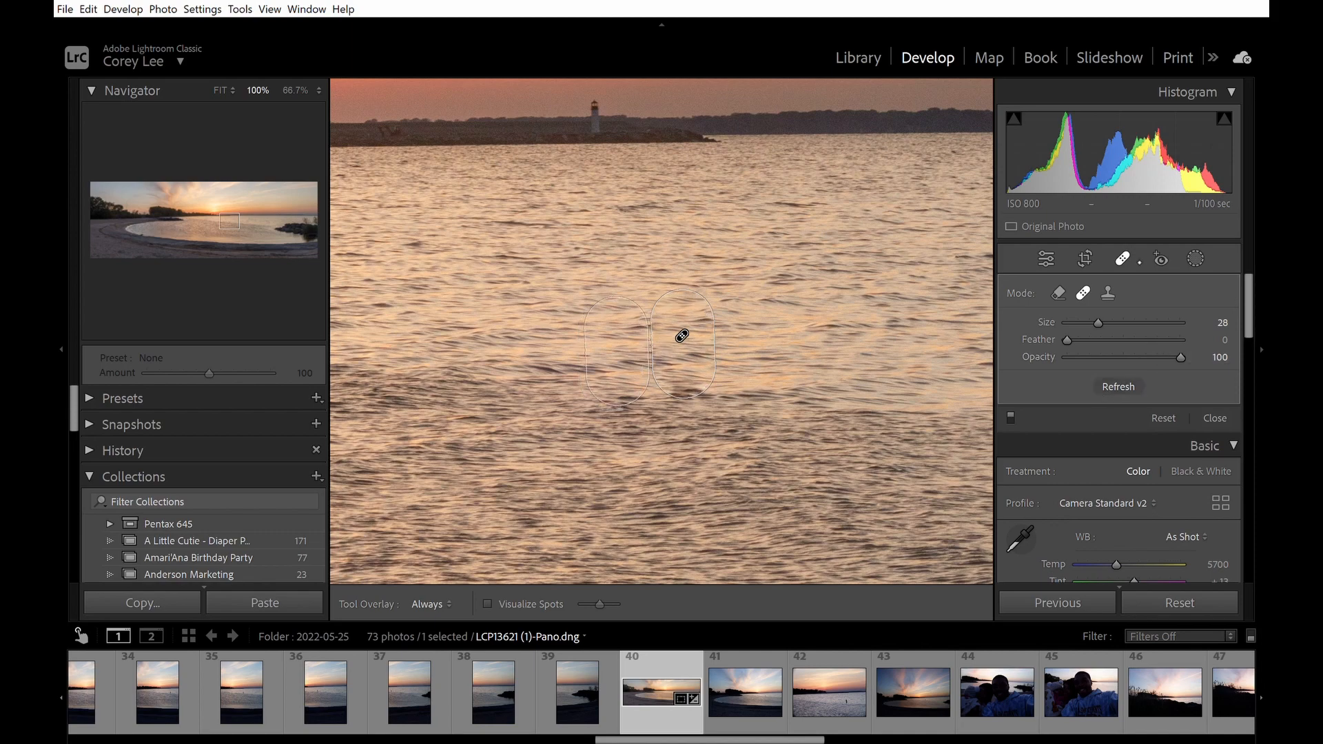
pyautogui.press('q')
pyautogui.press('q')
pyautogui.click(1059, 293)
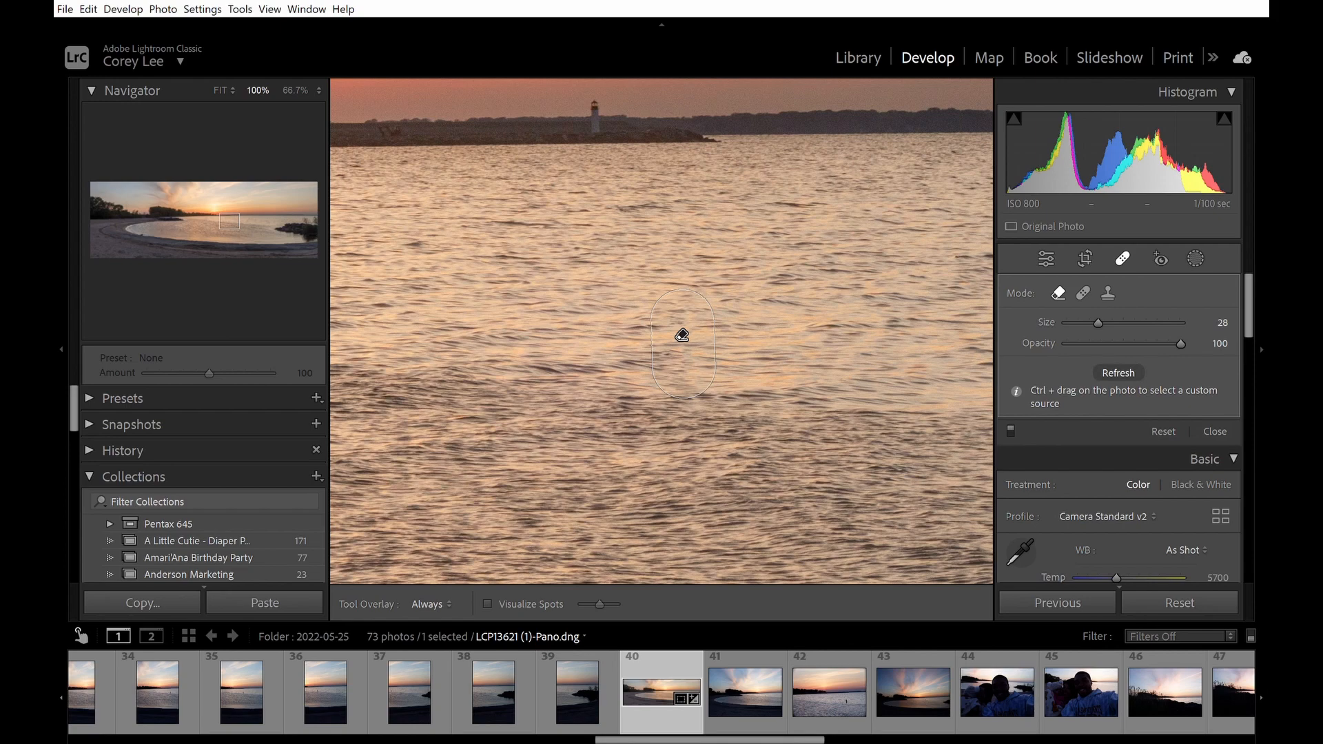
pyautogui.press('q')
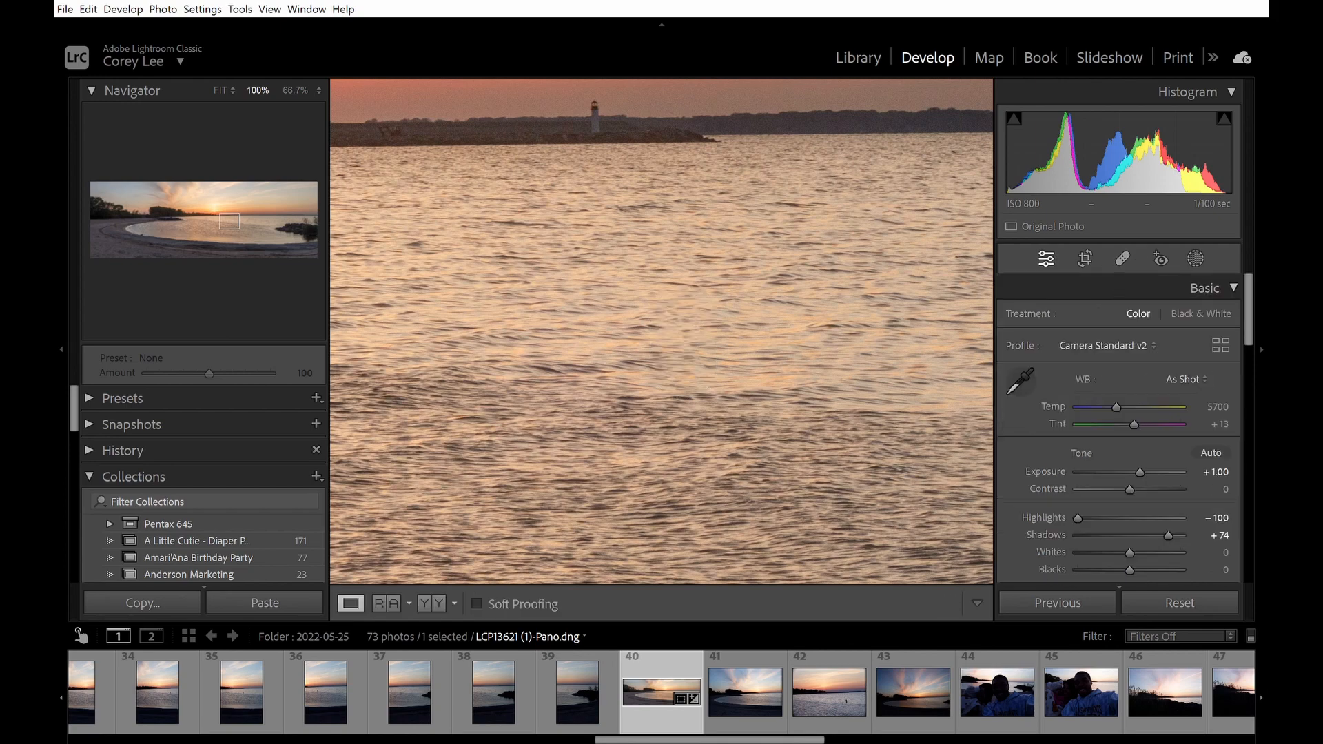
# Step: Paint out the two people sitting on the rock jetty with the size 28 content-aware Remove brush, and inspect the result
pyautogui.moveTo(587, 438); pyautogui.dragTo(909, 336)
pyautogui.moveTo(526, 352); pyautogui.dragTo(856, 475)
pyautogui.moveTo(527, 451); pyautogui.dragTo(816, 422)
pyautogui.moveTo(506, 408); pyautogui.dragTo(954, 327)
pyautogui.moveTo(475, 253); pyautogui.dragTo(825, 433)
pyautogui.moveTo(598, 436); pyautogui.dragTo(759, 502)
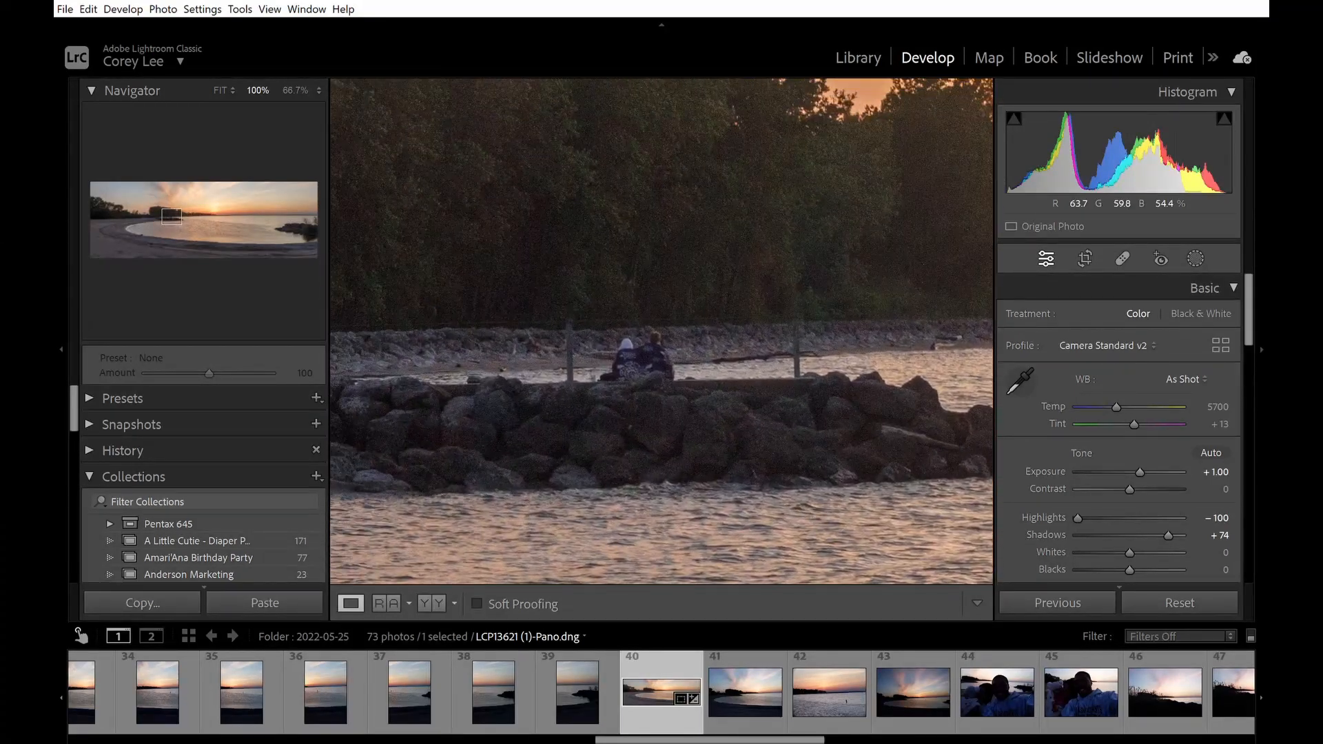
pyautogui.press('q')
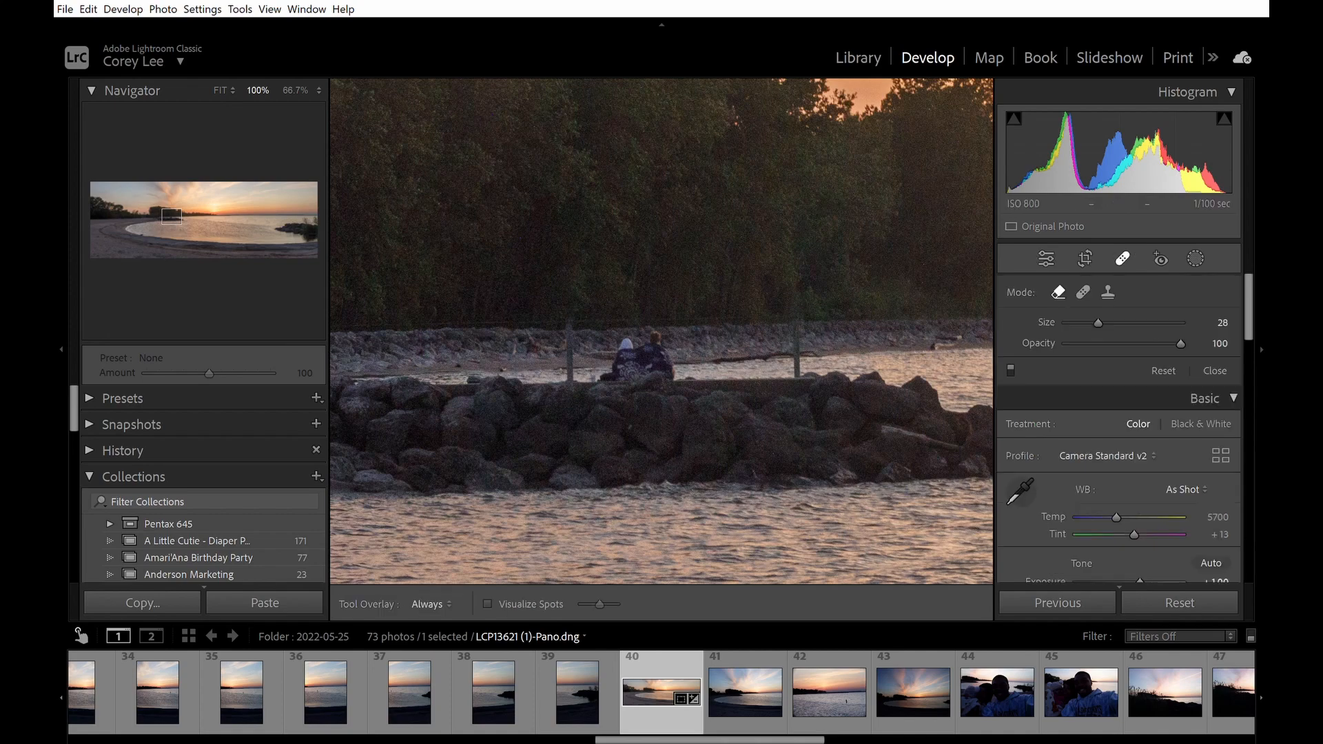
pyautogui.click(656, 384)
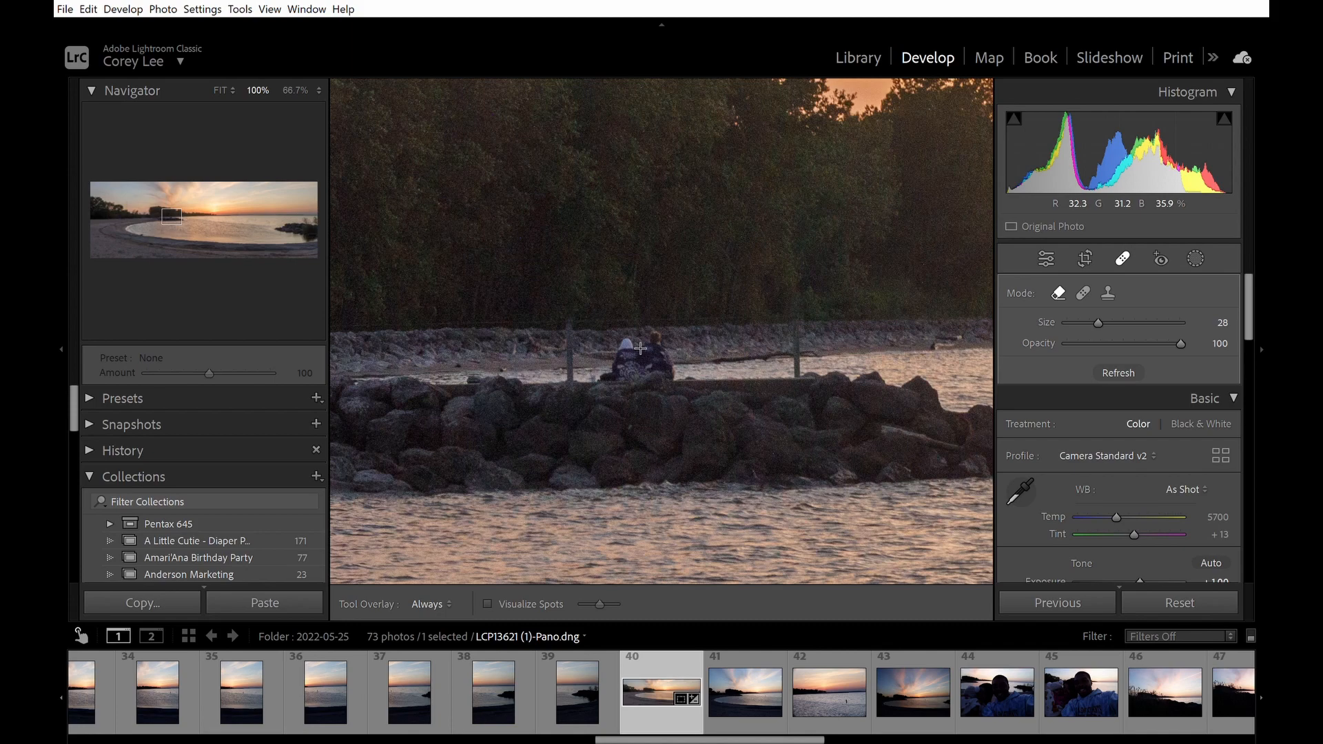
pyautogui.moveTo(647, 340); pyautogui.dragTo(659, 357)
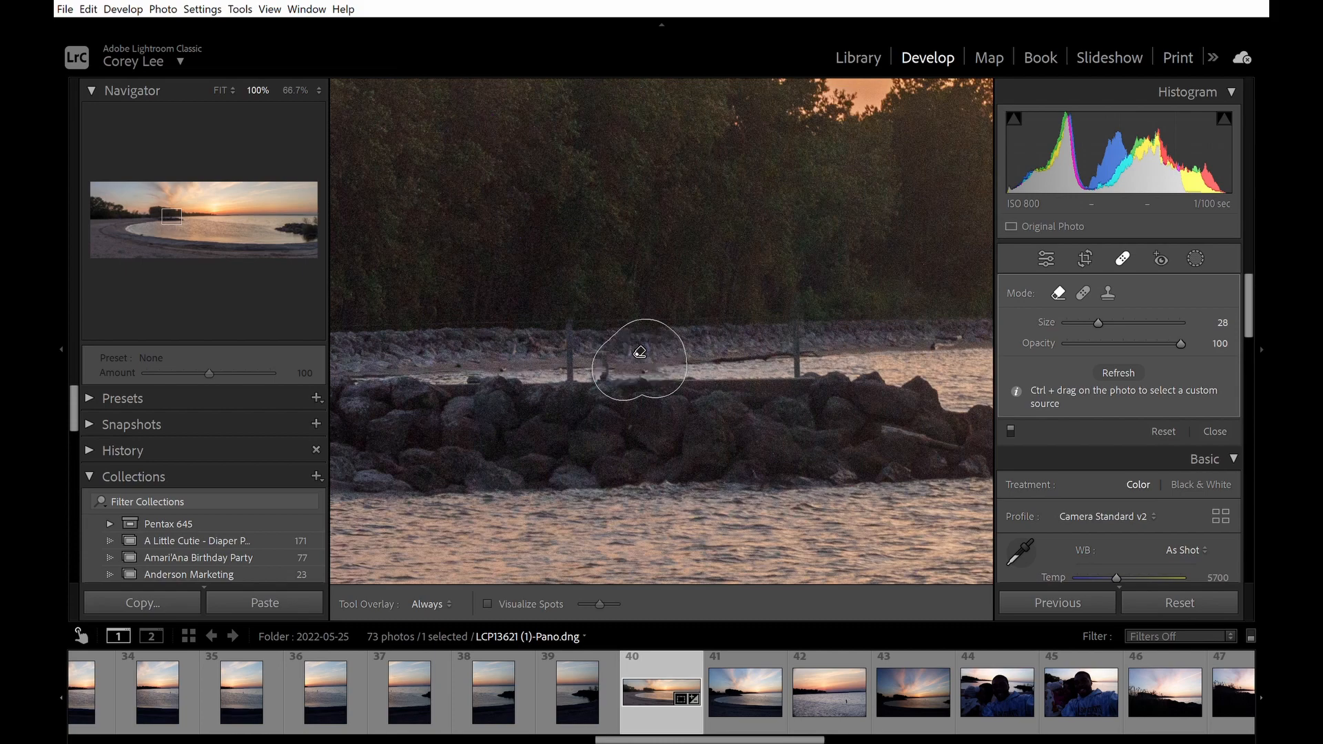
pyautogui.press('q')
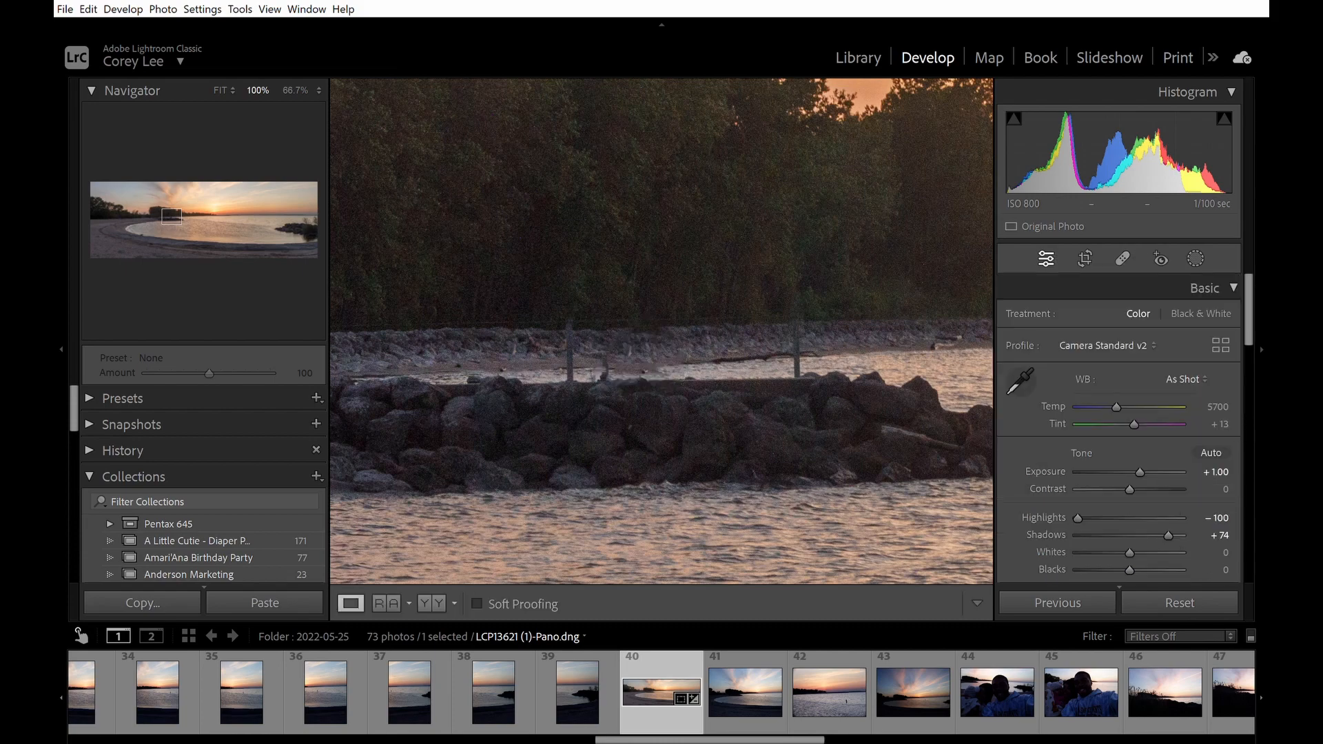
pyautogui.click(615, 358)
pyautogui.click(567, 316)
pyautogui.moveTo(642, 314); pyautogui.dragTo(685, 349)
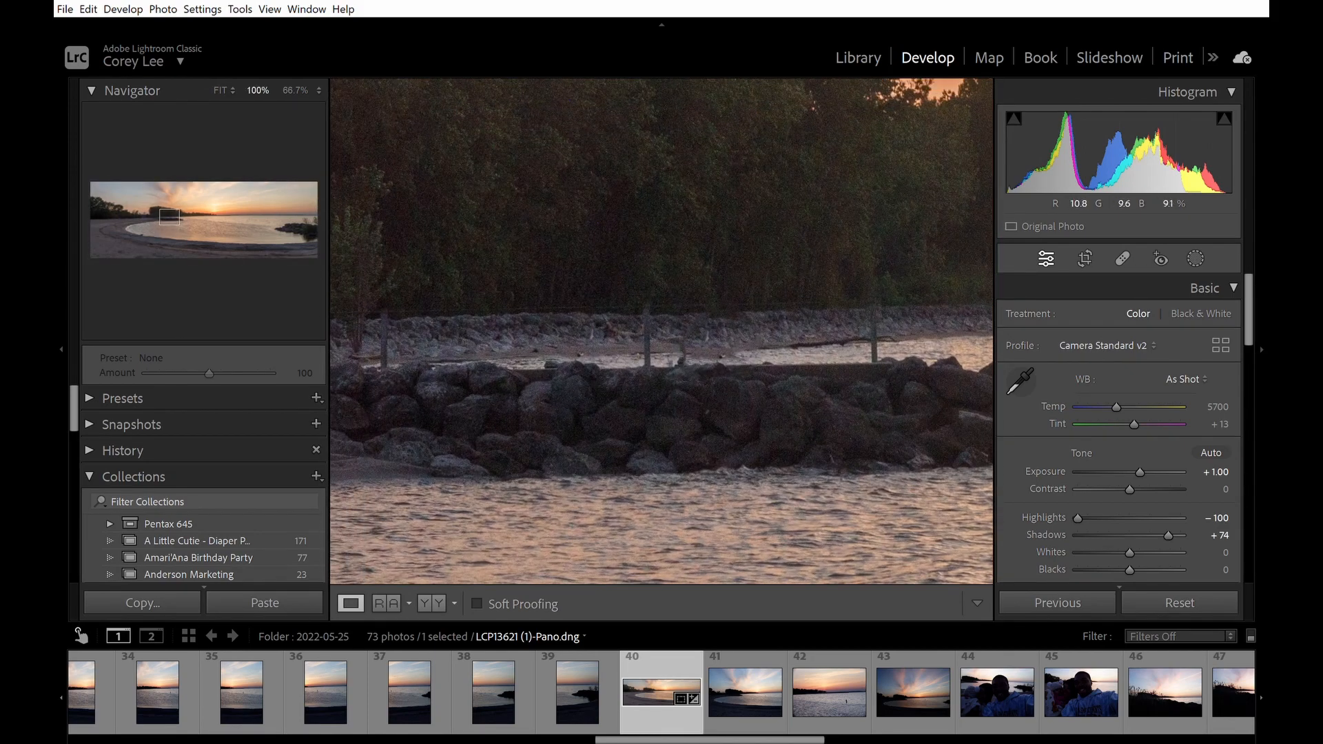
# Step: Set the tone curve's Lights to +33, Darks to -18 and Shadows to +8
pyautogui.click(750, 312)
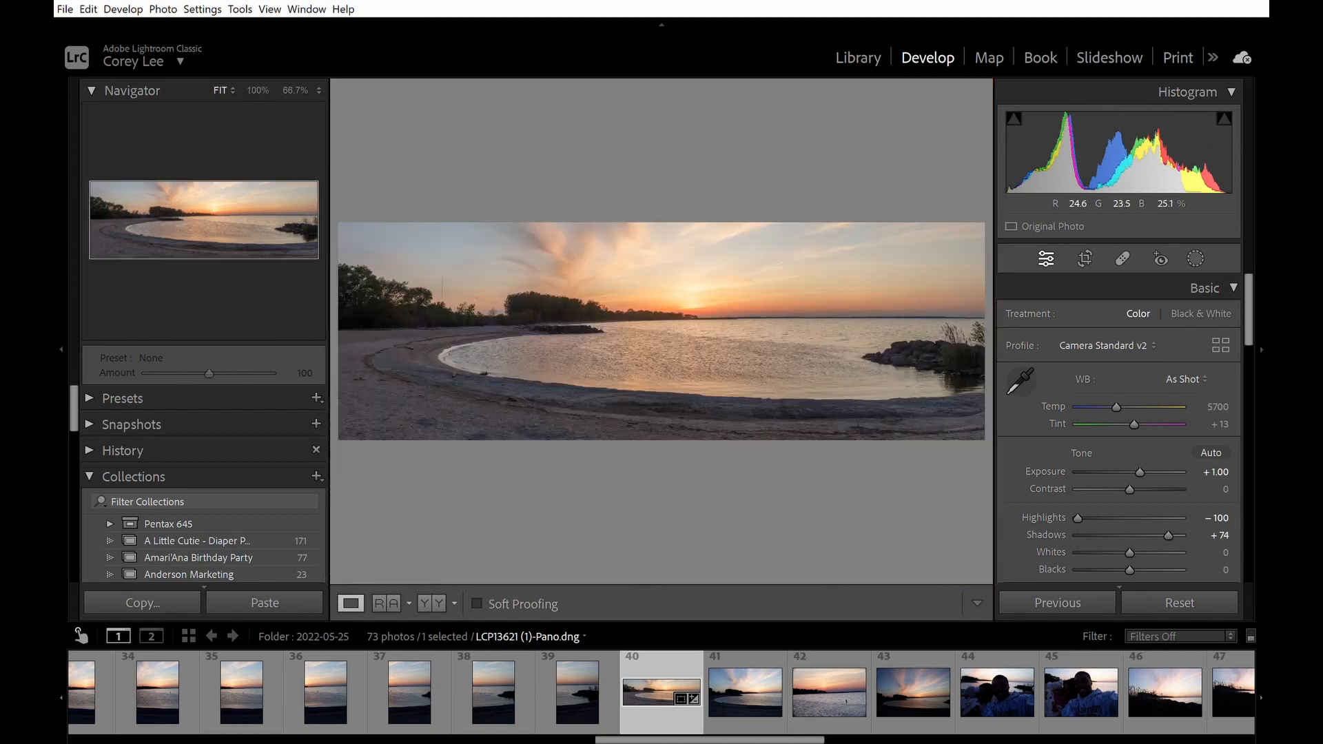
pyautogui.moveTo(1253, 314); pyautogui.dragTo(1261, 461)
pyautogui.moveTo(1148, 410); pyautogui.dragTo(1164, 407)
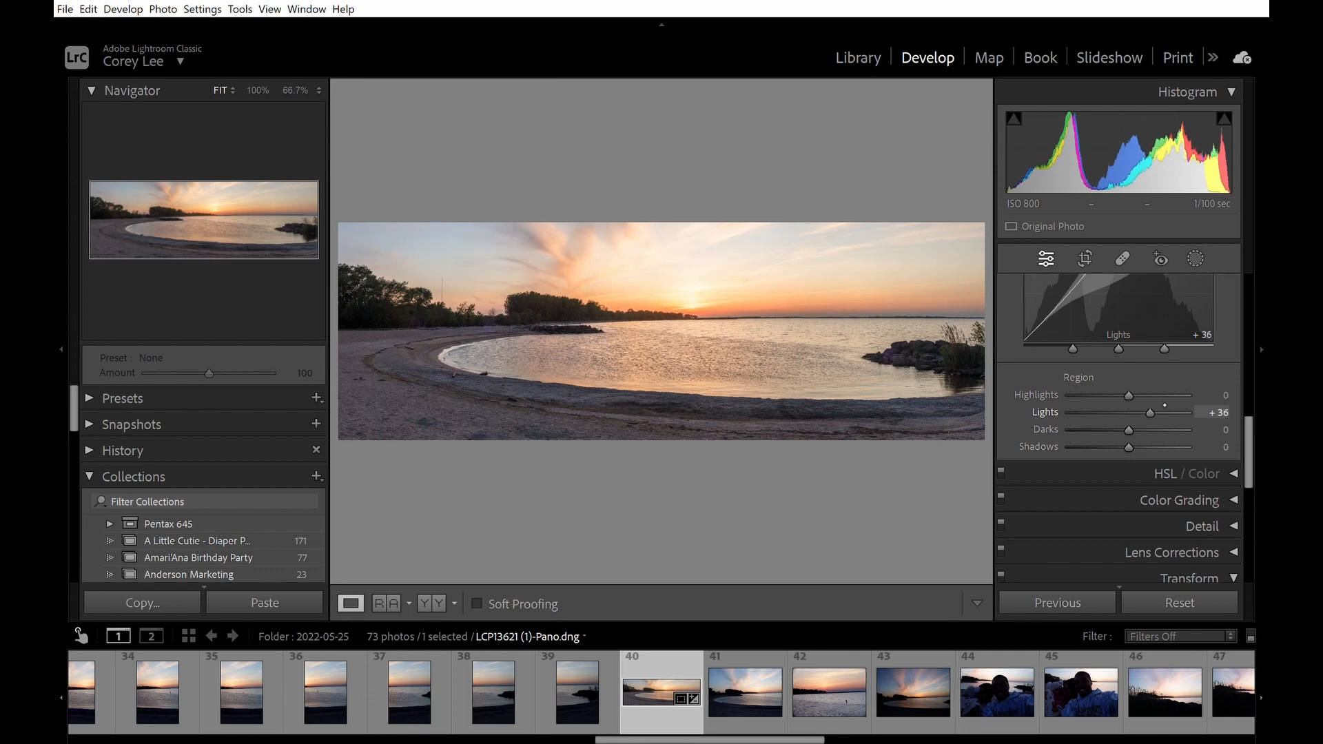
pyautogui.moveTo(1164, 405); pyautogui.dragTo(1162, 407)
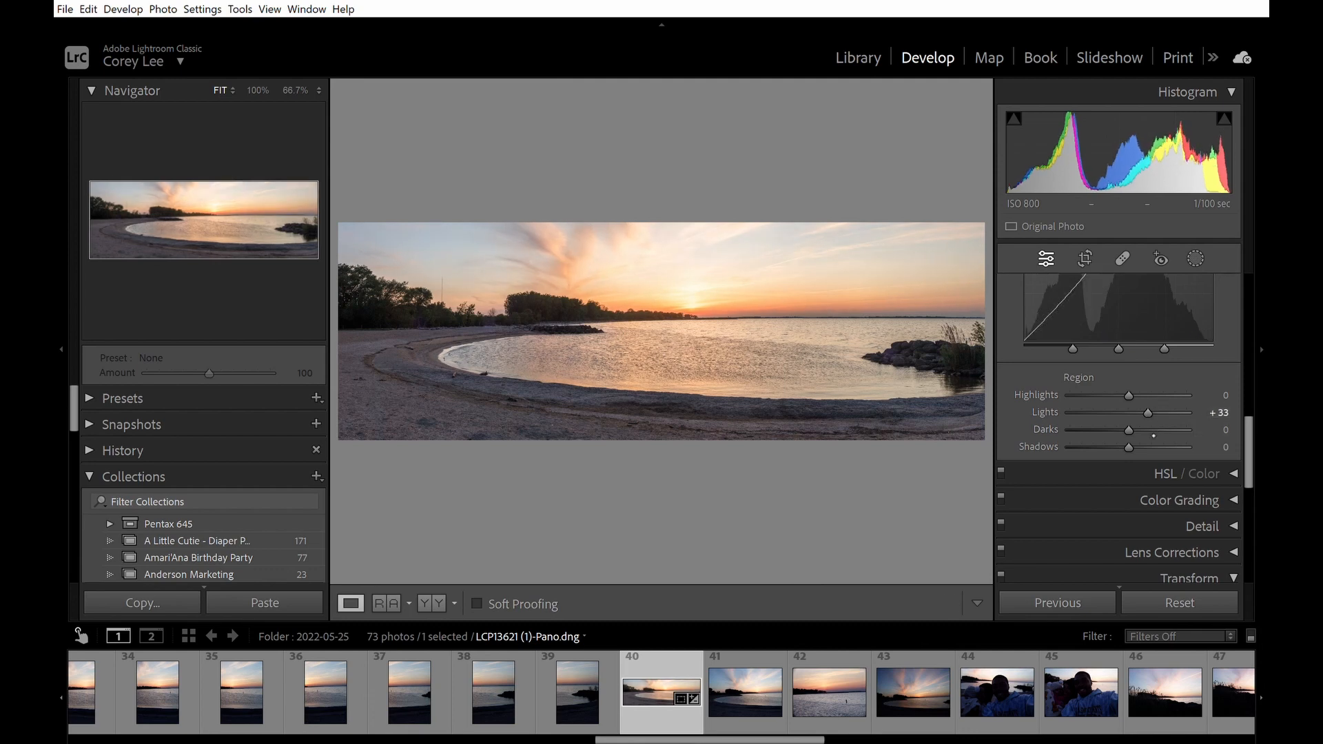
pyautogui.moveTo(1148, 430); pyautogui.dragTo(1141, 431)
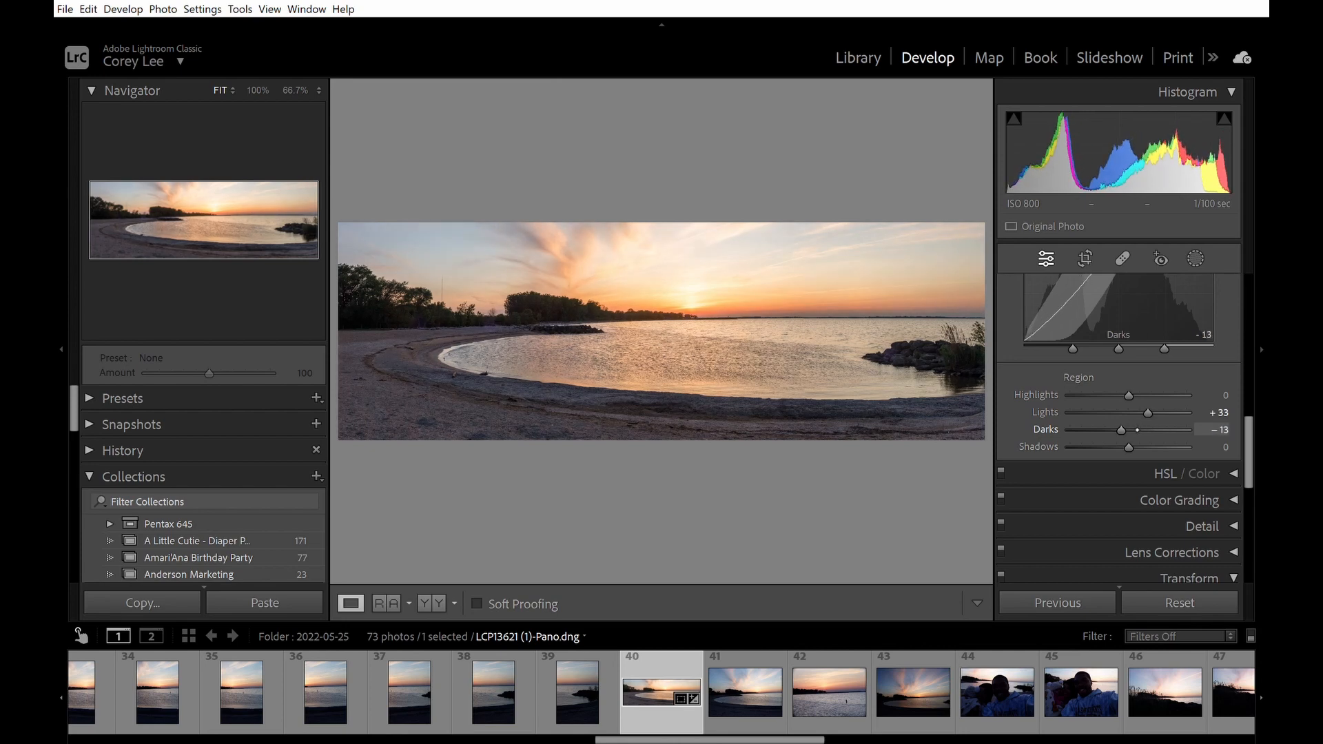
pyautogui.moveTo(1137, 429); pyautogui.dragTo(1134, 430)
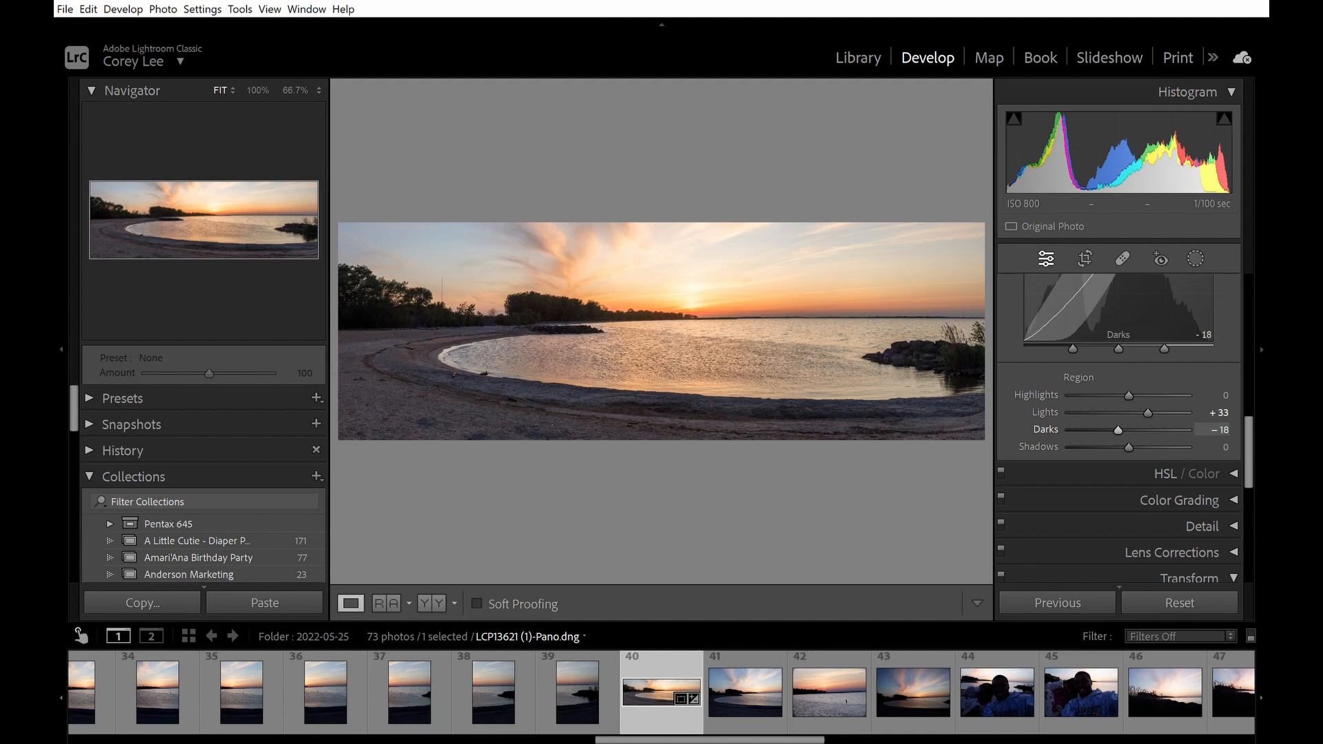
pyautogui.moveTo(1140, 447); pyautogui.dragTo(1152, 447)
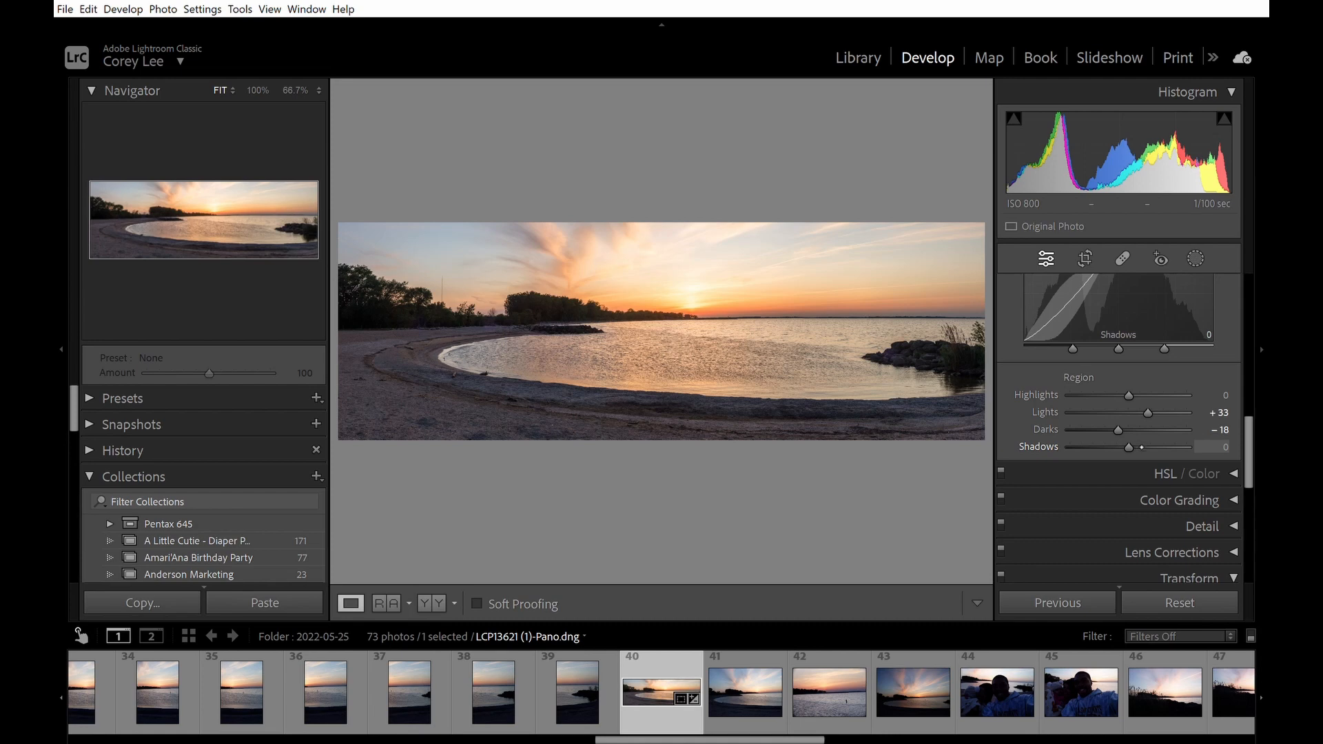
pyautogui.scroll(-6, 1151, 445)
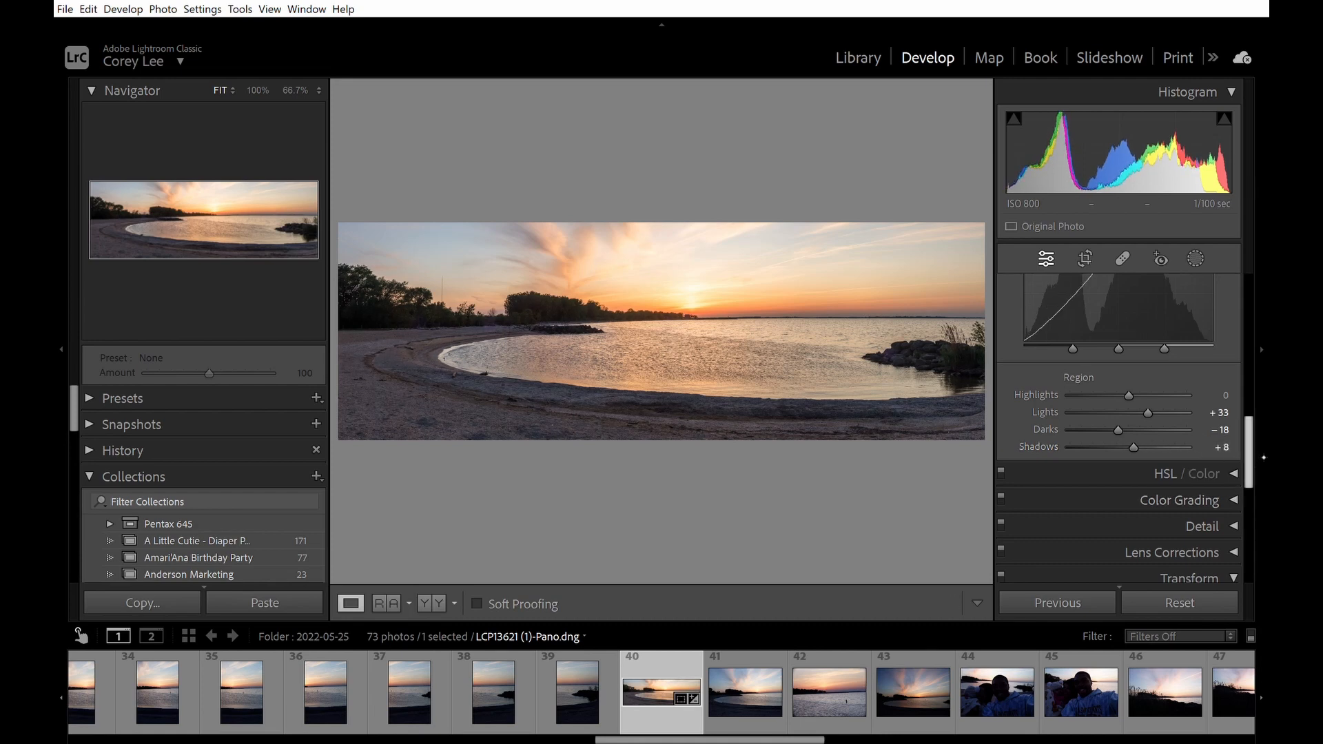
pyautogui.scroll(-1, 1264, 455)
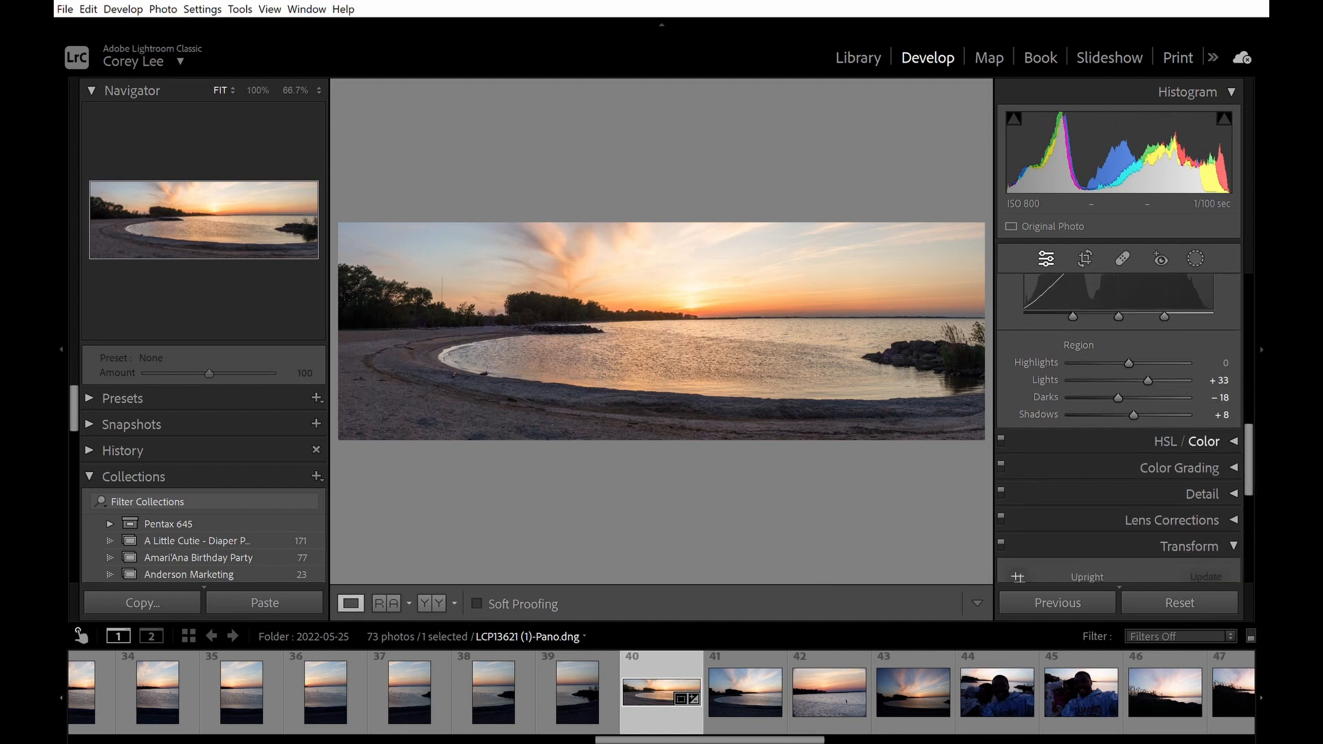
# Step: Set the panorama's Luminance noise reduction to 37
pyautogui.click(1234, 441)
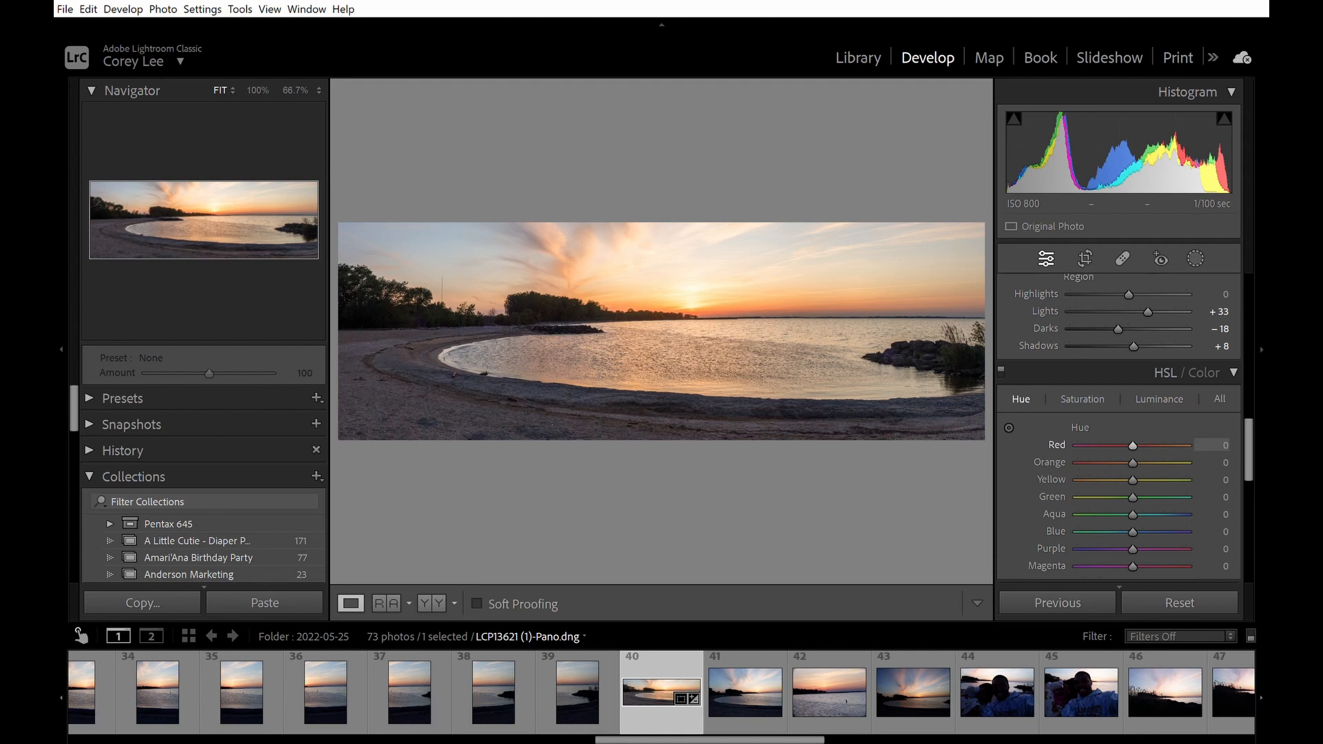
pyautogui.click(1234, 373)
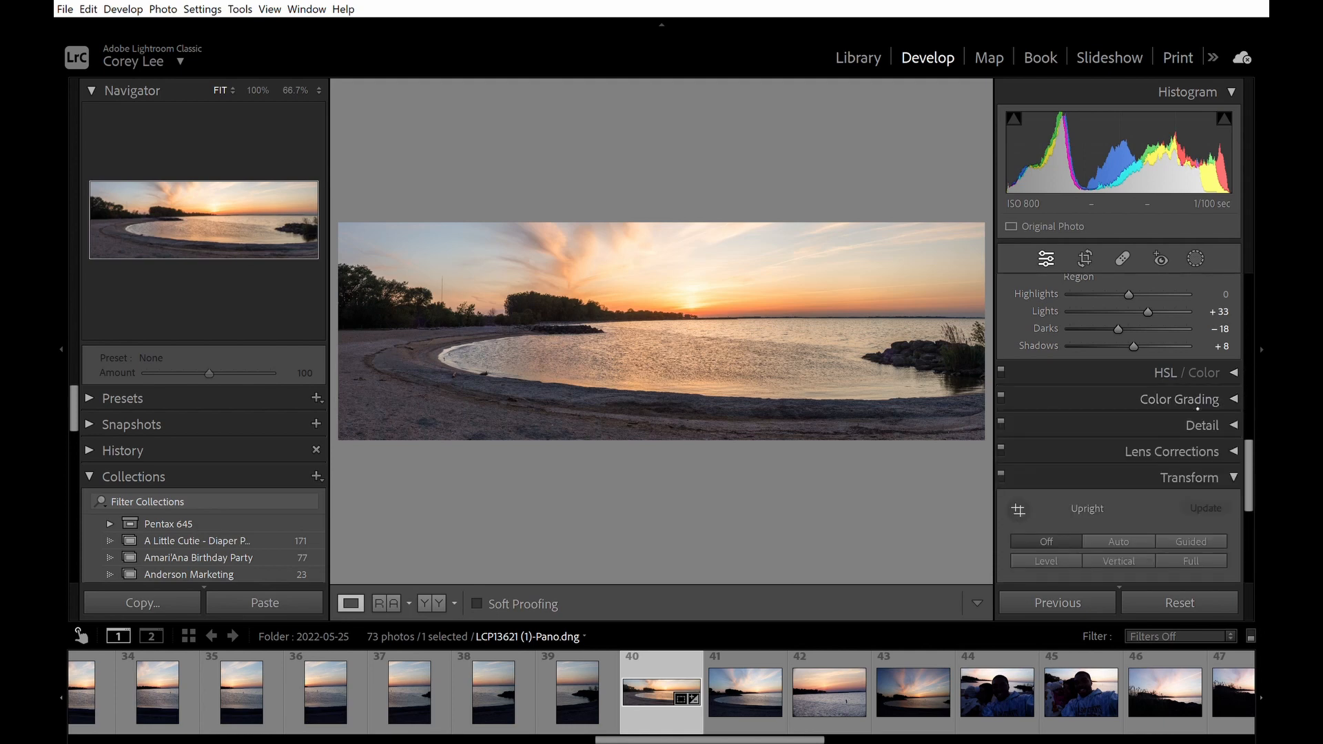
pyautogui.click(1237, 425)
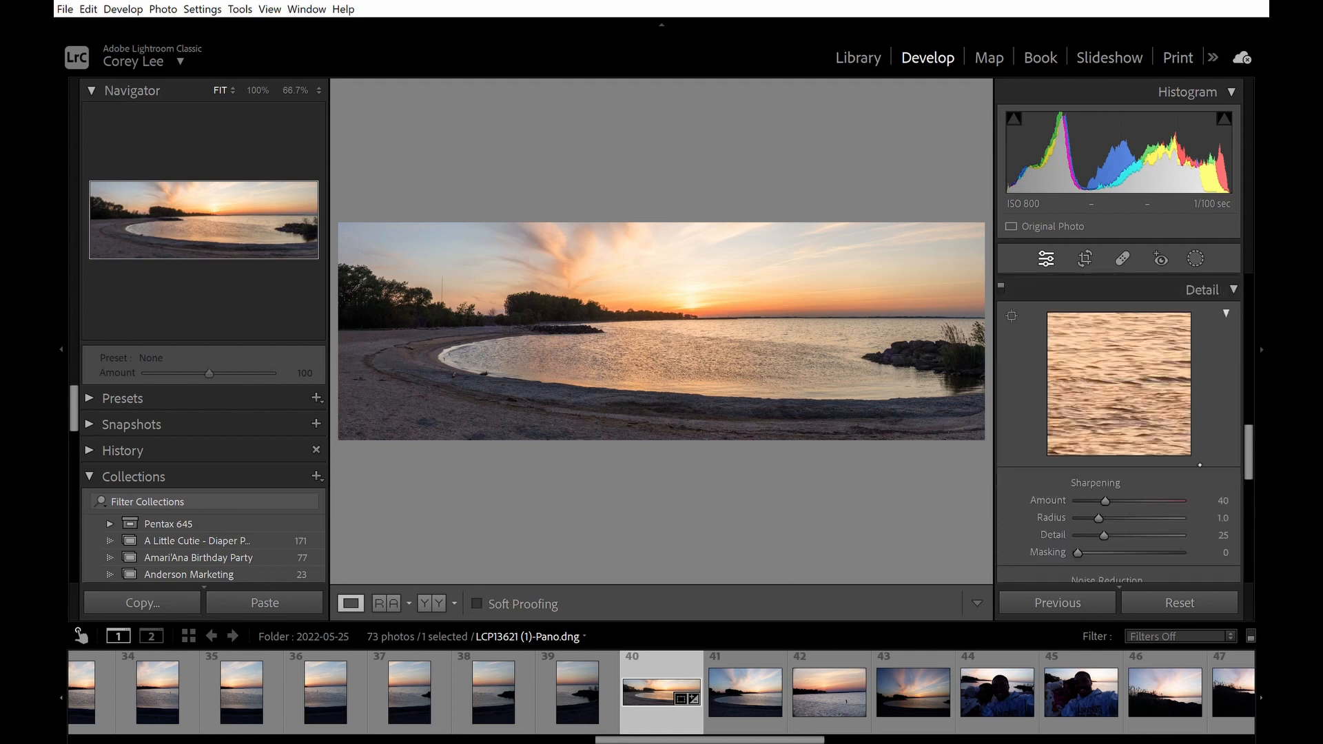
pyautogui.scroll(-3, 1116, 474)
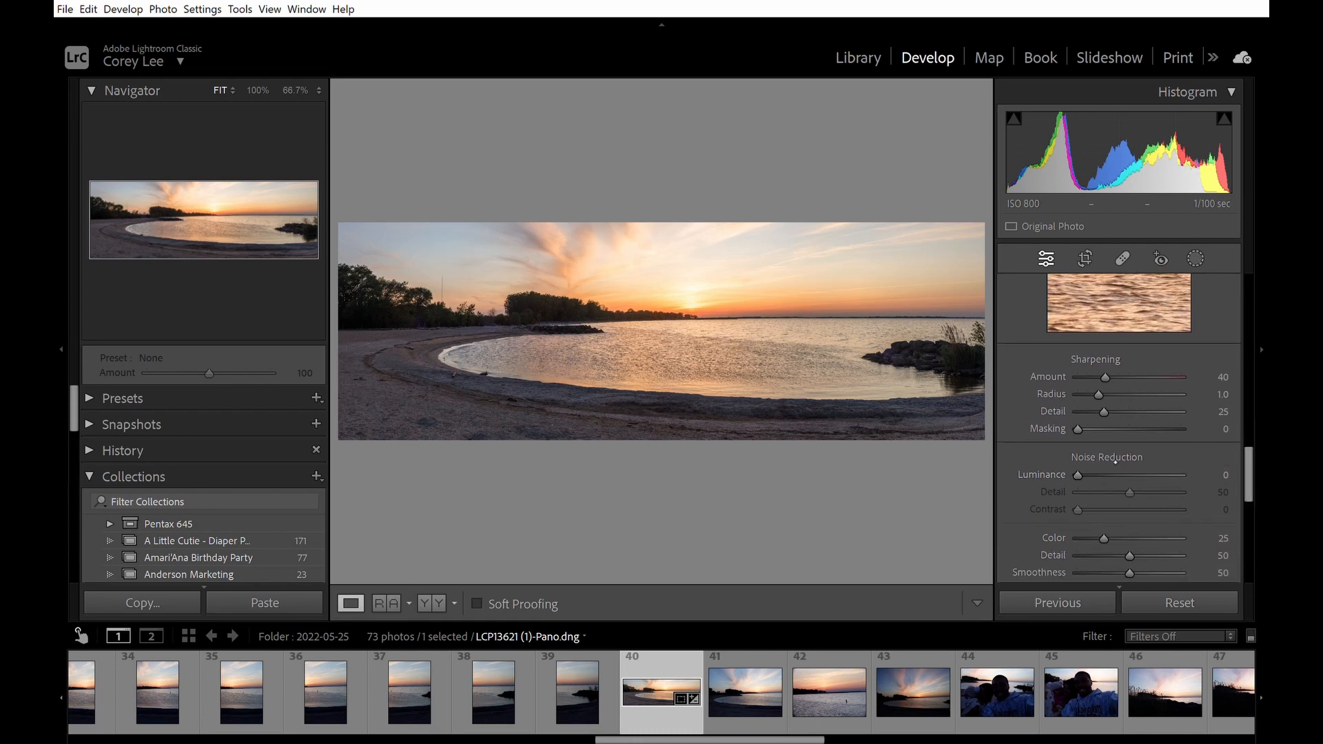
pyautogui.moveTo(1077, 475); pyautogui.dragTo(1087, 474)
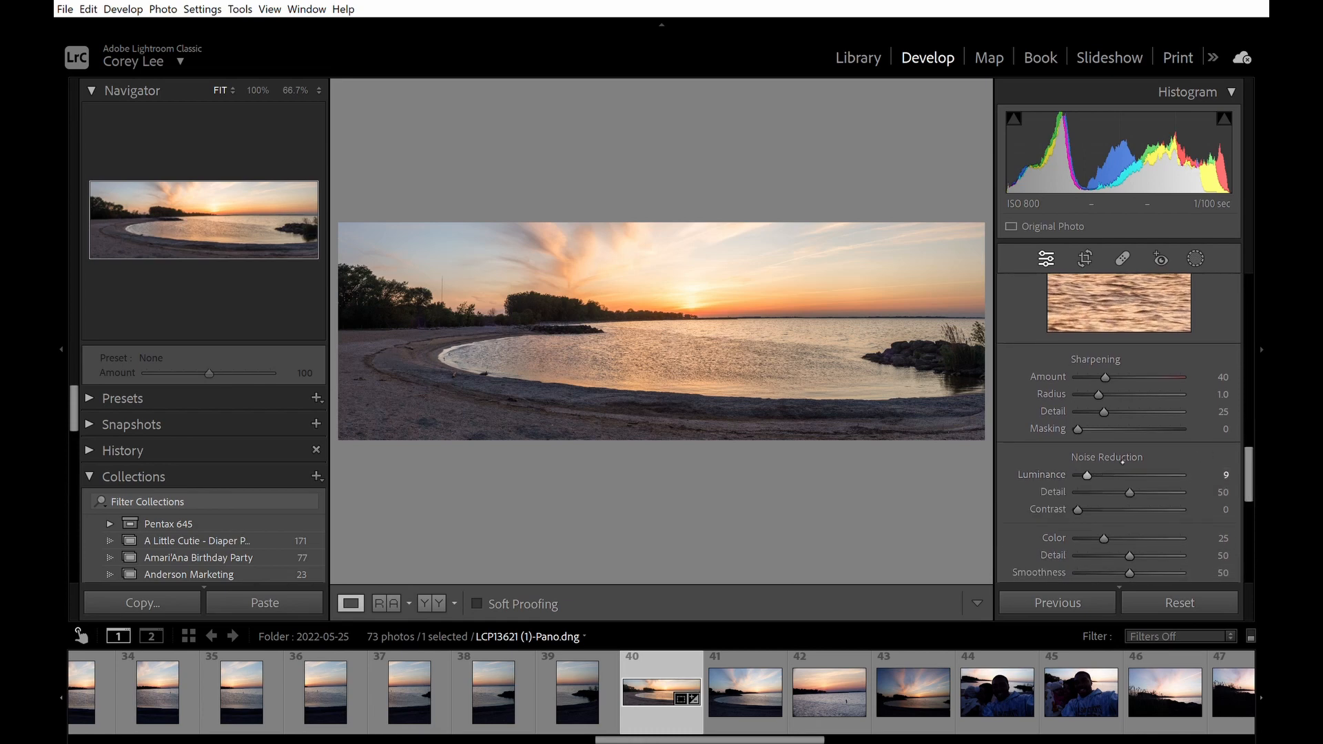
pyautogui.doubleClick(1115, 473)
pyautogui.moveTo(1125, 474); pyautogui.dragTo(1107, 475)
pyautogui.moveTo(1224, 474); pyautogui.dragTo(1229, 474)
pyautogui.moveTo(1112, 475); pyautogui.dragTo(1119, 475)
pyautogui.moveTo(1118, 475); pyautogui.dragTo(1116, 475)
# Step: Examine the noise-reduced trees, shoreline rocks and water at 100% magnification
pyautogui.click(597, 315)
pyautogui.click(598, 313)
pyautogui.click(600, 312)
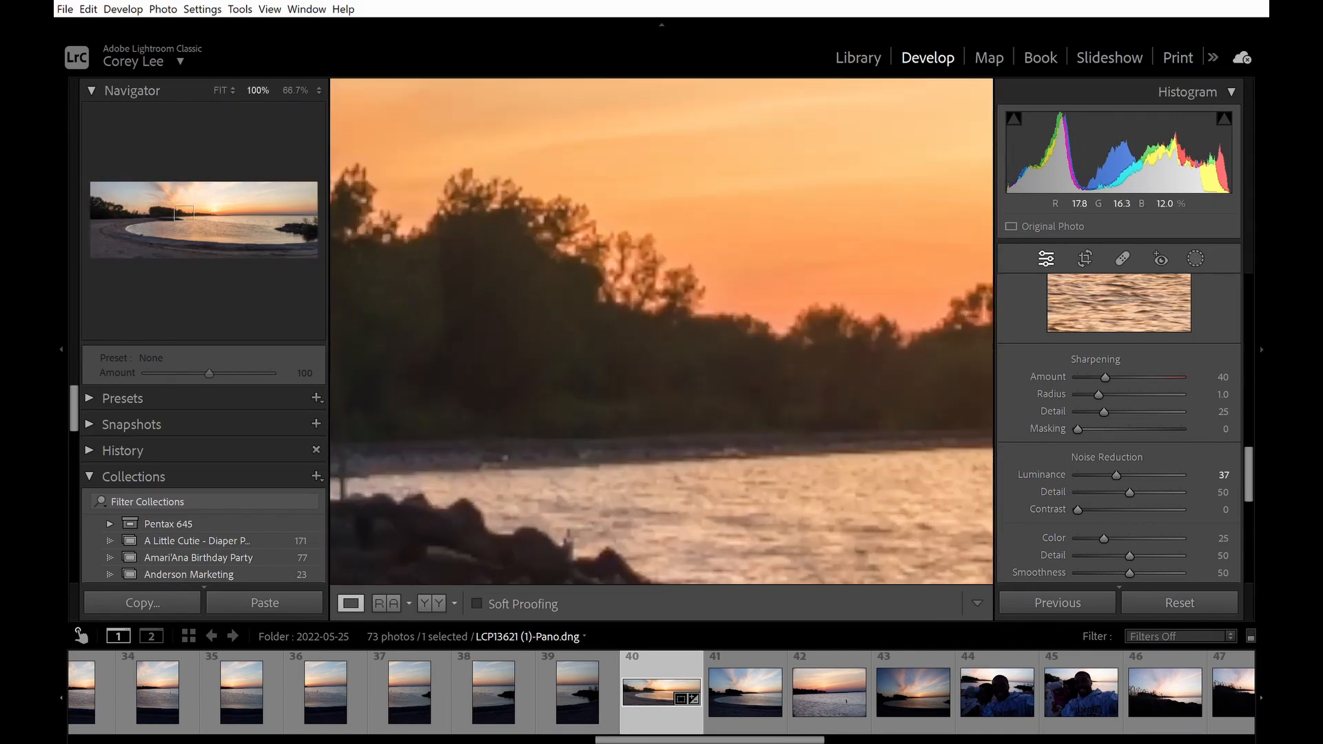
pyautogui.moveTo(784, 490); pyautogui.dragTo(875, 227)
pyautogui.moveTo(773, 453); pyautogui.dragTo(882, 437)
pyautogui.moveTo(718, 446); pyautogui.dragTo(991, 564)
pyautogui.moveTo(697, 374); pyautogui.dragTo(791, 535)
pyautogui.moveTo(752, 473); pyautogui.dragTo(775, 348)
pyautogui.moveTo(667, 470); pyautogui.dragTo(713, 273)
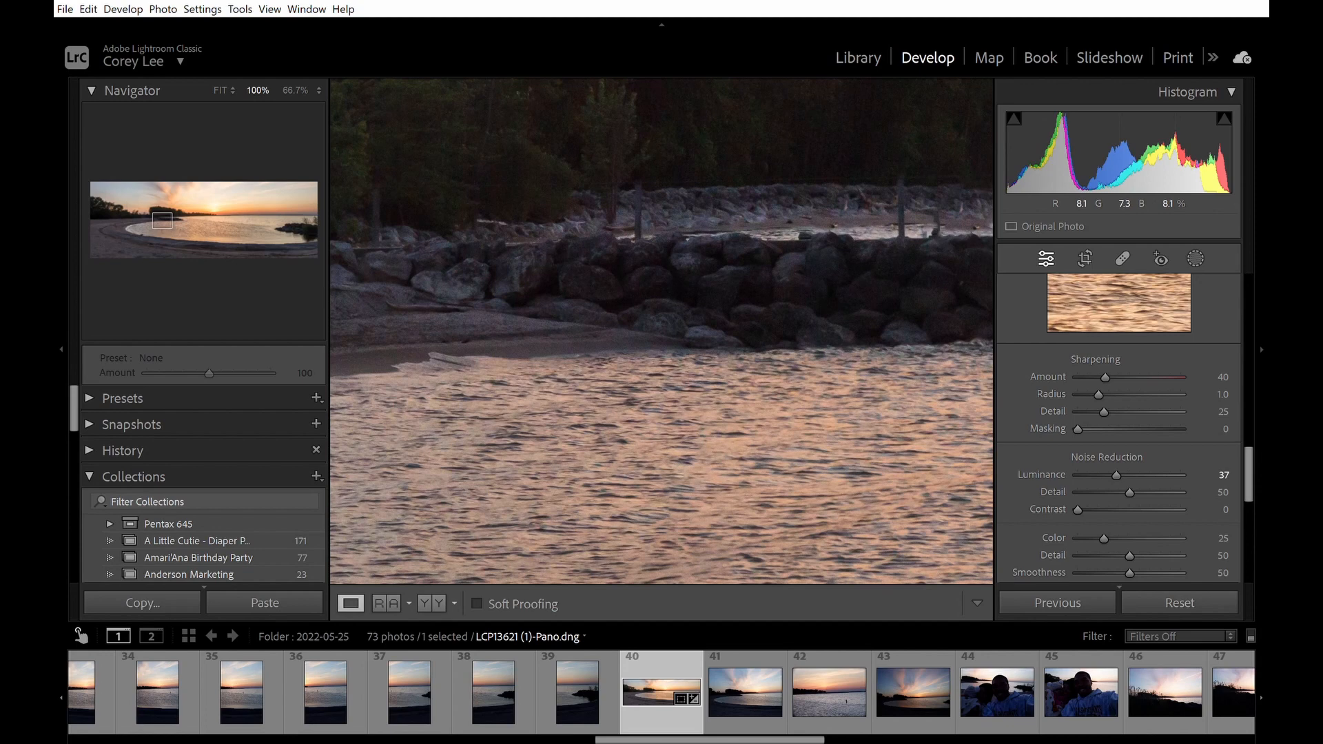
# Step: Set both Clarity and Dehaze to +26 for the whole panorama
pyautogui.moveTo(1249, 473); pyautogui.dragTo(1265, 380)
pyautogui.scroll(5, 1159, 463)
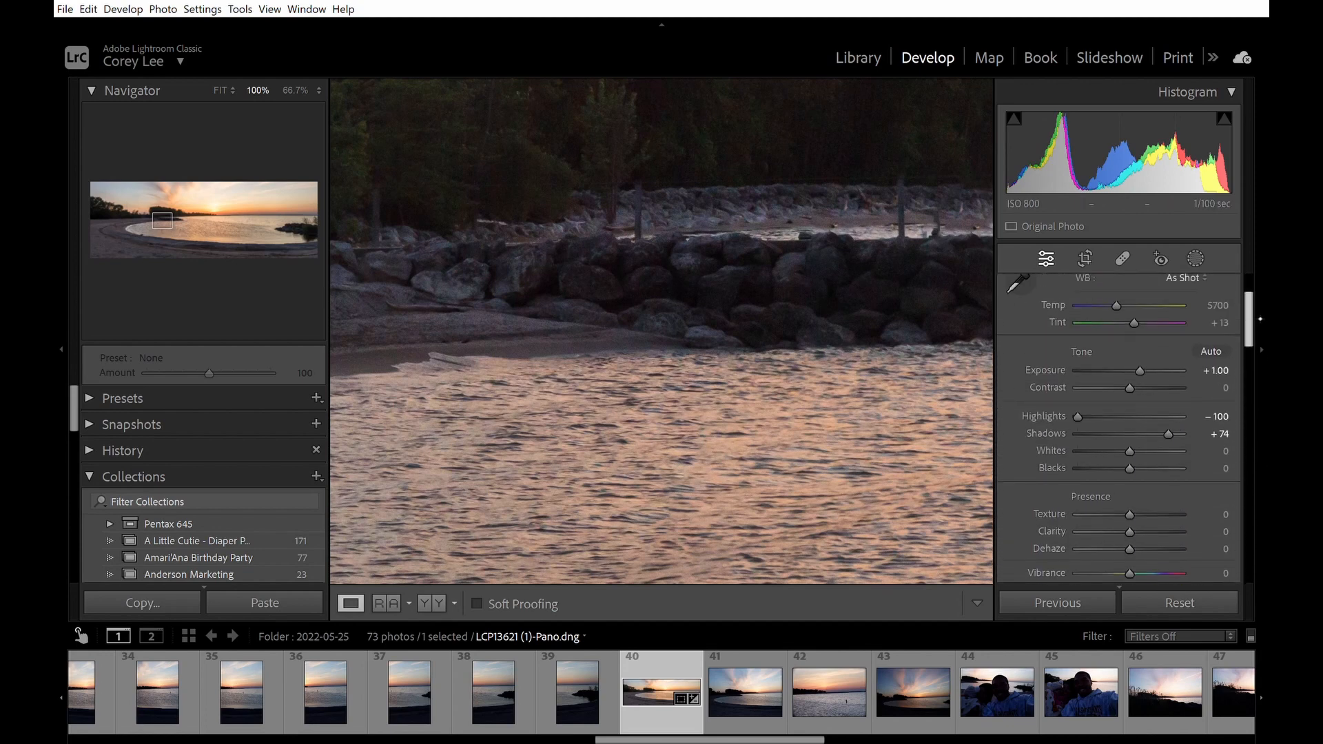
pyautogui.moveTo(1130, 458); pyautogui.dragTo(1142, 458)
pyautogui.click(856, 413)
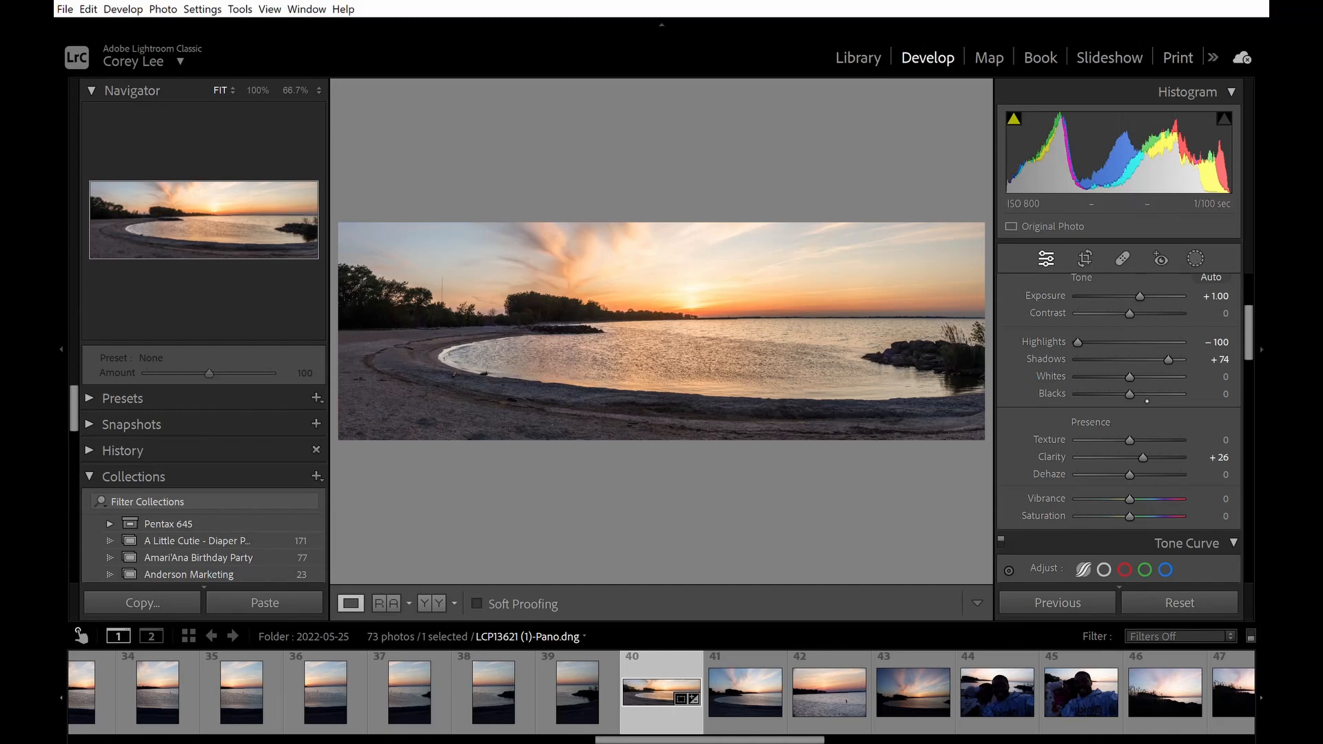
pyautogui.moveTo(1147, 474); pyautogui.dragTo(1157, 473)
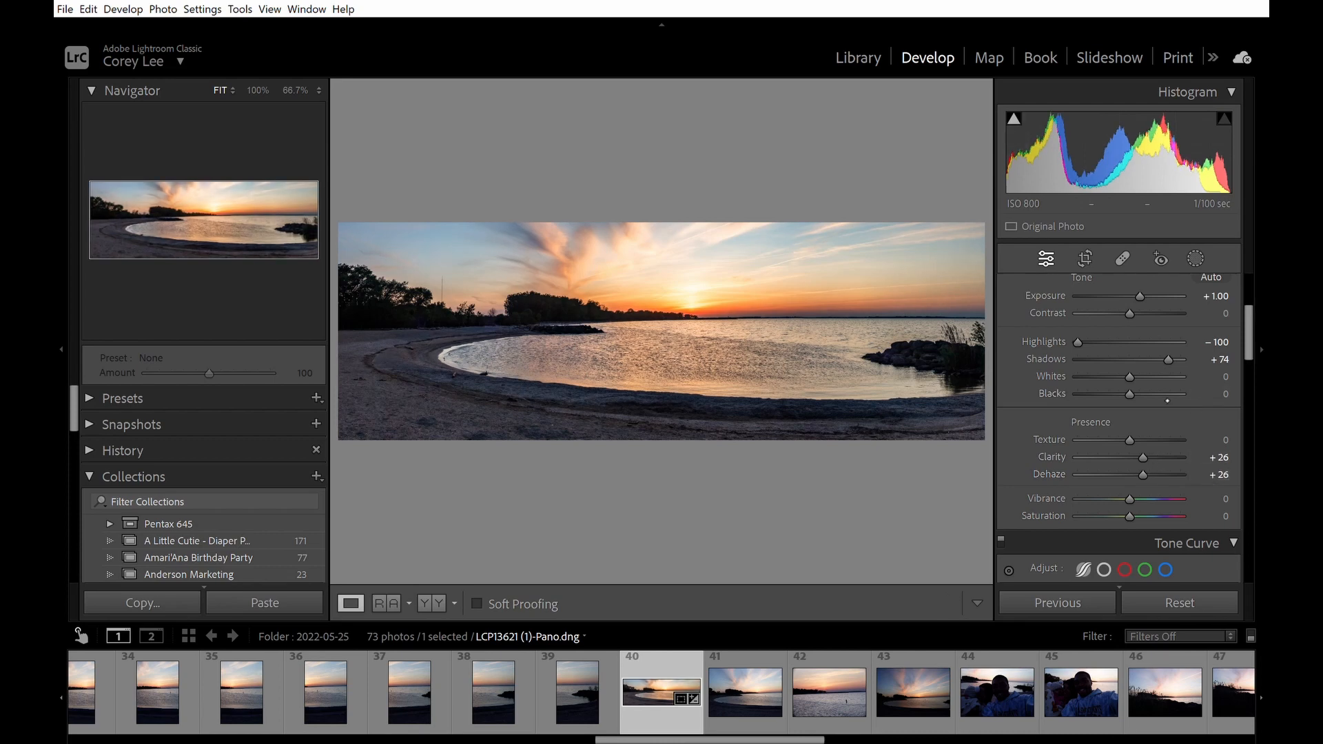
# Step: Raise Blacks to +54 and set the tone curve's Darks to -7
pyautogui.moveTo(1150, 395); pyautogui.dragTo(1171, 394)
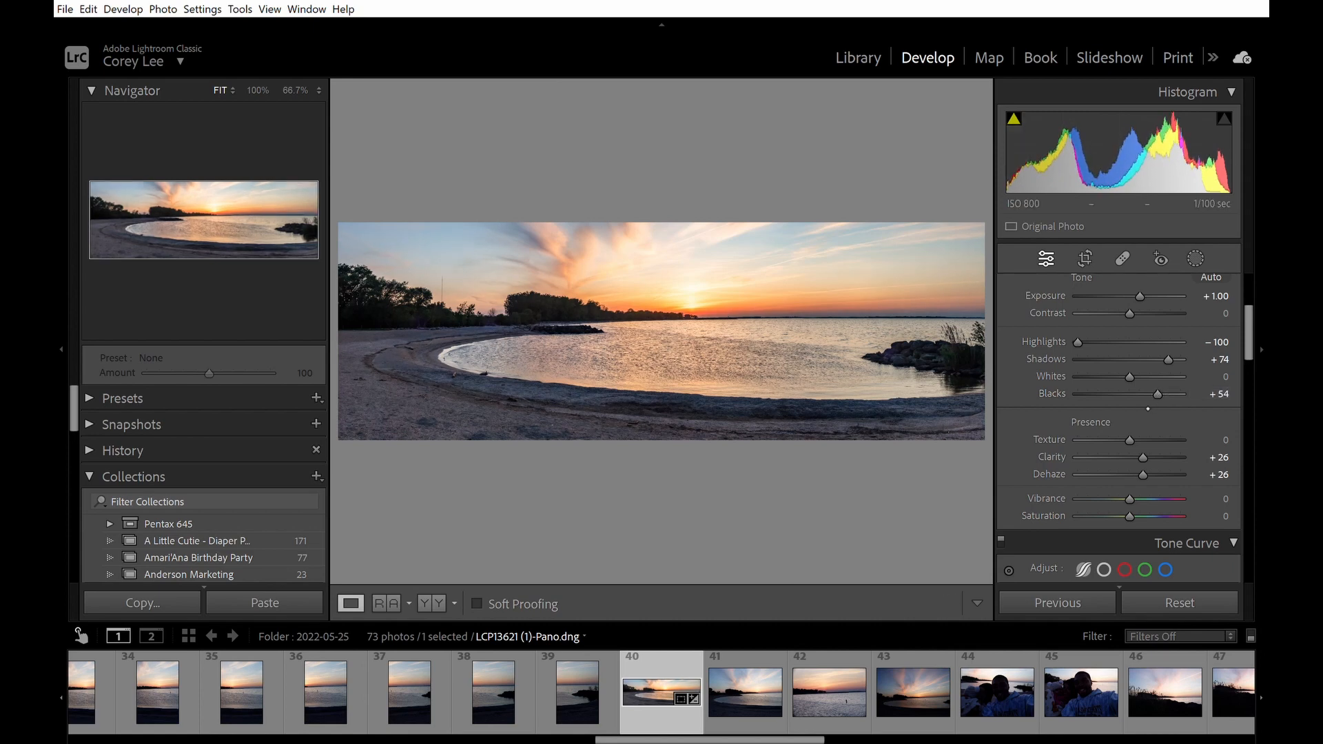
pyautogui.scroll(-2, 1260, 346)
pyautogui.scroll(-8, 1261, 346)
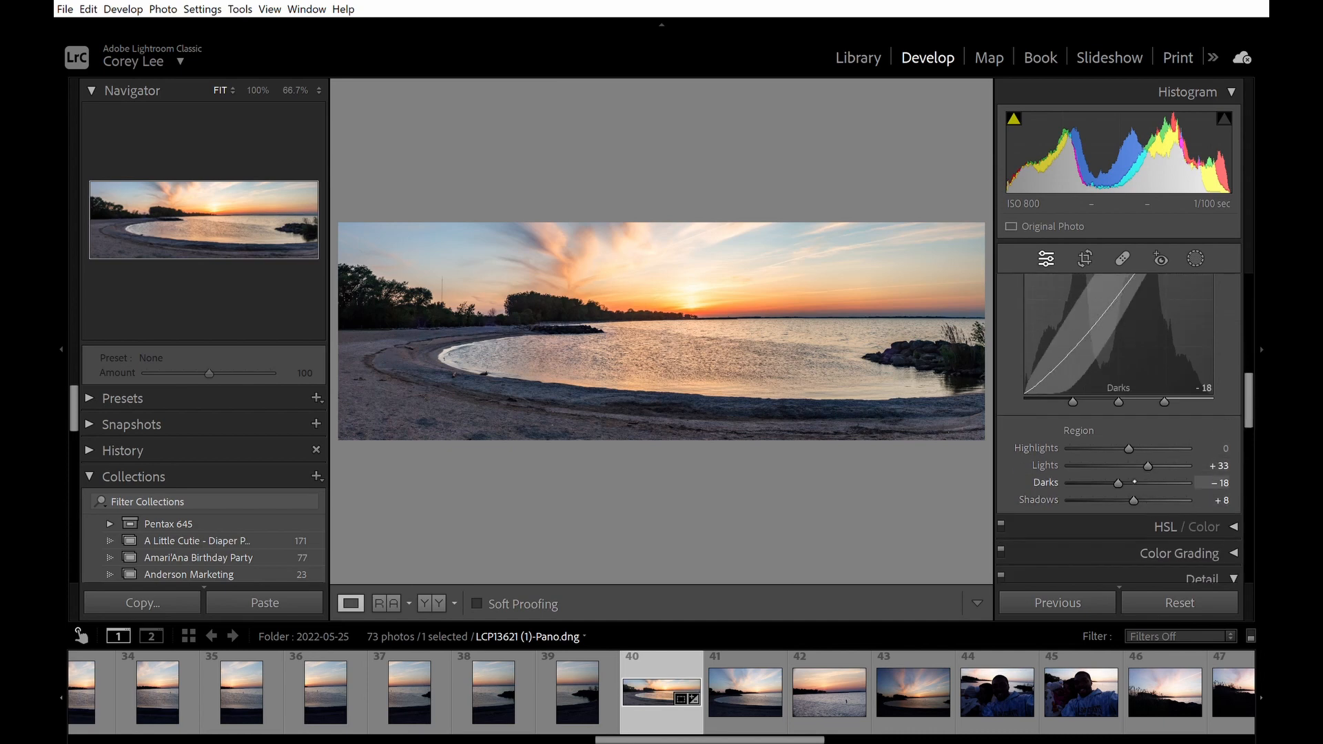
pyautogui.moveTo(1134, 482); pyautogui.dragTo(1140, 481)
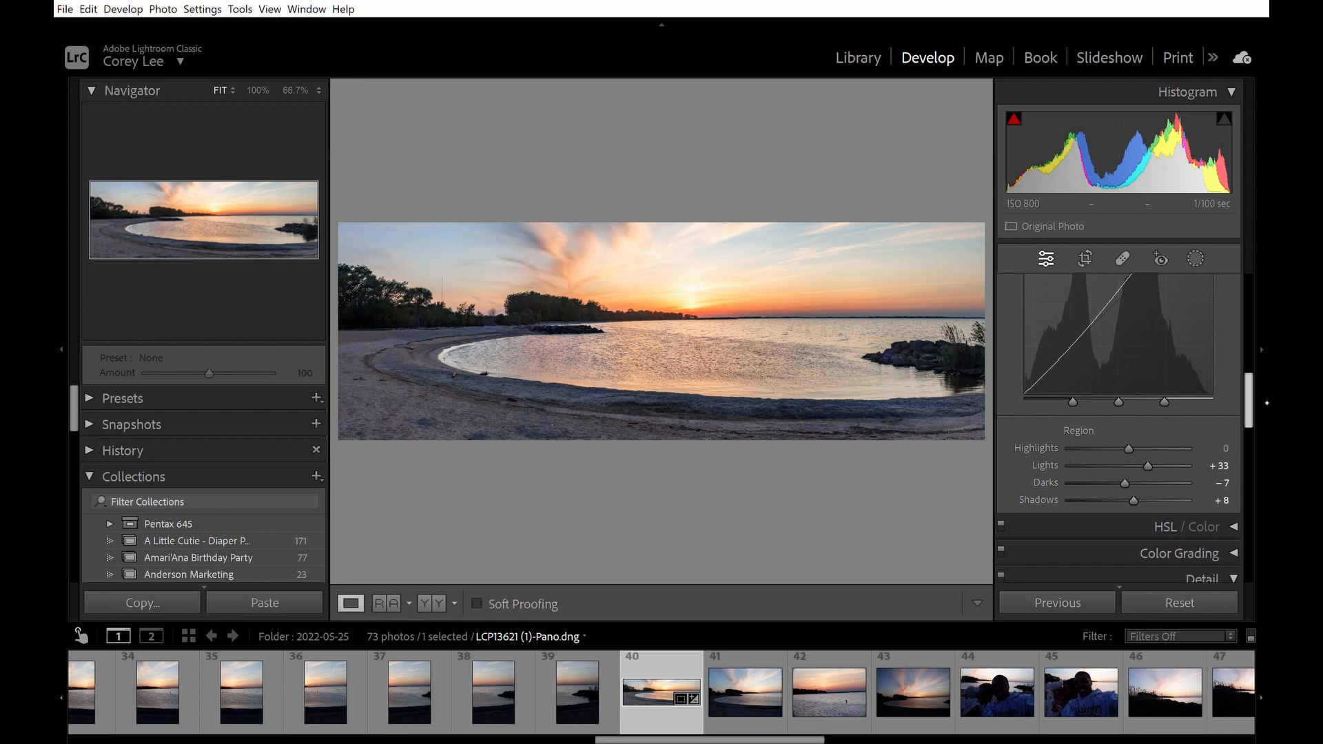
pyautogui.scroll(5, 1118, 427)
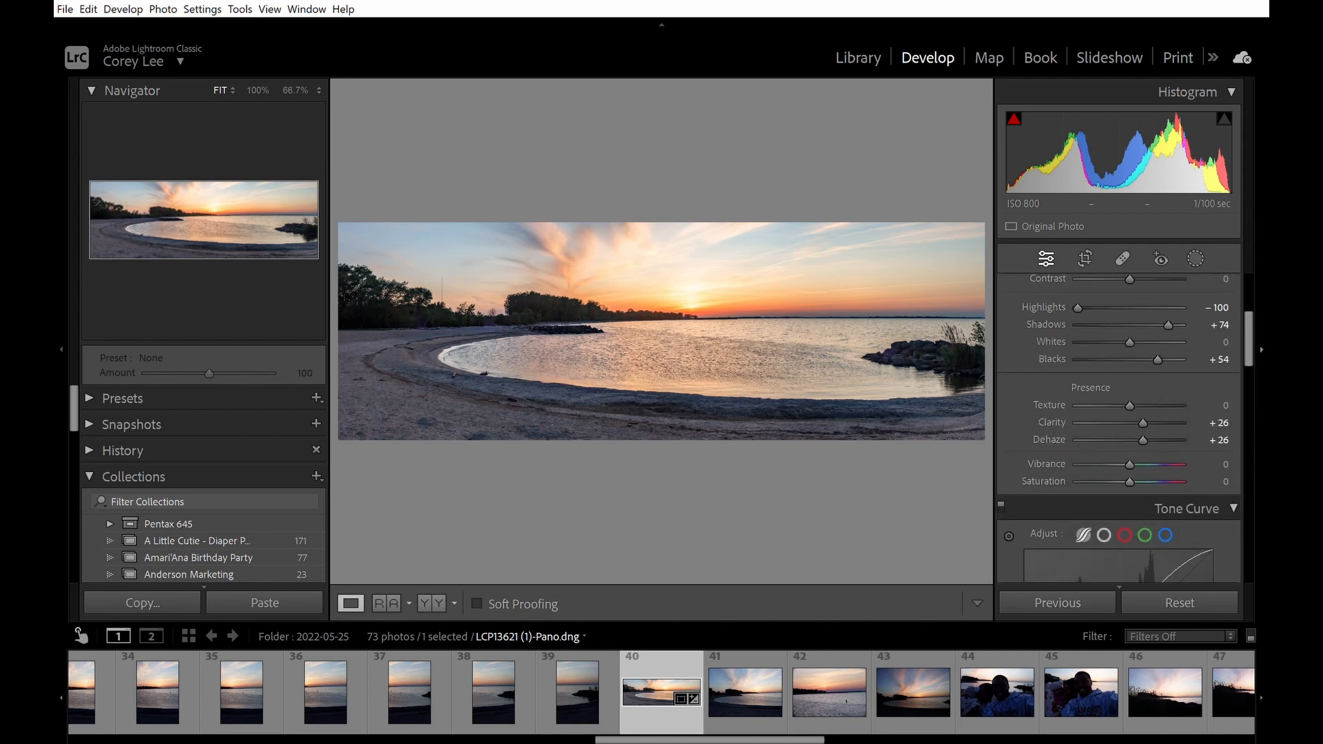
pyautogui.click(1195, 258)
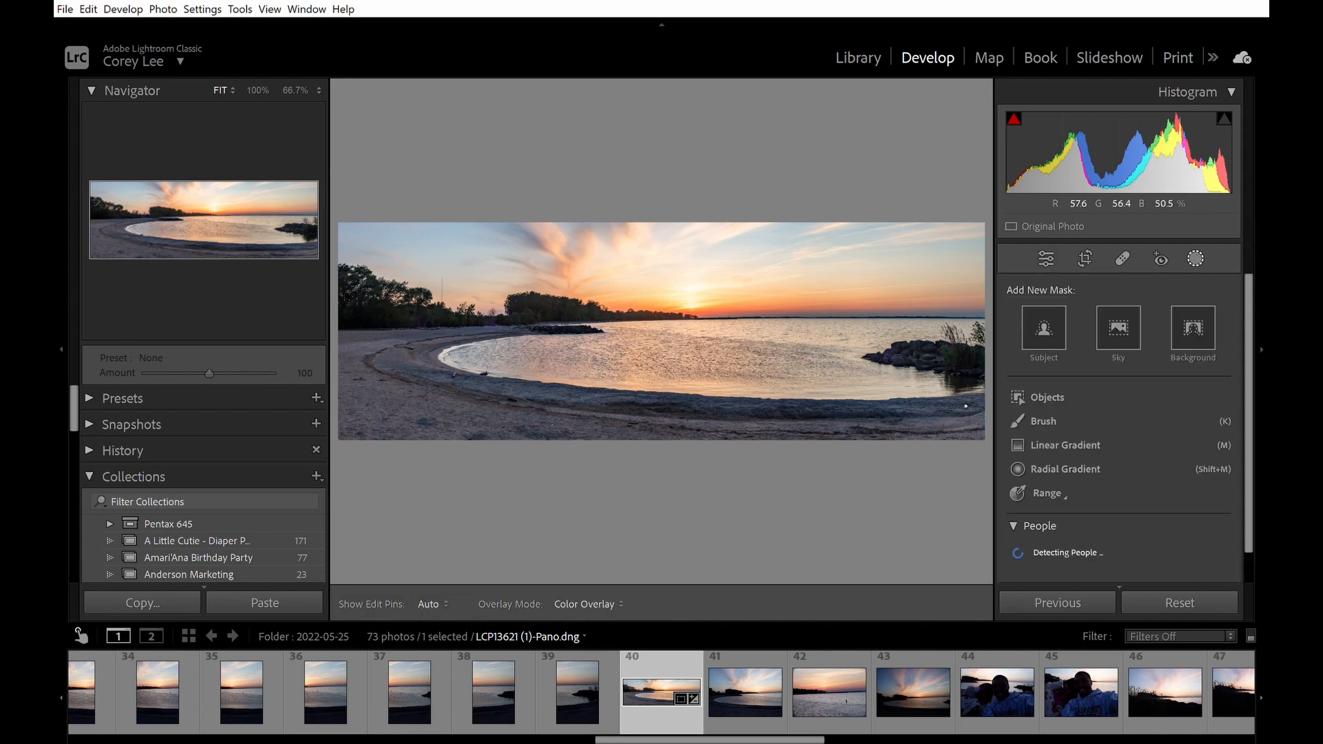
pyautogui.click(1043, 421)
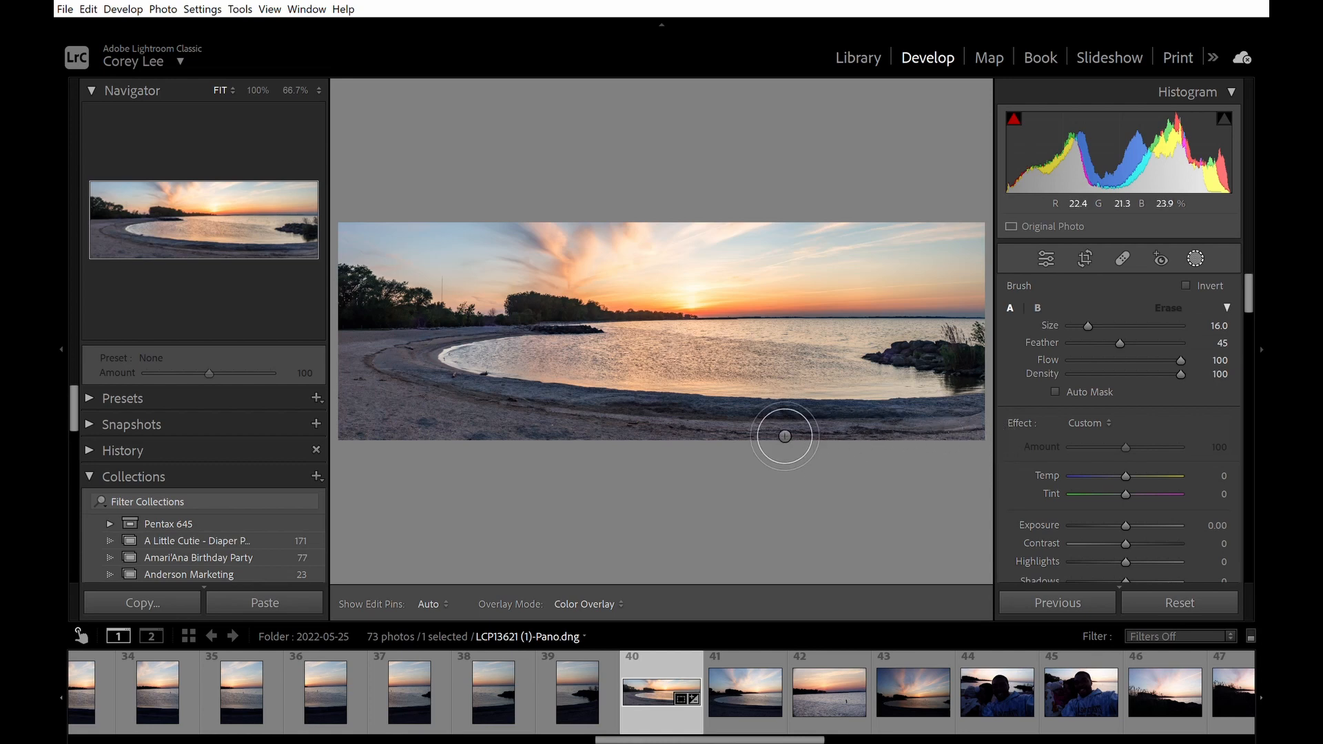
pyautogui.click(1196, 259)
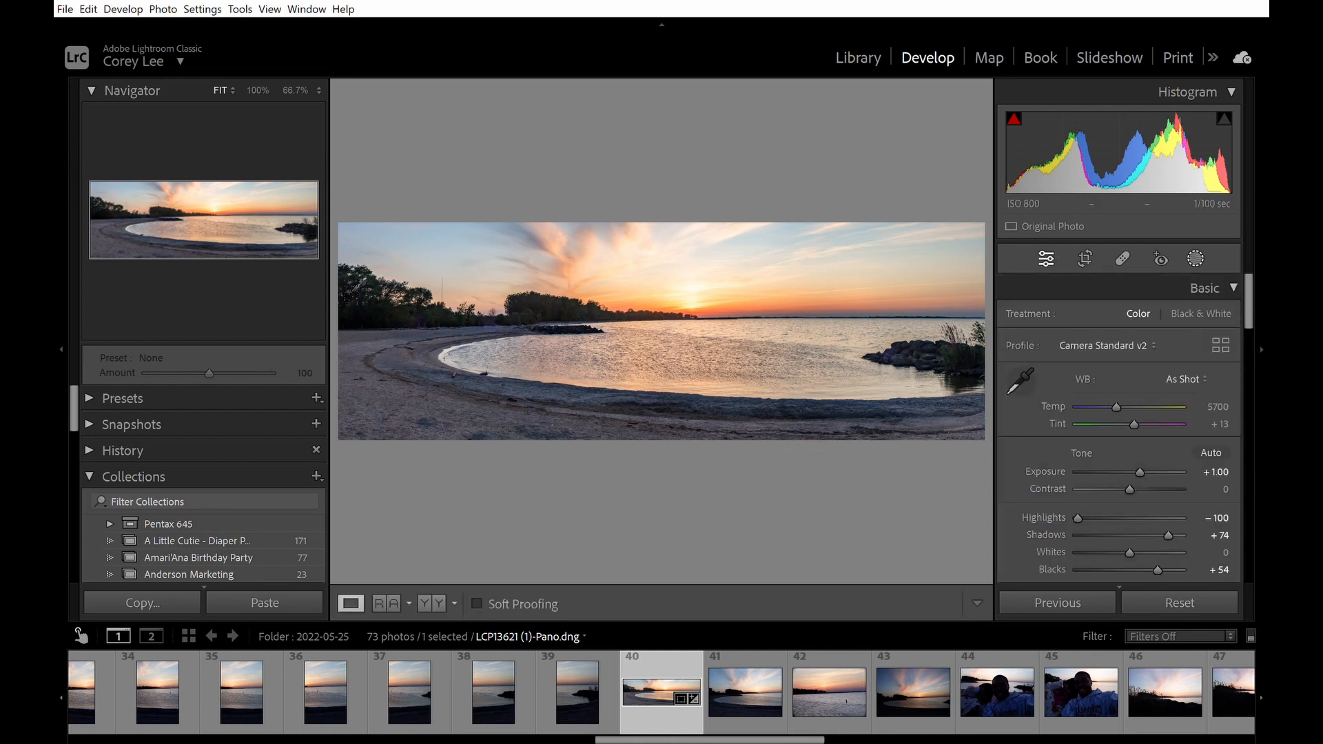
# Step: Raise the panorama's Blacks to +81
pyautogui.moveTo(1257, 296)
pyautogui.mouseDown()
pyautogui.moveTo(1255, 358)
pyautogui.moveTo(1255, 298)
pyautogui.mouseUp()
pyautogui.scroll(-4, 1235, 361)
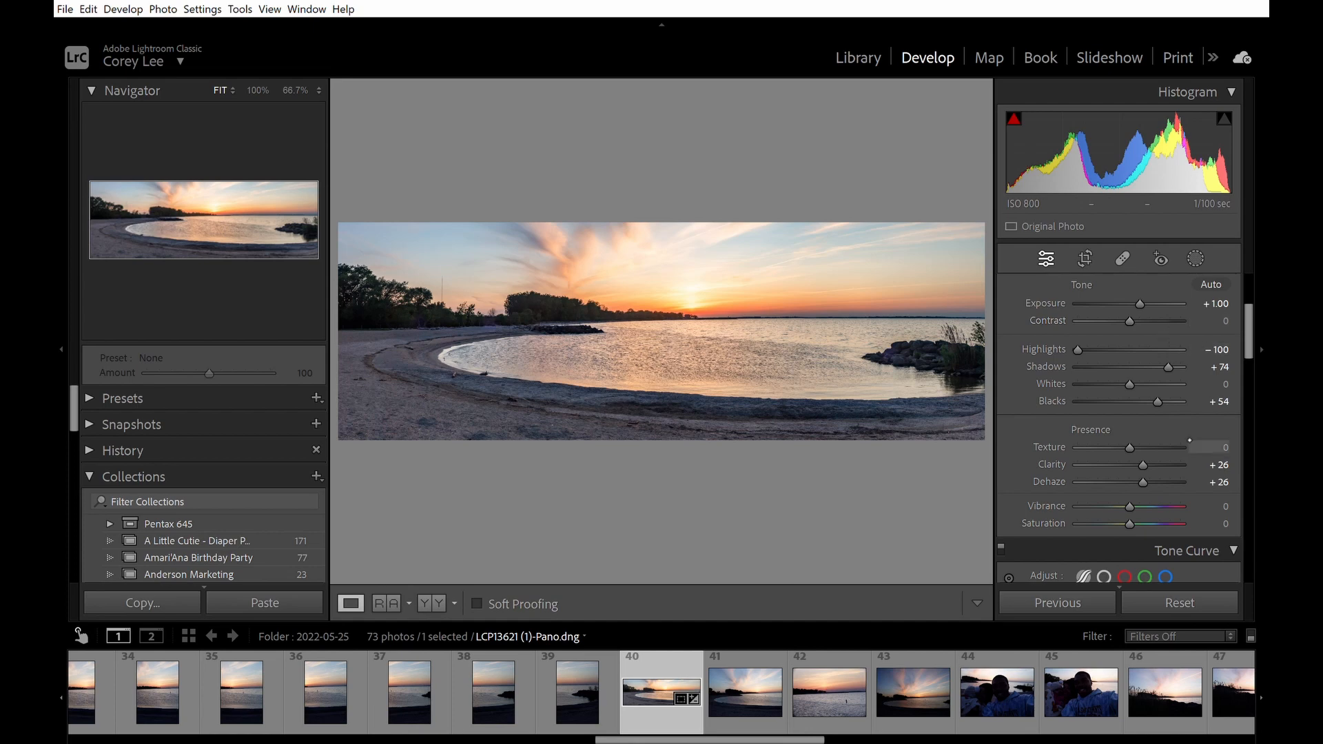
pyautogui.moveTo(1158, 401); pyautogui.dragTo(1172, 402)
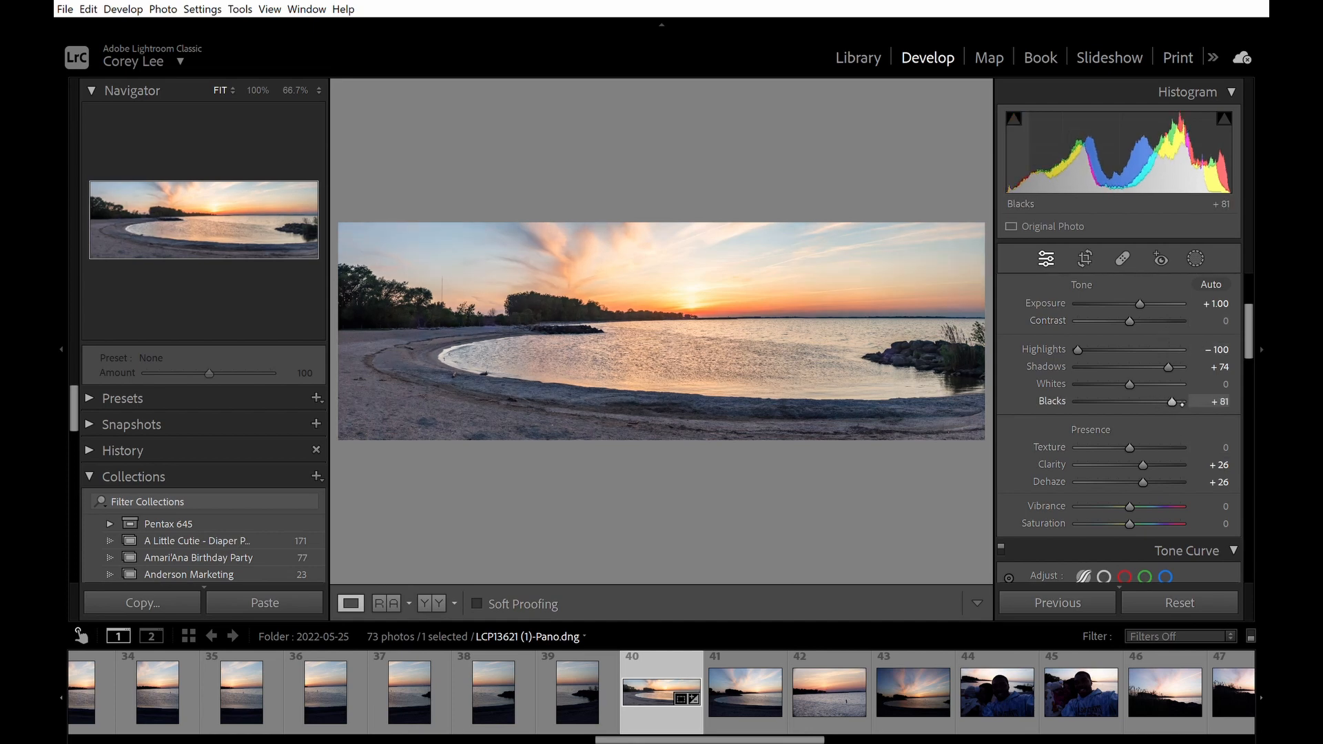
# Step: Paint out the driftwood log on the beach with the size 28 content-aware Remove brush at 100 opacity
pyautogui.click(478, 363)
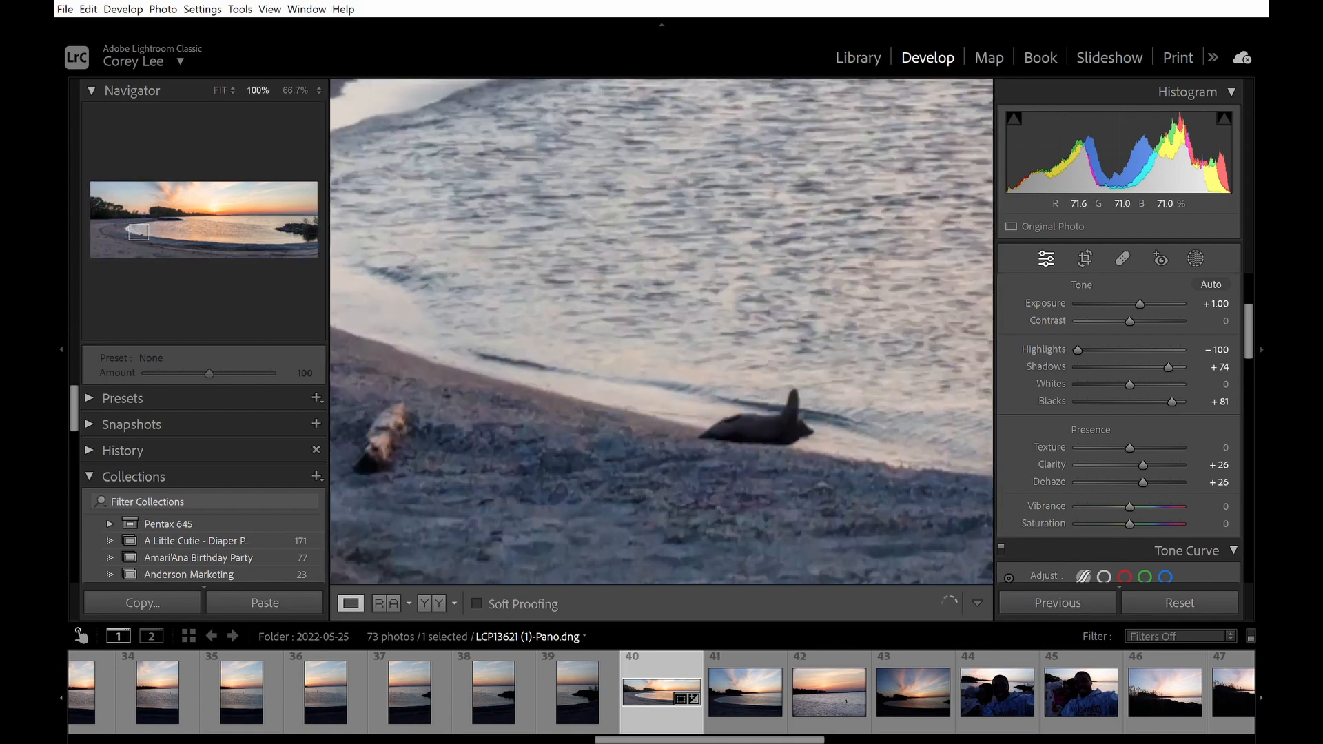
pyautogui.moveTo(490, 452); pyautogui.dragTo(686, 407)
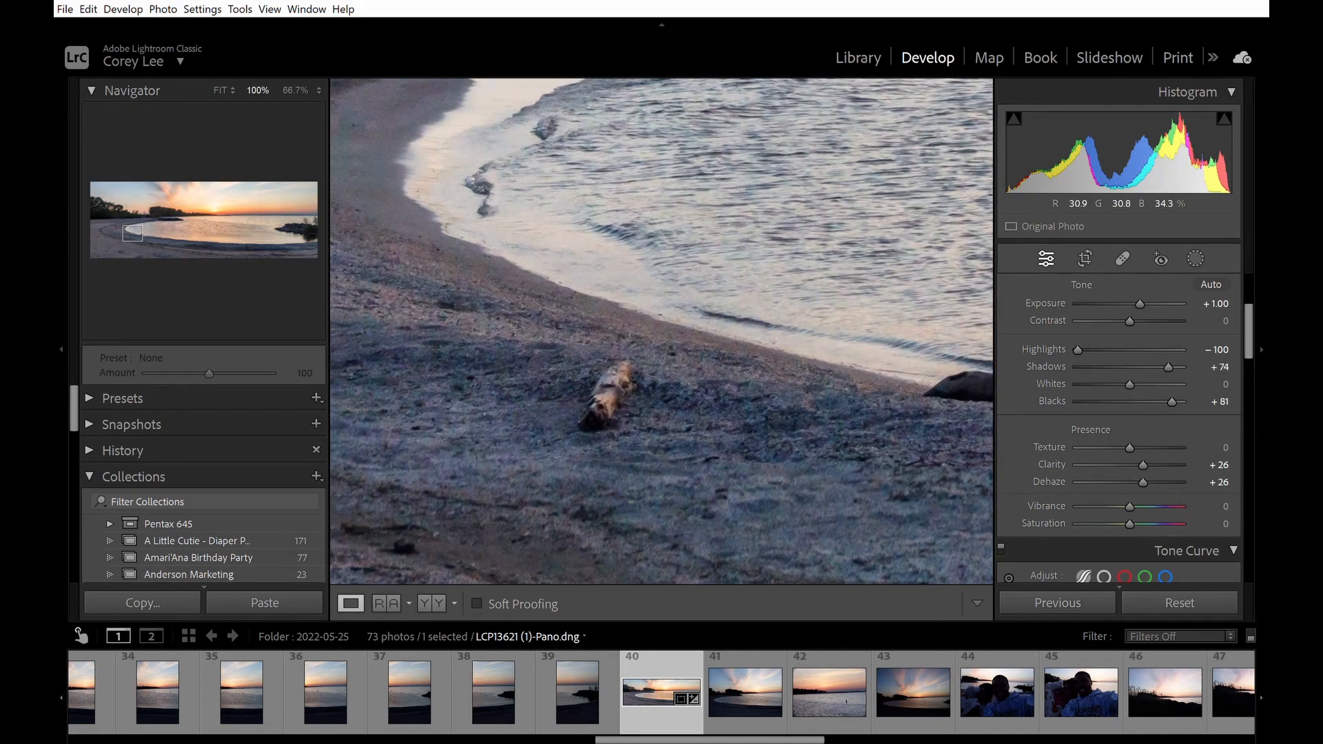
pyautogui.click(1123, 258)
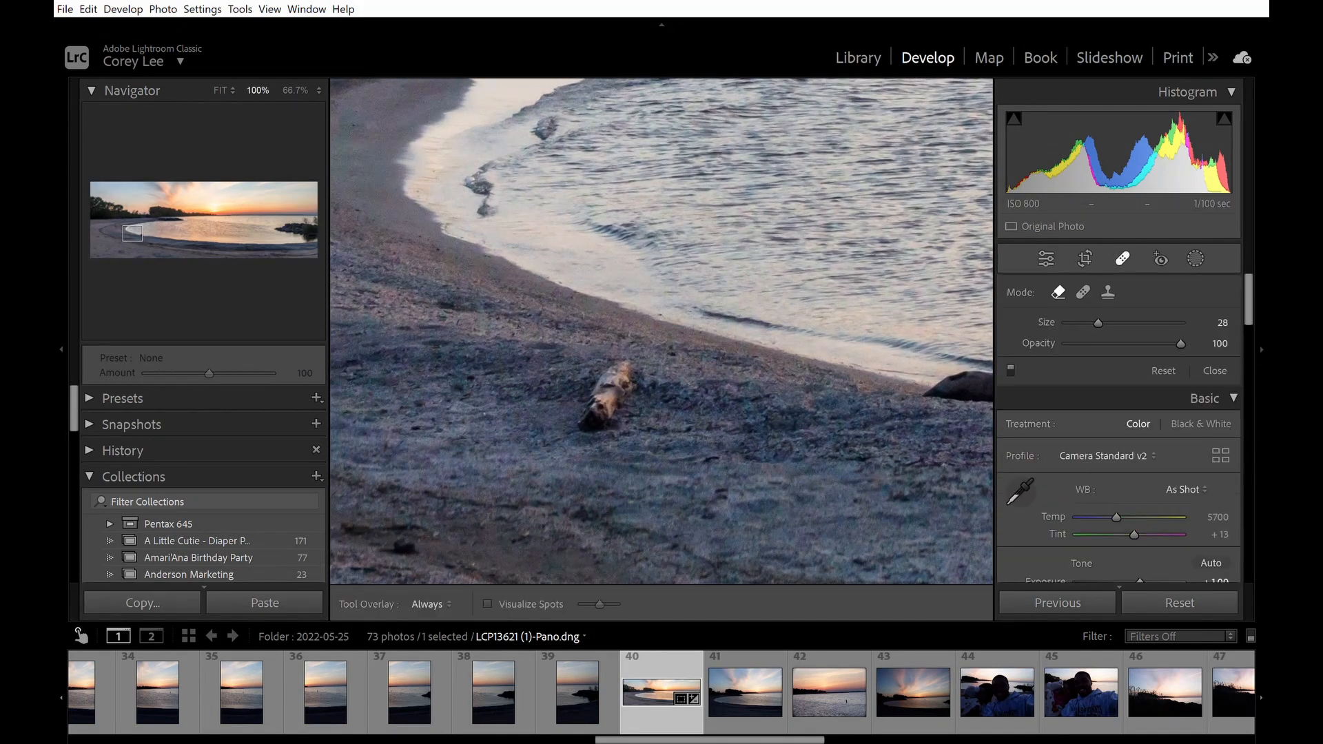
pyautogui.click(634, 428)
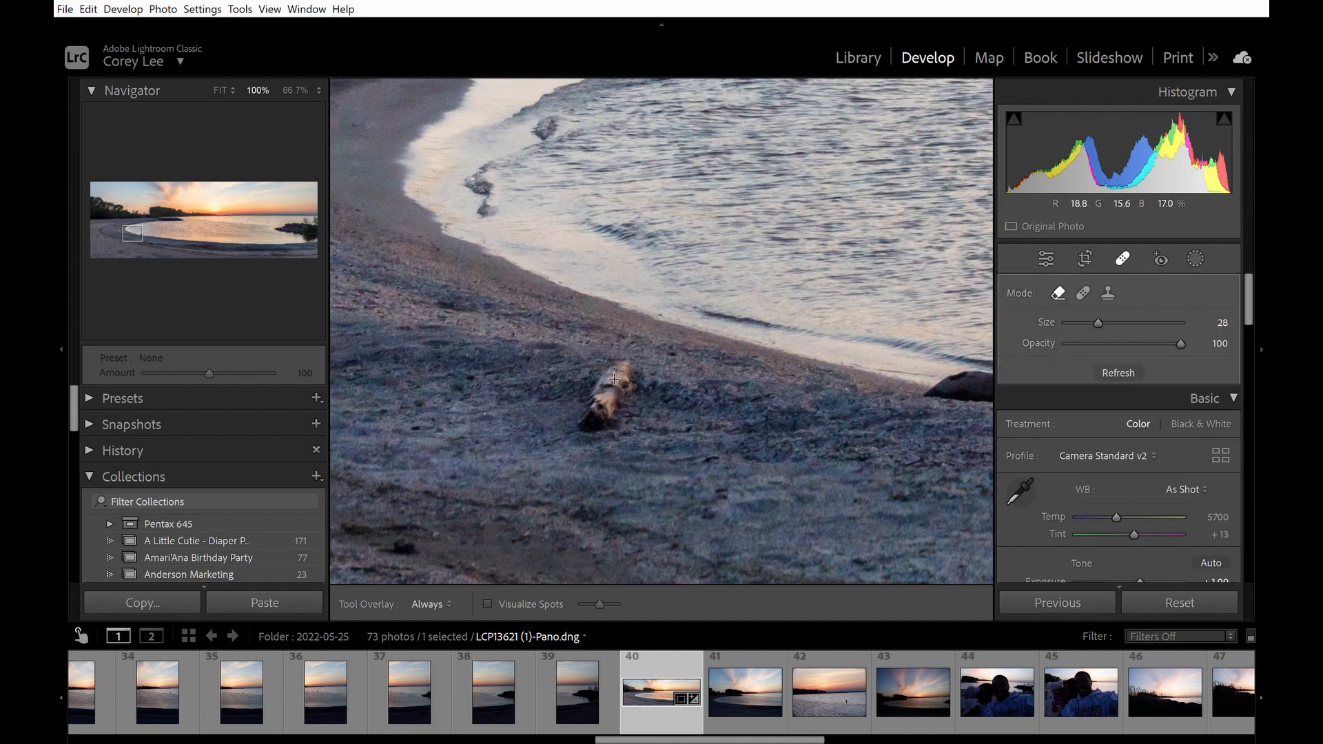
pyautogui.moveTo(585, 422); pyautogui.dragTo(621, 369)
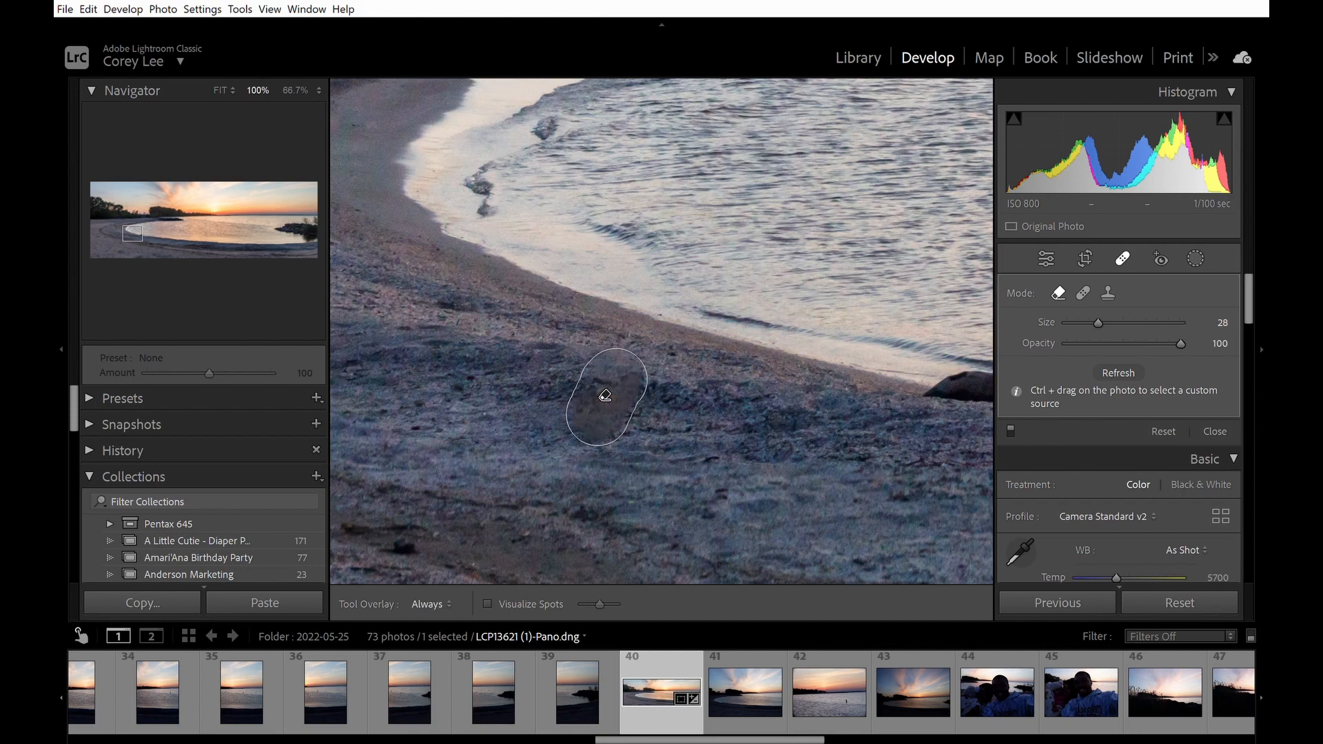
# Step: Change the driftwood's removal spot to Heal mode with feather 75 and opacity 100, and leave the retouching tool
pyautogui.click(1123, 258)
pyautogui.click(1122, 259)
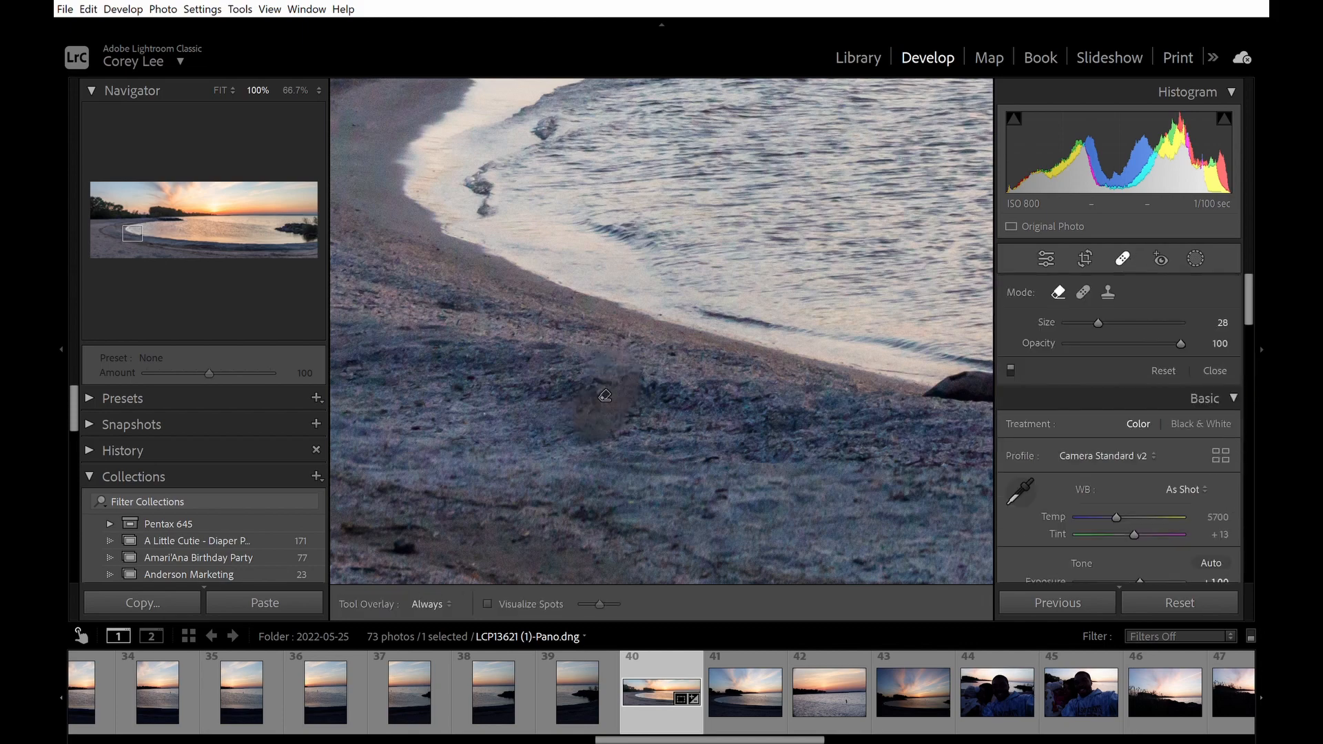
pyautogui.click(604, 396)
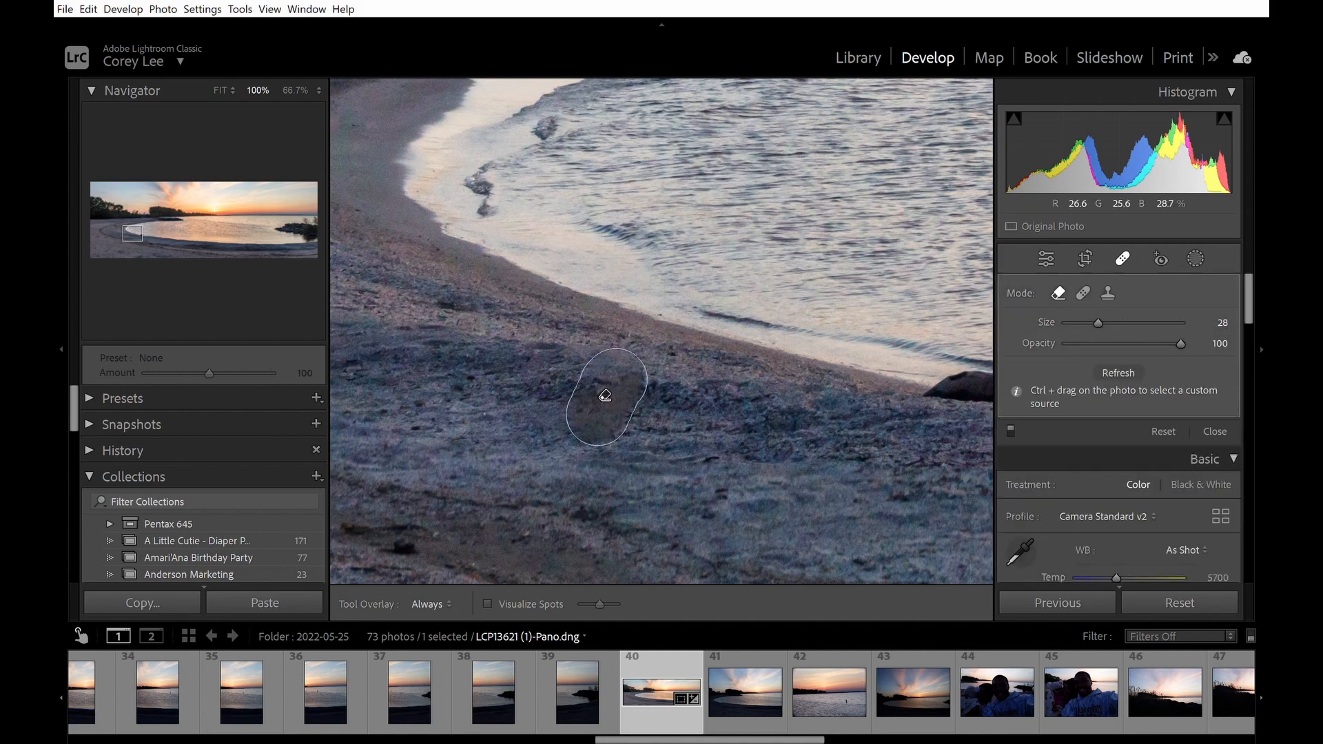
pyautogui.click(1083, 292)
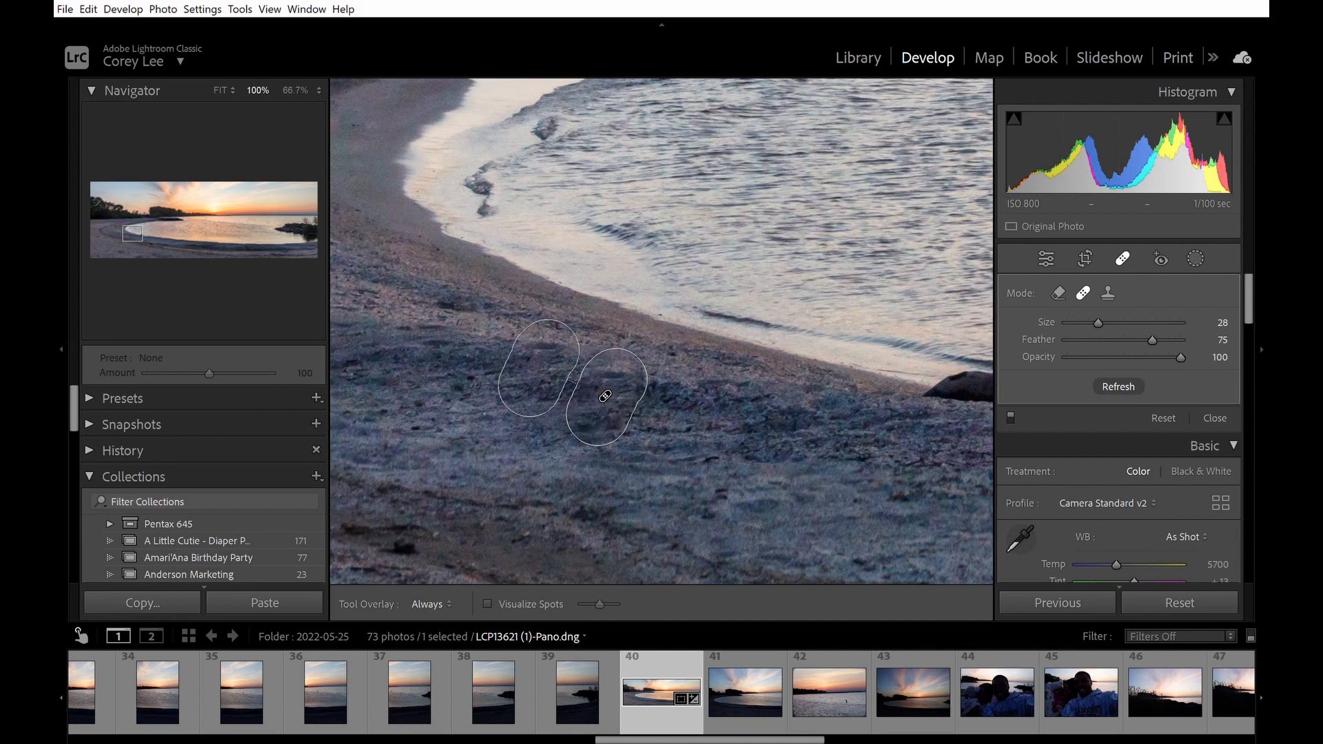
pyautogui.press('q')
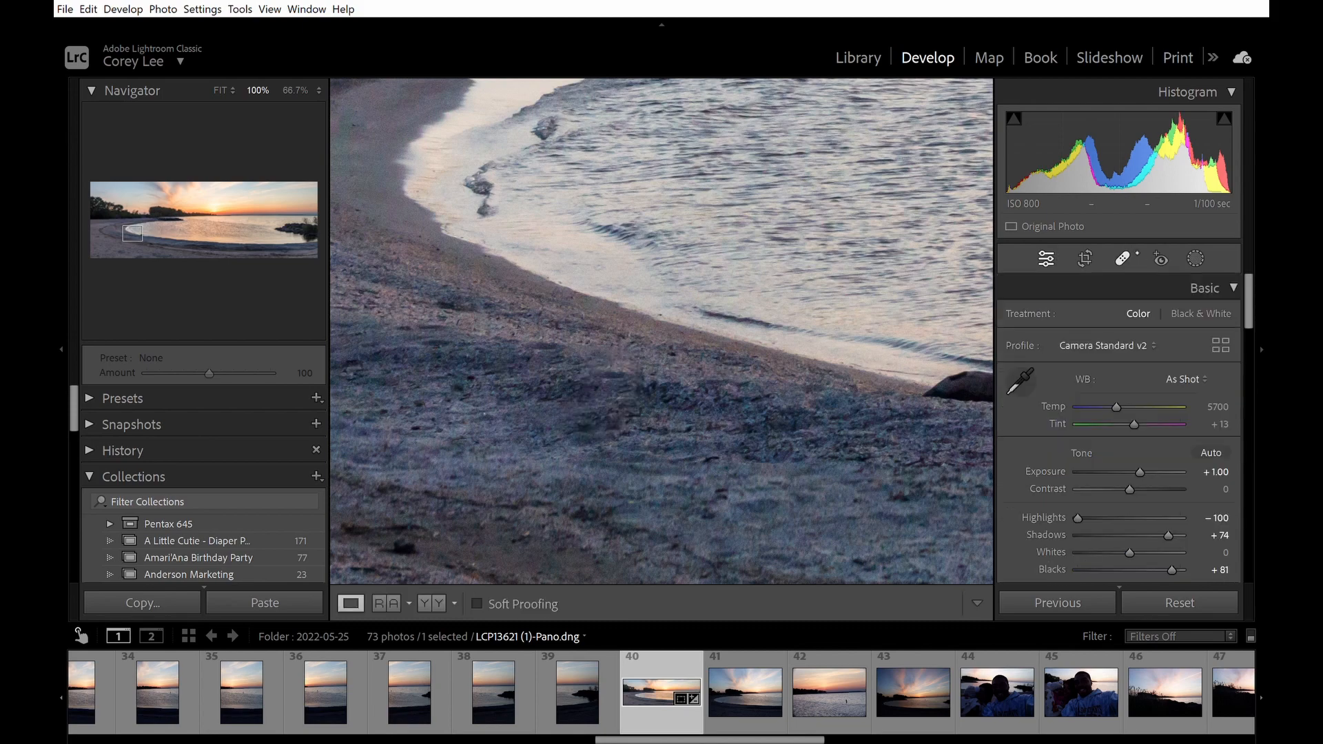
# Step: Inspect the retouched beach and shoreline at 100% magnification, and return to the full panorama view
pyautogui.moveTo(936, 508); pyautogui.dragTo(724, 494)
pyautogui.moveTo(891, 523); pyautogui.dragTo(741, 528)
pyautogui.moveTo(804, 493); pyautogui.dragTo(992, 405)
pyautogui.moveTo(687, 499); pyautogui.dragTo(947, 382)
pyautogui.moveTo(676, 387); pyautogui.dragTo(837, 279)
pyautogui.moveTo(797, 418); pyautogui.dragTo(879, 517)
pyautogui.click(786, 372)
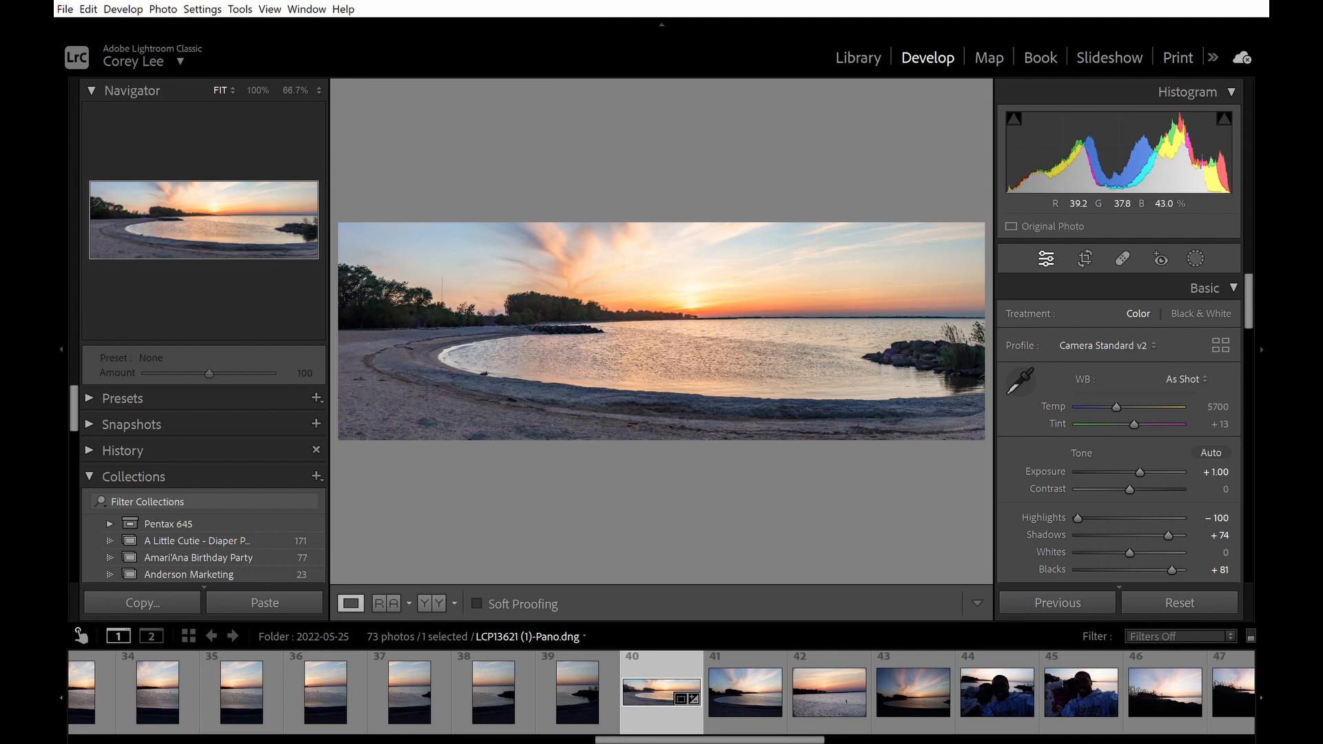
# Step: Compare the edited panorama with its unedited version by resetting and restoring the edits, and view its last source frames
pyautogui.click(1202, 603)
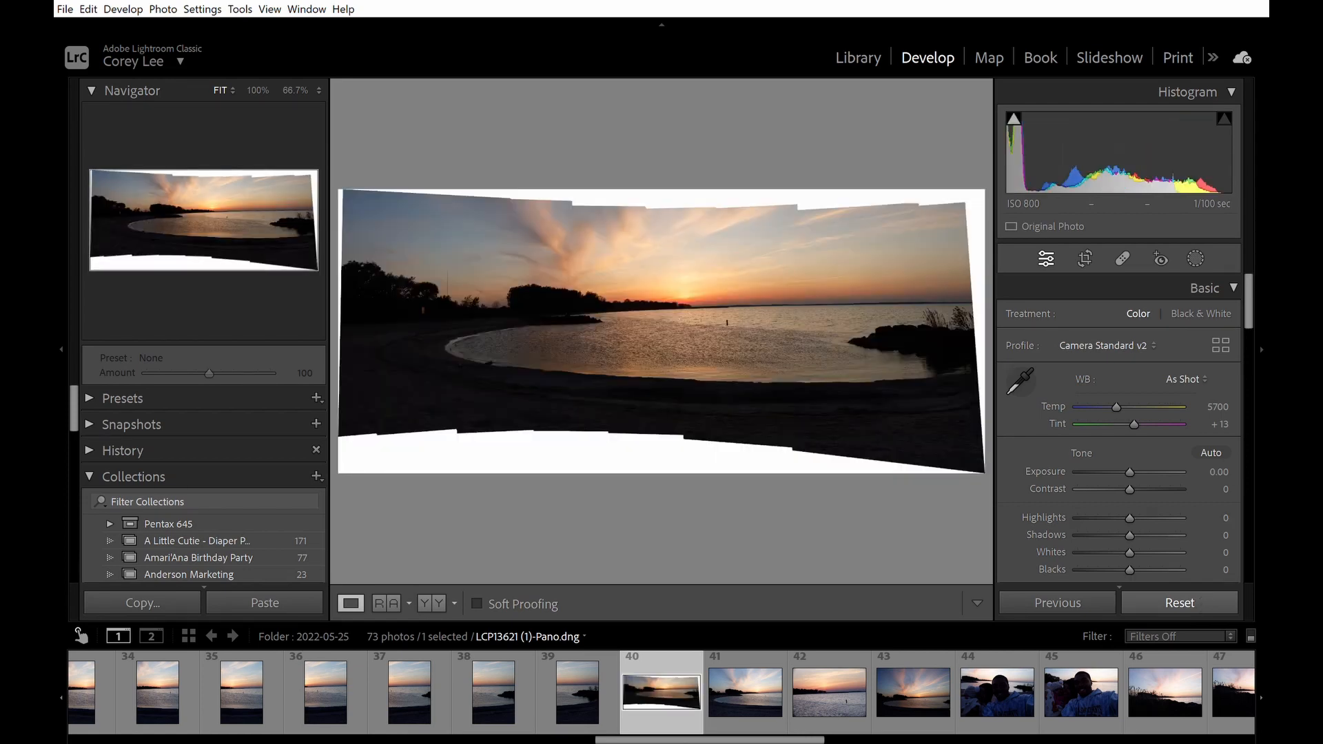
pyautogui.hotkey('ctrl', 'z')
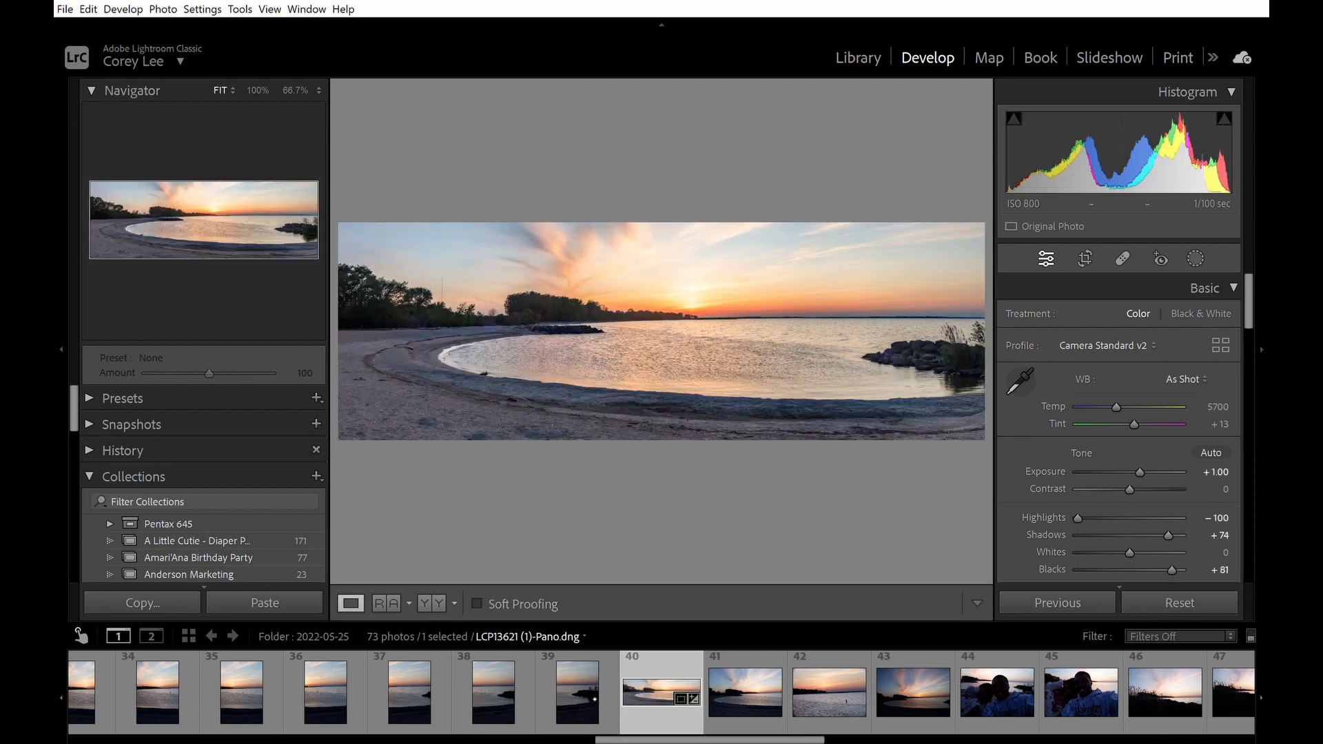
pyautogui.click(582, 691)
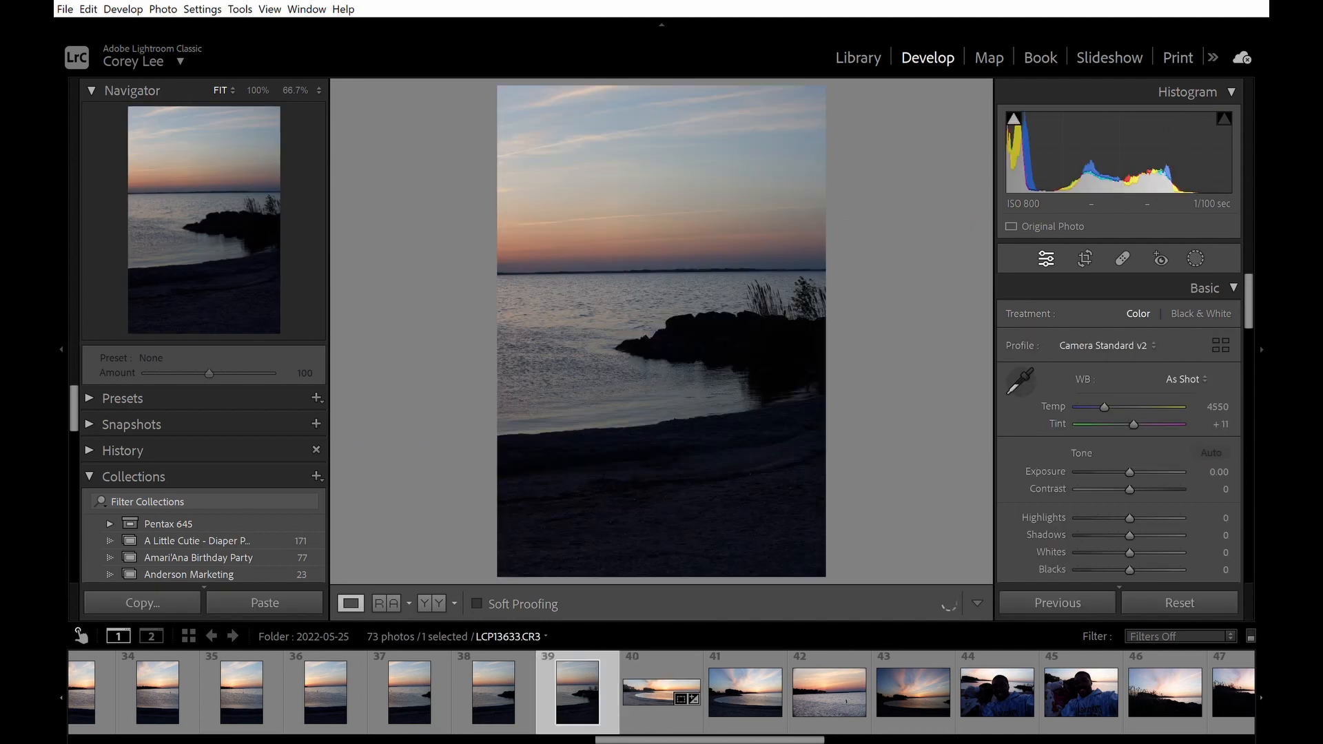
pyautogui.click(509, 701)
pyautogui.click(416, 700)
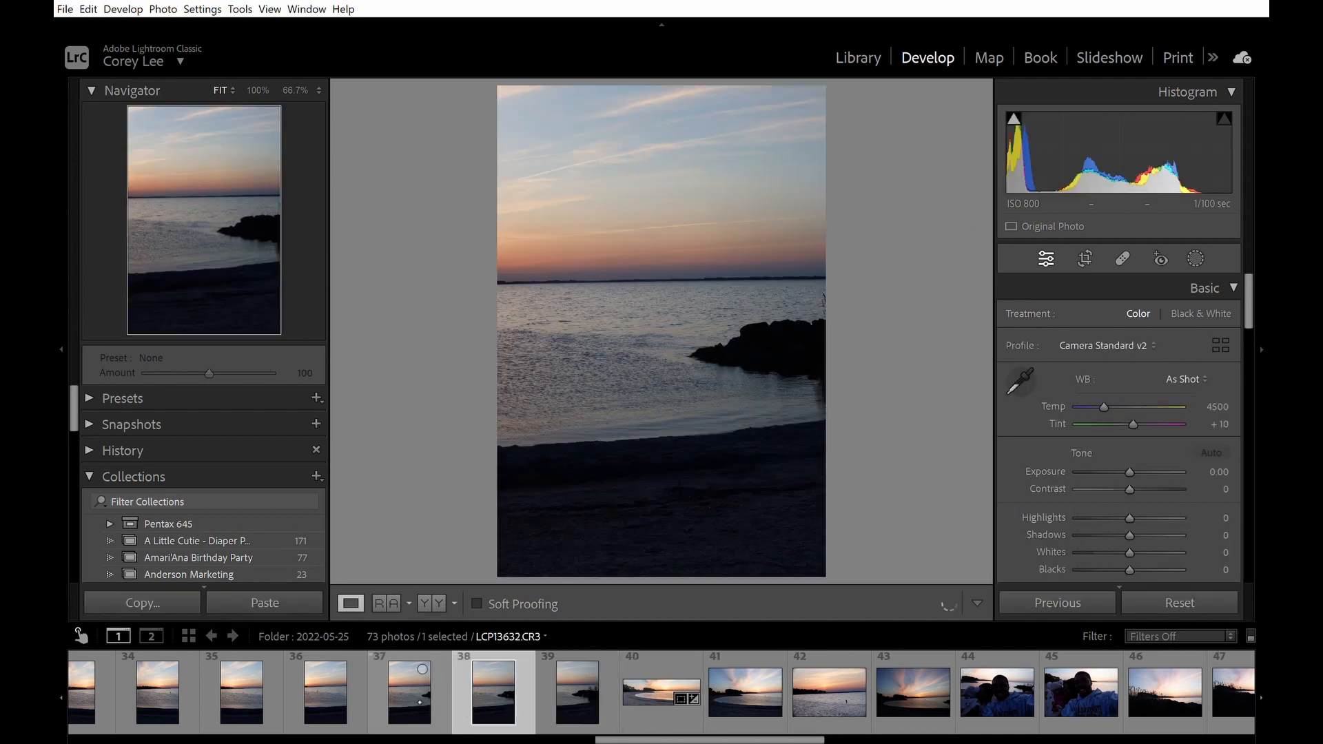
pyautogui.click(661, 691)
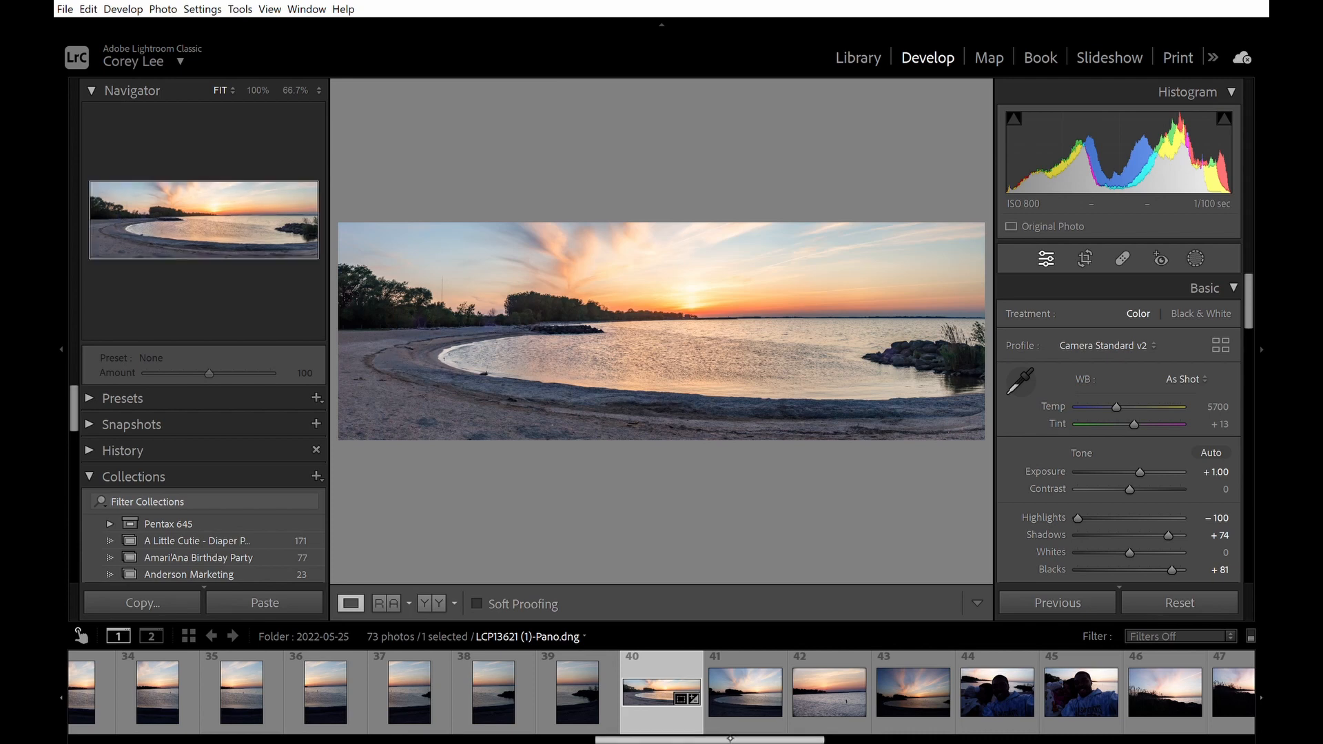
# Step: Move on along the photo series and open frame 59, the rocky shoreline sunset photo LCP13652.CR3
pyautogui.moveTo(738, 739); pyautogui.dragTo(995, 738)
pyautogui.click(960, 713)
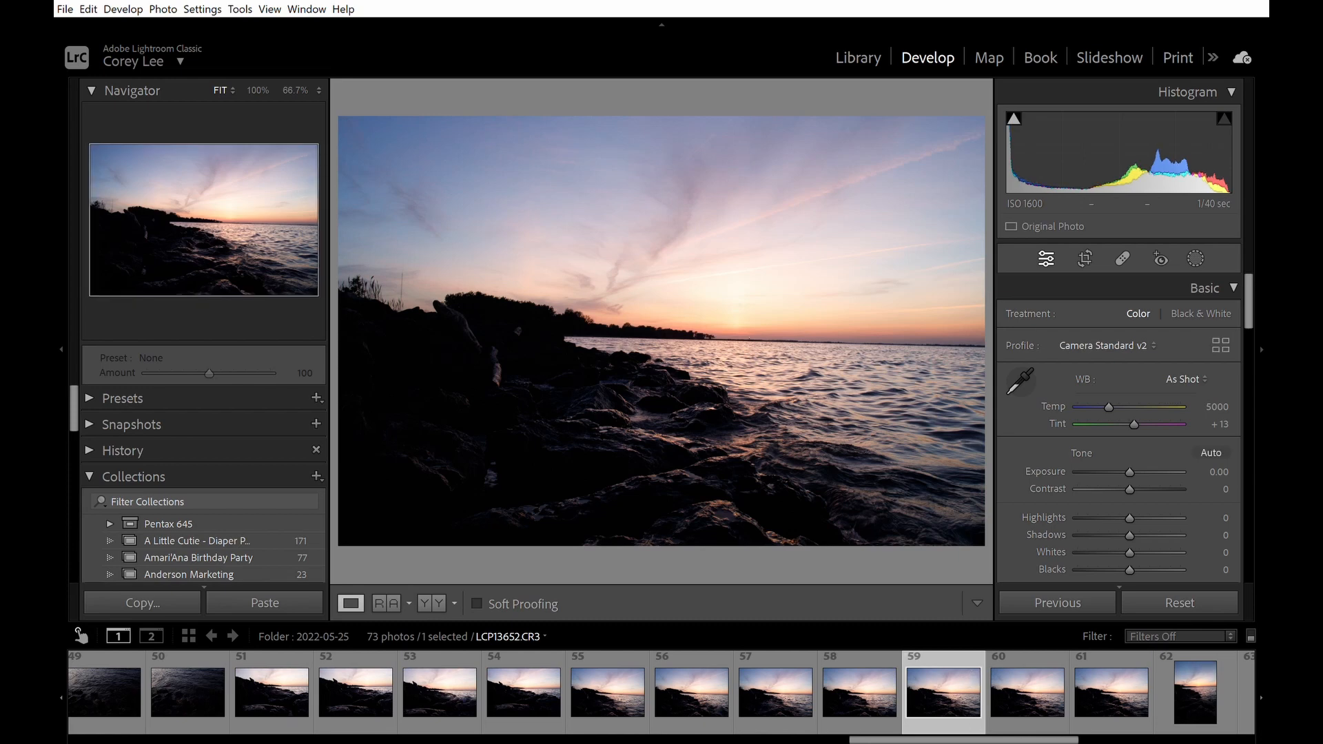
# Step: Set the rocky shoreline photo's Highlights to −72 and Shadows to +100, and straighten its horizon with a crop angle of −1.40
pyautogui.moveTo(1130, 535)
pyautogui.mouseDown()
pyautogui.moveTo(1186, 535)
pyautogui.moveTo(1138, 517)
pyautogui.moveTo(1107, 529)
pyautogui.mouseUp()
pyautogui.press('r')
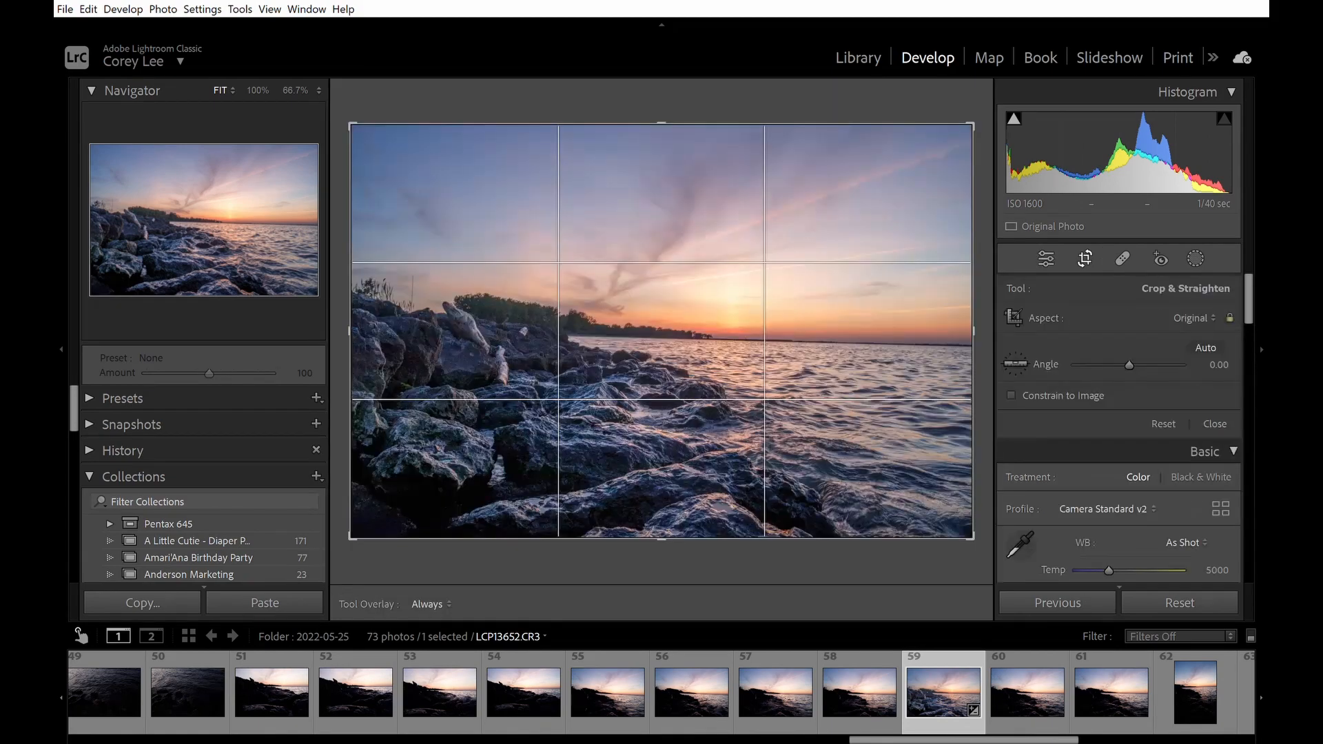
pyautogui.click(1206, 347)
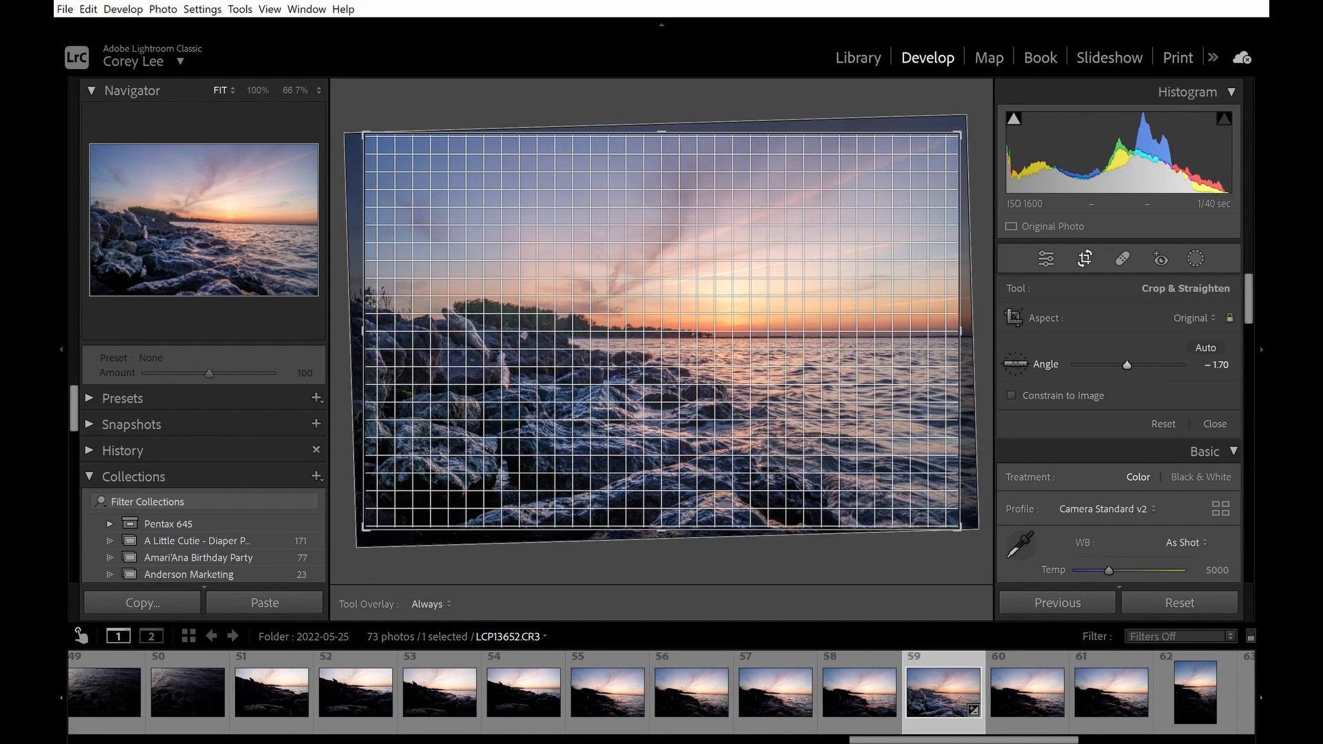
pyautogui.moveTo(1217, 365); pyautogui.dragTo(1224, 364)
pyautogui.moveTo(880, 441); pyautogui.dragTo(866, 451)
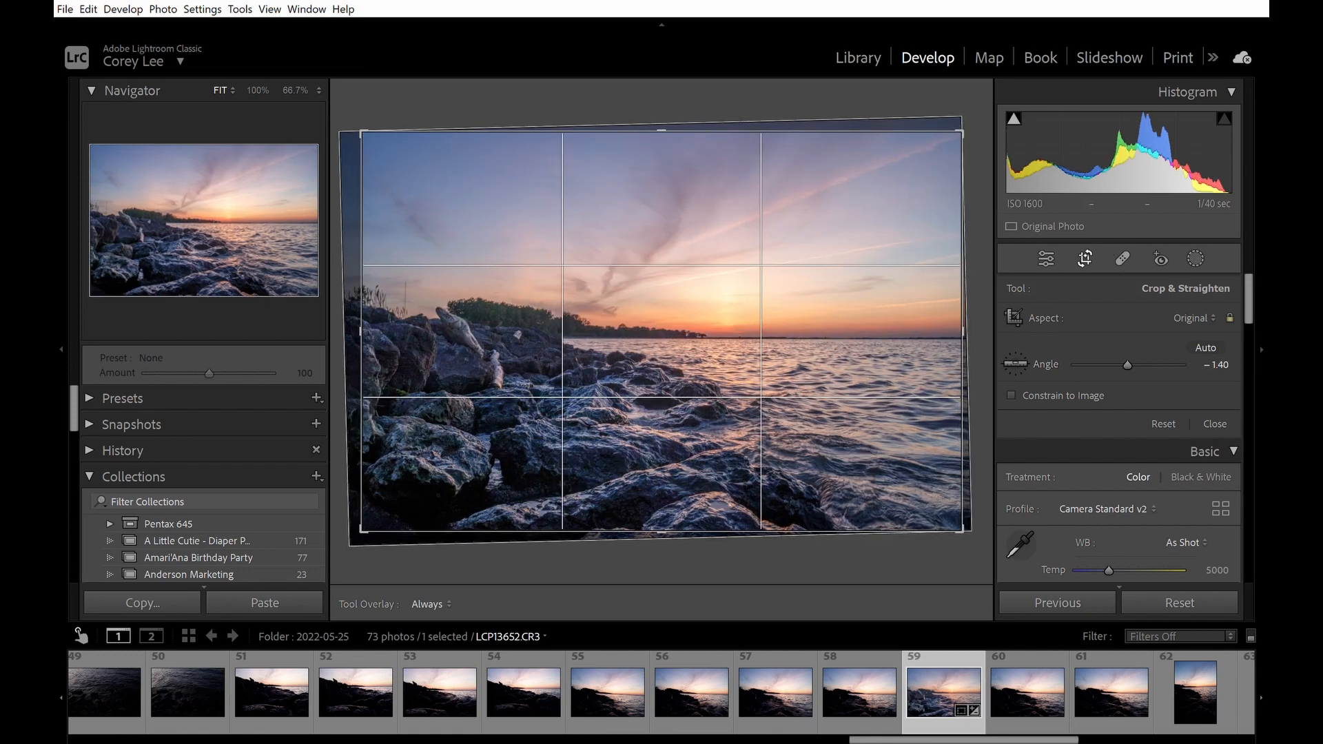
pyautogui.press('Return')
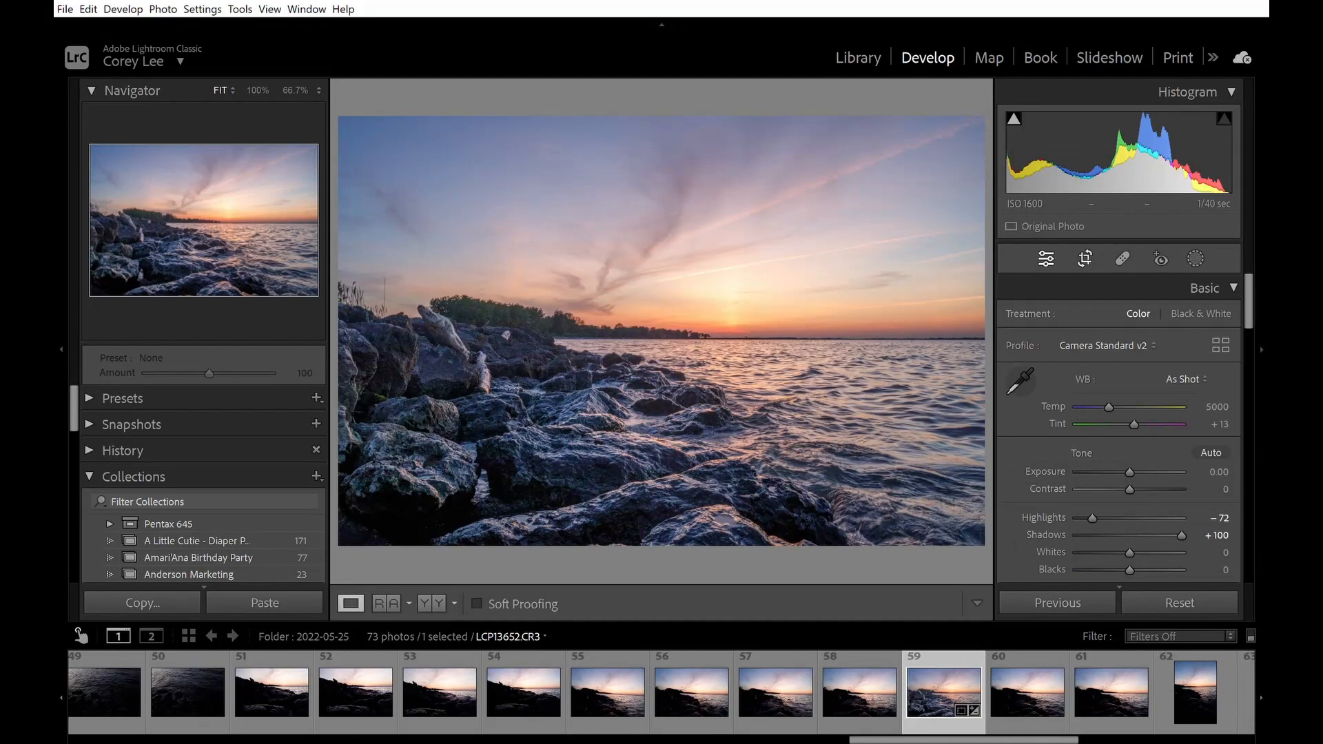
# Step: Adjust the tone curve regions to Lights +27, Darks +35 and Shadows −17
pyautogui.click(1266, 299)
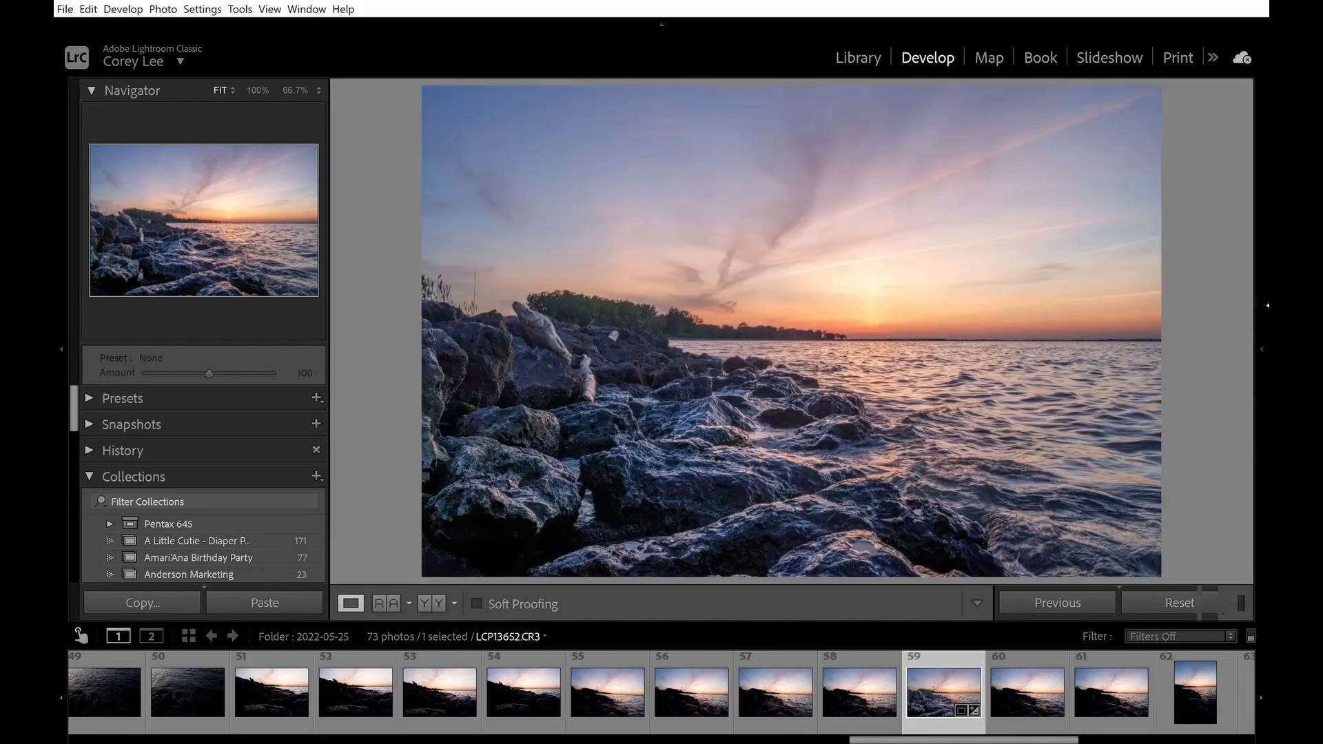
pyautogui.click(1267, 306)
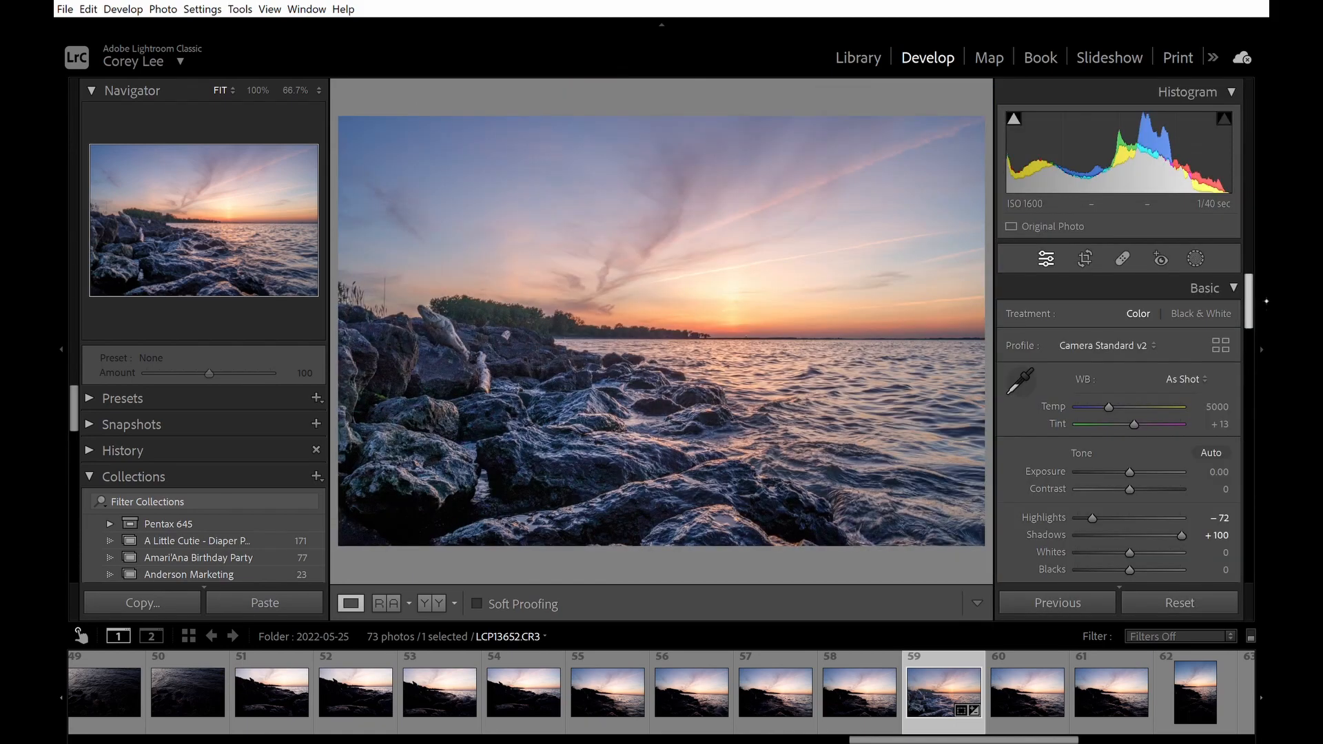
pyautogui.scroll(-5, 1255, 311)
pyautogui.scroll(4, 1261, 311)
pyautogui.scroll(1, 1265, 312)
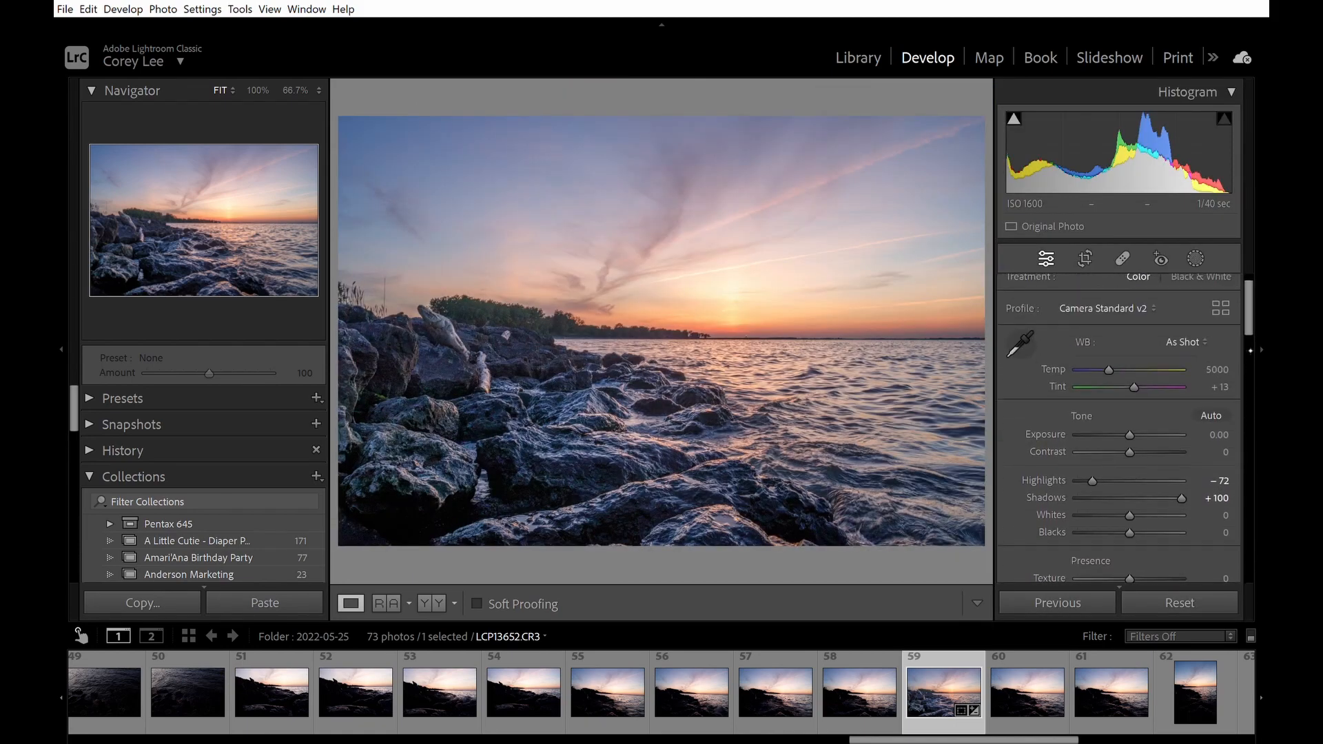
pyautogui.scroll(-6, 1162, 481)
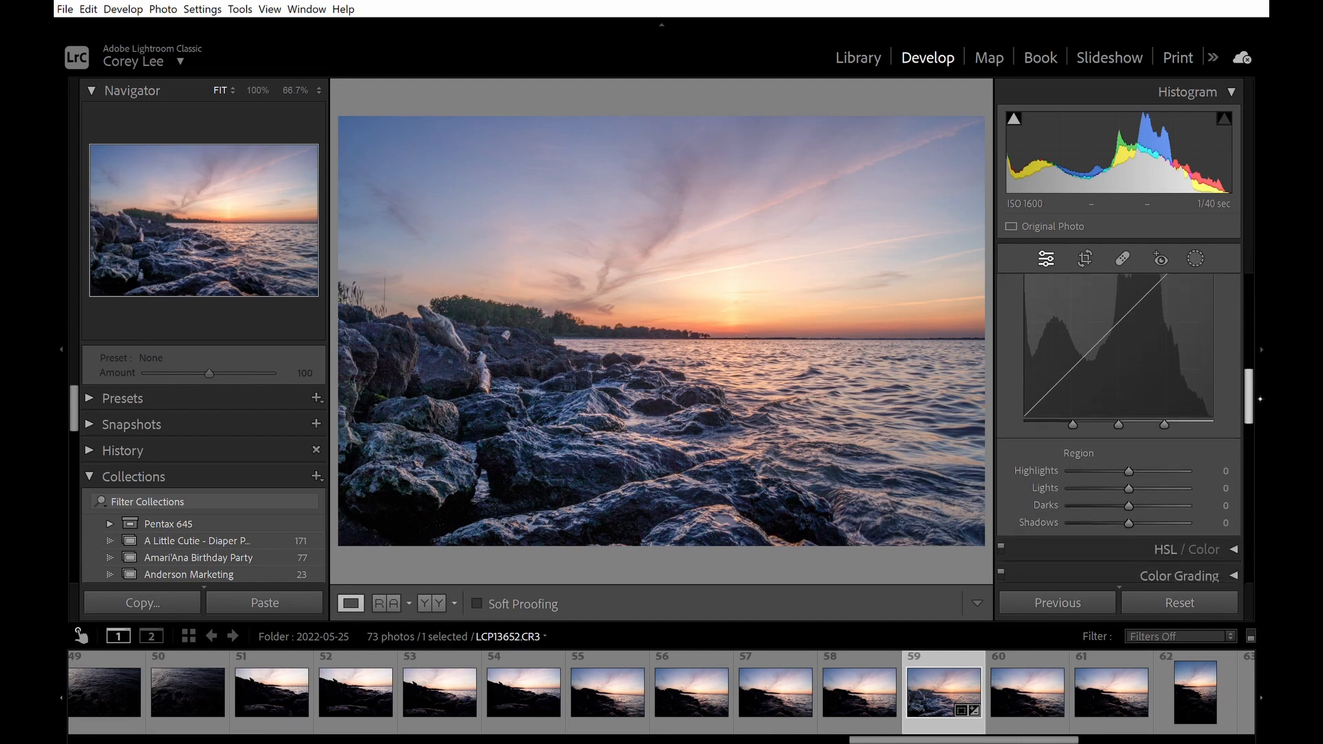
pyautogui.moveTo(1146, 476); pyautogui.dragTo(1133, 514)
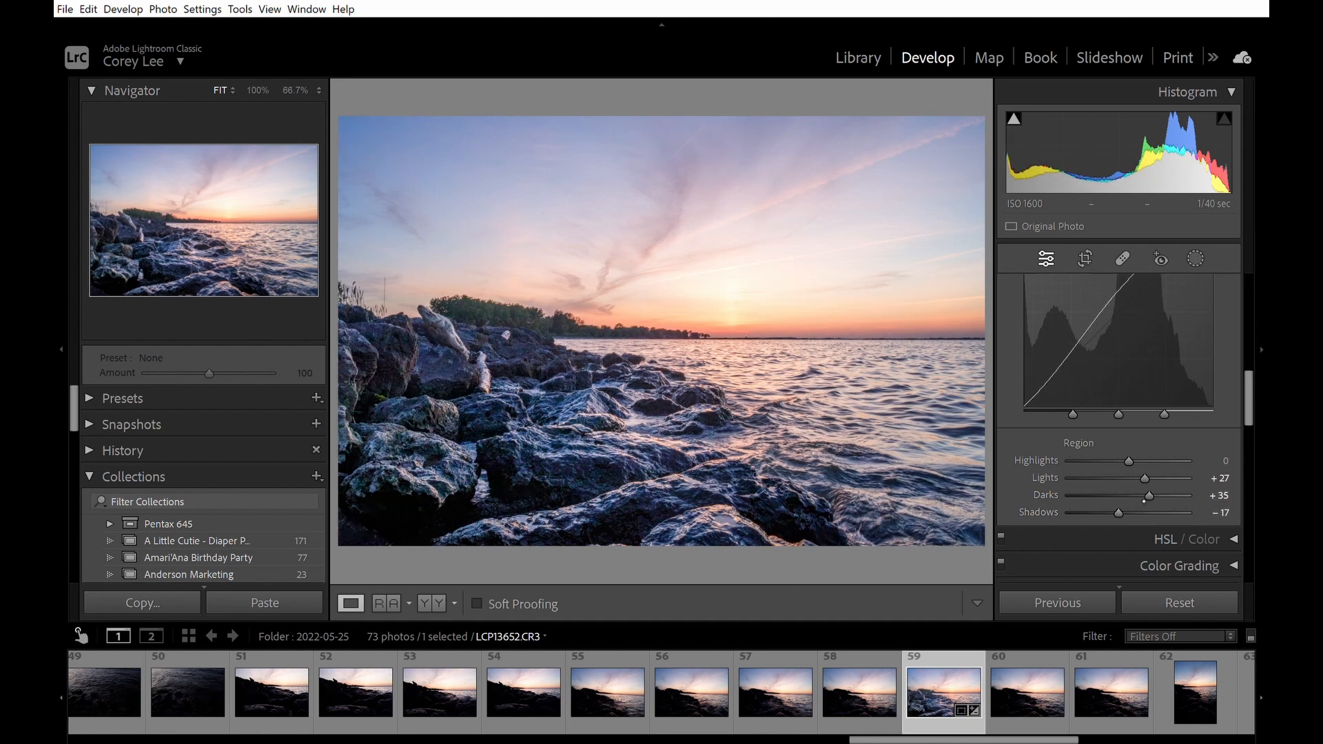
# Step: Set the basic adjustments to Contrast +9, Dehaze +21 and Blacks +26
pyautogui.moveTo(1251, 417); pyautogui.dragTo(1256, 353)
pyautogui.moveTo(1143, 332)
pyautogui.mouseDown()
pyautogui.moveTo(1164, 331)
pyautogui.moveTo(1150, 333)
pyautogui.mouseUp()
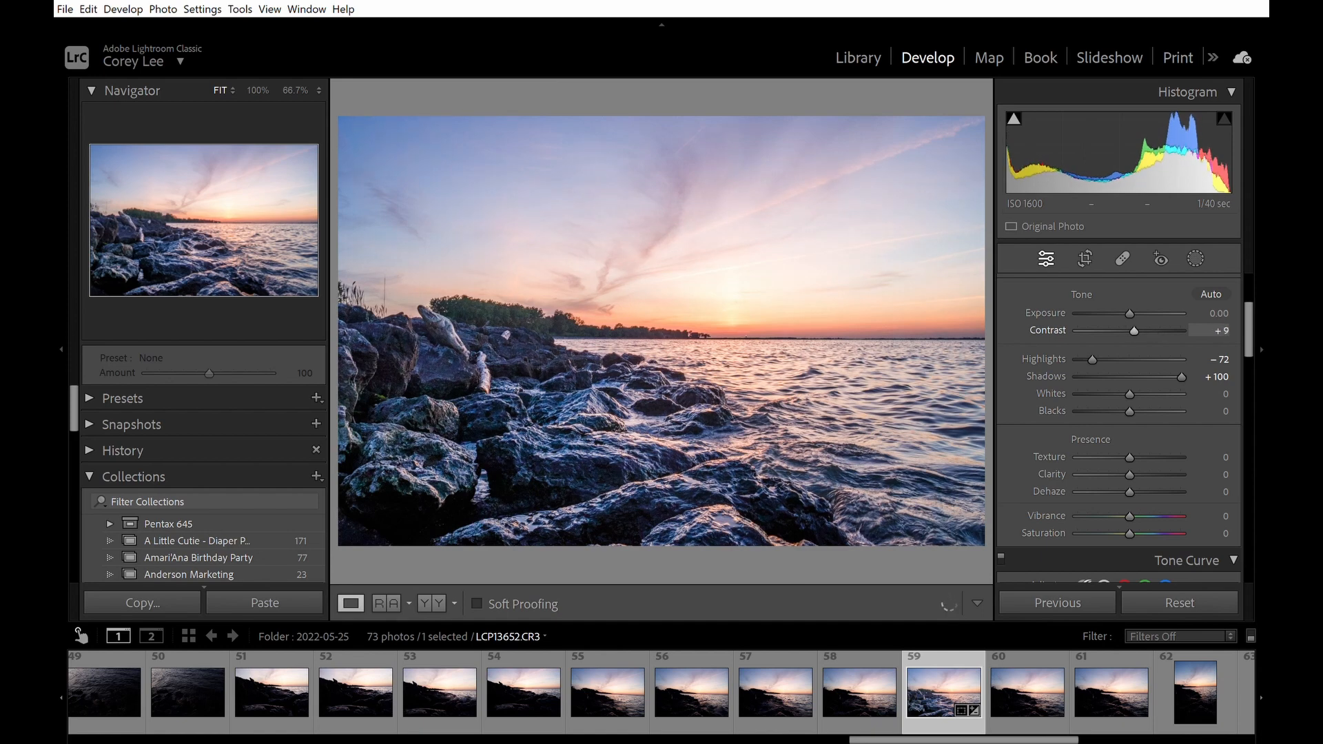
pyautogui.moveTo(1148, 492); pyautogui.dragTo(1153, 491)
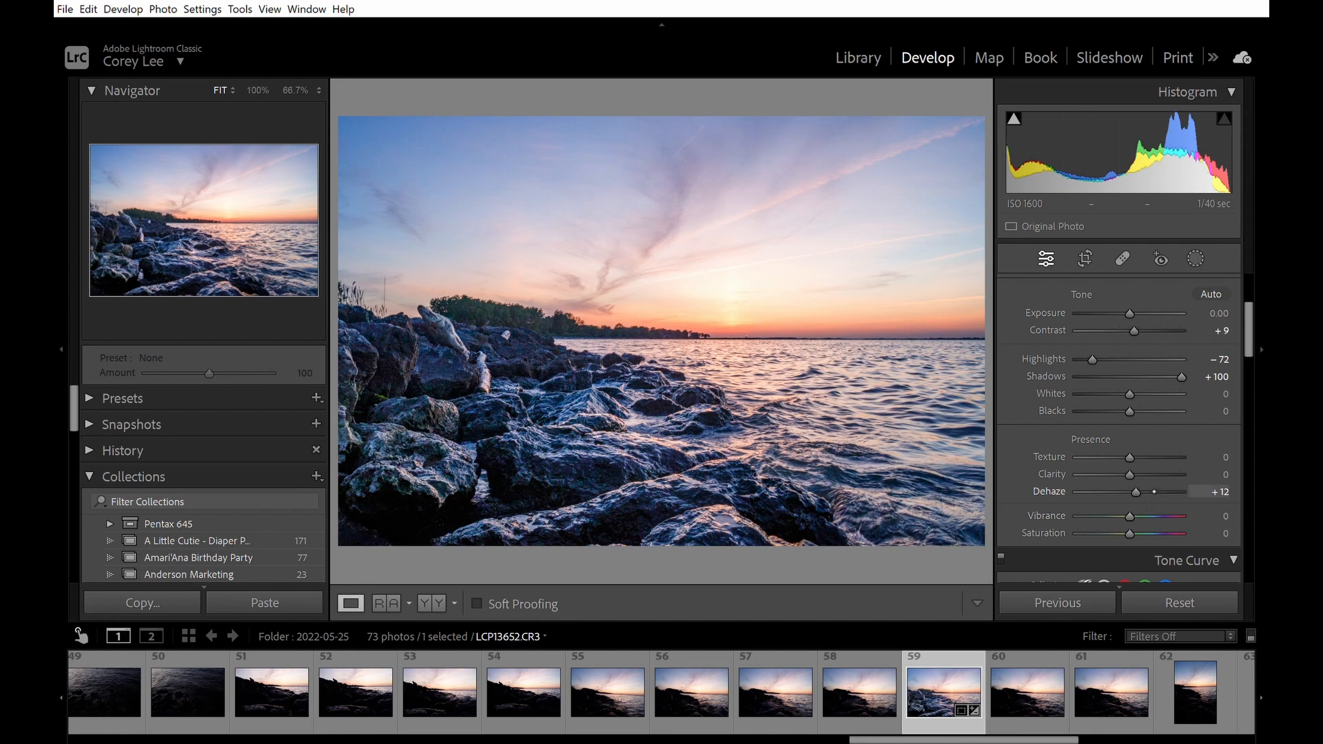
pyautogui.moveTo(1154, 491); pyautogui.dragTo(1157, 491)
pyautogui.moveTo(1145, 411); pyautogui.dragTo(1159, 414)
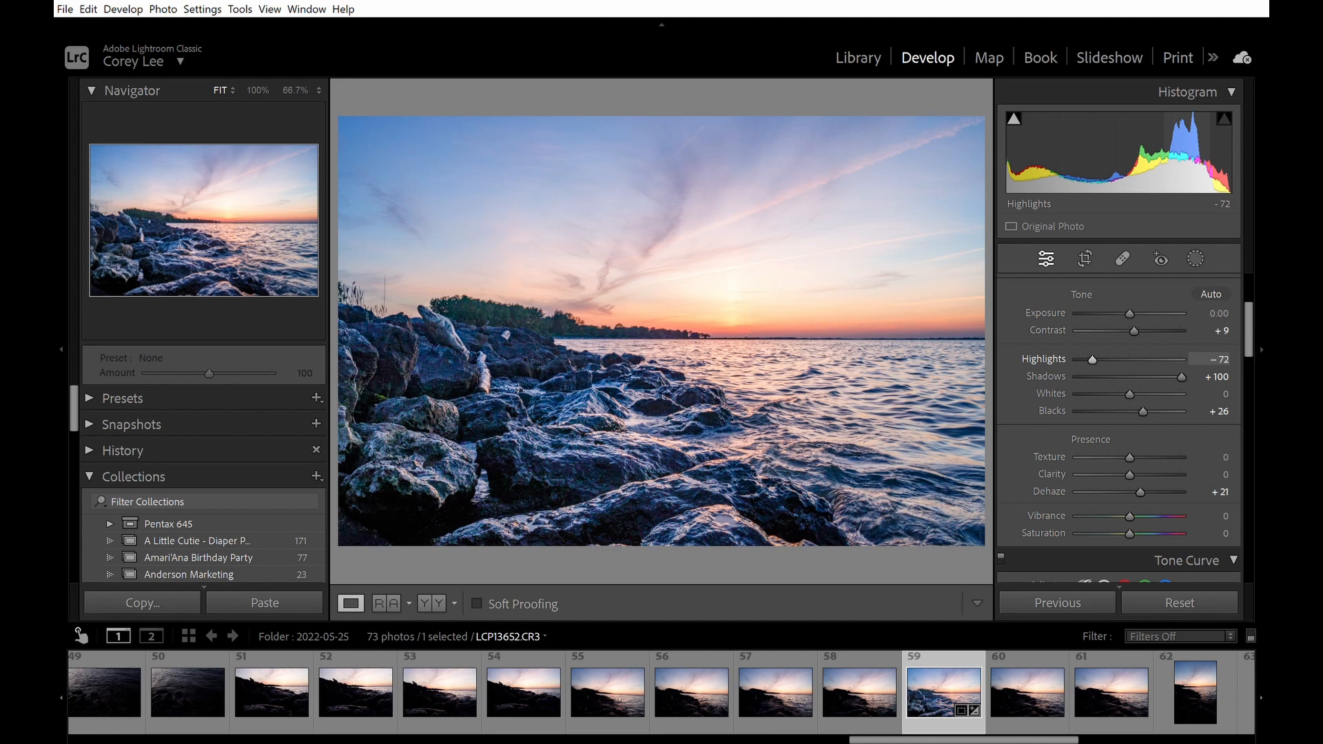
# Step: Create a sky mask and set its Contrast to 38, Highlights to −19, Whites to 31 and Blacks to 20
pyautogui.click(1196, 259)
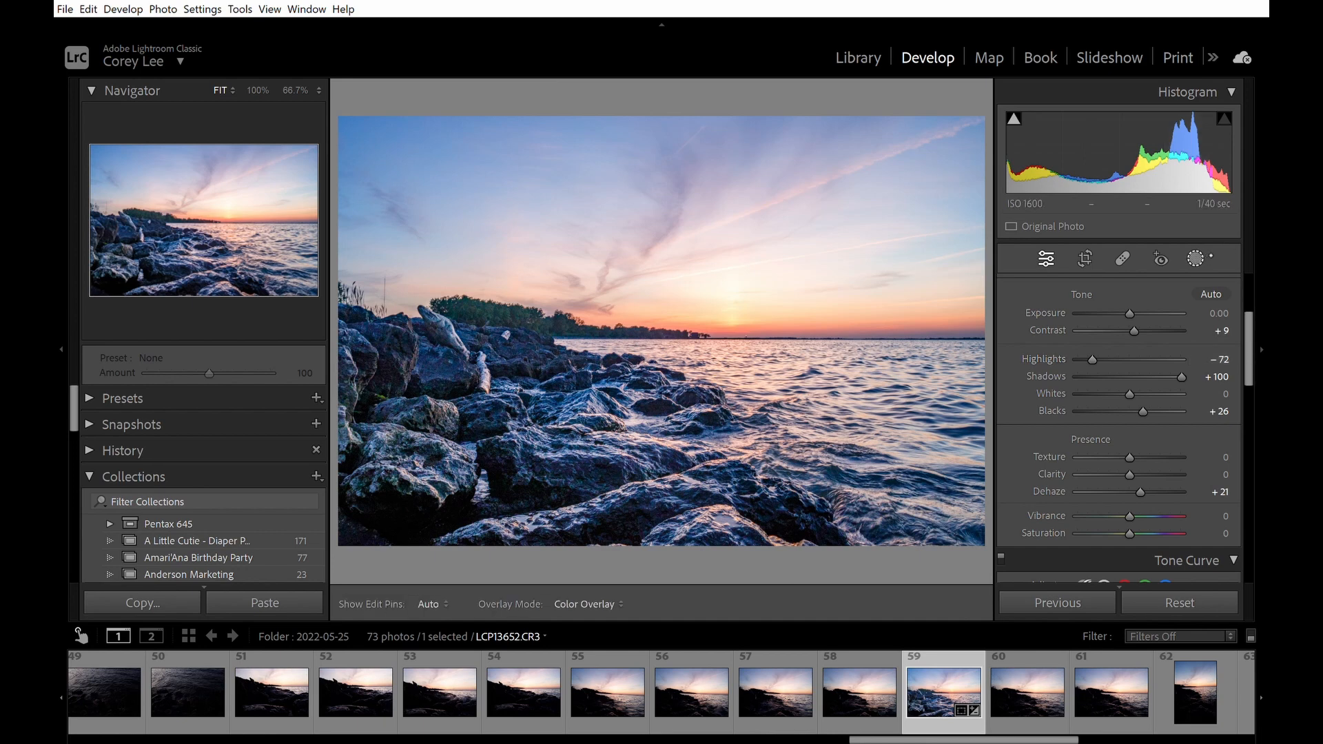
pyautogui.click(1118, 328)
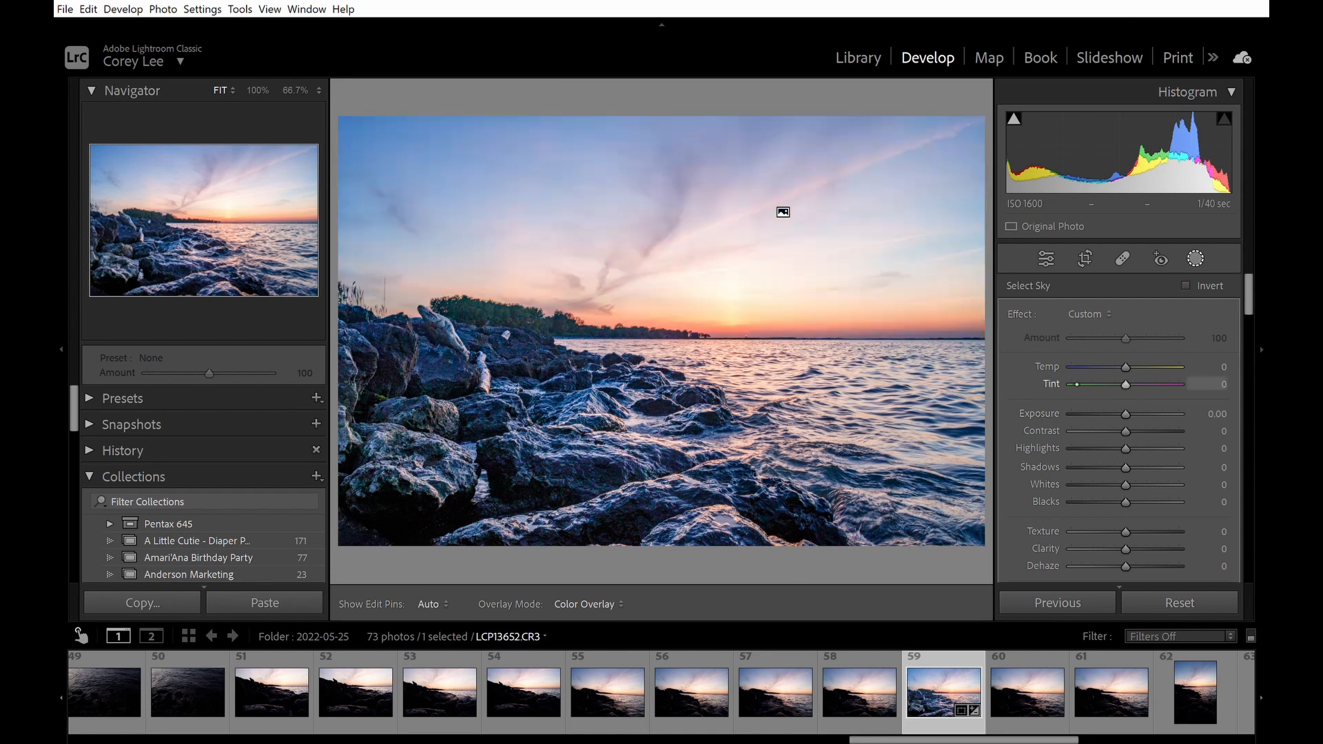
pyautogui.moveTo(1141, 428)
pyautogui.mouseDown()
pyautogui.moveTo(1168, 427)
pyautogui.moveTo(1118, 447)
pyautogui.moveTo(1133, 447)
pyautogui.mouseUp()
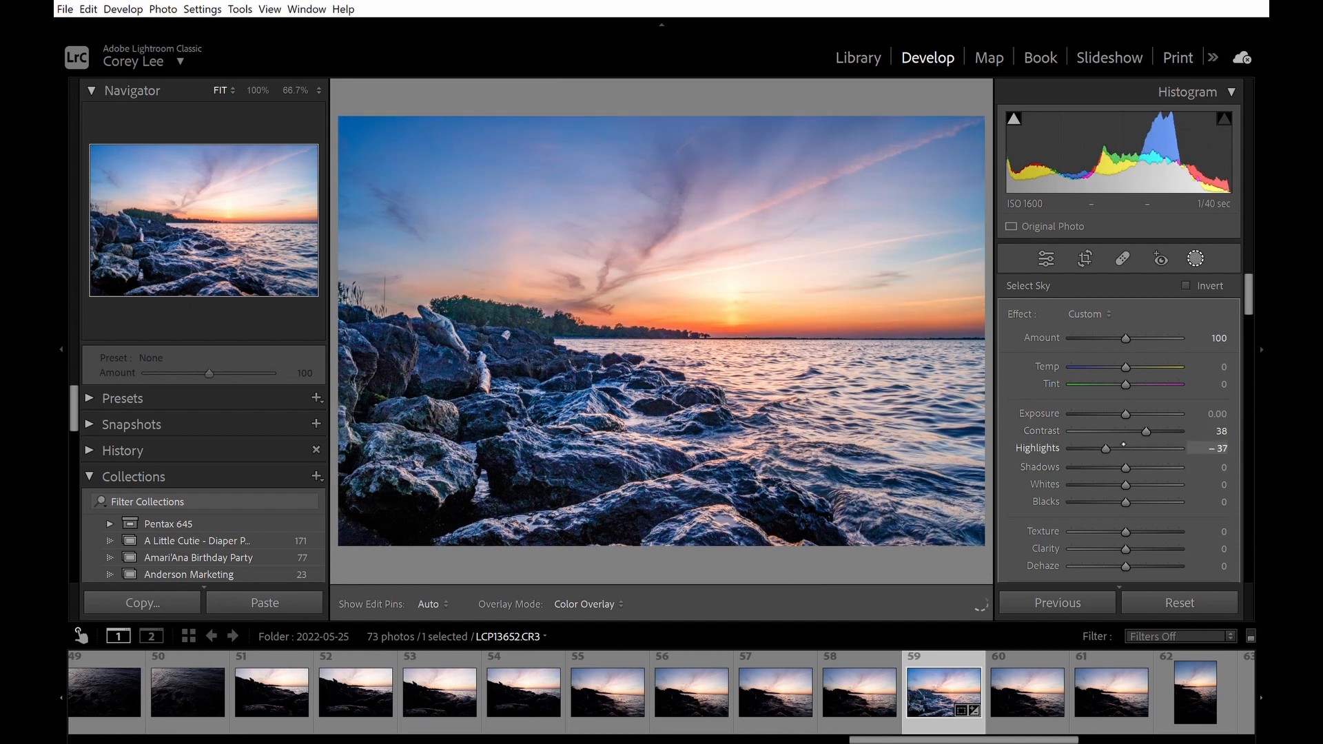
pyautogui.doubleClick(1135, 448)
pyautogui.moveTo(1147, 481); pyautogui.dragTo(1158, 478)
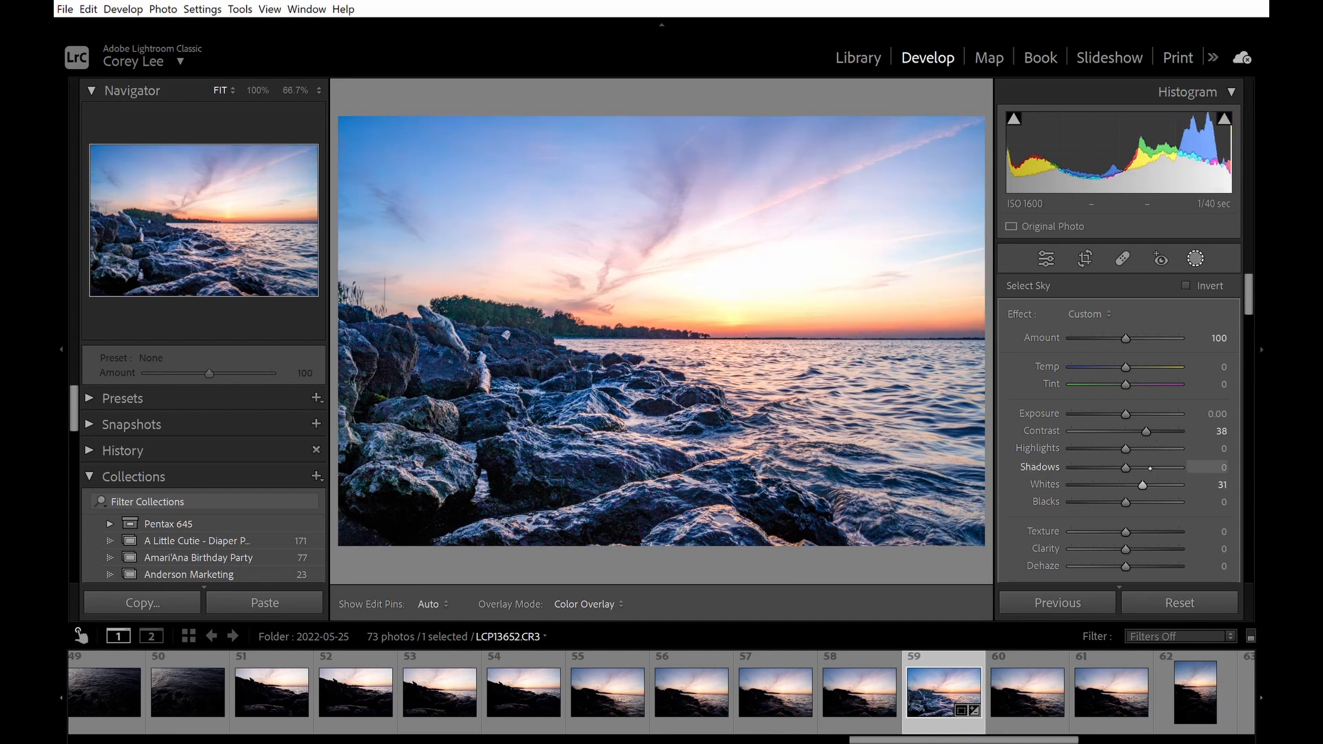
pyautogui.moveTo(1141, 448); pyautogui.dragTo(1125, 446)
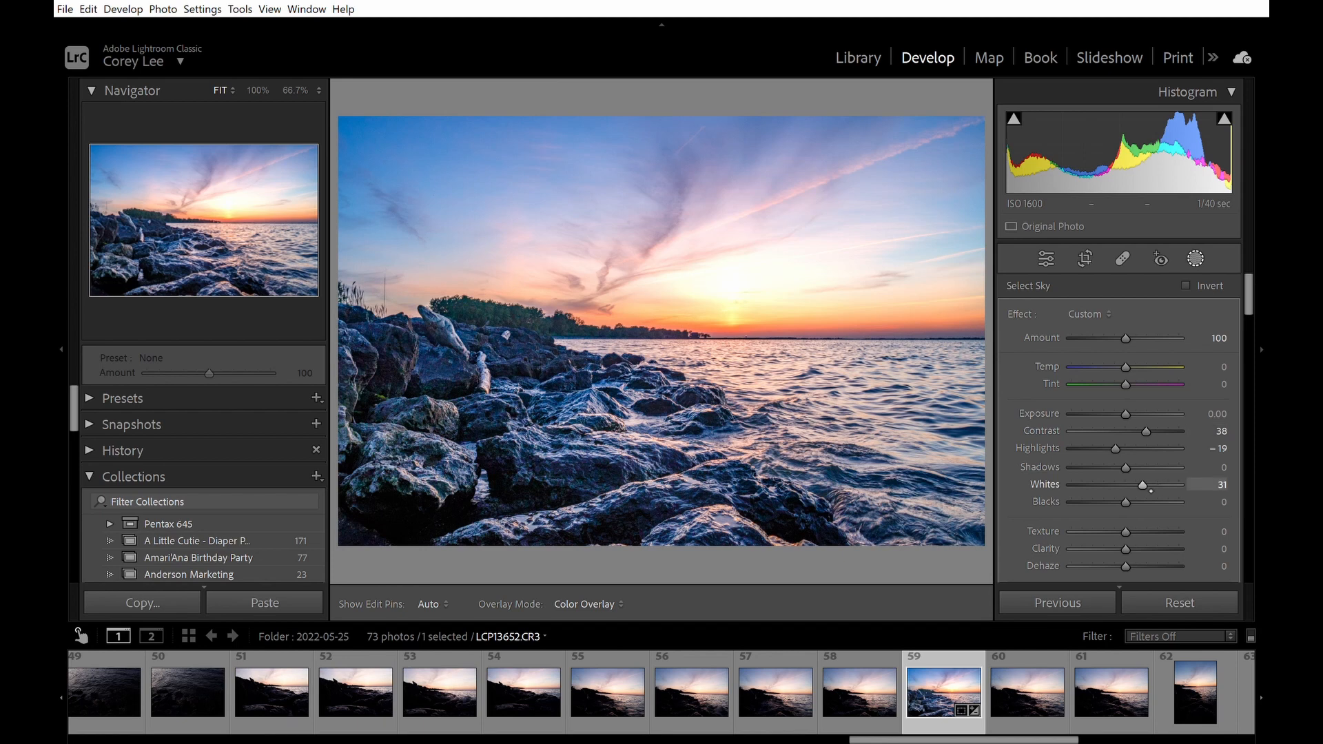
pyautogui.moveTo(1126, 503); pyautogui.dragTo(1136, 503)
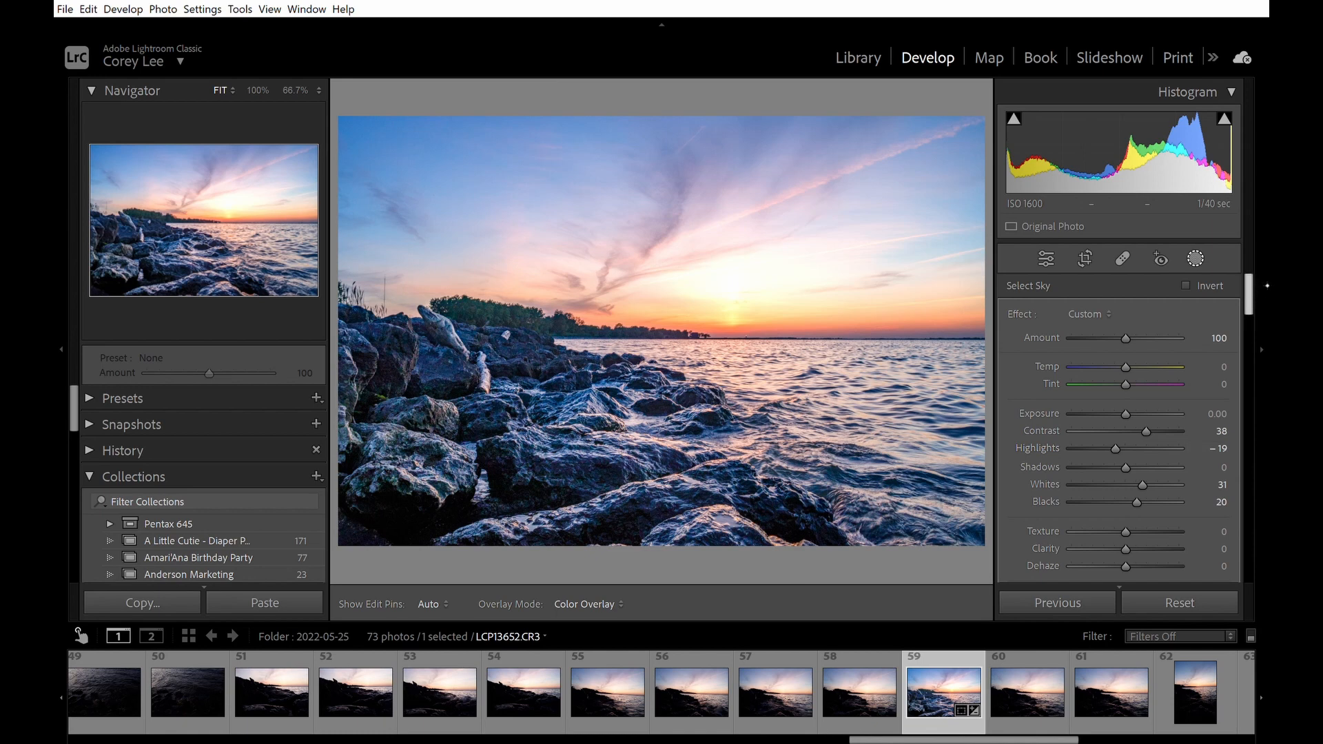
# Step: Set the sky mask's Clarity to 16 and Dehaze to 13
pyautogui.scroll(-3, 1266, 297)
pyautogui.scroll(2, 1266, 301)
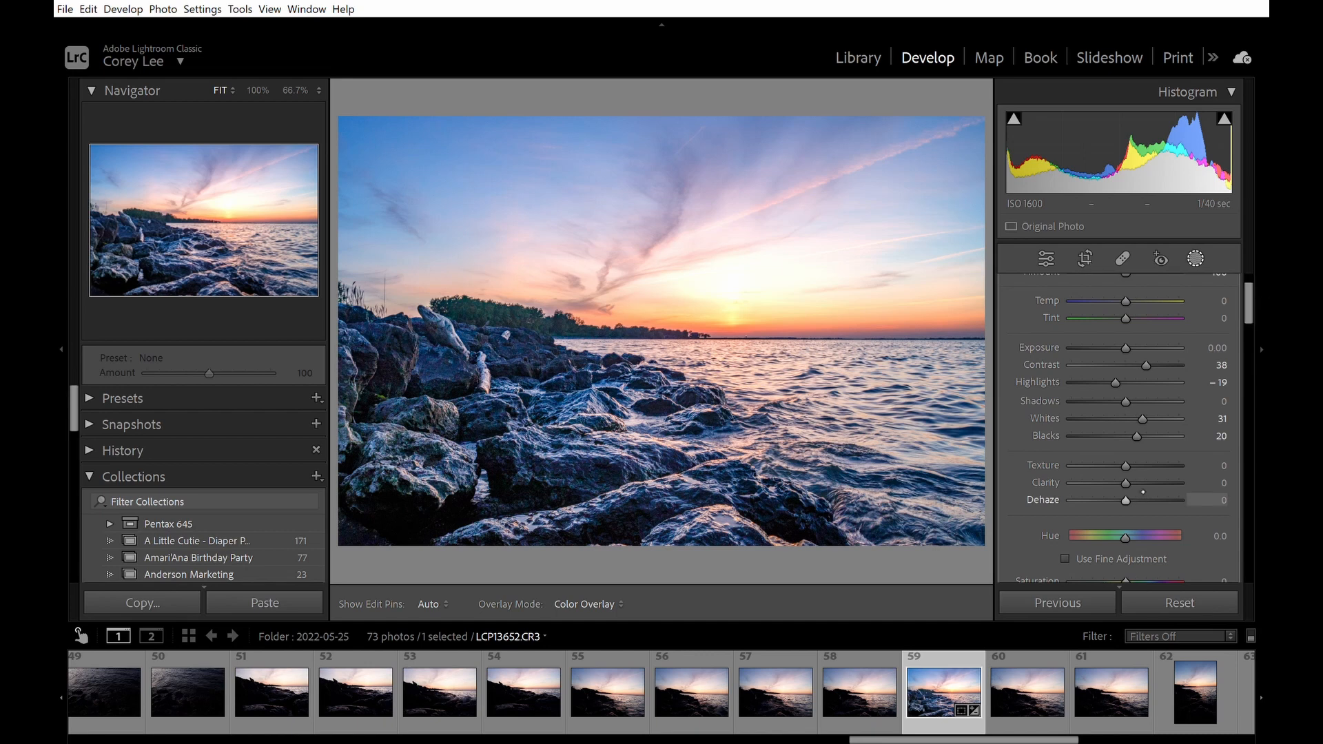
pyautogui.moveTo(1141, 481); pyautogui.dragTo(1152, 480)
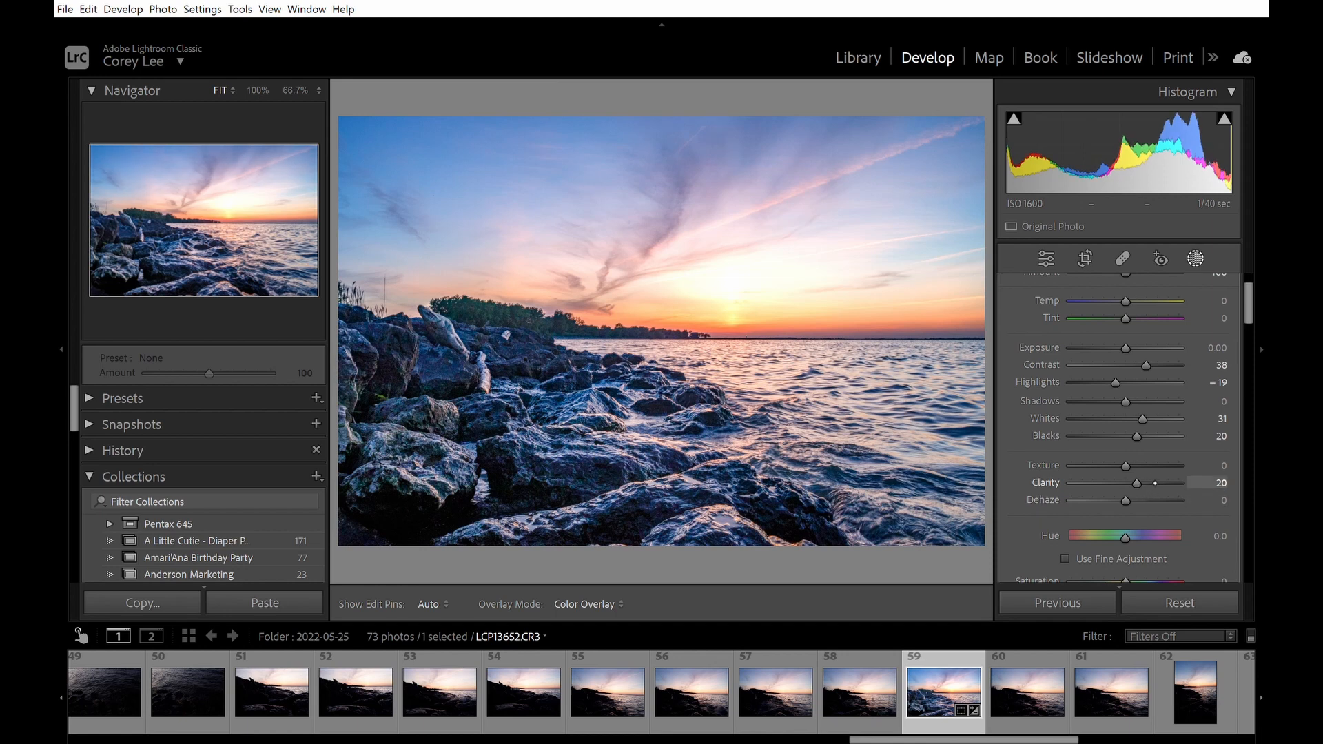
pyautogui.moveTo(1154, 483); pyautogui.dragTo(1148, 499)
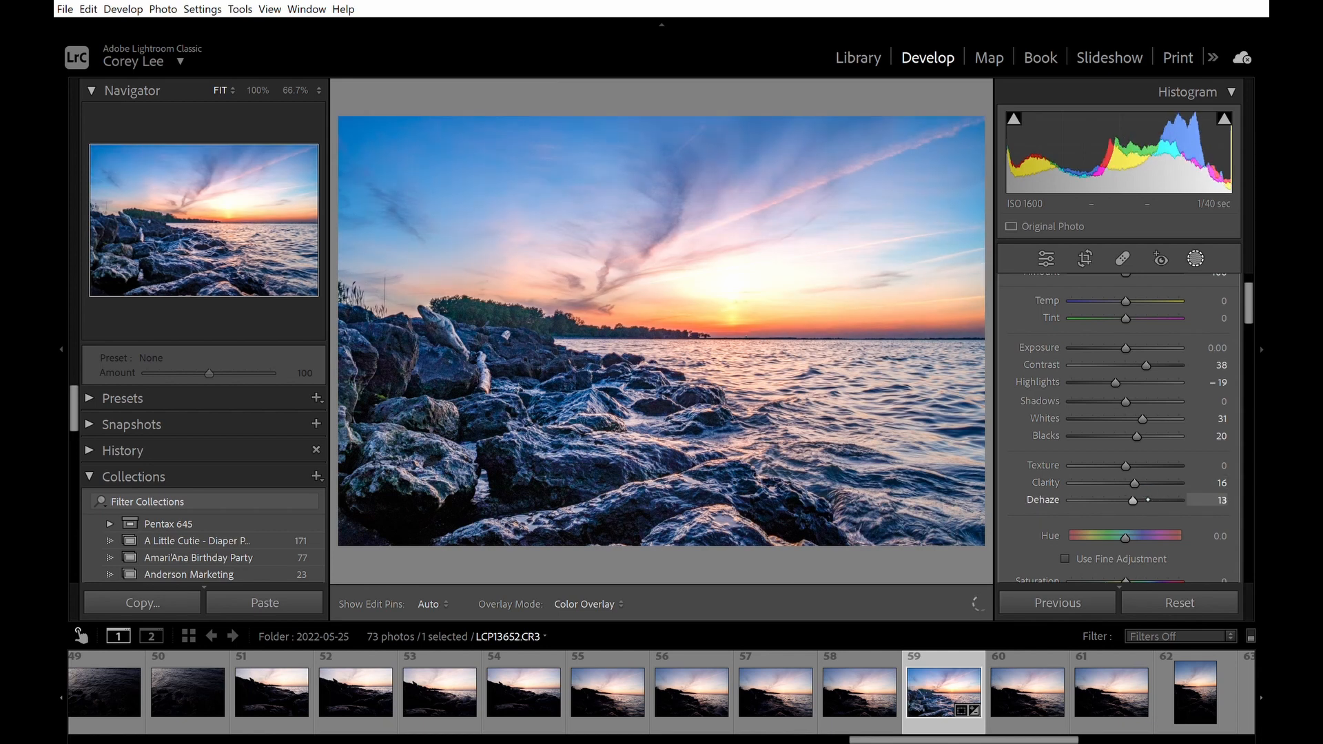
# Step: Try a Saturation of −25 on the sky mask, and reset it to 0
pyautogui.moveTo(1248, 309); pyautogui.dragTo(1260, 325)
pyautogui.moveTo(1125, 463); pyautogui.dragTo(1112, 463)
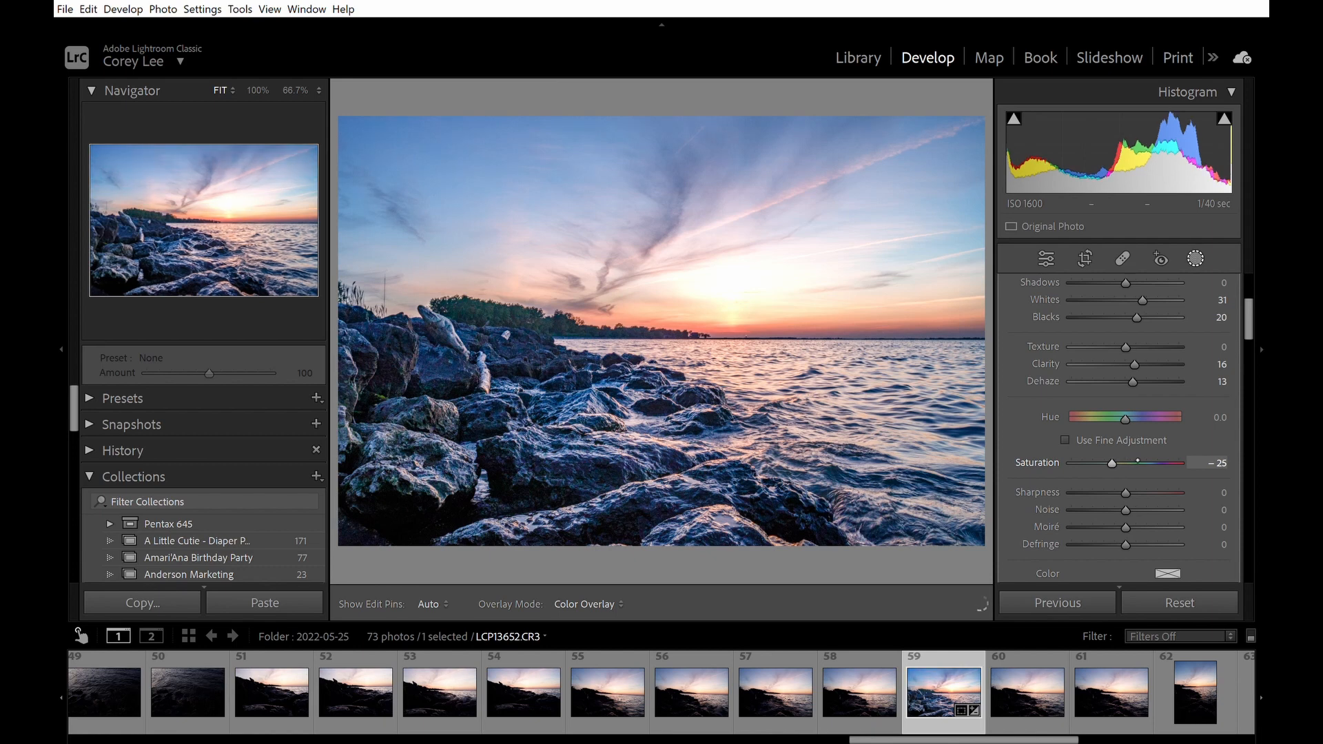
pyautogui.doubleClick(1112, 463)
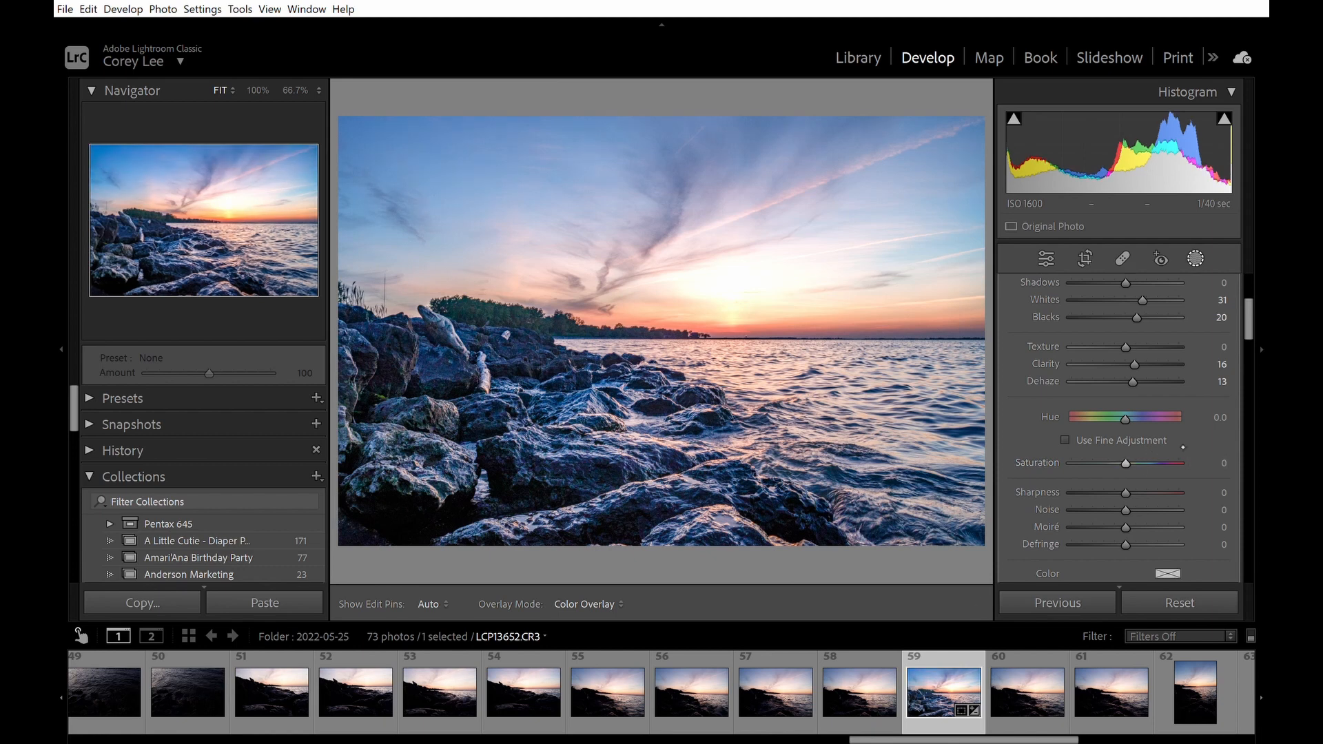
pyautogui.moveTo(1264, 323); pyautogui.dragTo(1260, 299)
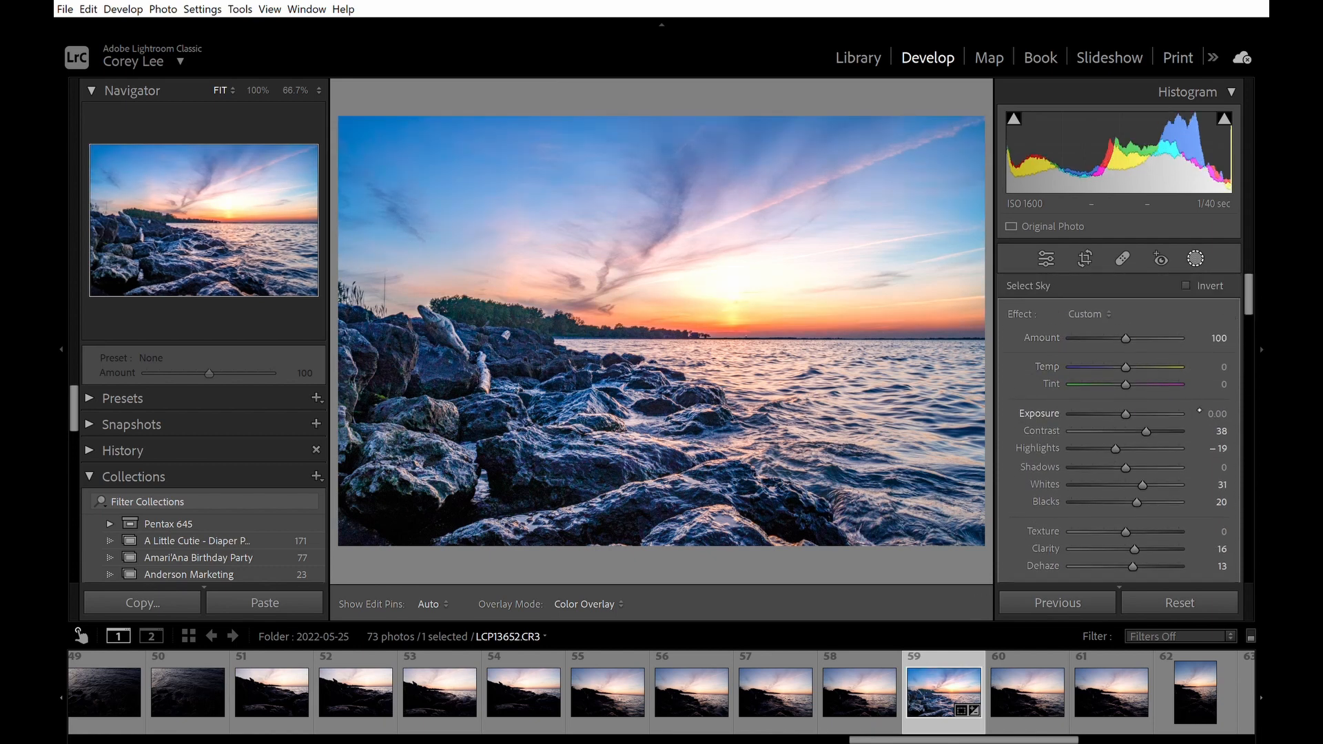
# Step: Set the sky mask's Dehaze to −11, raise its Contrast slightly past 48, and leave the masking tool
pyautogui.moveTo(1153, 566); pyautogui.dragTo(1138, 565)
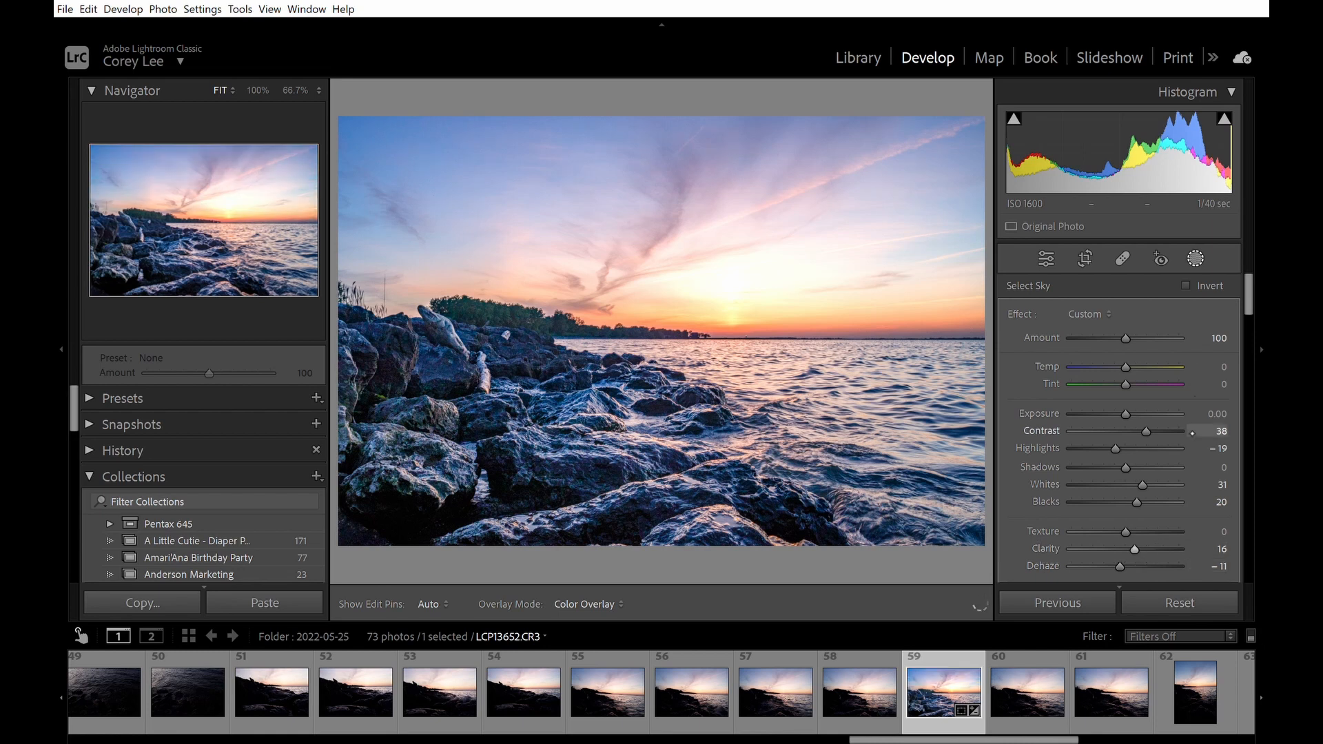
pyautogui.doubleClick(1163, 430)
pyautogui.click(1152, 430)
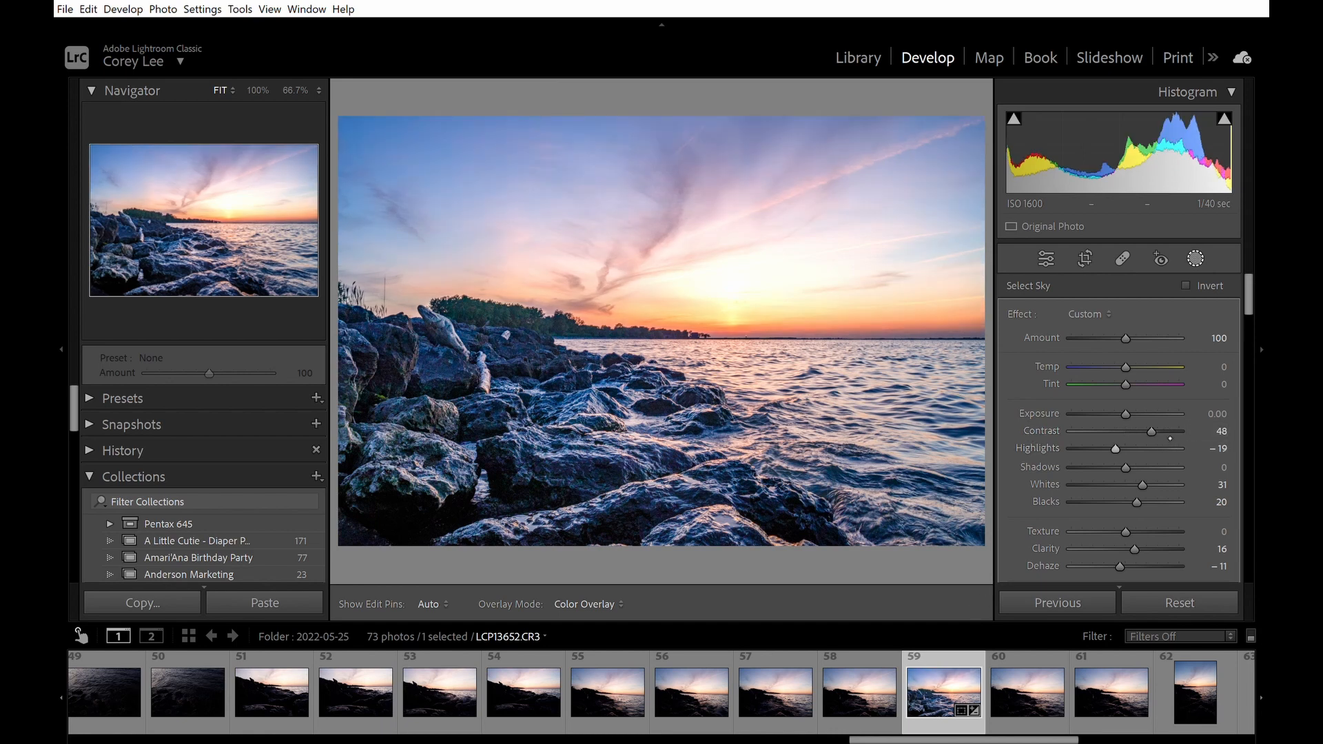
pyautogui.moveTo(1151, 431); pyautogui.dragTo(1156, 431)
pyautogui.click(1196, 259)
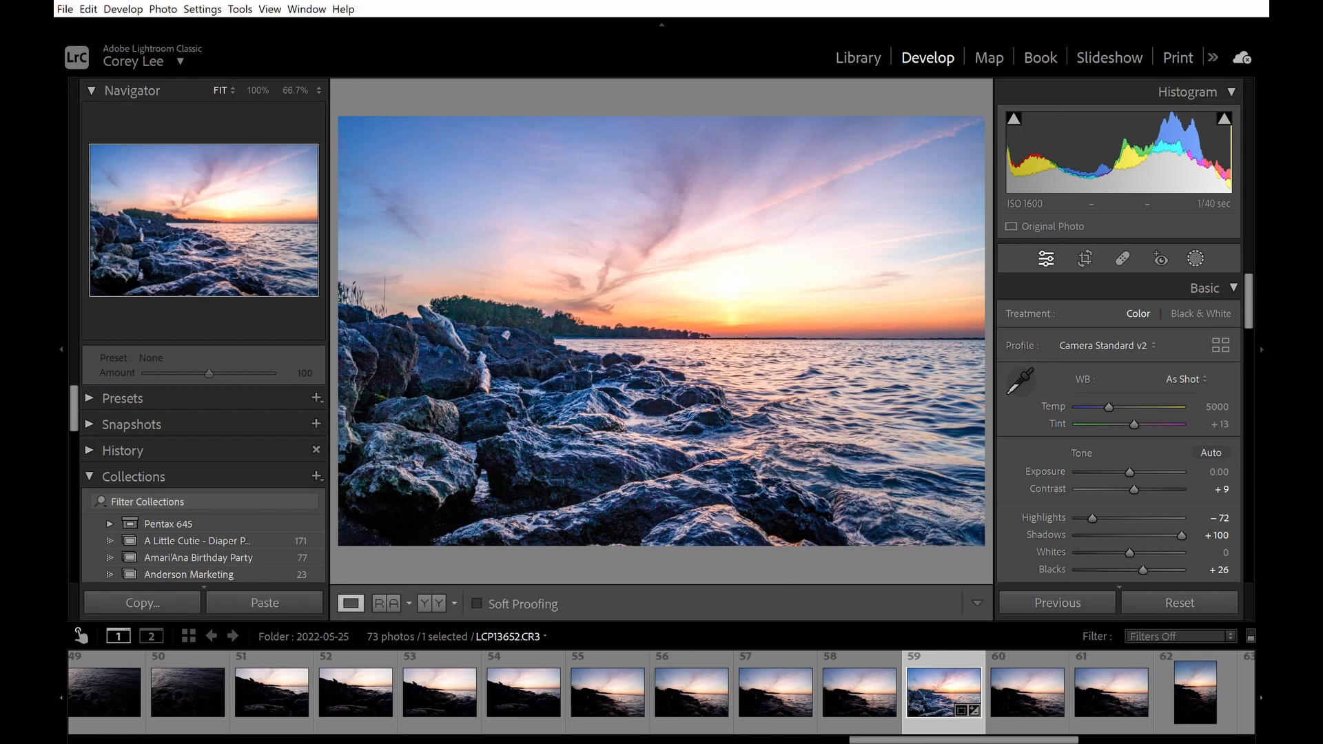
# Step: Check the rocks and the horizon for noise at 100% magnification, and set Luminance noise reduction to 41
pyautogui.click(635, 427)
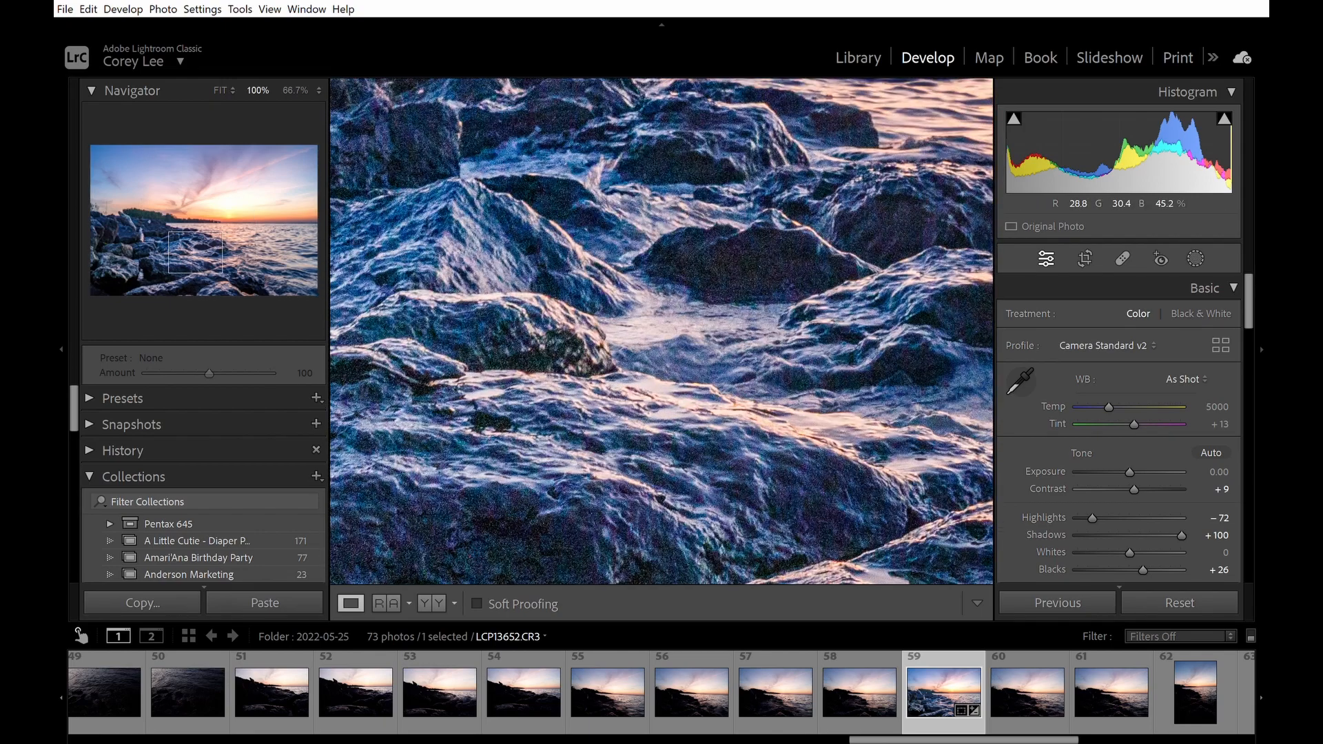
pyautogui.moveTo(701, 489); pyautogui.dragTo(846, 257)
pyautogui.moveTo(760, 328); pyautogui.dragTo(779, 425)
pyautogui.click(827, 351)
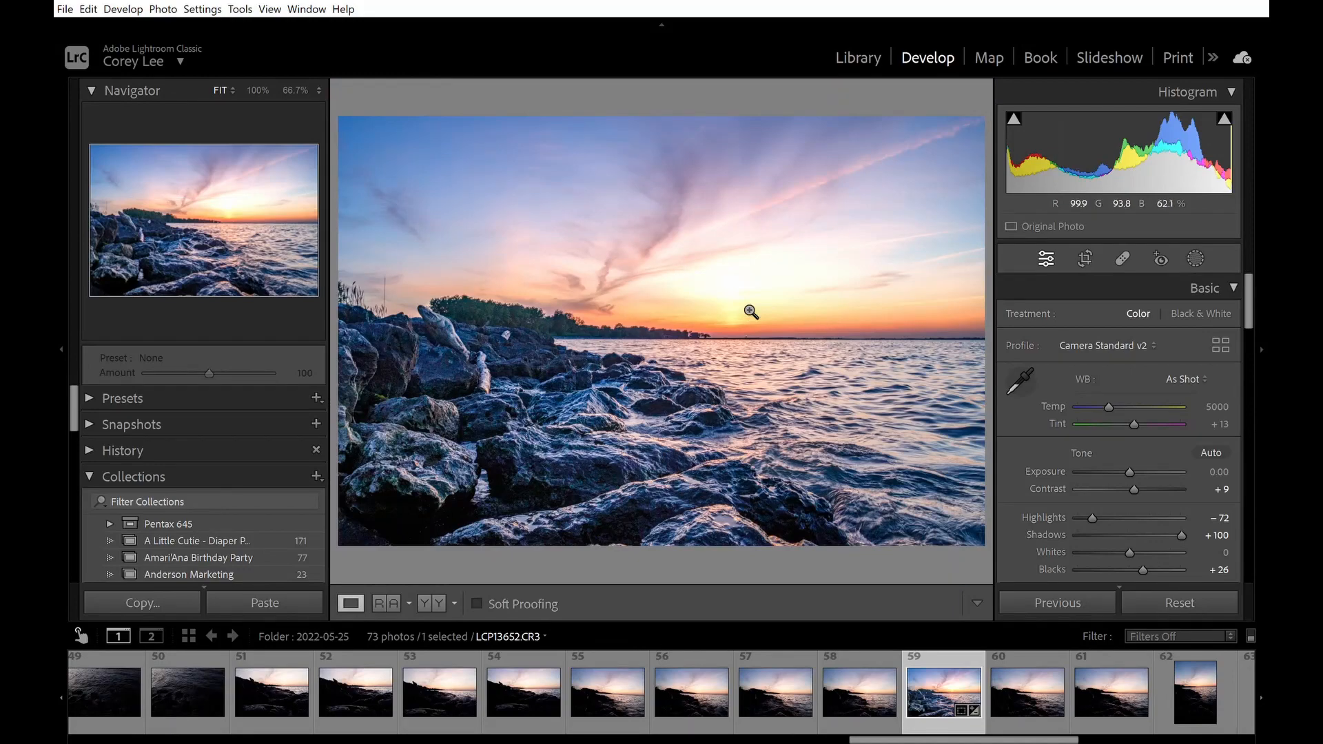
pyautogui.click(750, 311)
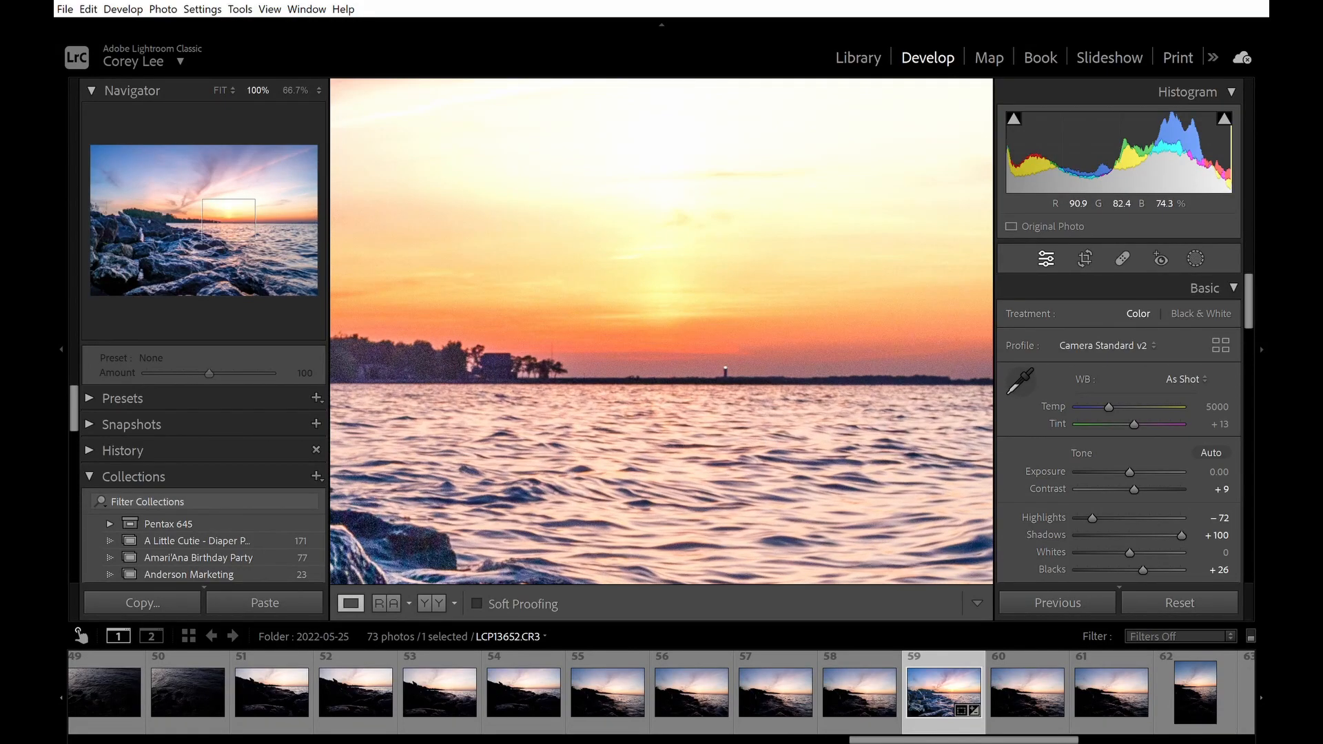
pyautogui.click(773, 407)
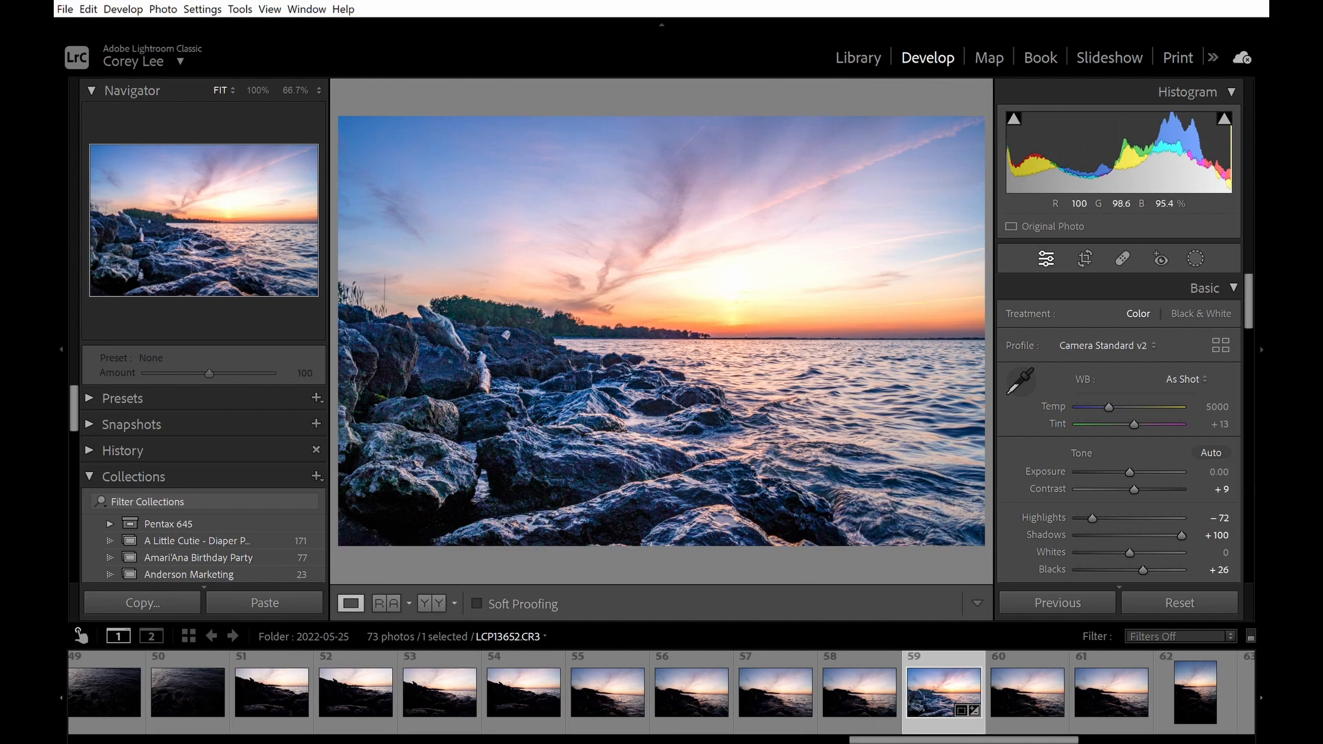
pyautogui.click(622, 453)
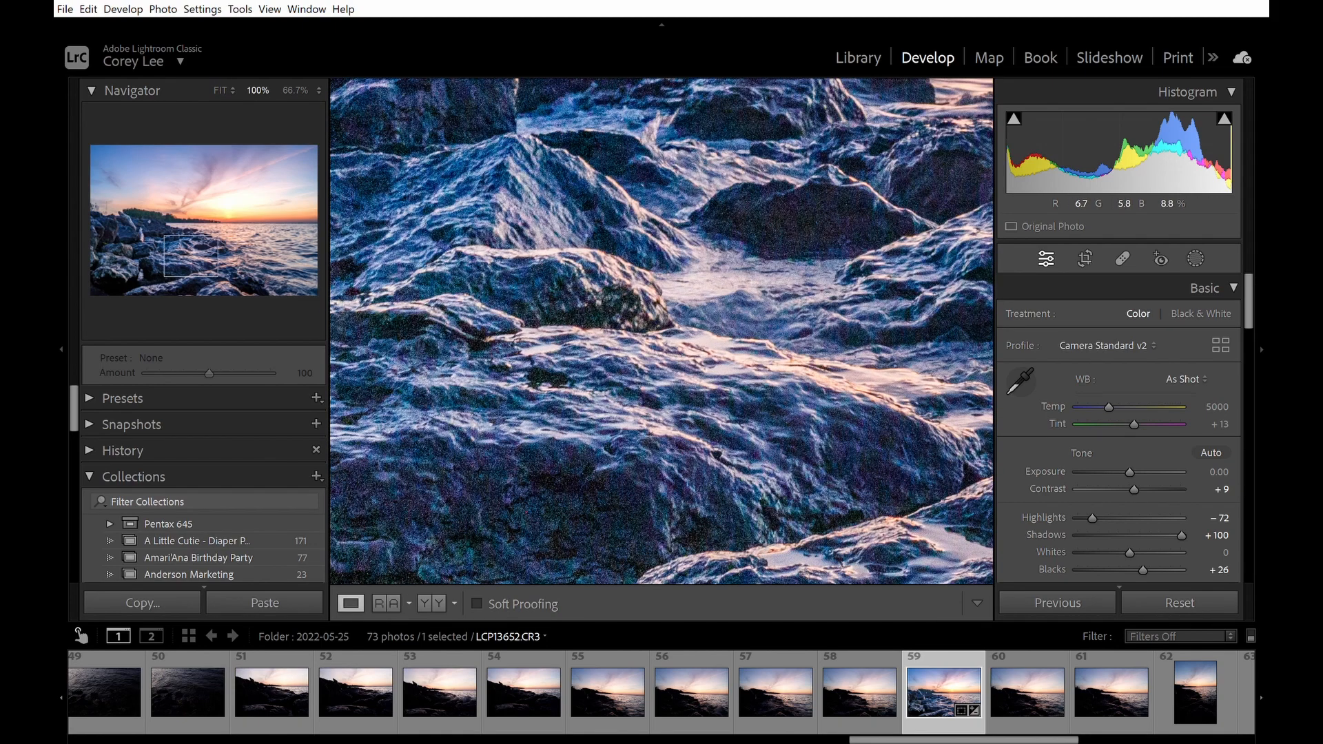
pyautogui.moveTo(1249, 300); pyautogui.dragTo(1264, 476)
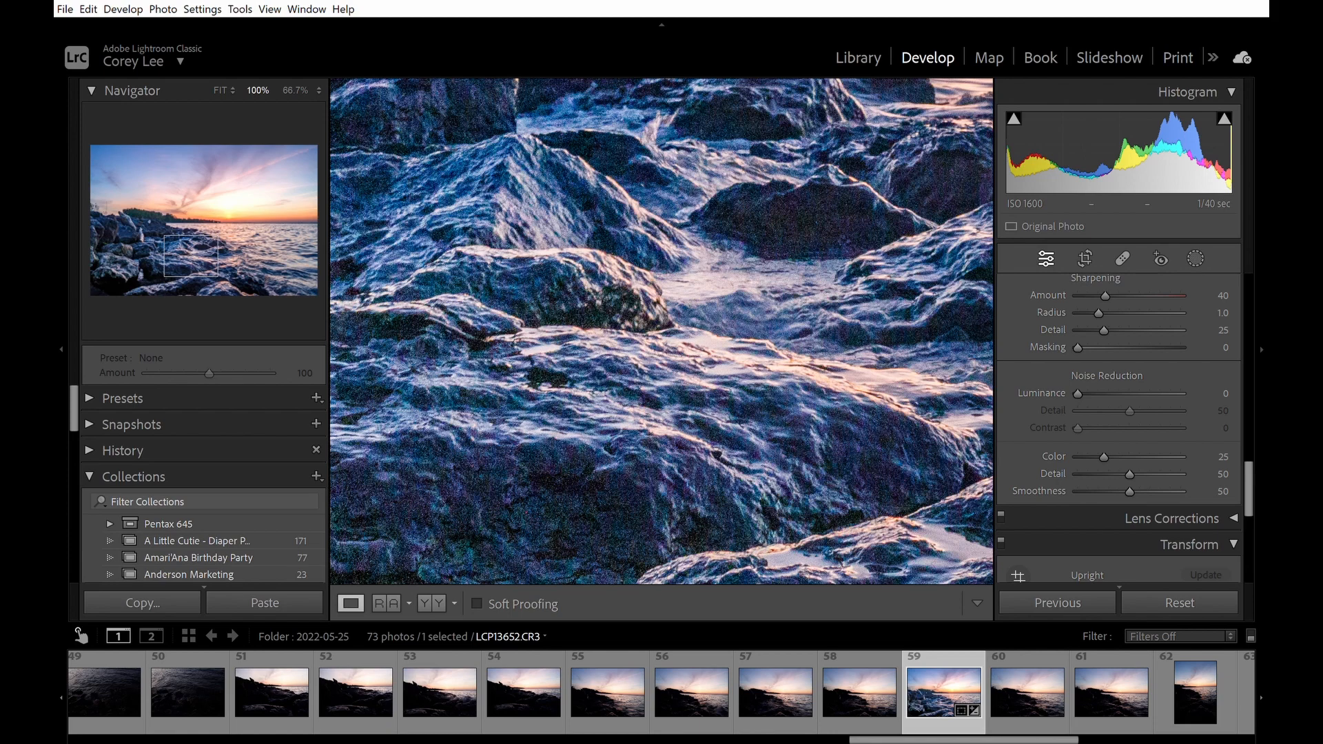
pyautogui.moveTo(1078, 393); pyautogui.dragTo(1125, 395)
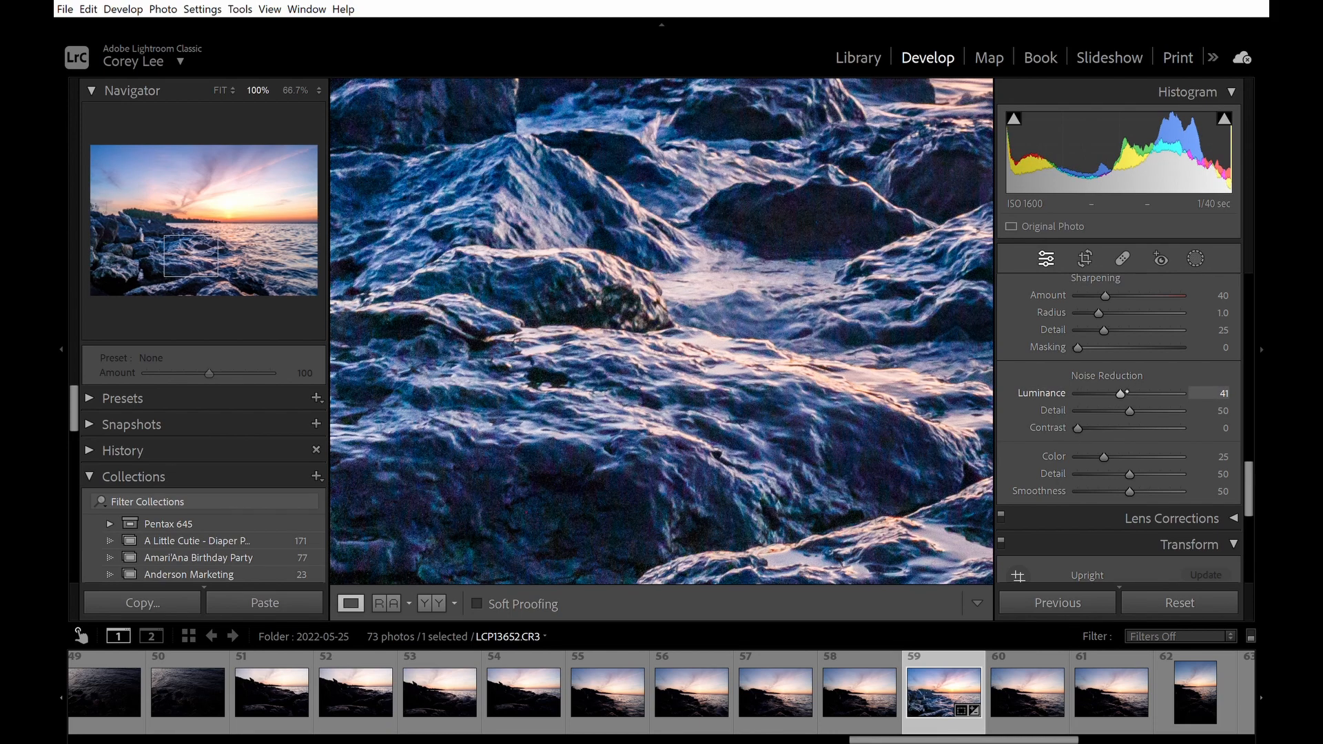
pyautogui.click(903, 510)
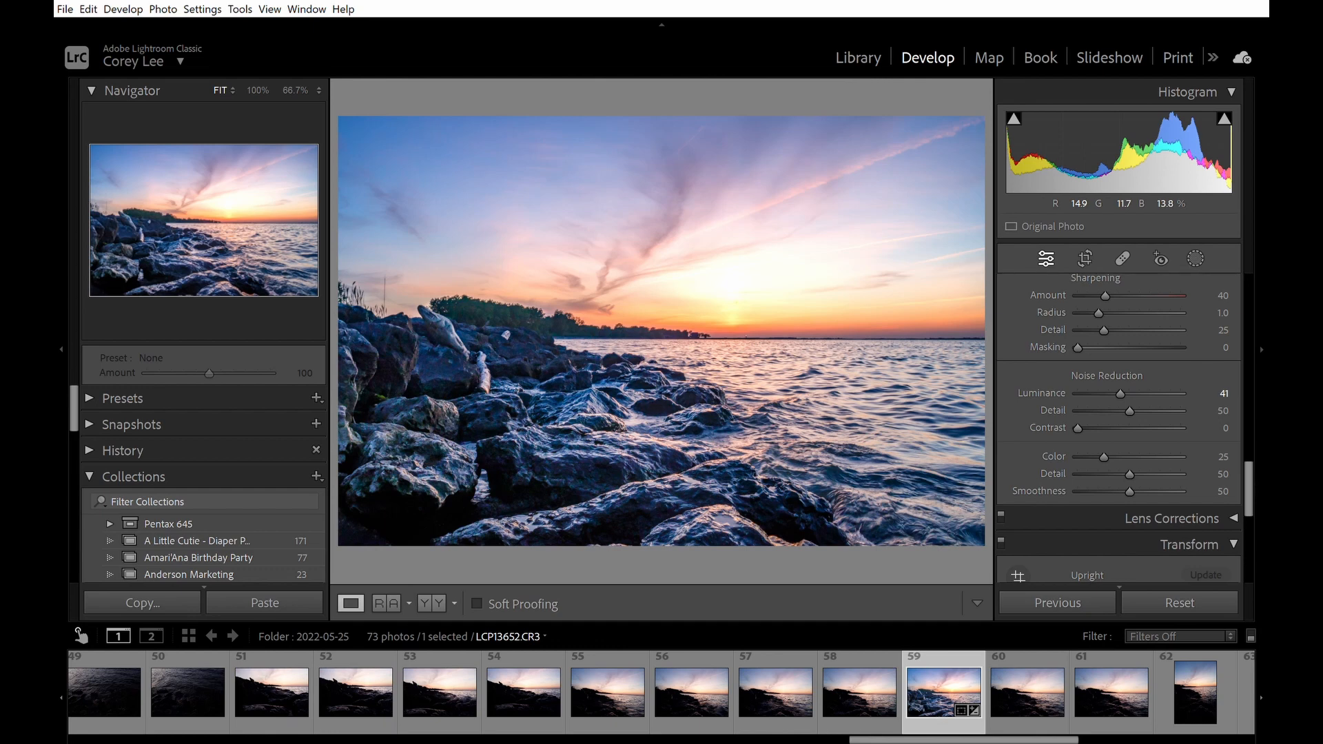
# Step: Raise the rocky shoreline photo's Blacks to +53
pyautogui.scroll(-3, 1119, 427)
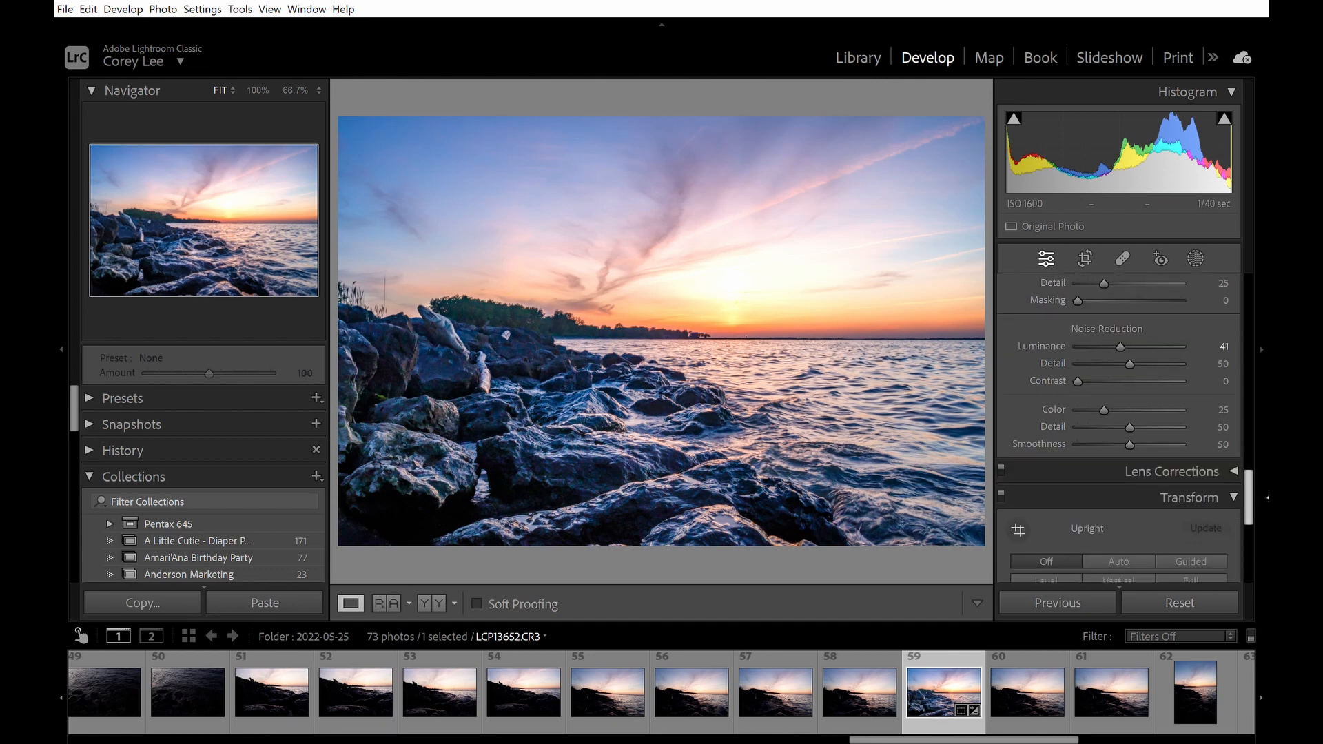
pyautogui.scroll(10, 1120, 427)
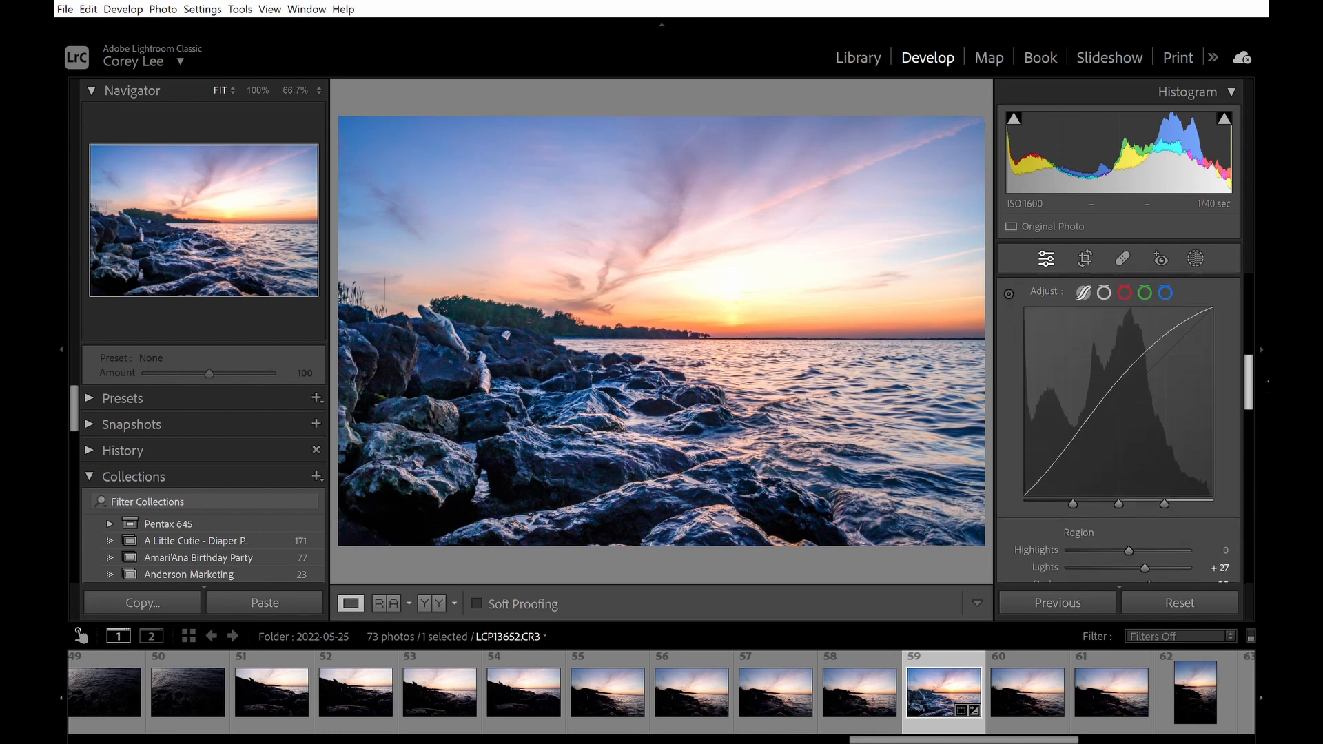
pyautogui.scroll(-1, 1171, 428)
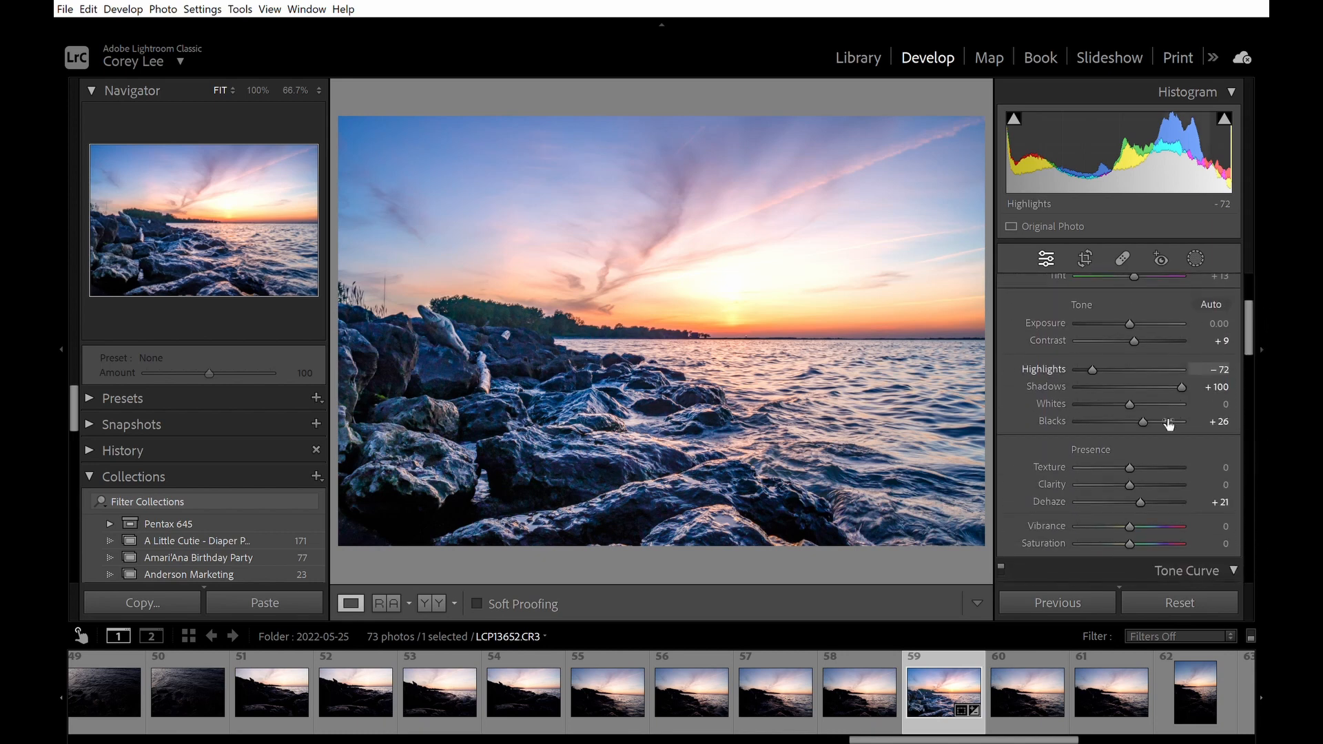
pyautogui.moveTo(1160, 421); pyautogui.dragTo(1172, 421)
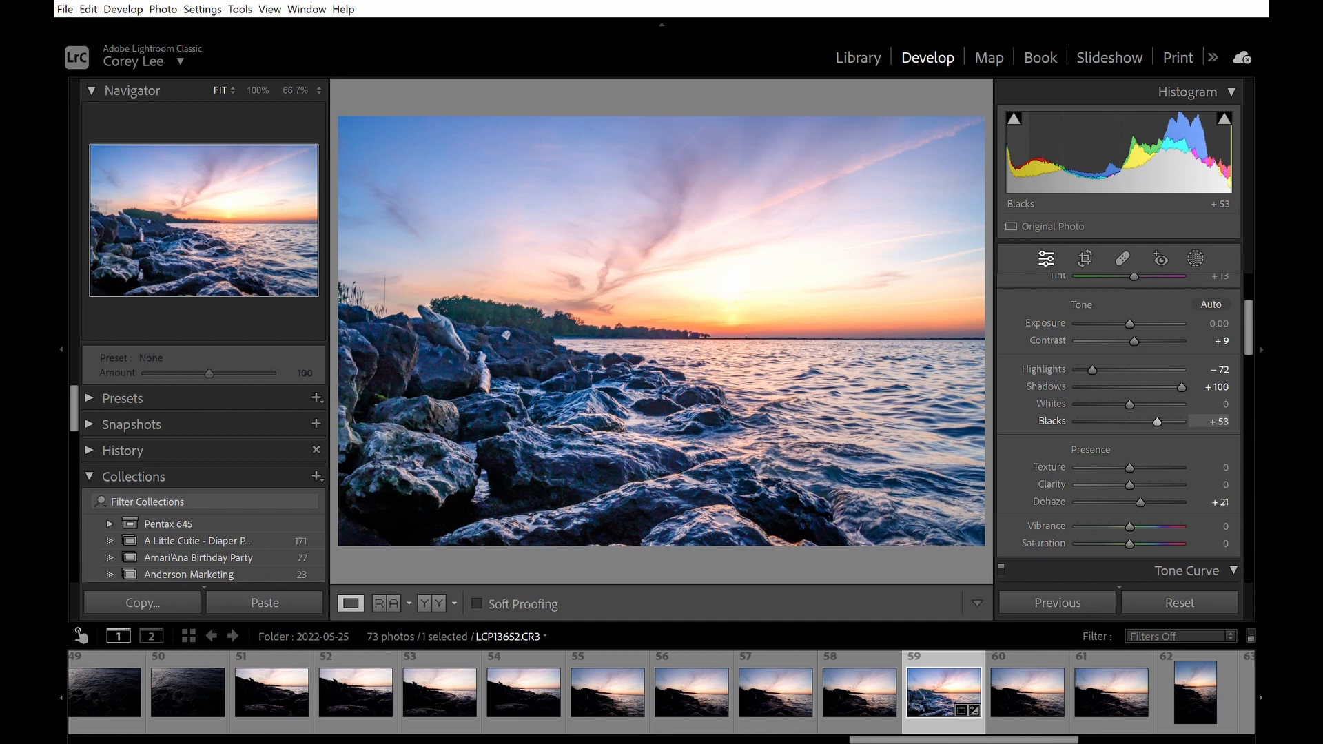
# Step: Heal away the thin vertical pole standing above the shoreline rocks beside the reeds, using a brush size of 28
pyautogui.click(390, 297)
pyautogui.moveTo(417, 340); pyautogui.dragTo(535, 343)
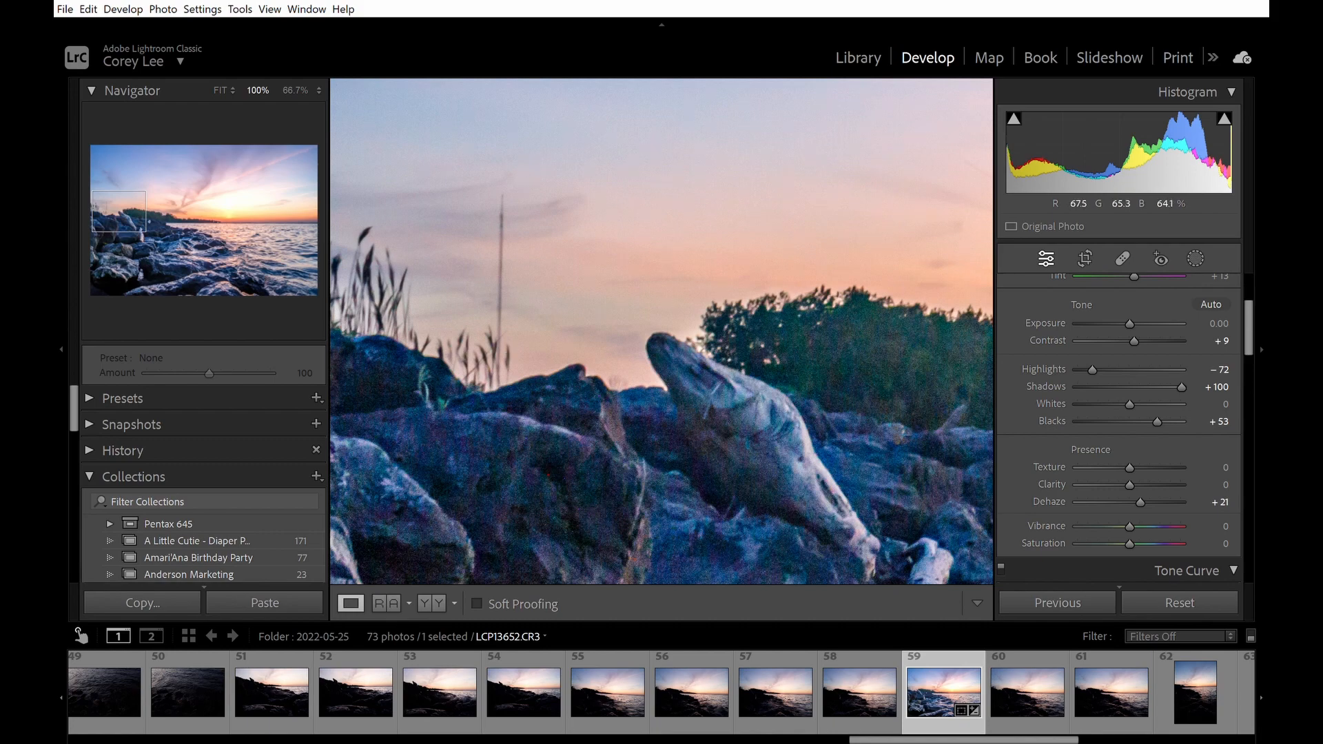
pyautogui.click(1123, 258)
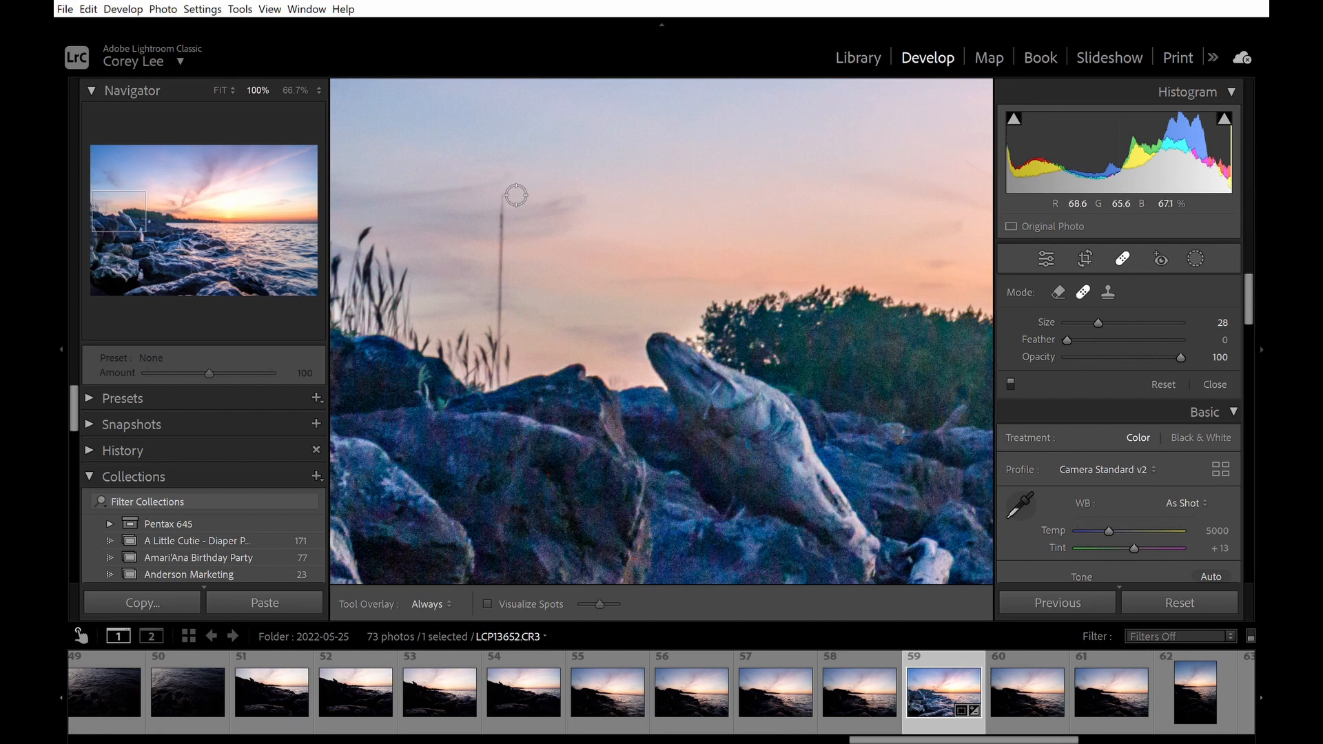
pyautogui.click(499, 375)
pyautogui.moveTo(508, 305); pyautogui.dragTo(509, 182)
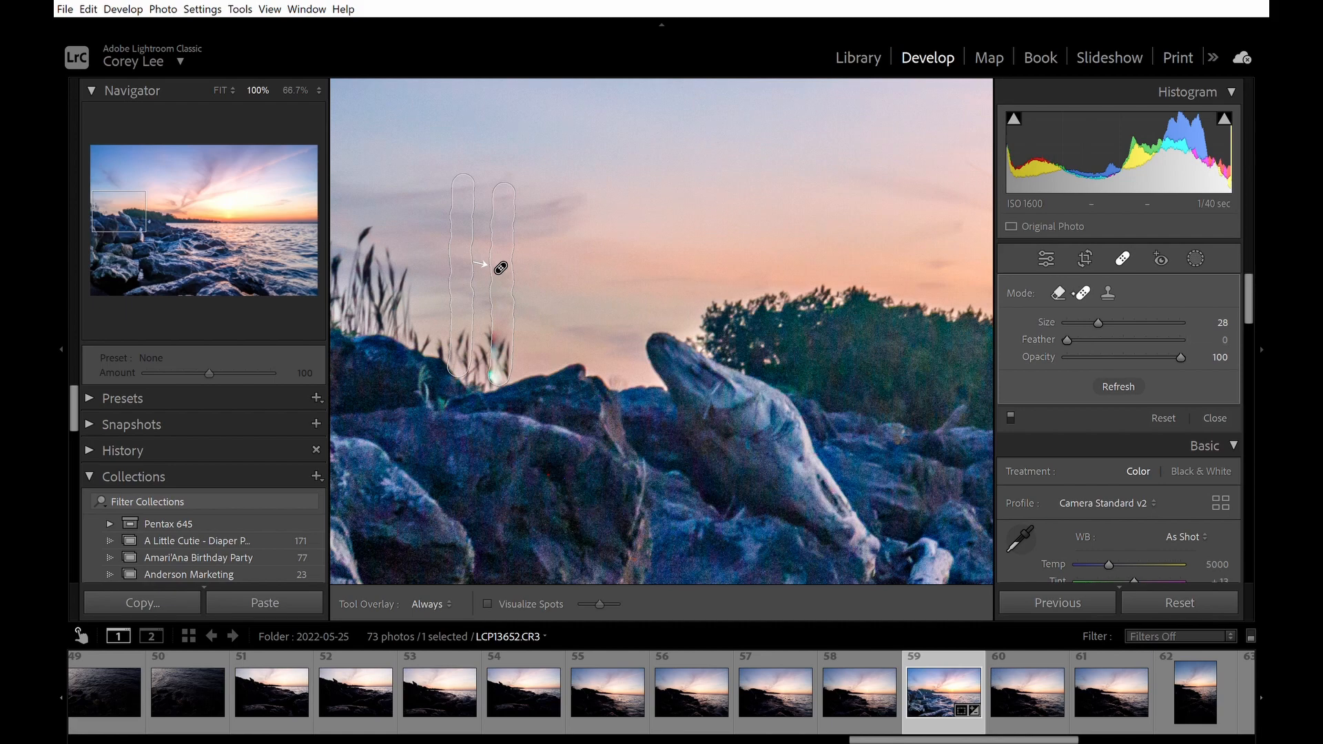
# Step: Switch the pole's healing spot to content-aware removal, refresh its fill, and leave the retouching tool
pyautogui.click(1058, 294)
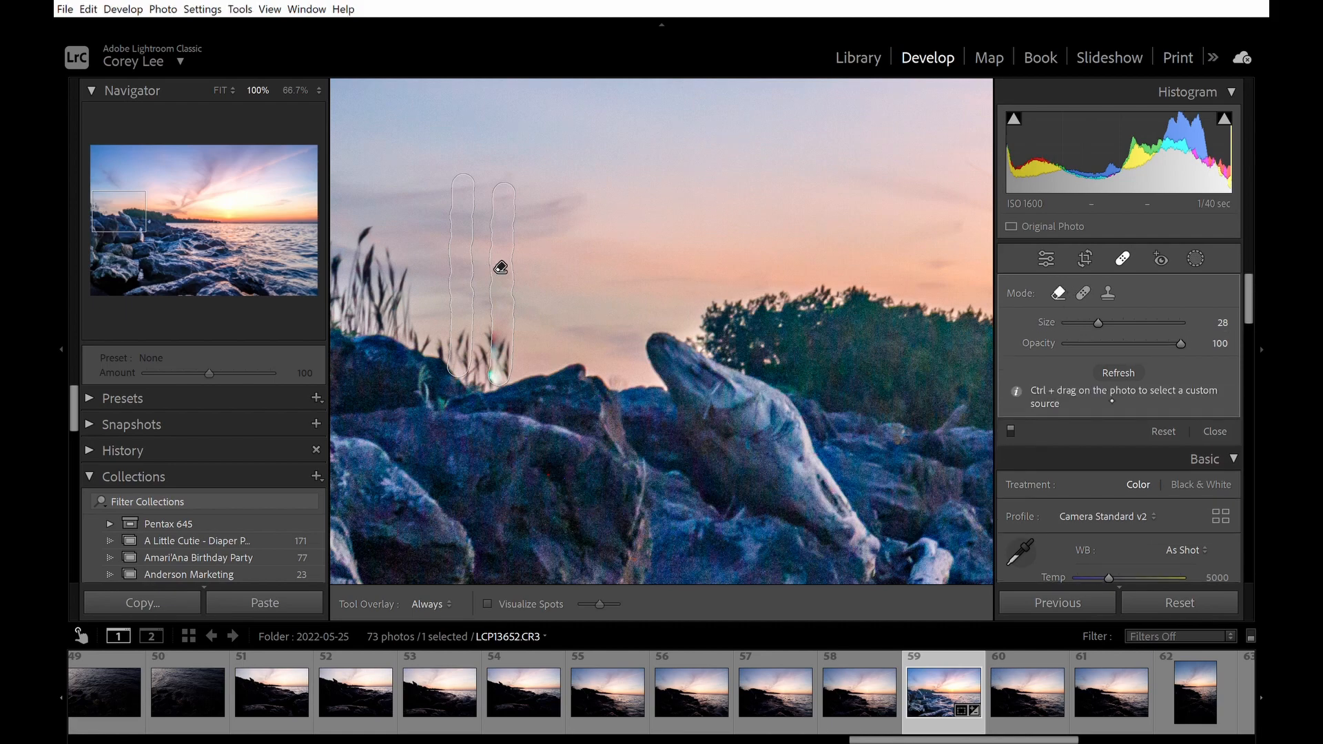
pyautogui.click(1118, 372)
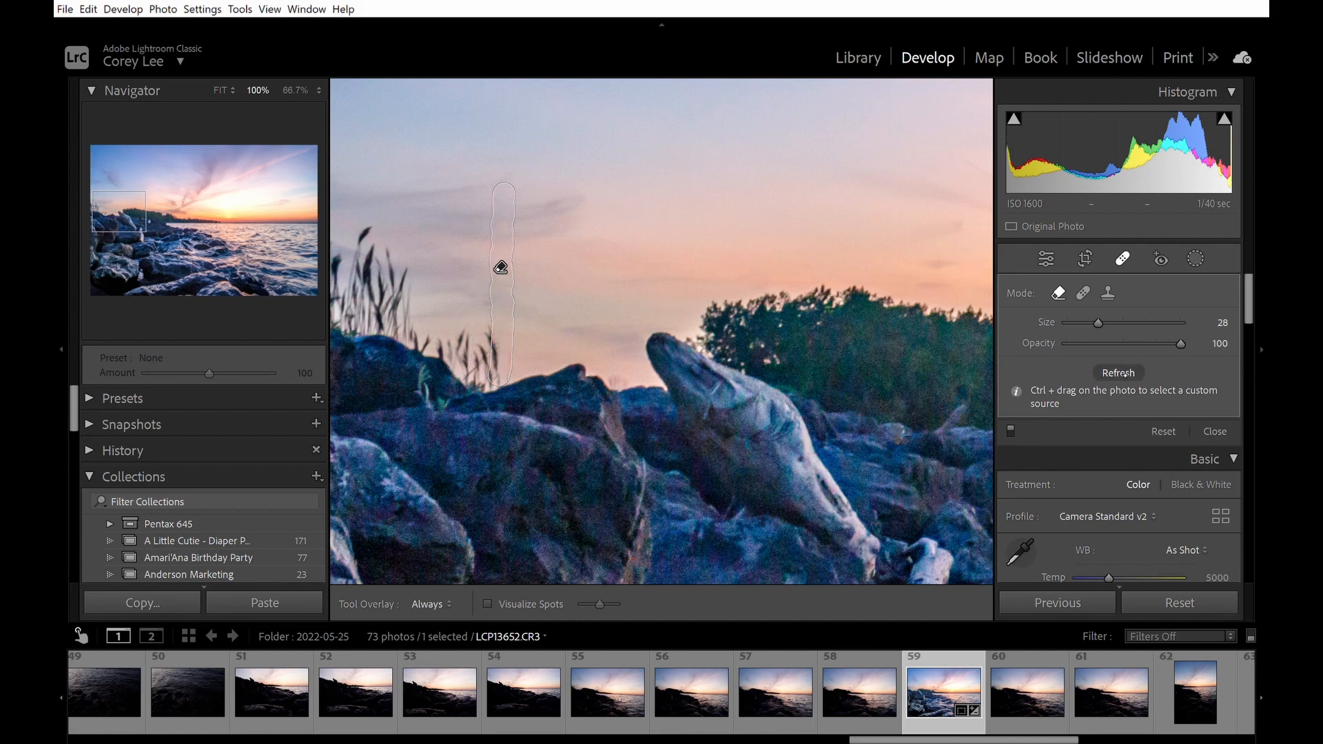
pyautogui.click(1122, 258)
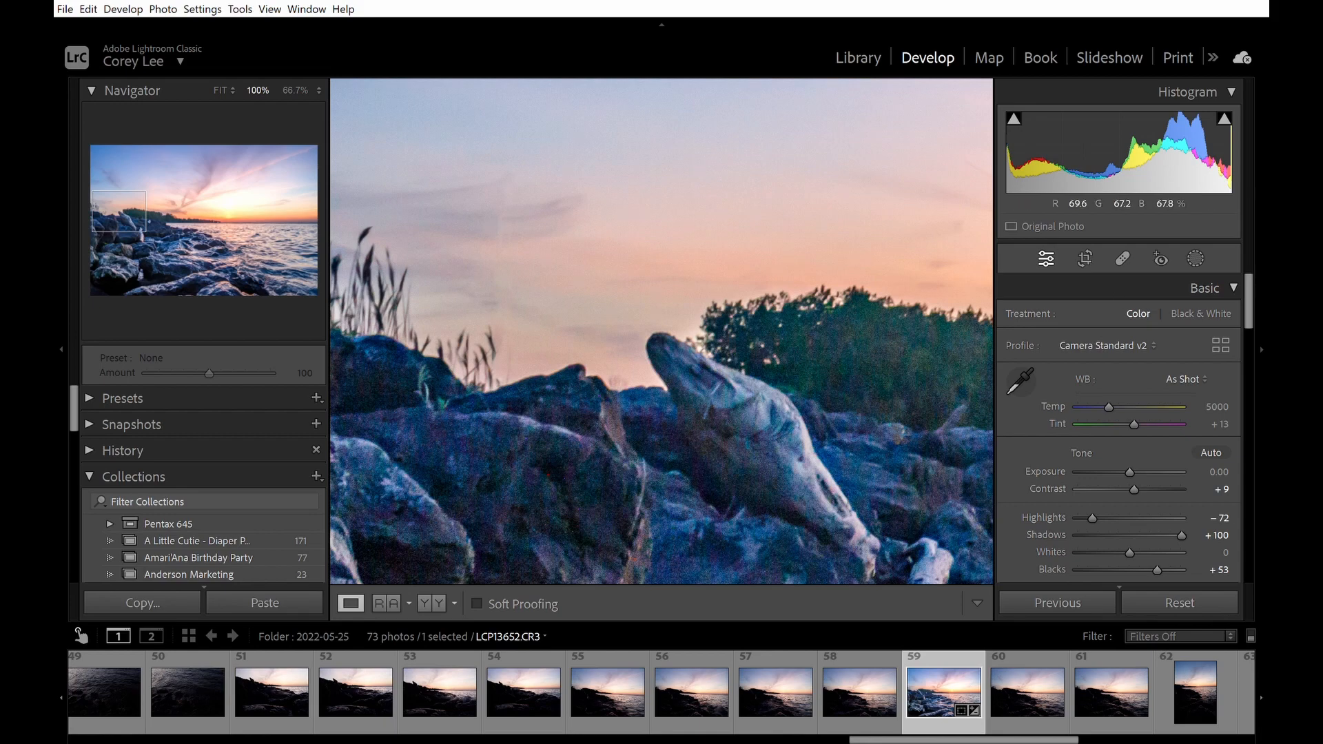
pyautogui.click(607, 372)
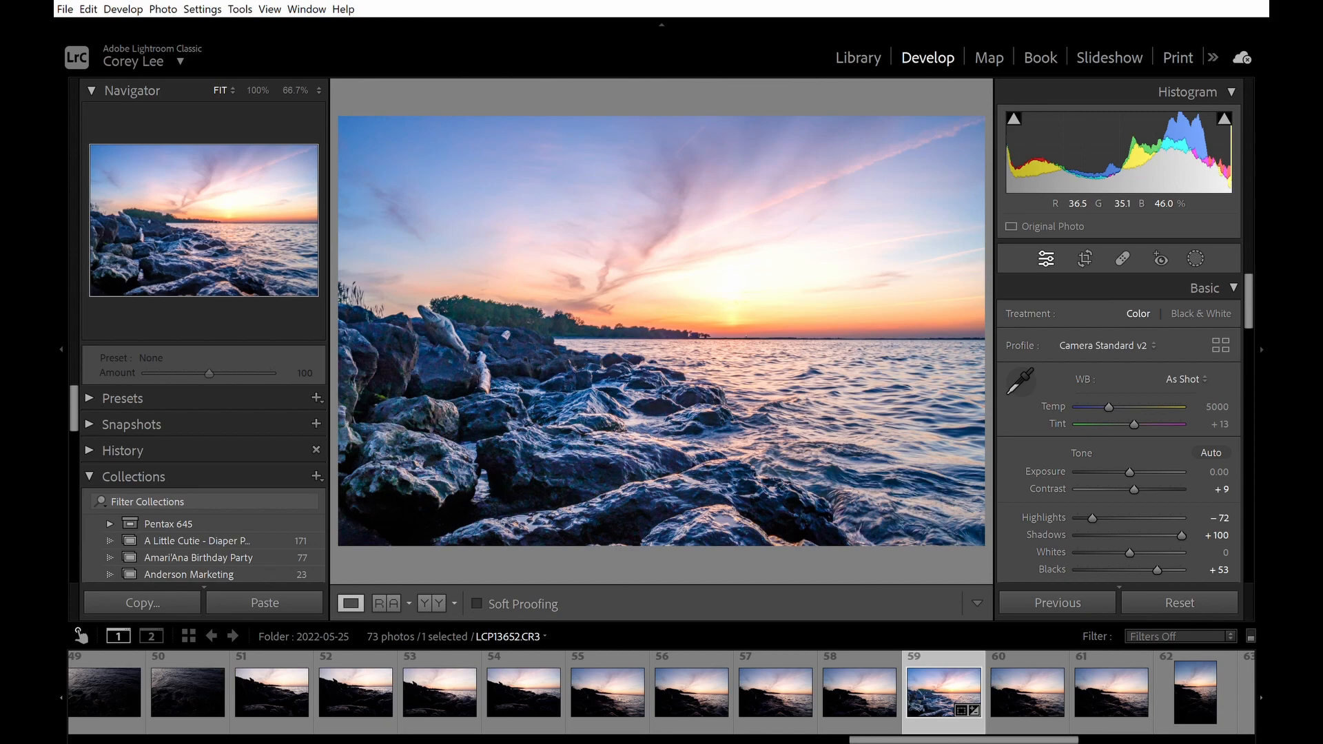
# Step: Remove the small bright white object on the dark rocks below the tree line with content-aware removal at size 28
pyautogui.click(513, 332)
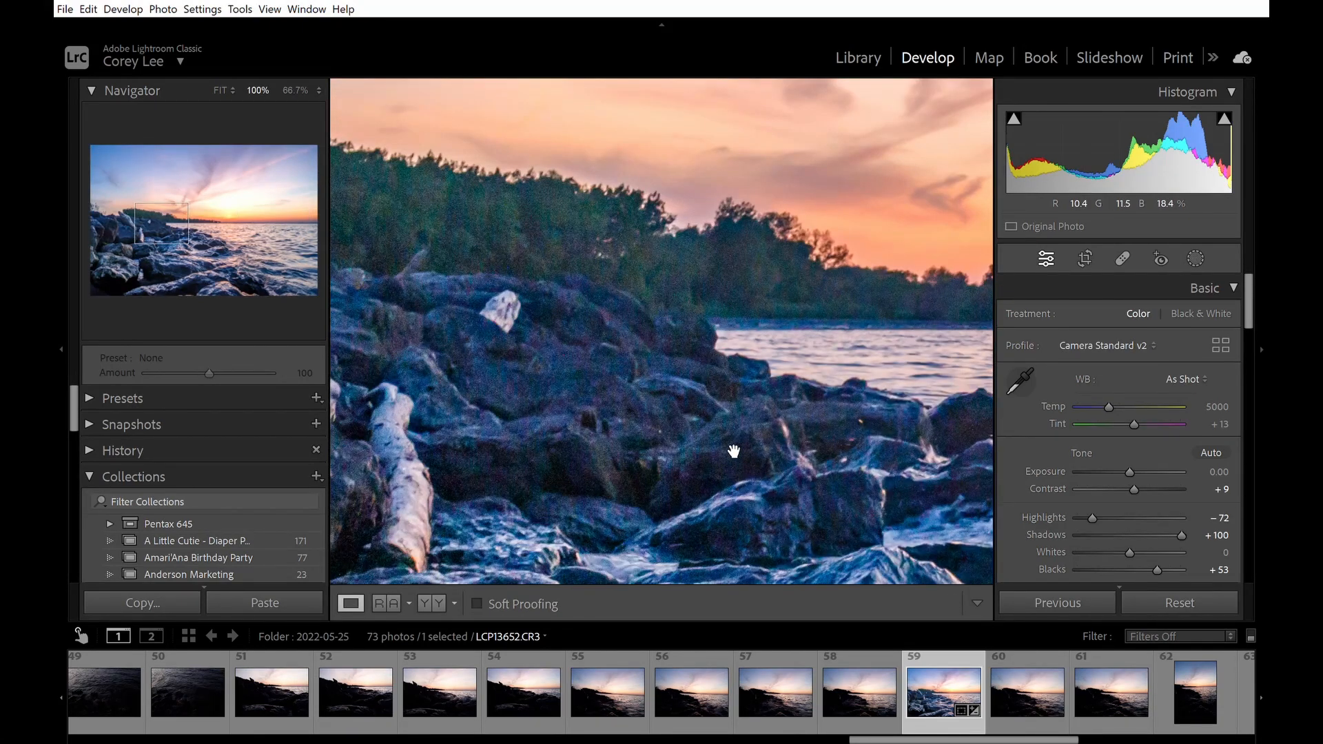
pyautogui.moveTo(733, 448); pyautogui.dragTo(806, 540)
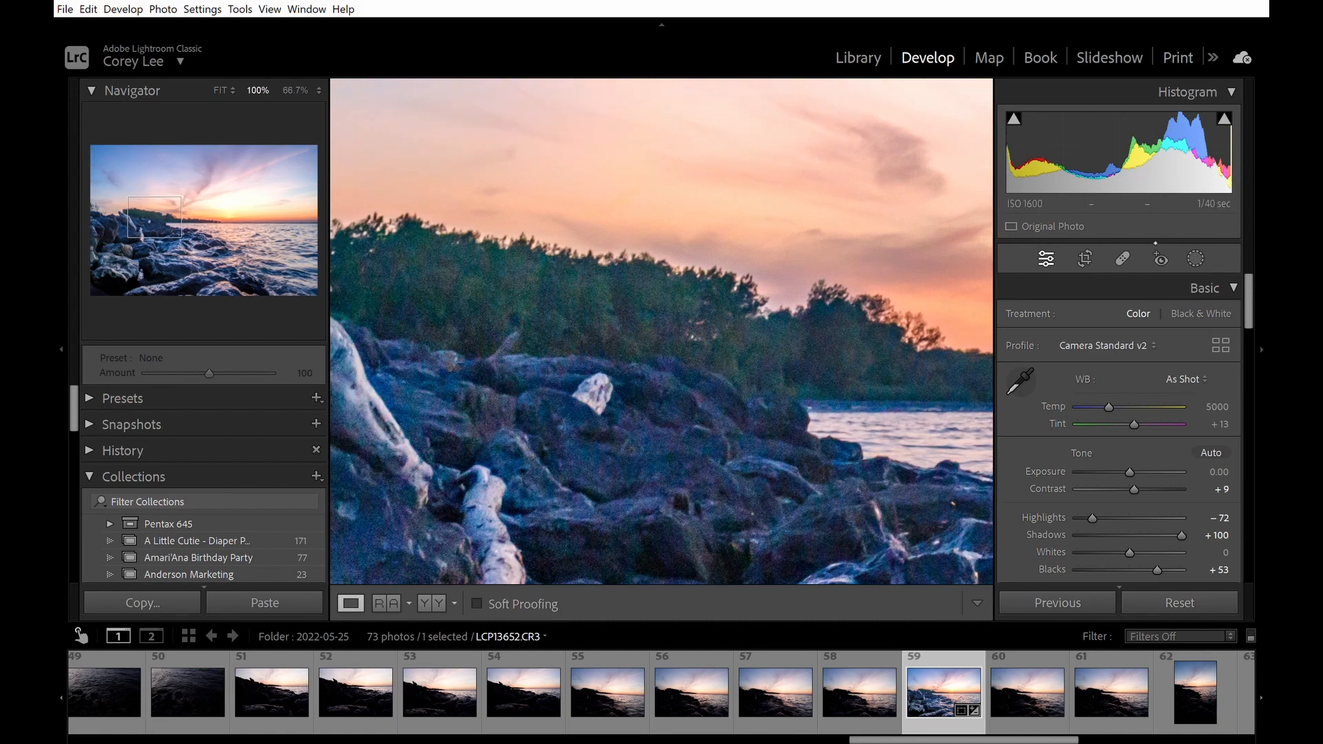
pyautogui.click(1124, 258)
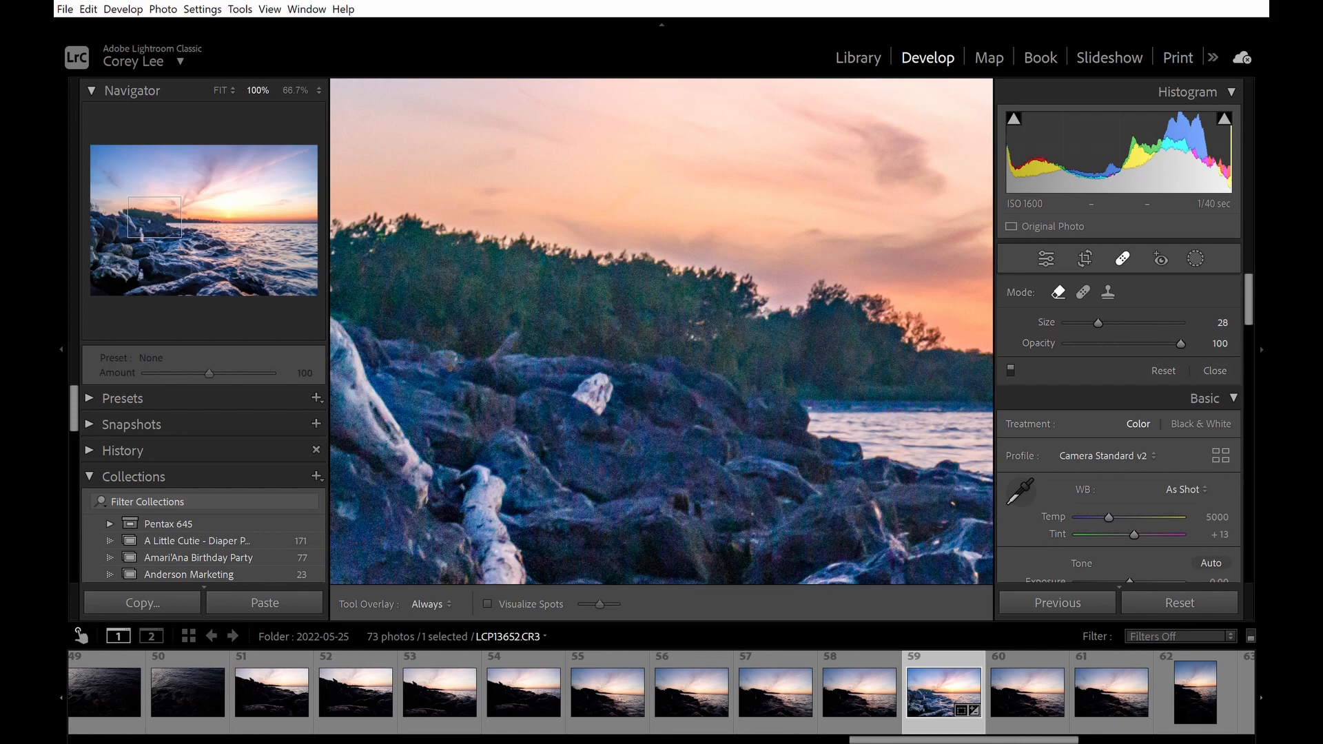
pyautogui.click(604, 408)
pyautogui.moveTo(610, 383)
pyautogui.mouseDown()
pyautogui.moveTo(601, 372)
pyautogui.moveTo(577, 384)
pyautogui.moveTo(616, 381)
pyautogui.moveTo(594, 390)
pyautogui.mouseUp()
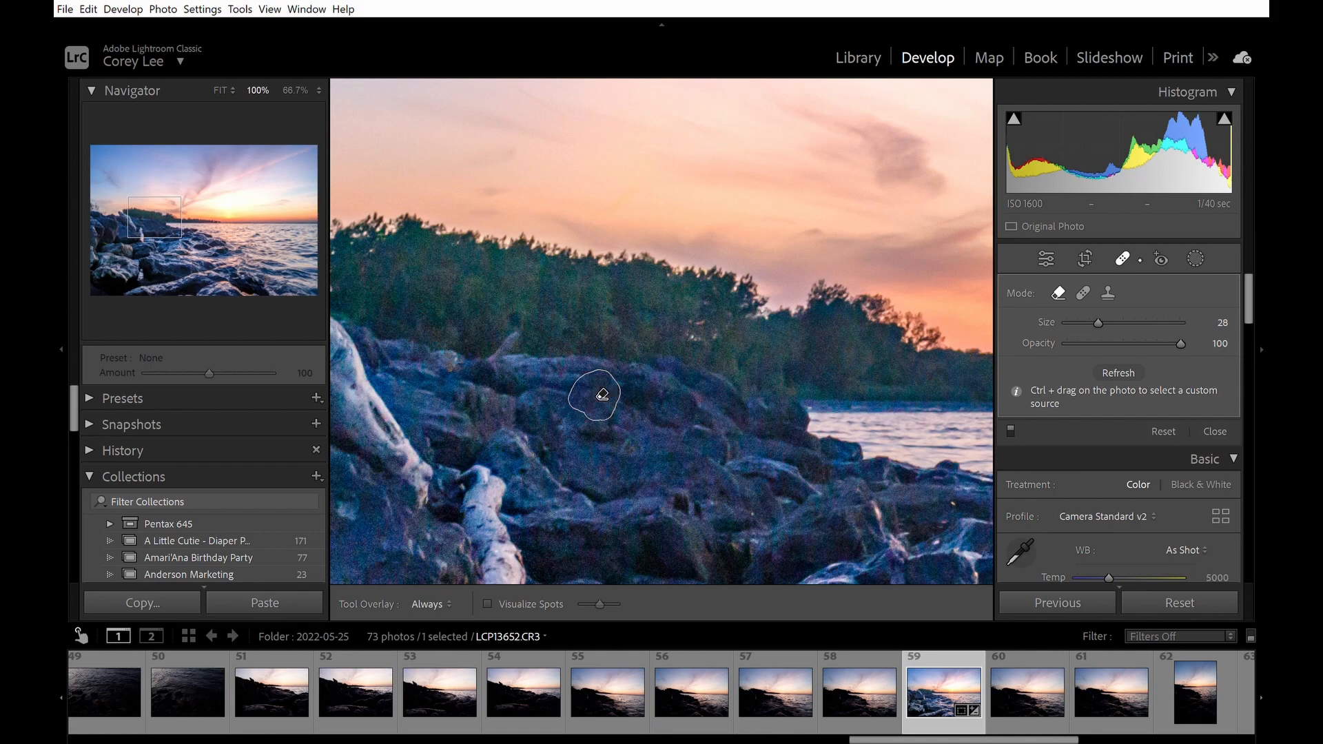
pyautogui.press('q')
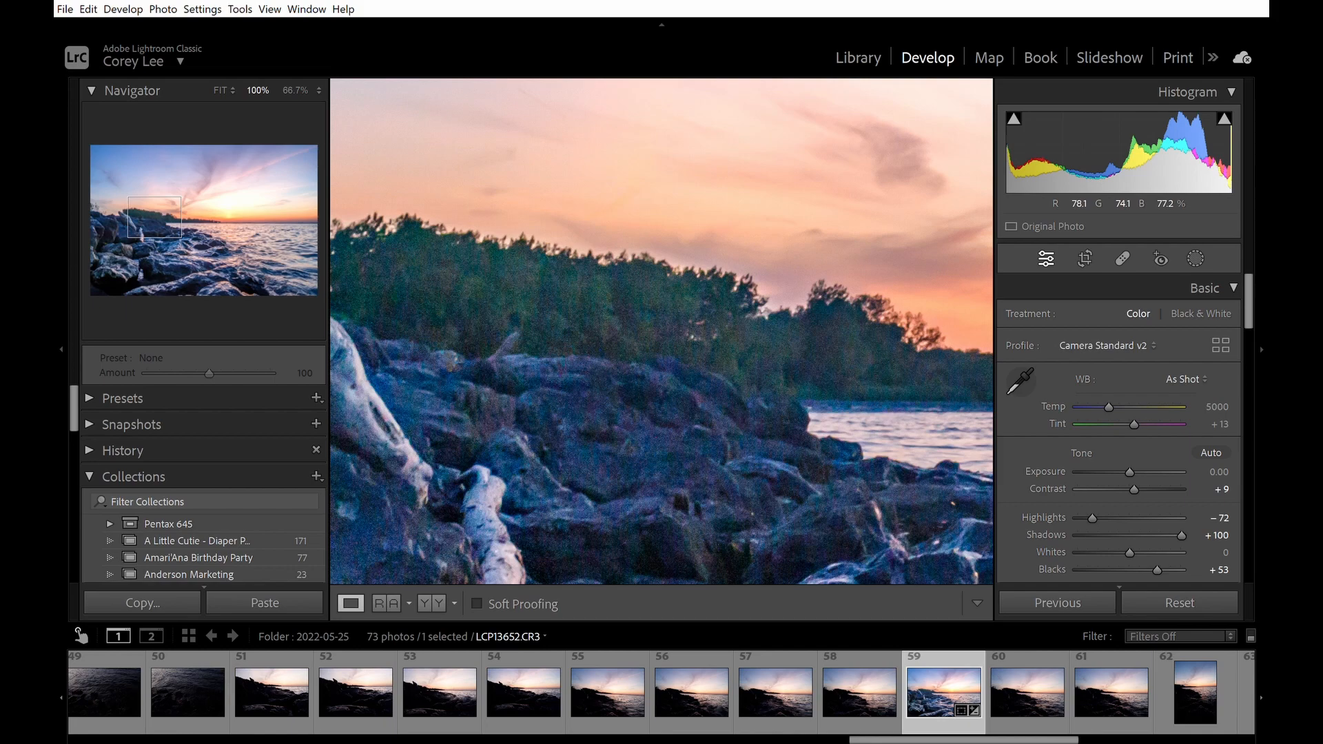
pyautogui.click(809, 511)
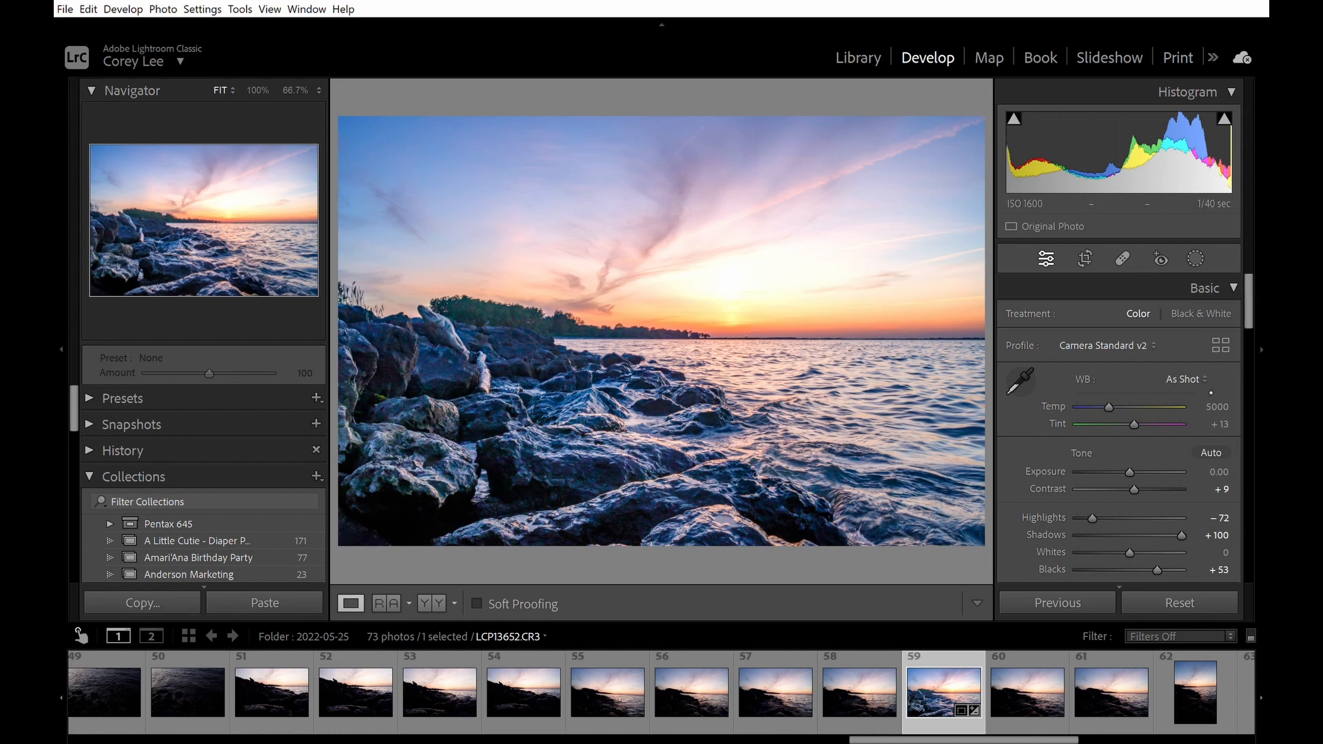
# Step: Try a white balance Temp of 5950, reset it, and set Temp to 5500
pyautogui.moveTo(1217, 407)
pyautogui.mouseDown()
pyautogui.moveTo(1247, 407)
pyautogui.moveTo(1225, 406)
pyautogui.mouseUp()
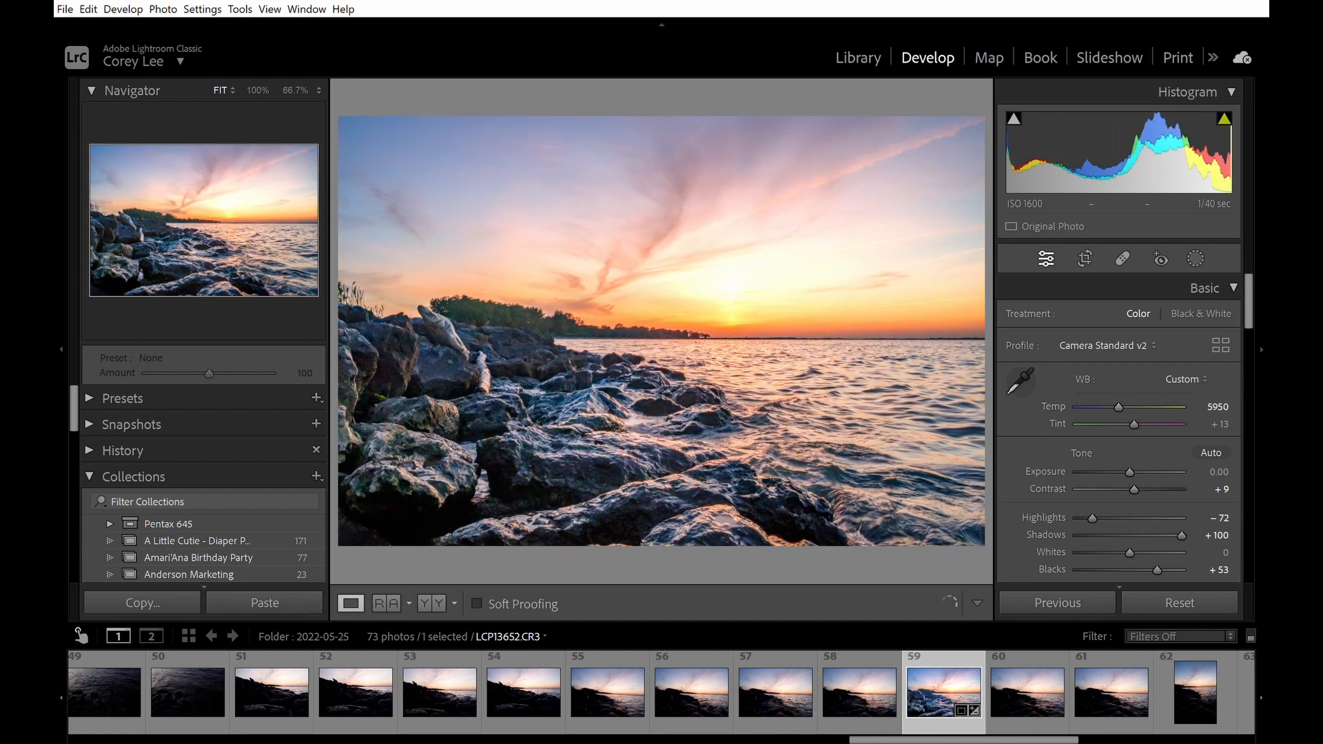
pyautogui.doubleClick(1136, 405)
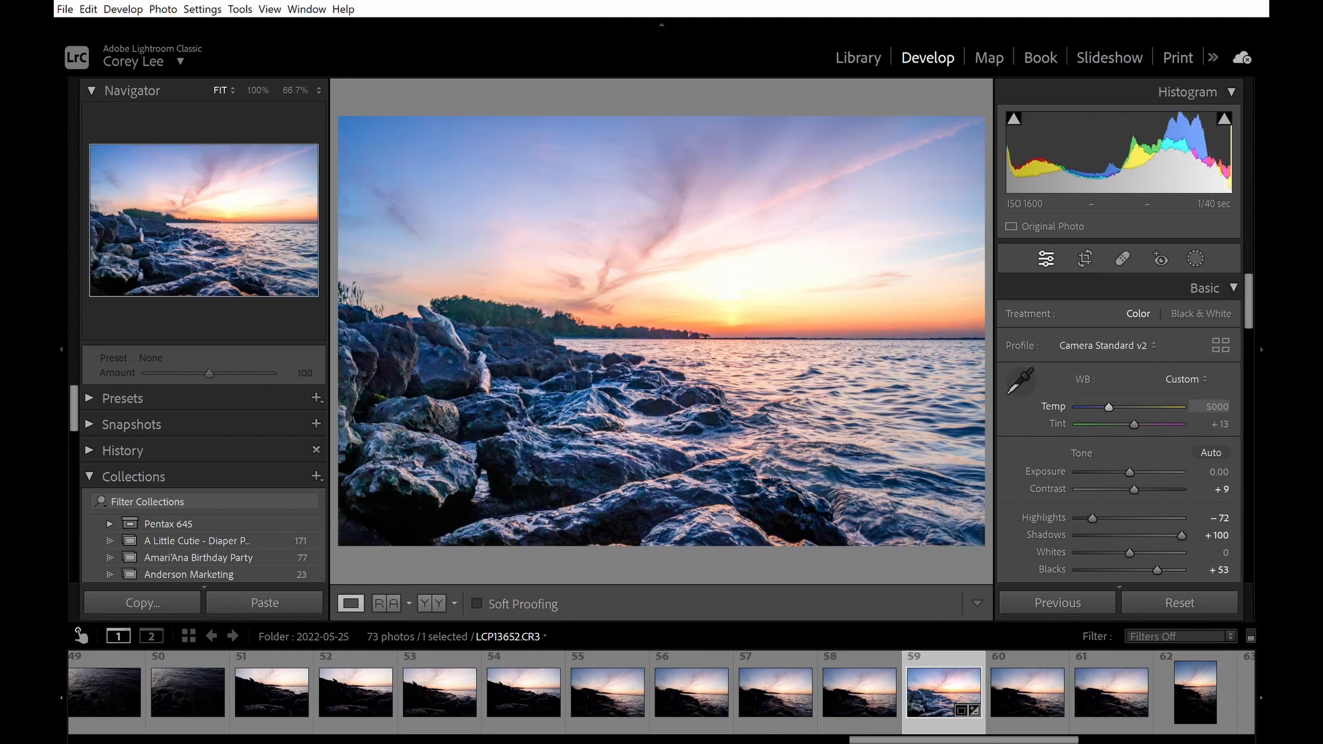
pyautogui.moveTo(1224, 401); pyautogui.dragTo(1230, 401)
pyautogui.moveTo(1231, 396); pyautogui.dragTo(1233, 397)
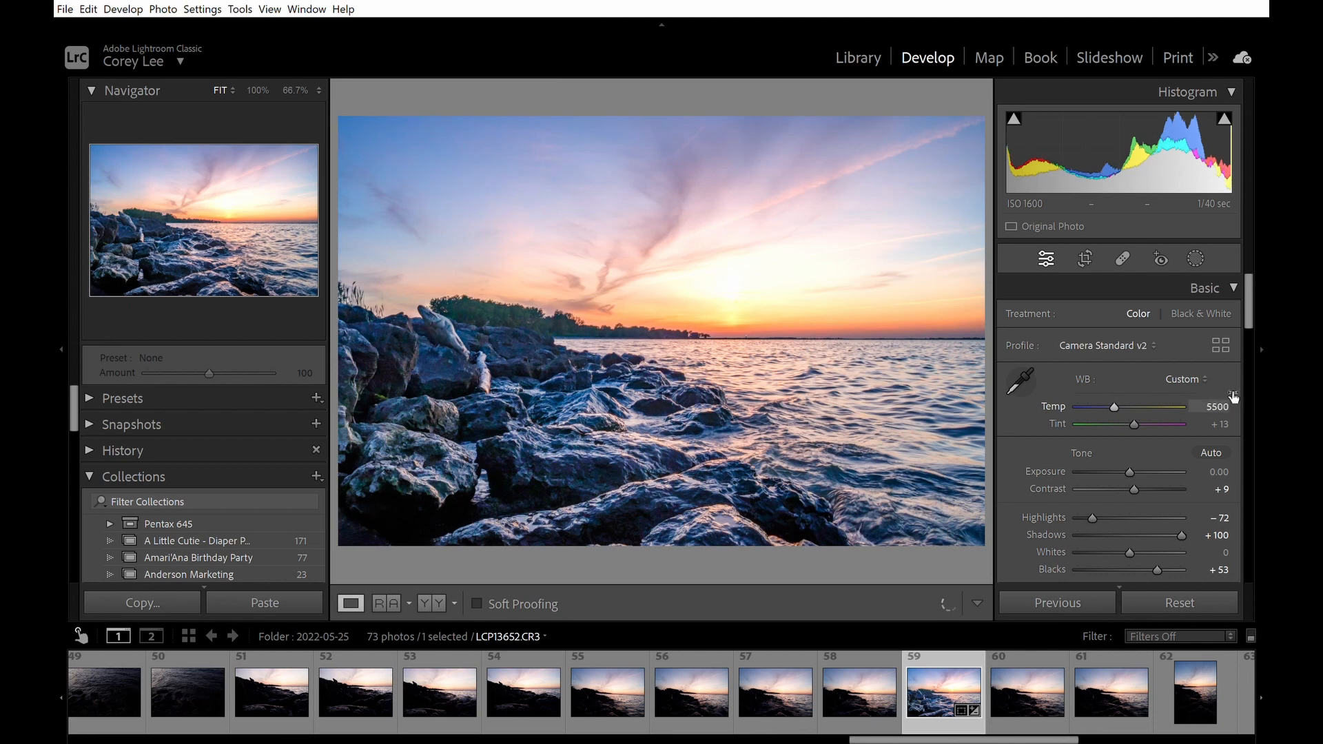